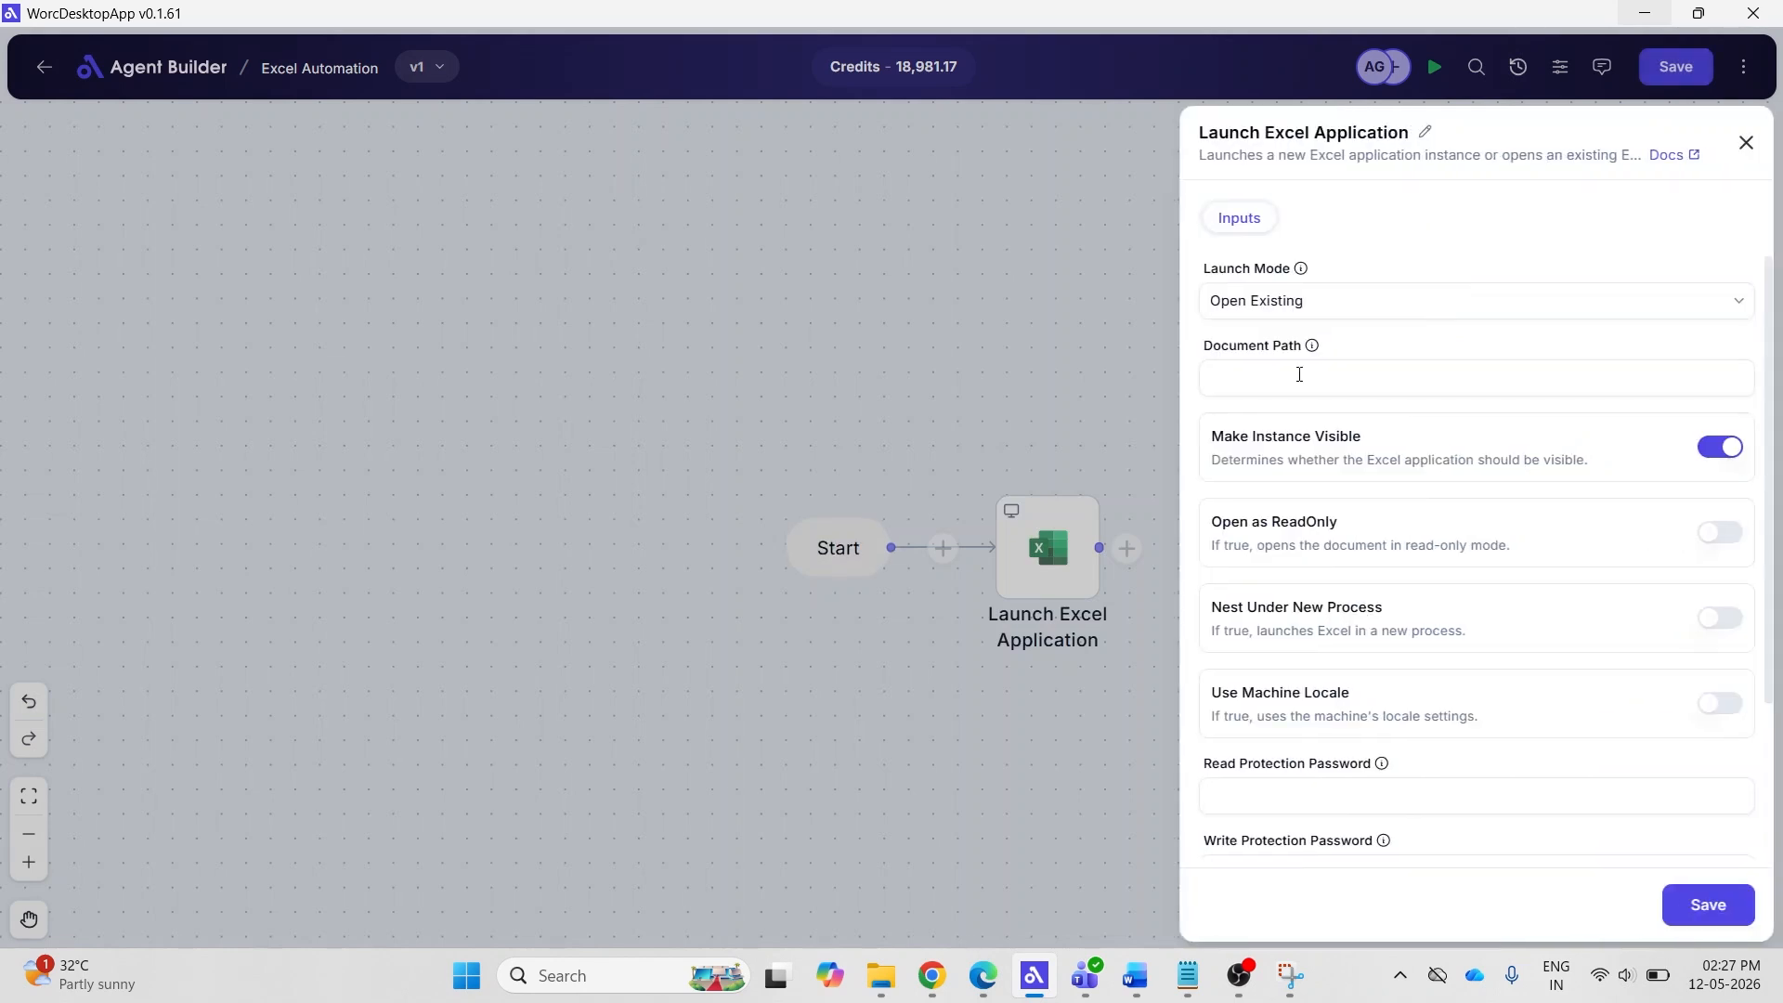
Configure the Launch Excel Application node to open the existing Monthly_Sales_Report.xlsx from the OneDrive Excel Automation folder and save its settings.
left_click(1329, 311)
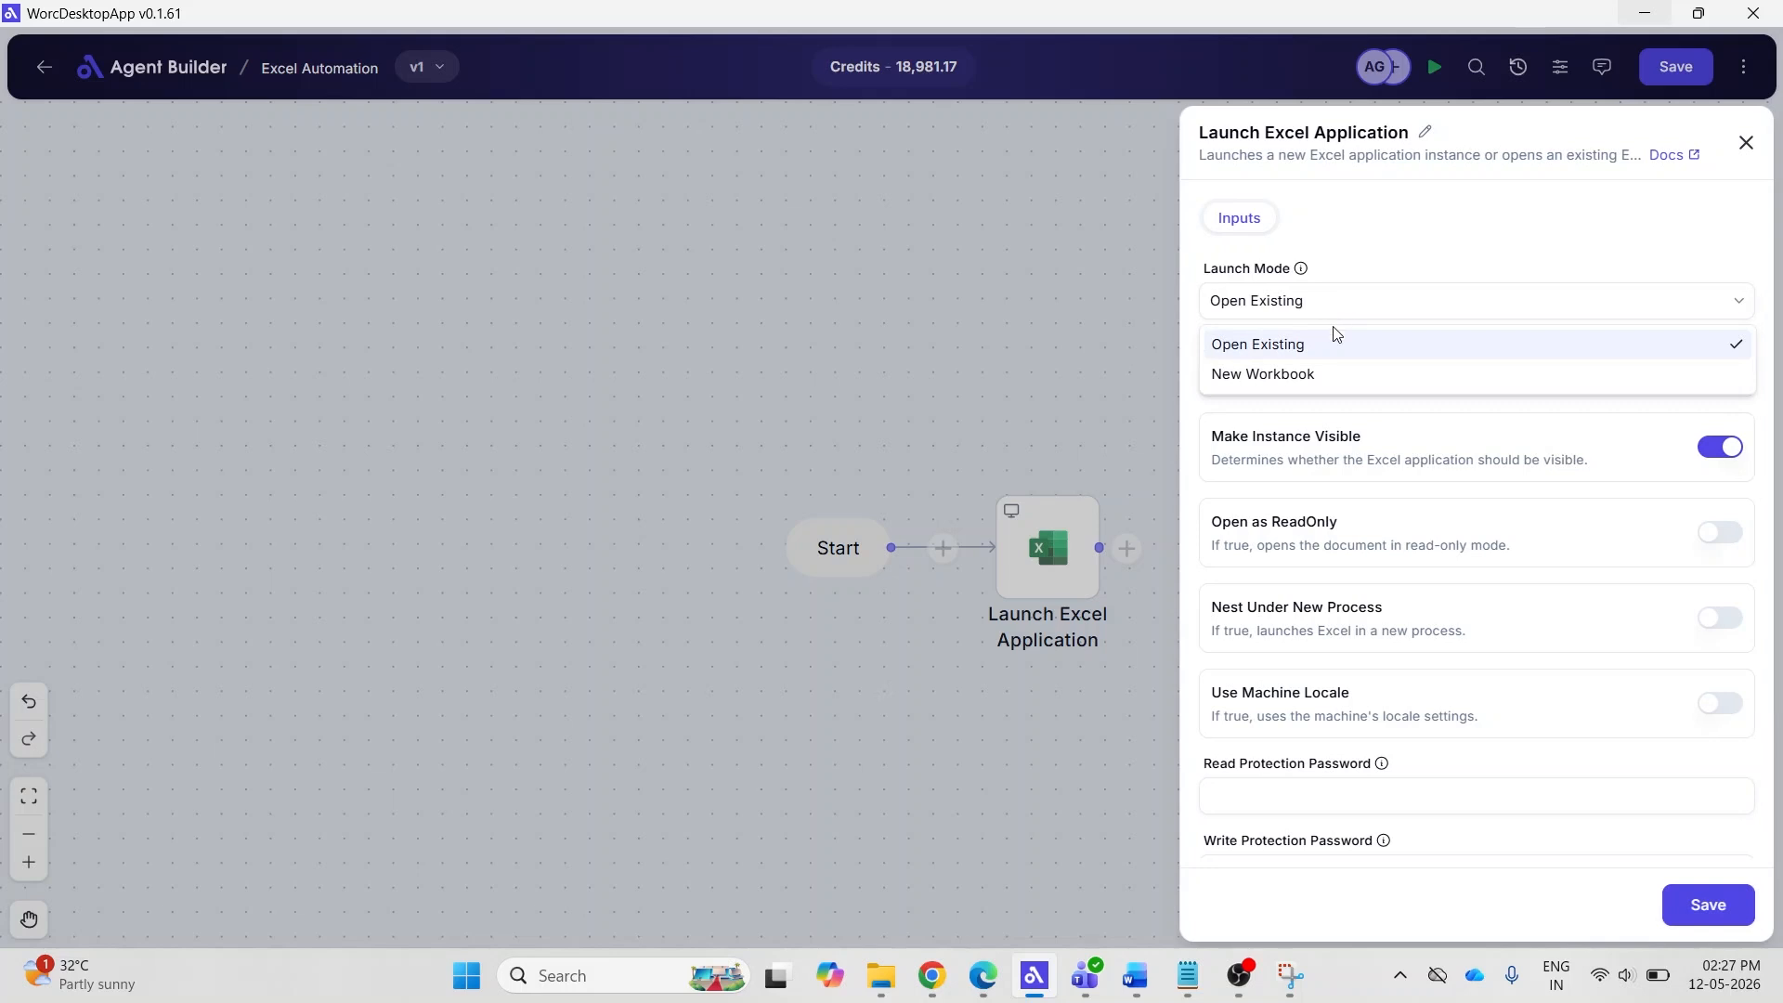
left_click(1335, 348)
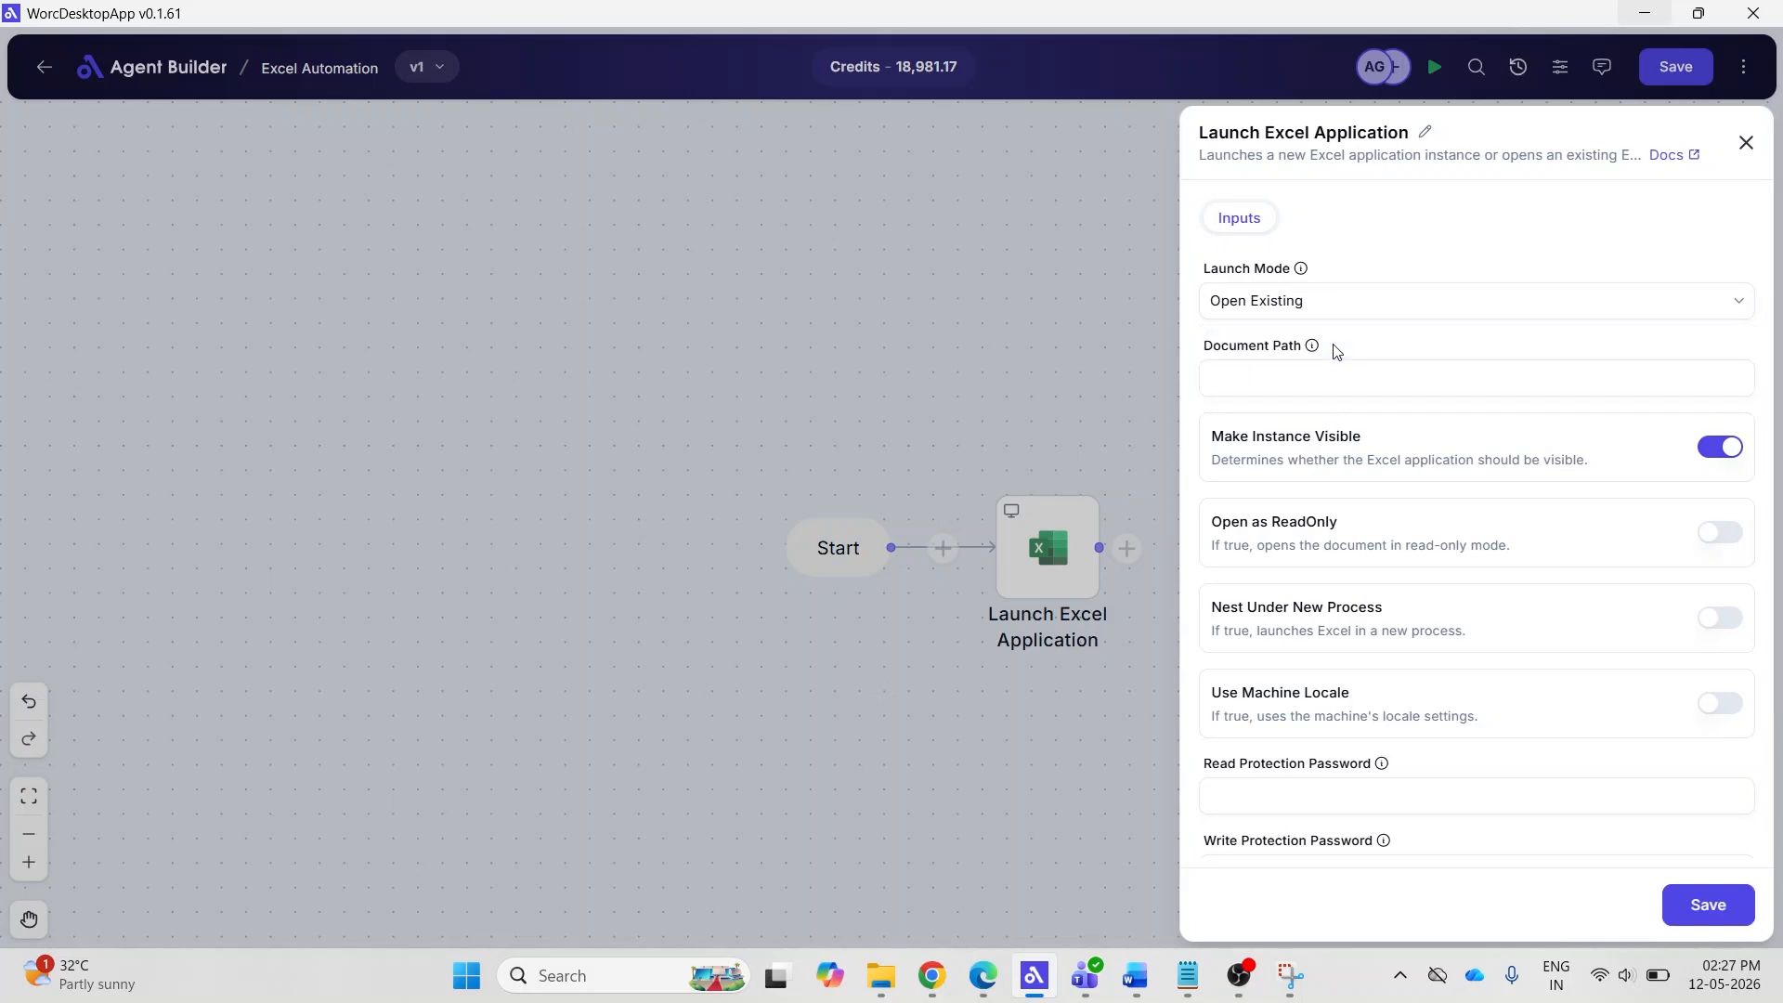
left_click(1303, 376)
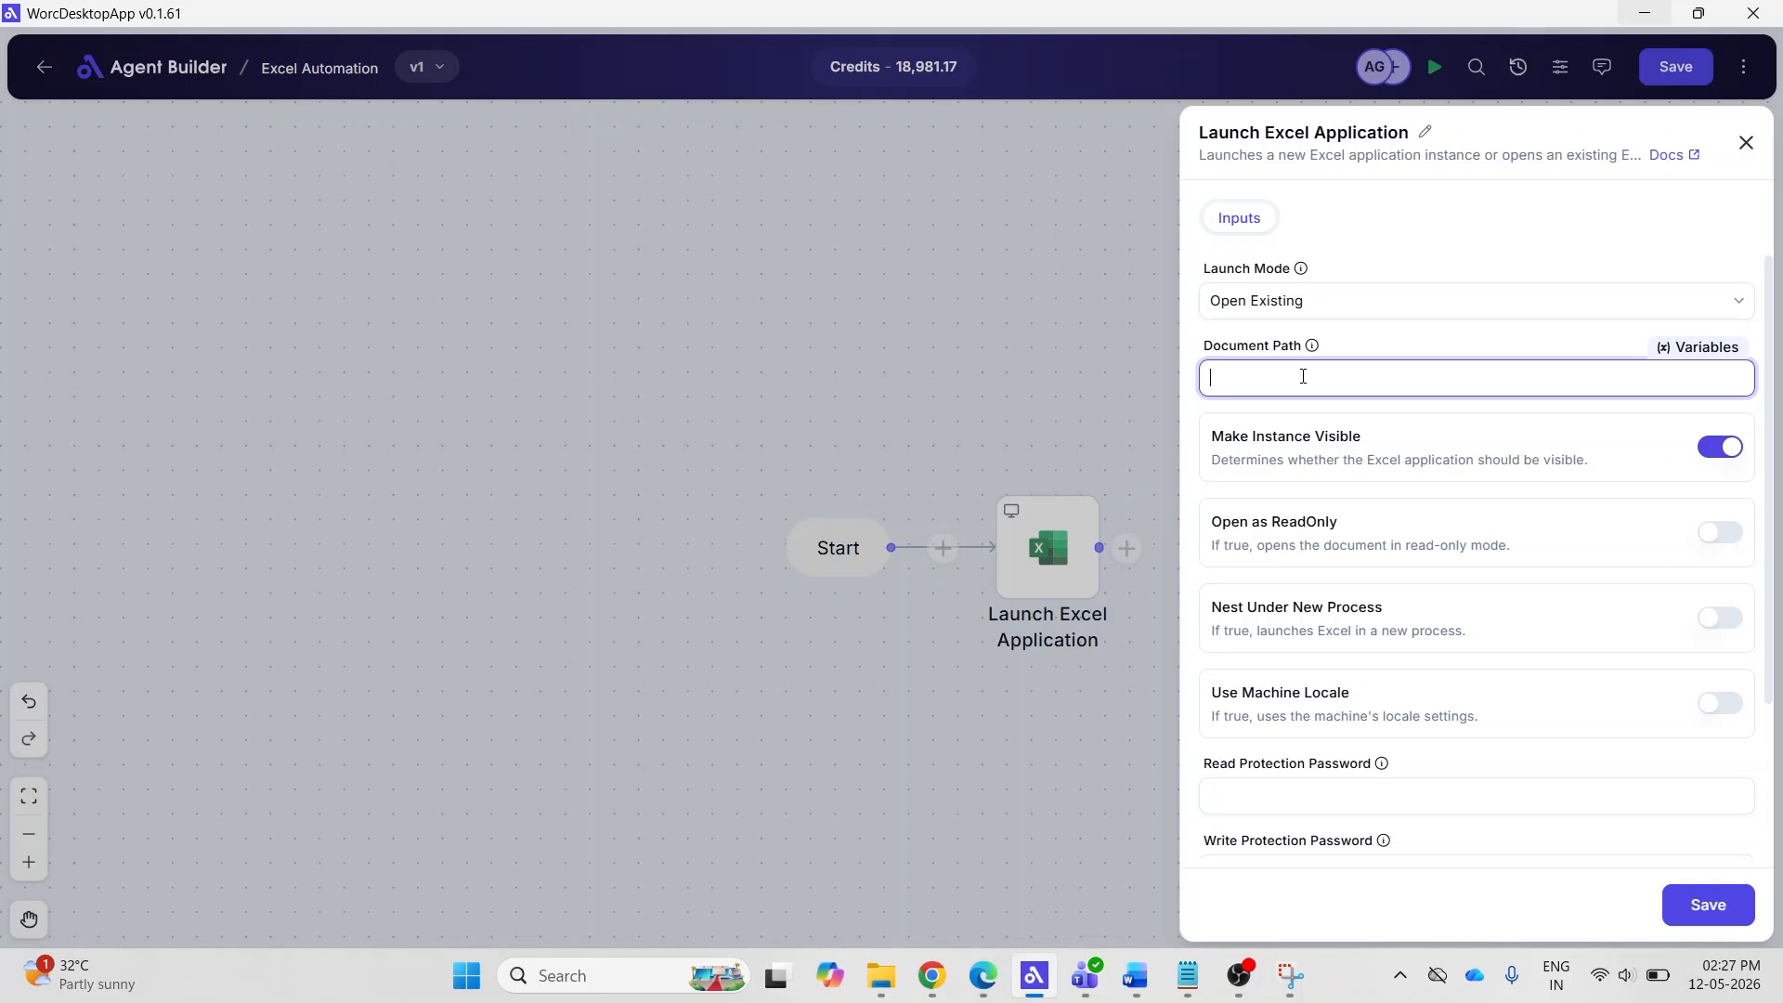
type("C:\\Users\\anja\\OneDrive - Aventisia Technologies Pvt Ltd\\Excel Automation\\Monthly_Sales_Report.xlsx")
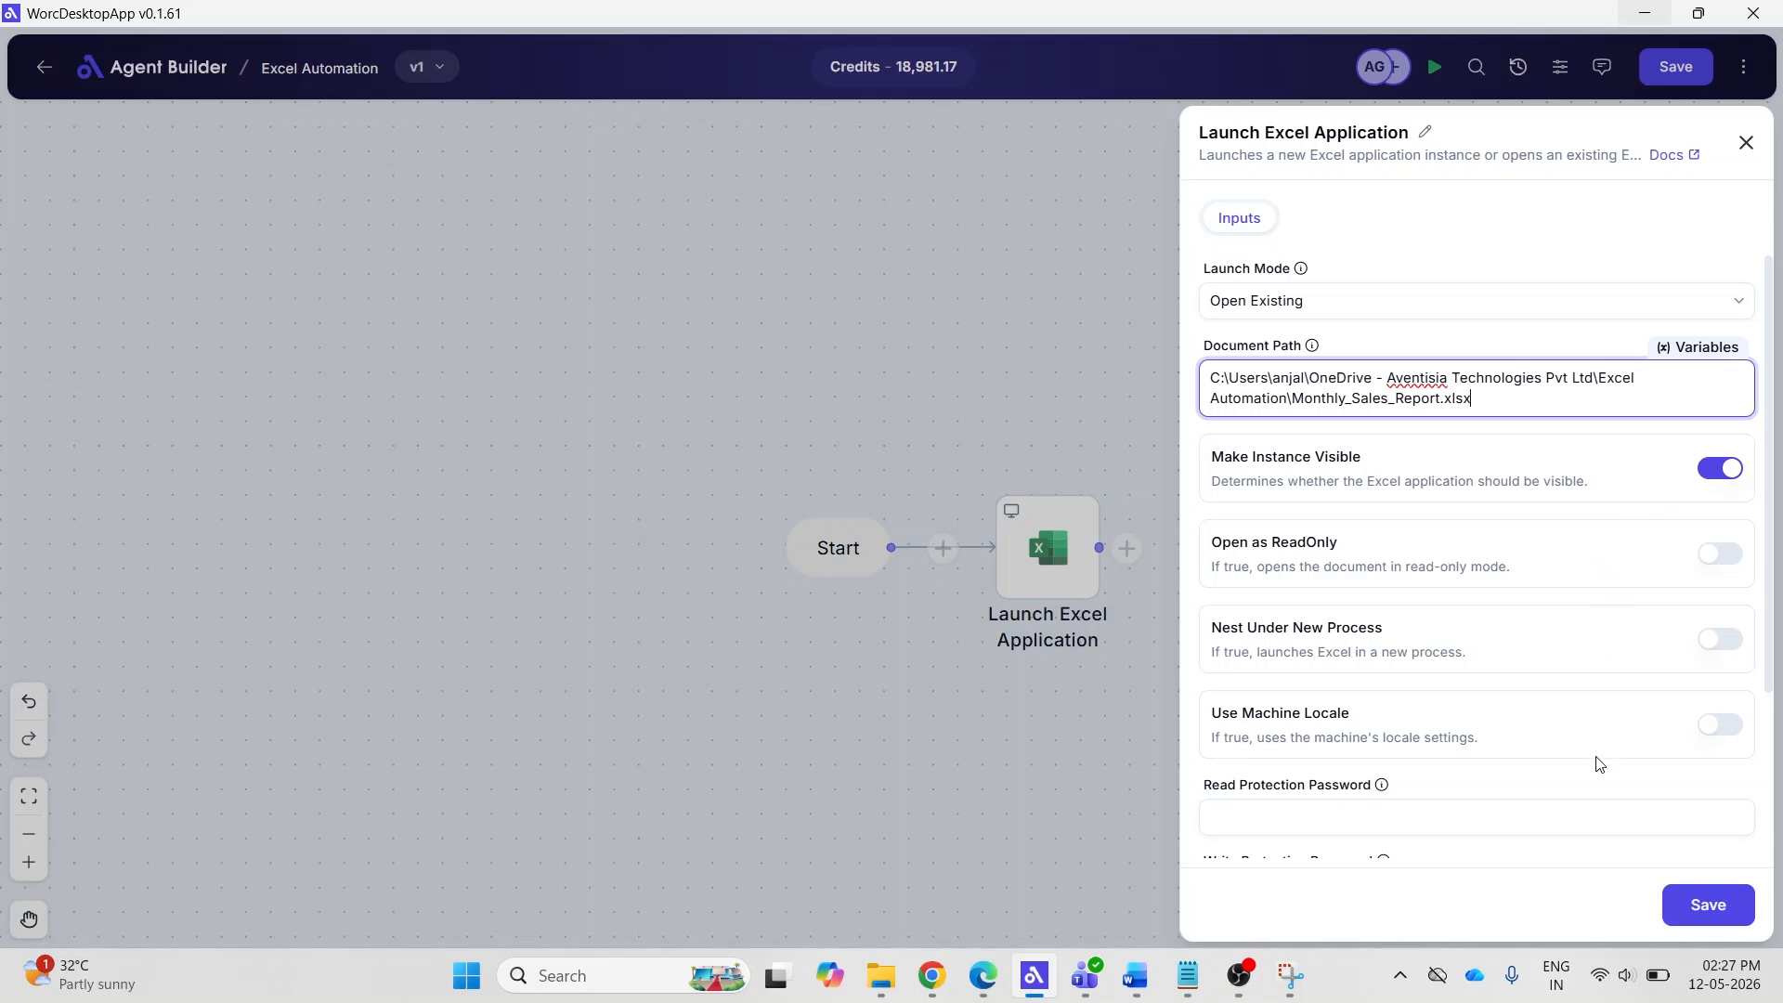
scroll(1597, 763, "down", 2)
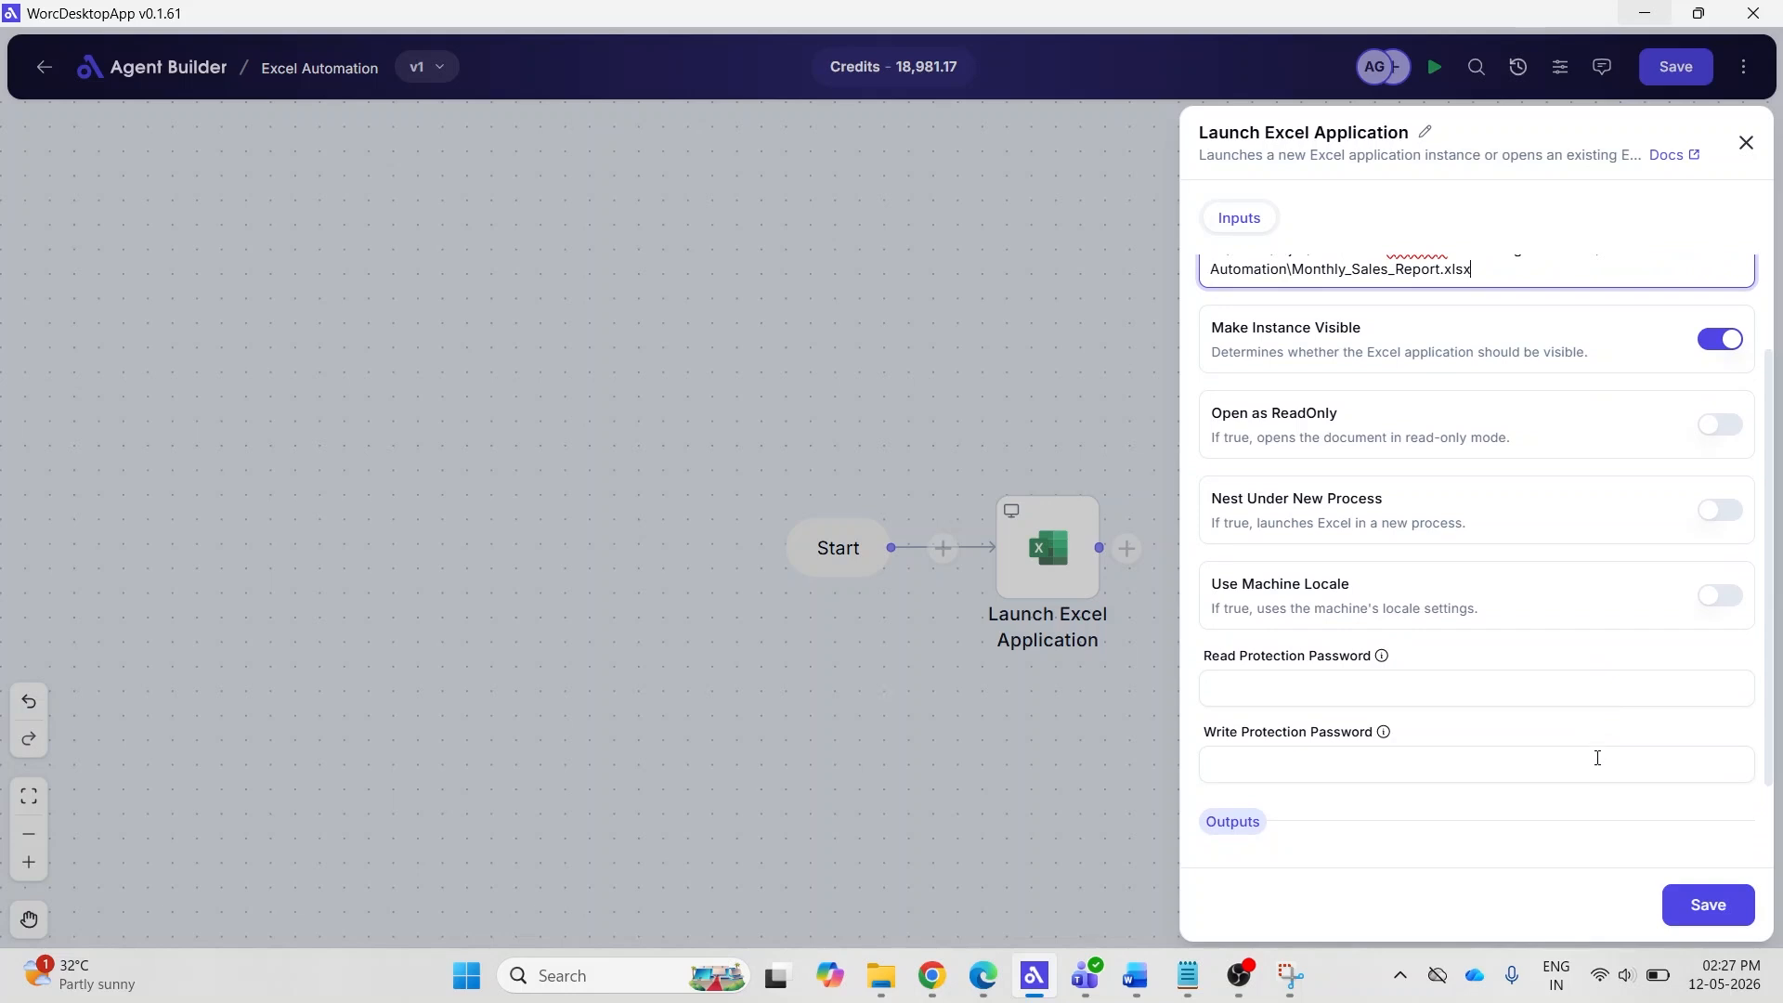
scroll(1597, 752, "down", 2)
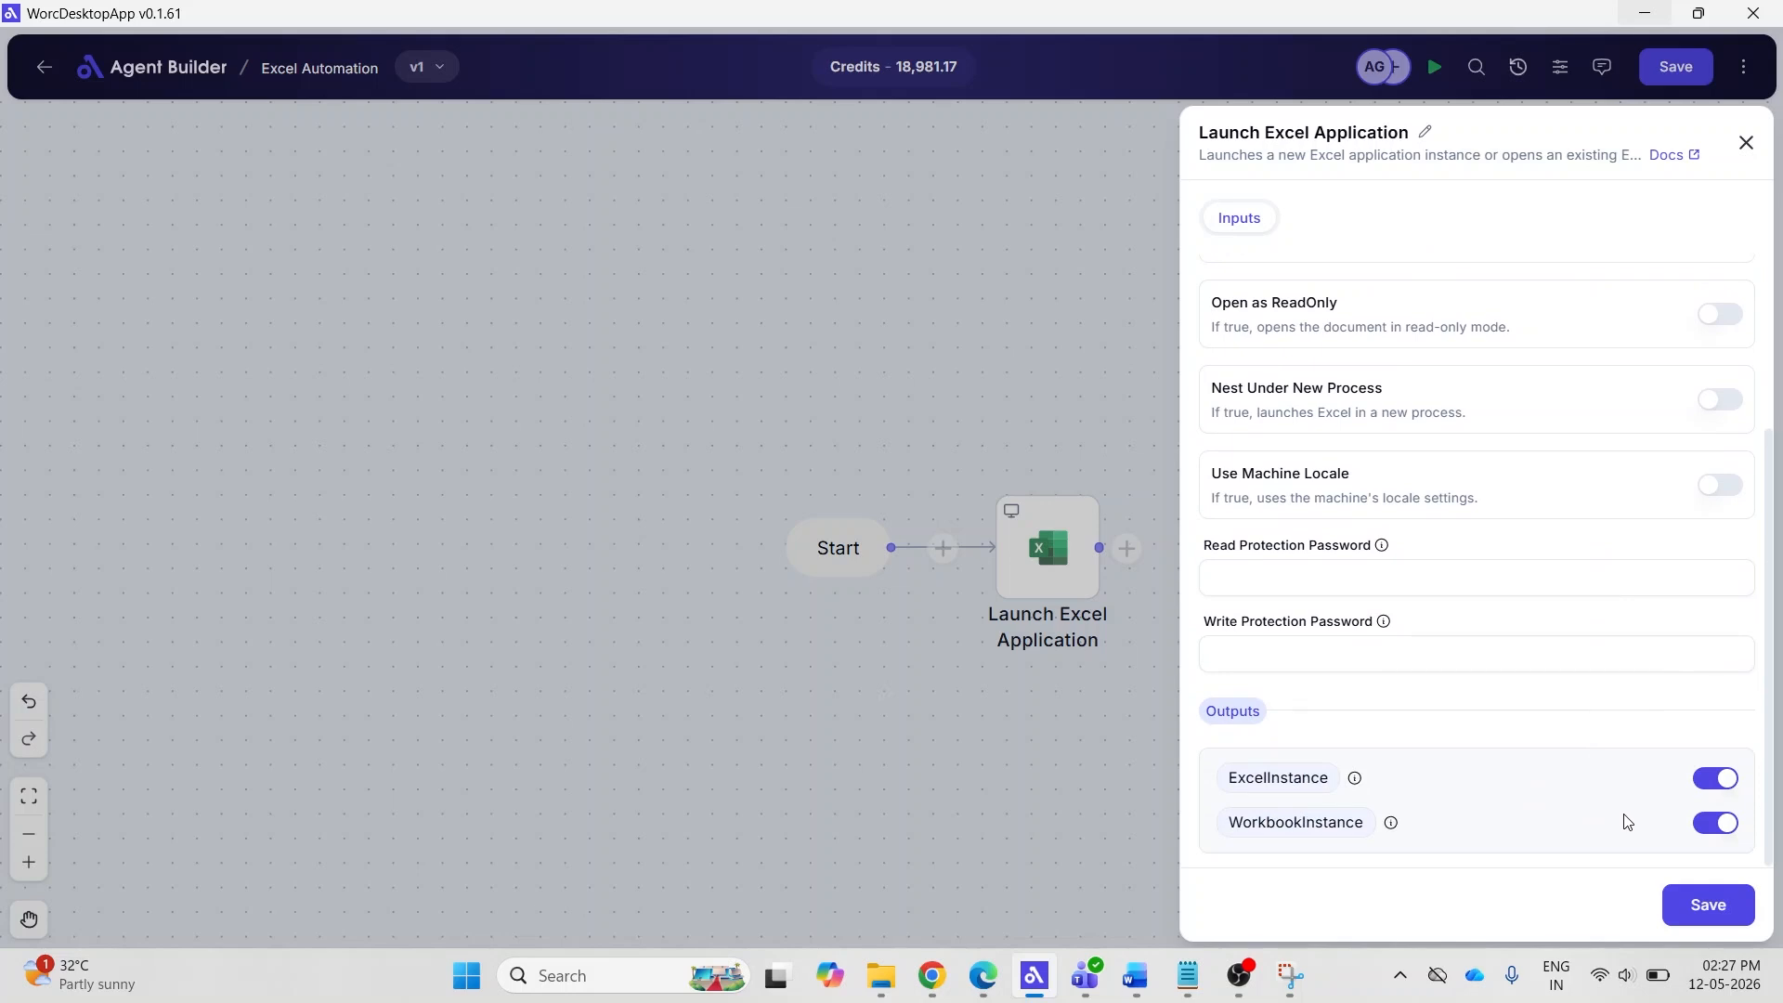
left_click(1728, 915)
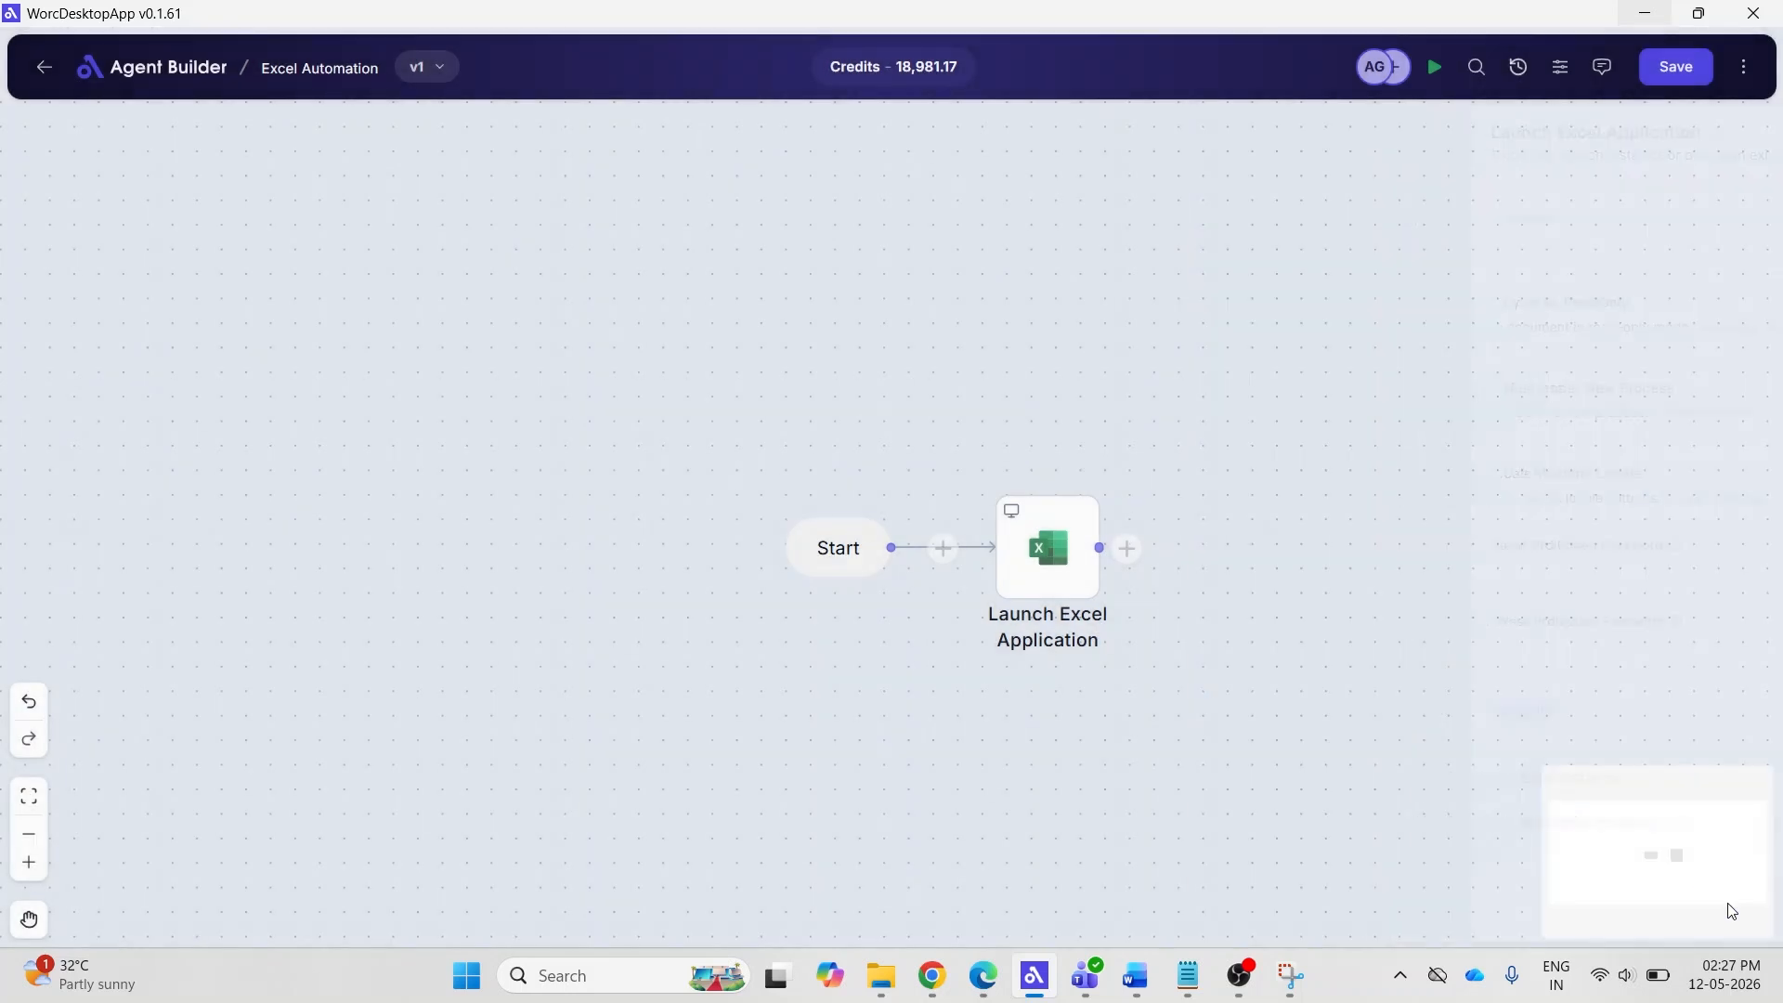
Save and run the workflow, checking the launched workbook in Excel before closing it.
left_click(1674, 69)
left_click(1434, 67)
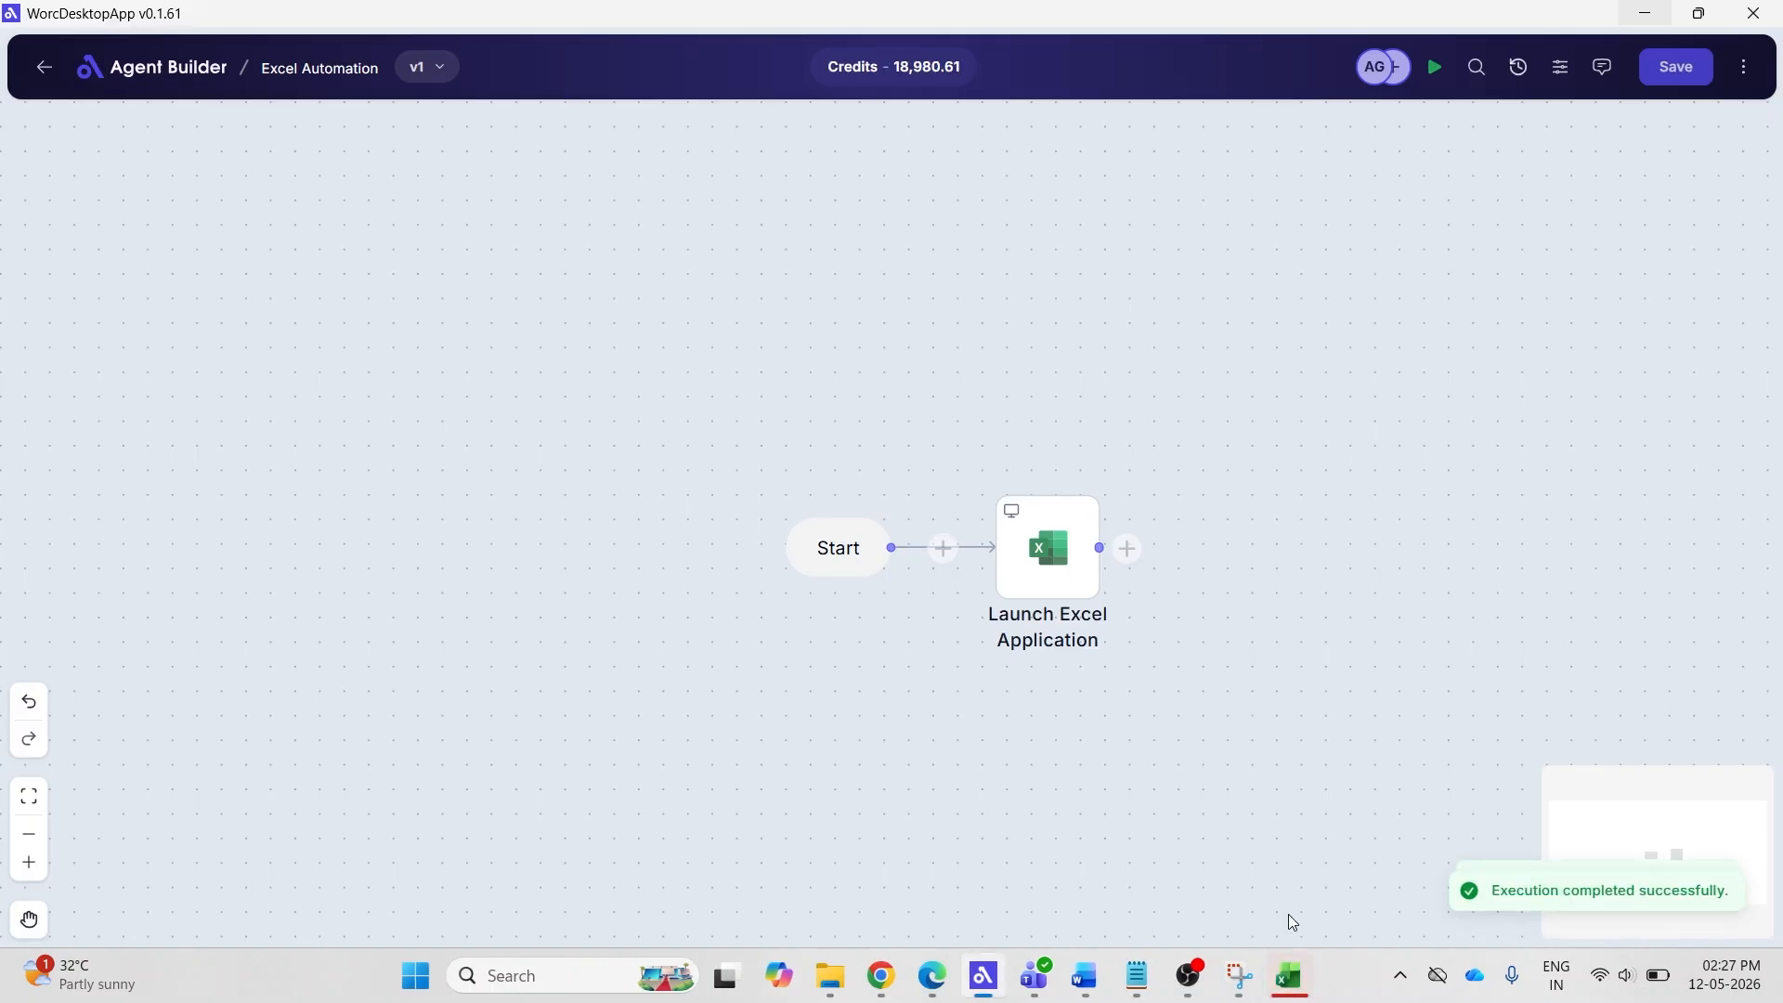
left_click(1289, 975)
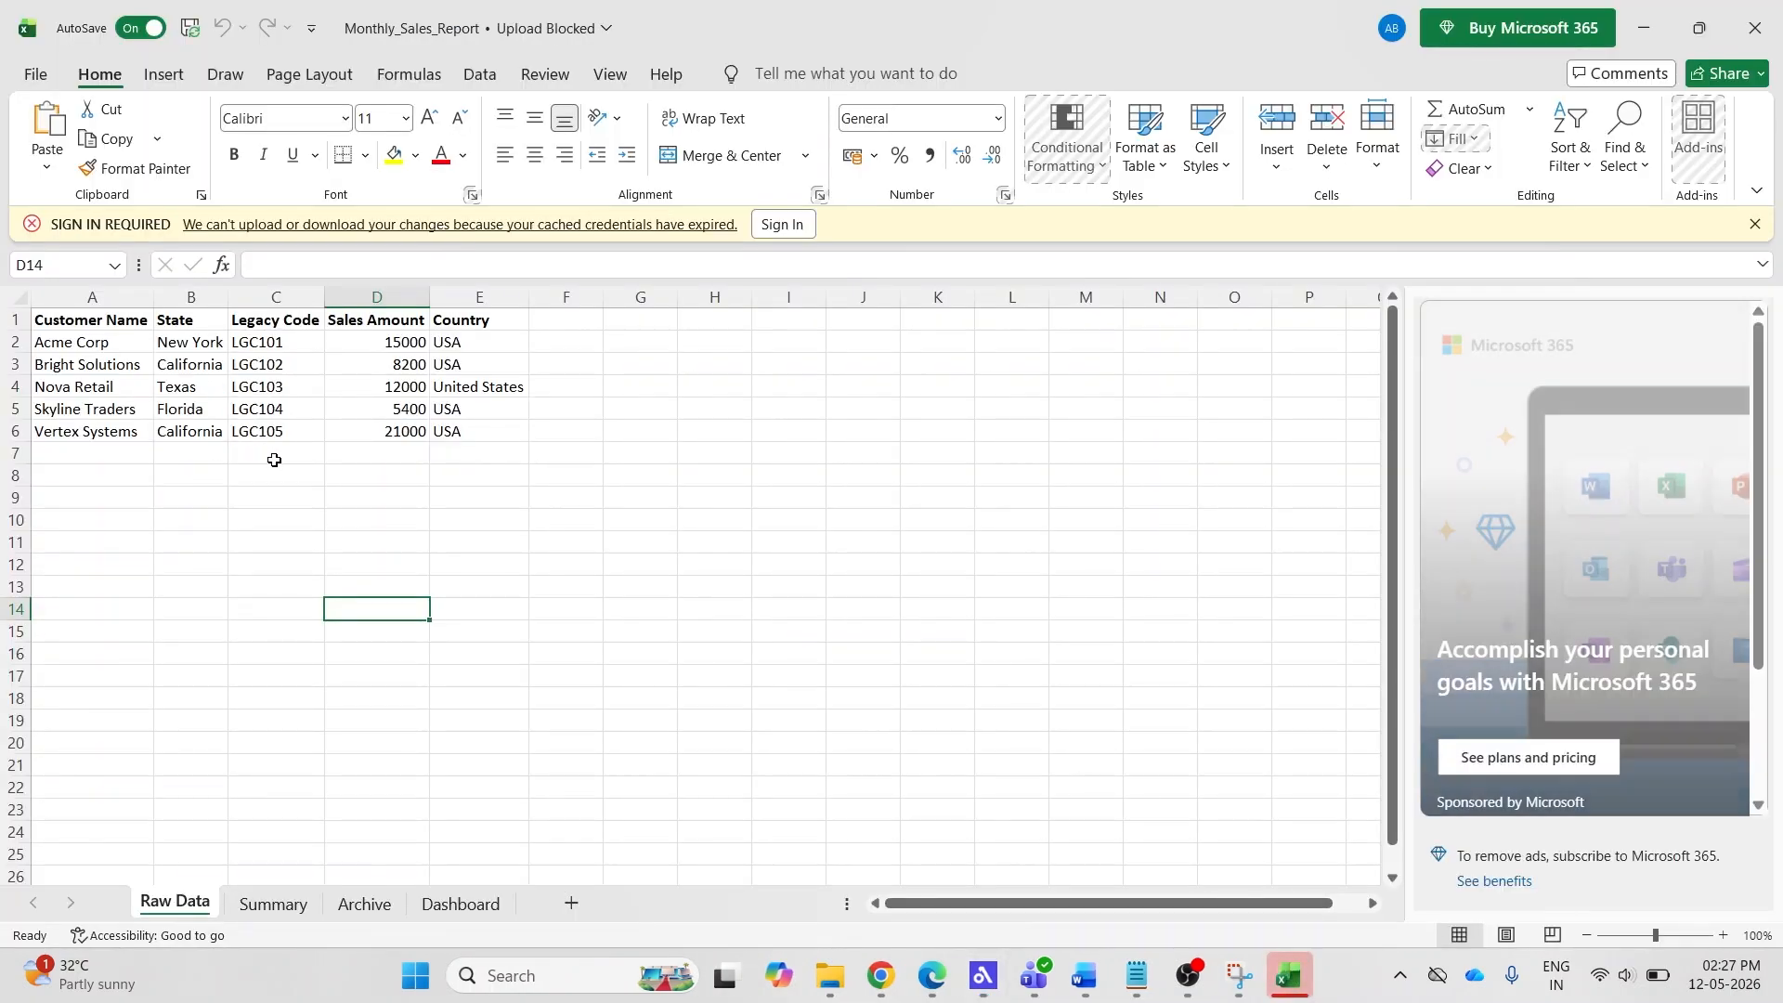
left_click(1754, 224)
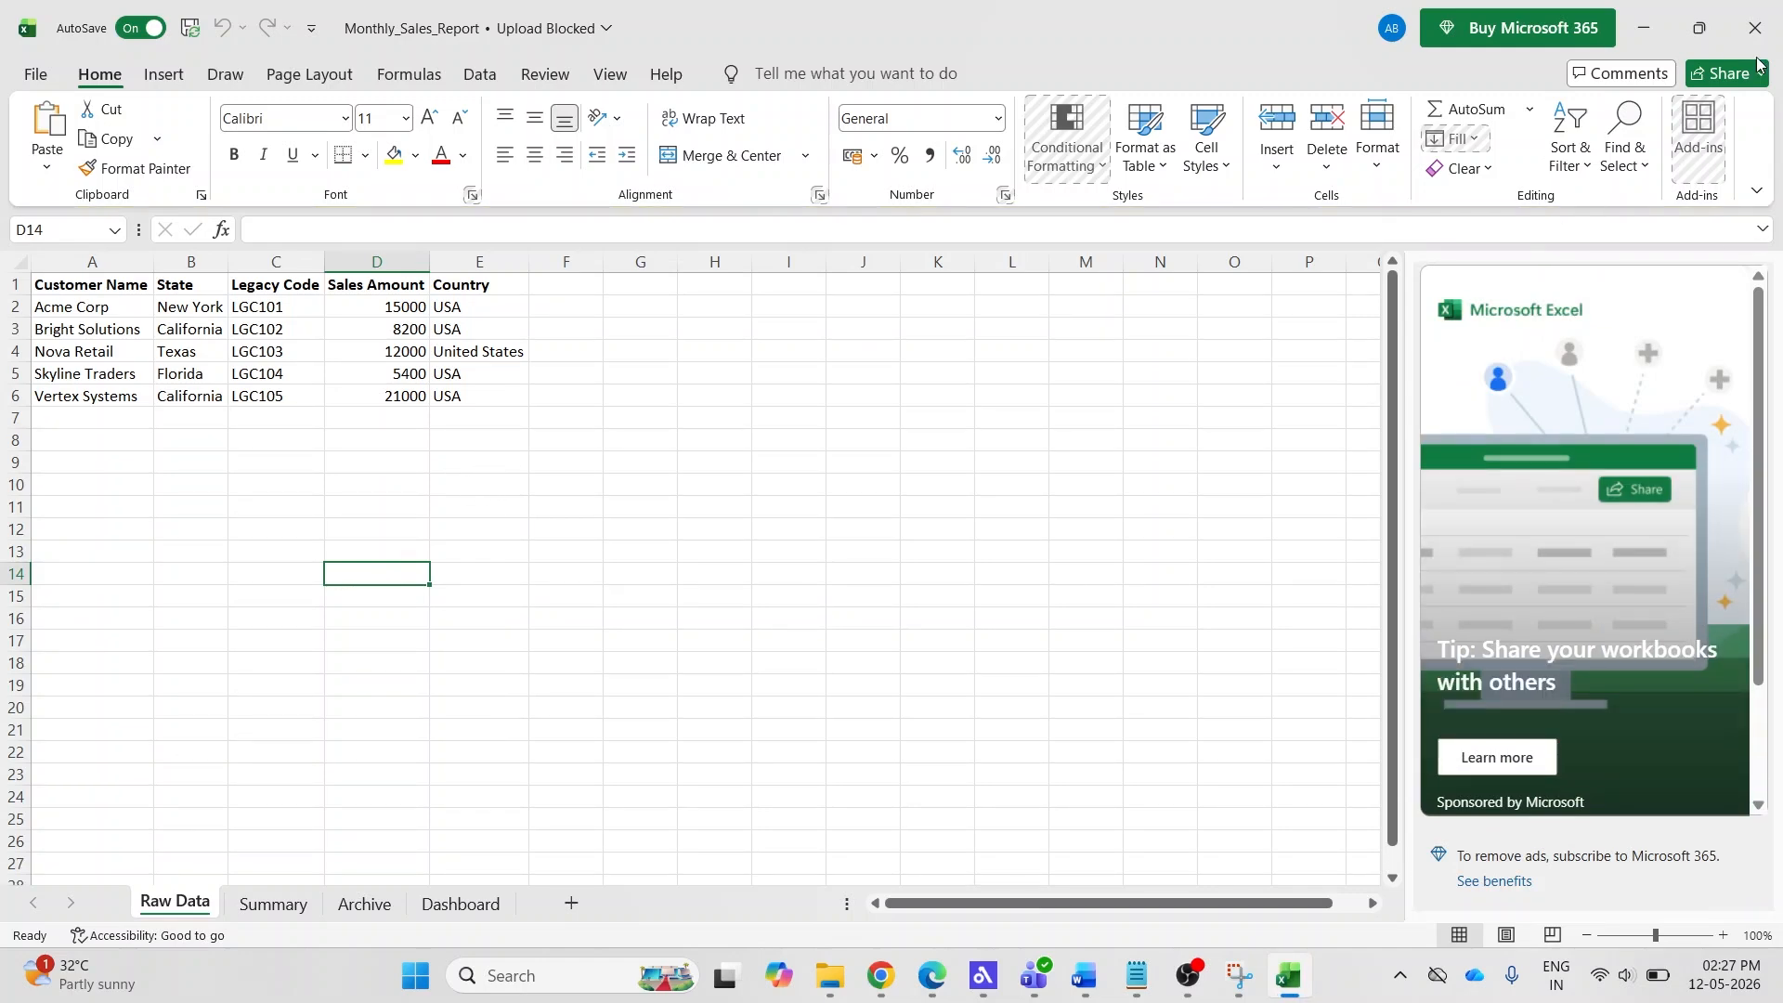
left_click(1754, 28)
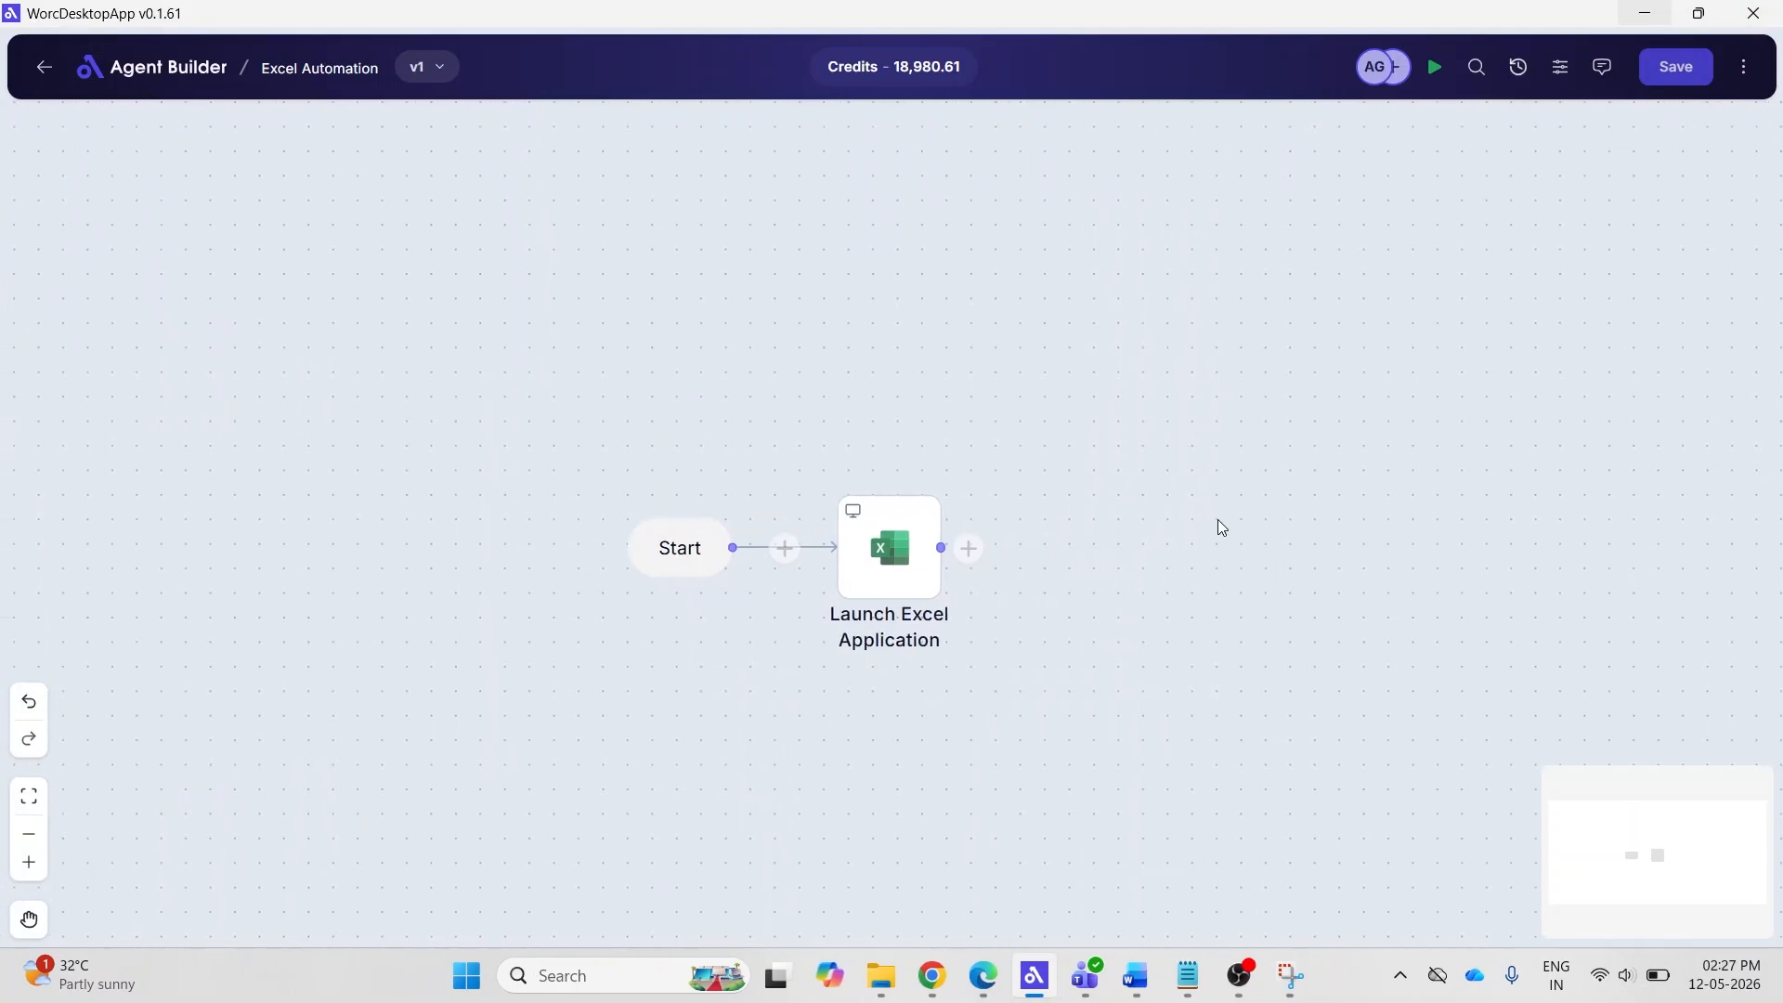
Add a Set Active Excel Worksheet node after the Launch Excel Application node.
left_click(868, 547)
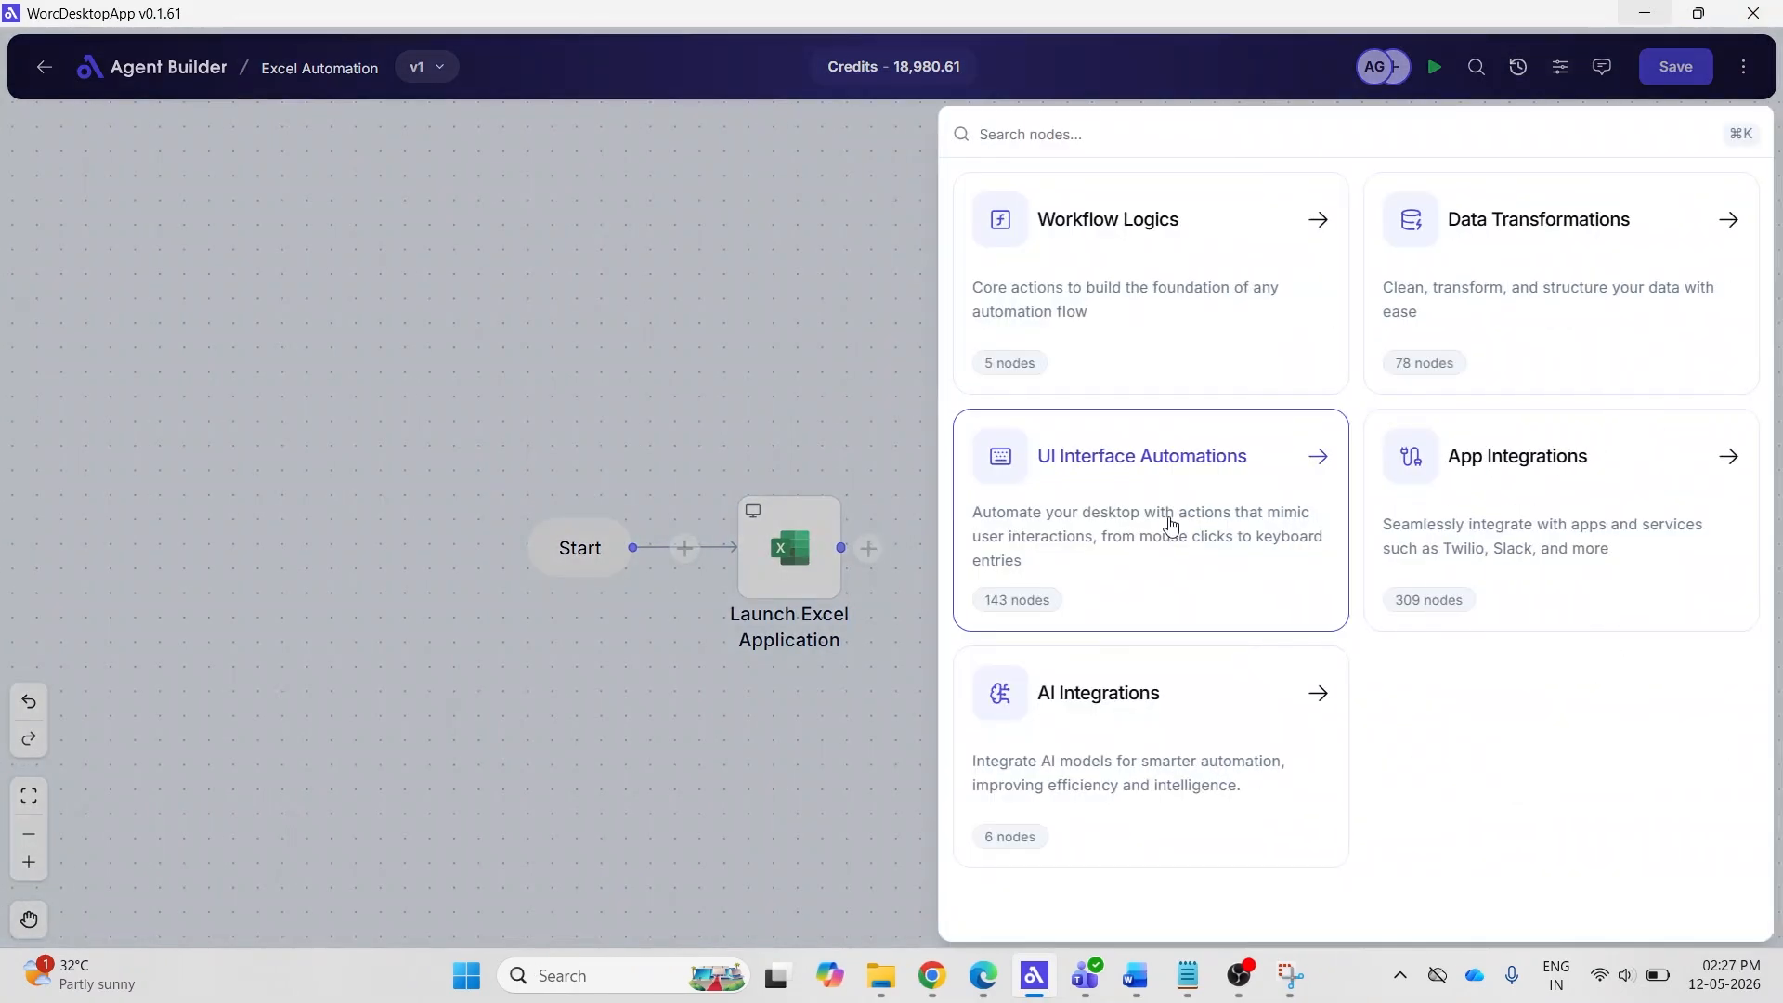
left_click(1474, 518)
left_click(1112, 425)
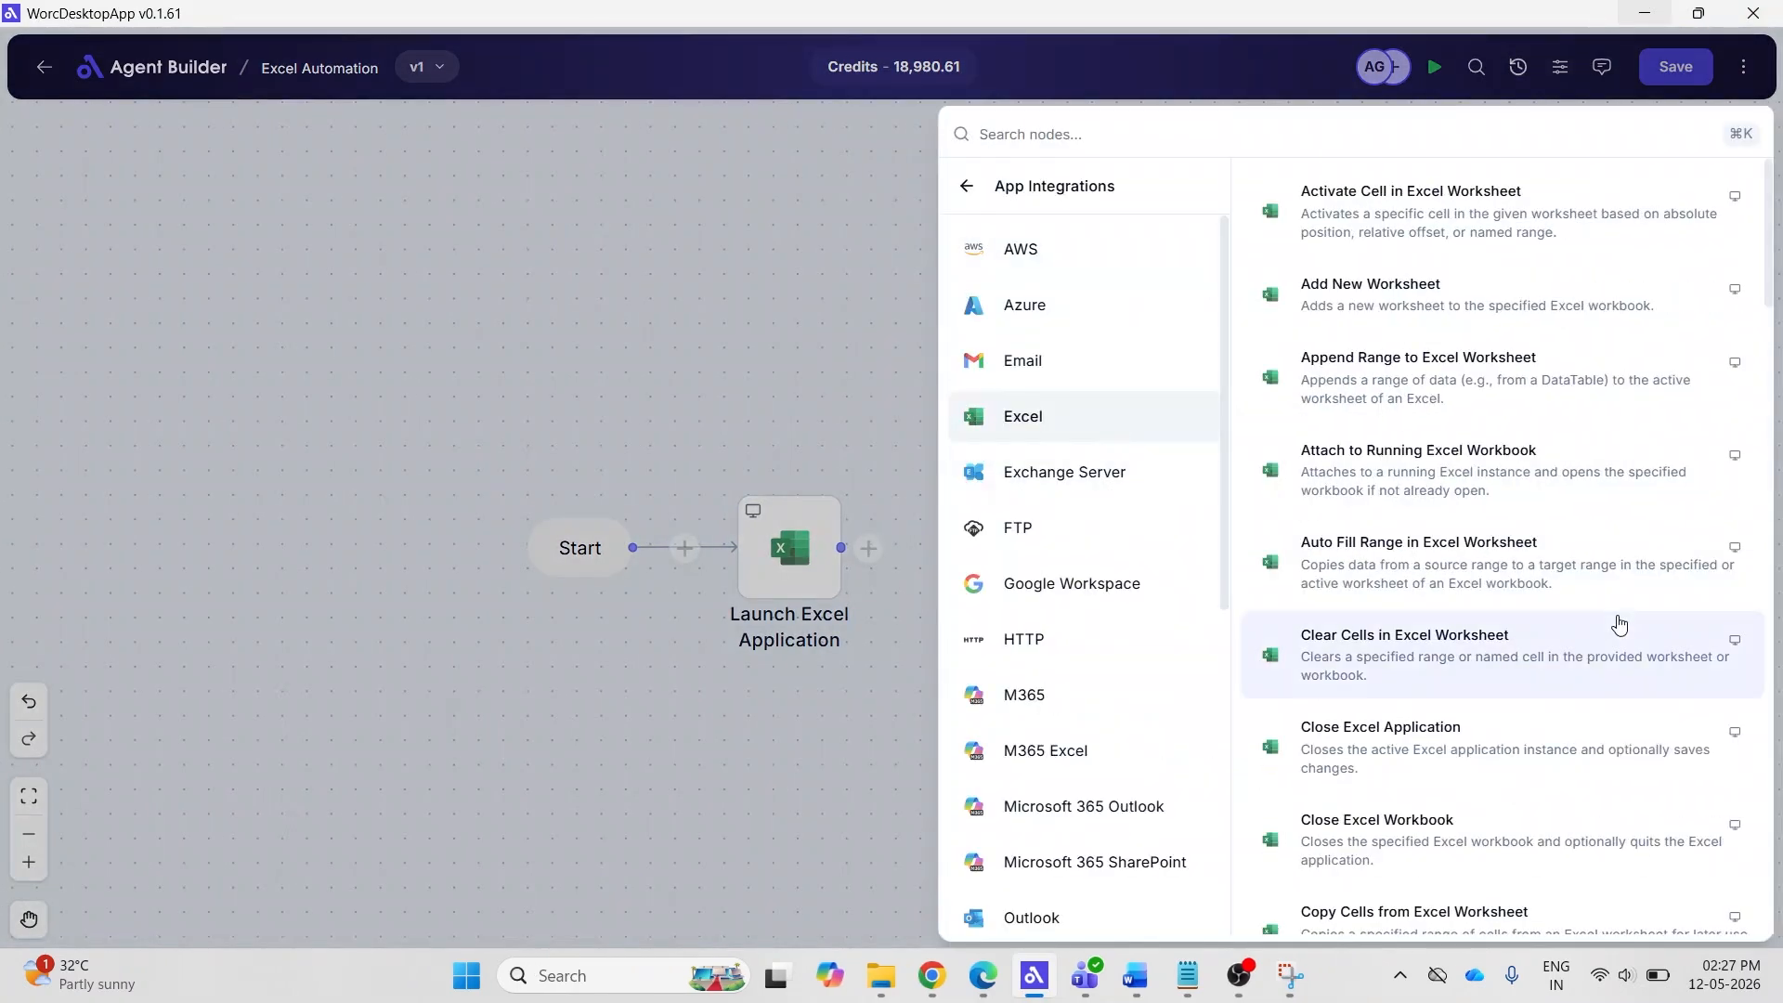
scroll(1620, 624, "down", 20)
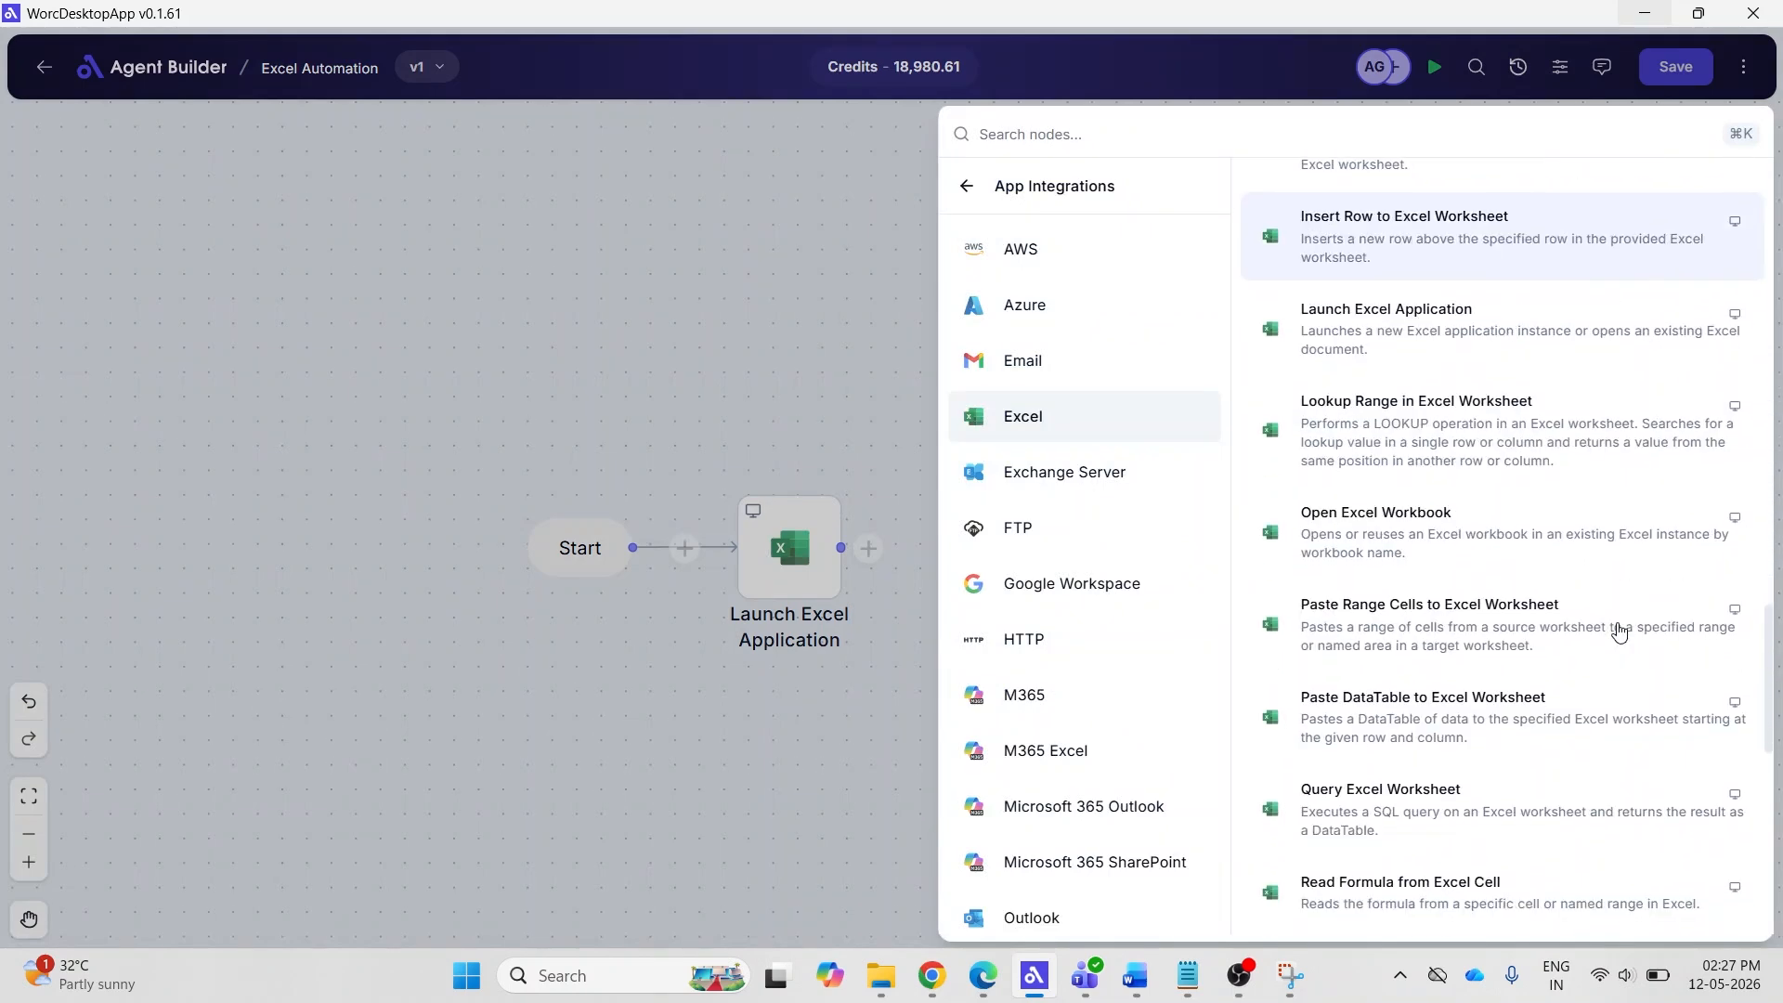
scroll(1620, 632, "down", 7)
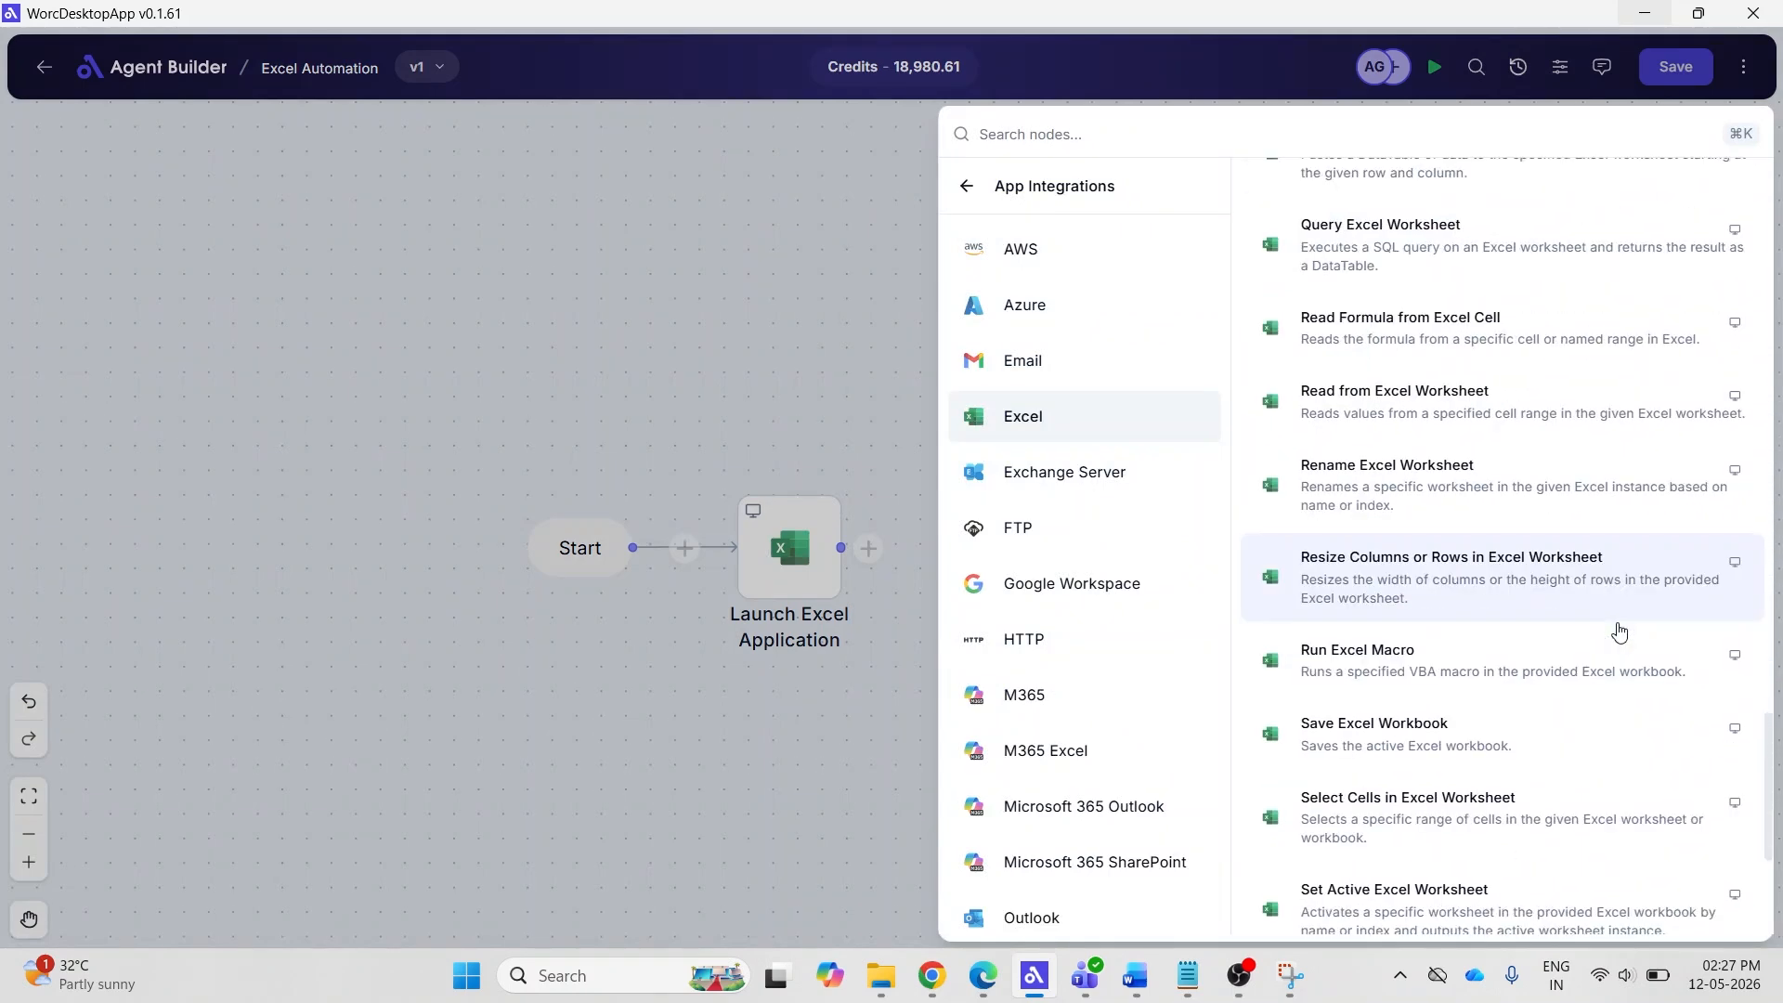
scroll(1620, 632, "down", 4)
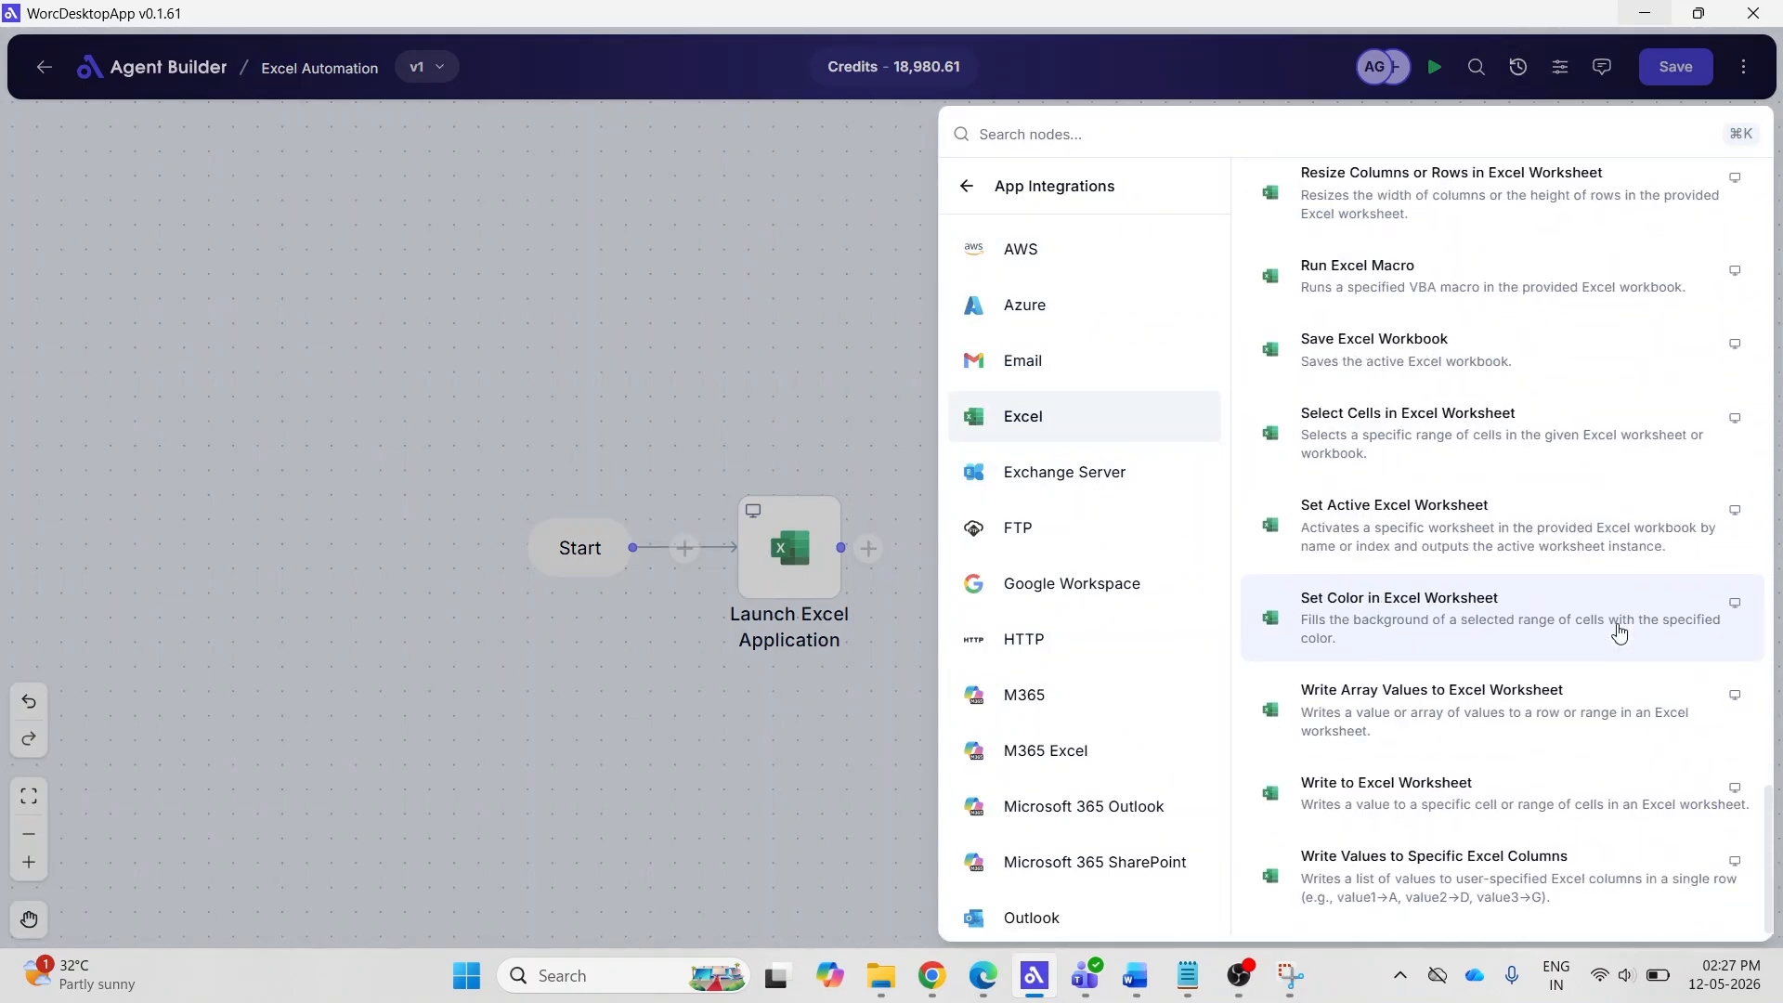
left_click(1523, 532)
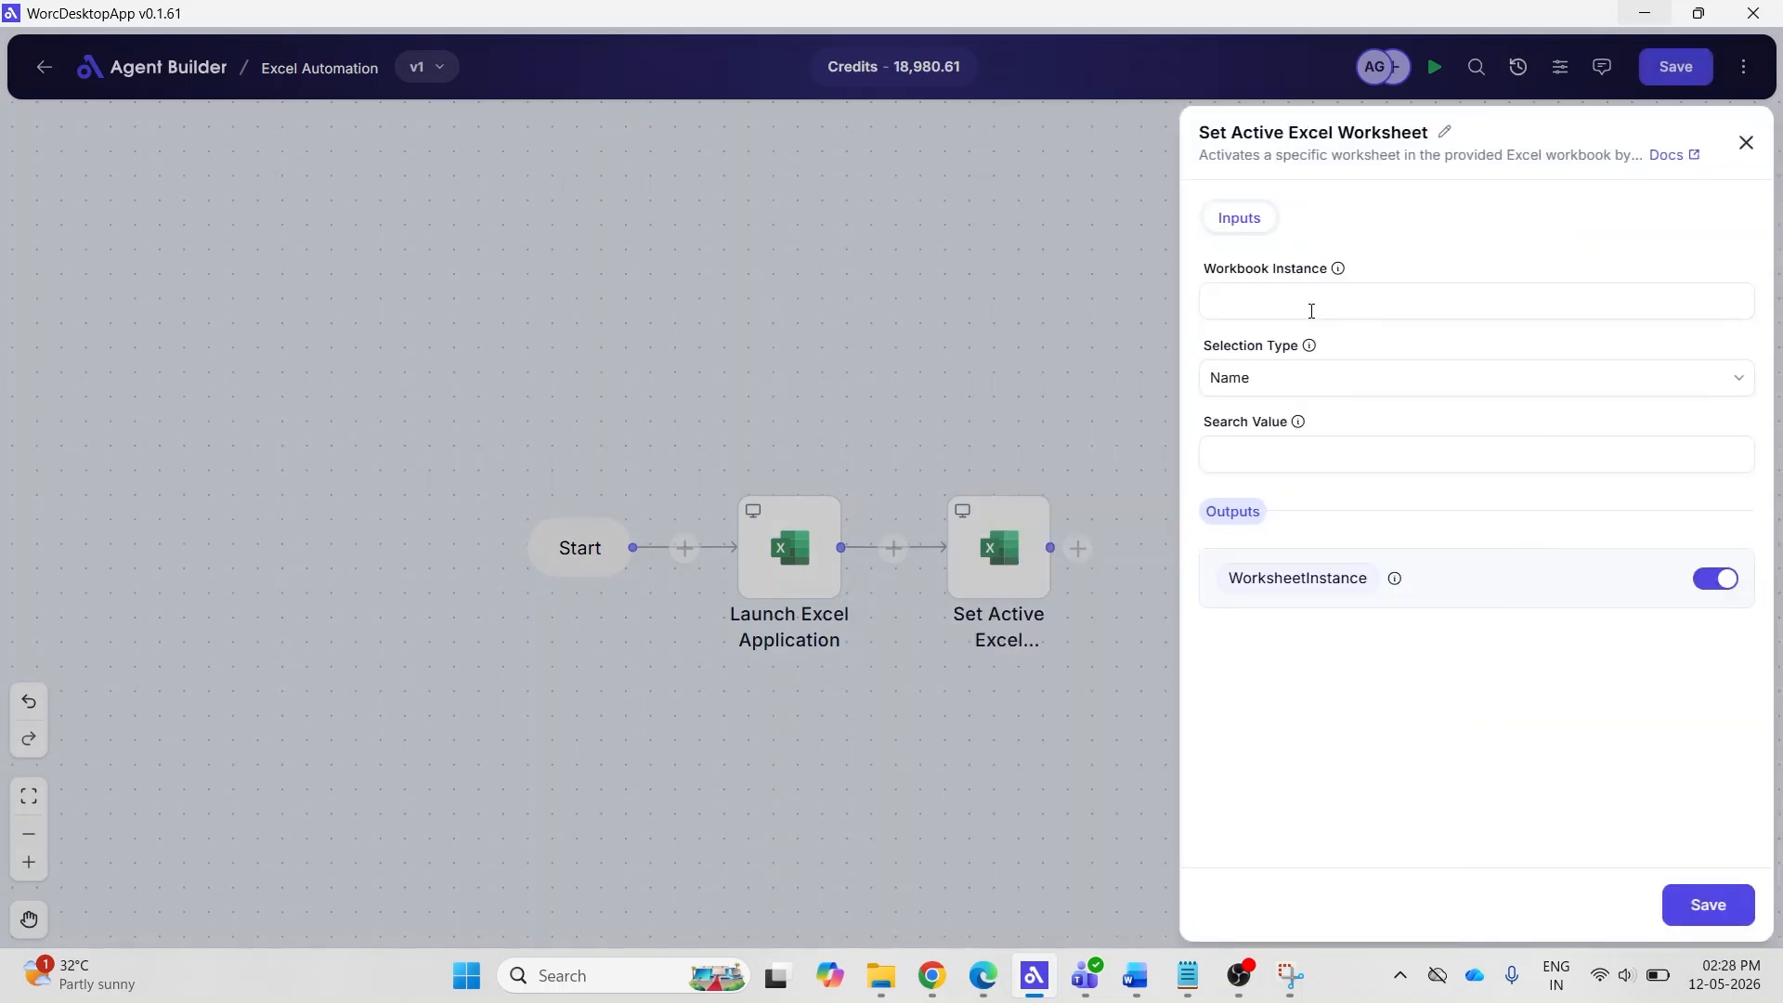
Set the node's workbook instance to WorkbookInstance, select the worksheet by Name with search value Raw Data, and save the node.
left_click(1318, 300)
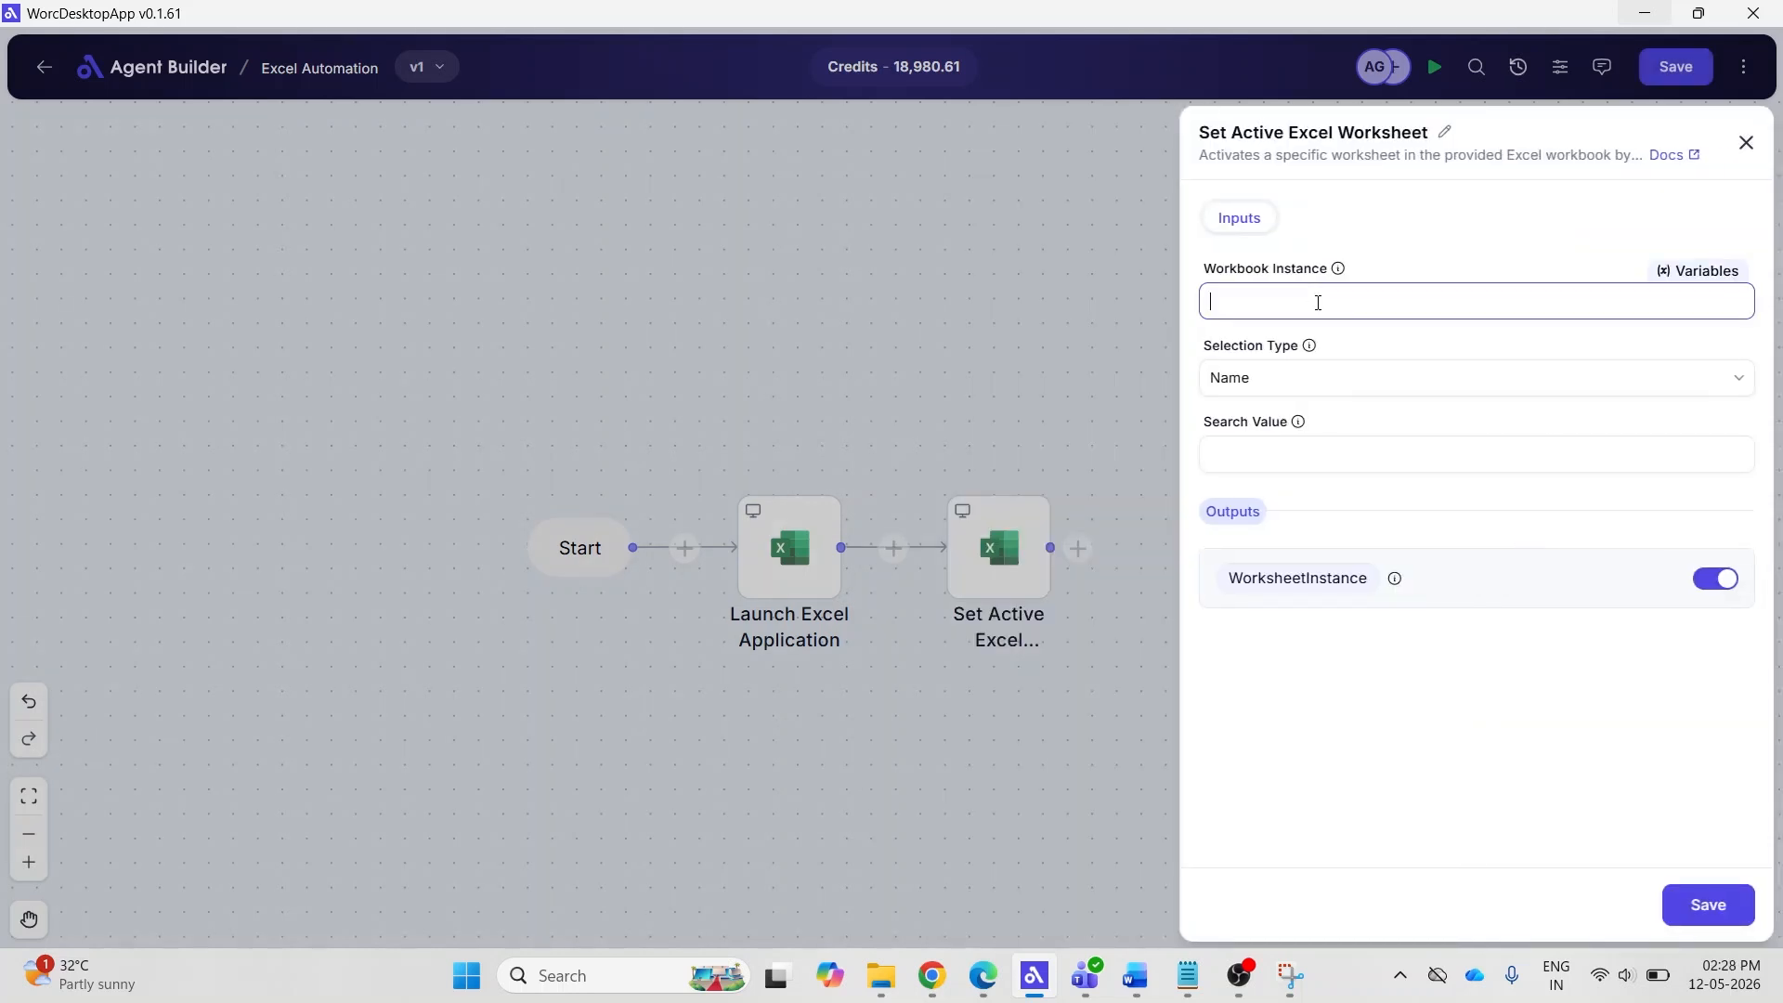
left_click(1697, 270)
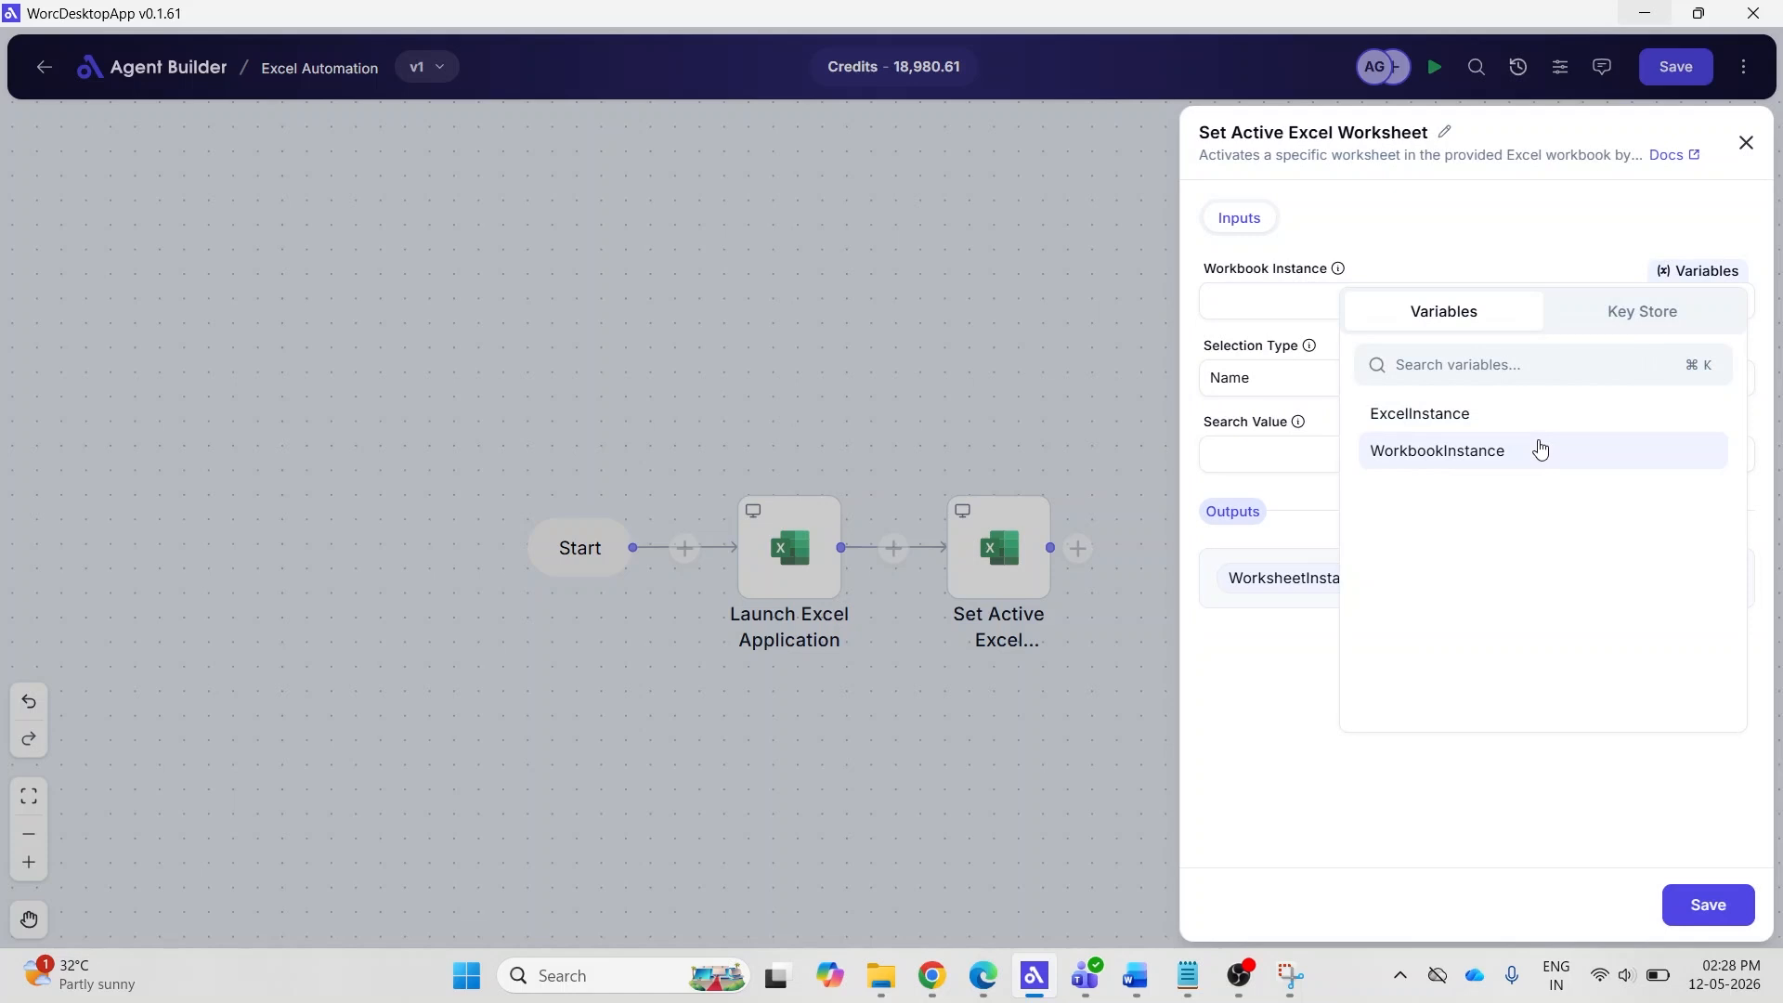
left_click(1539, 449)
left_click(1430, 373)
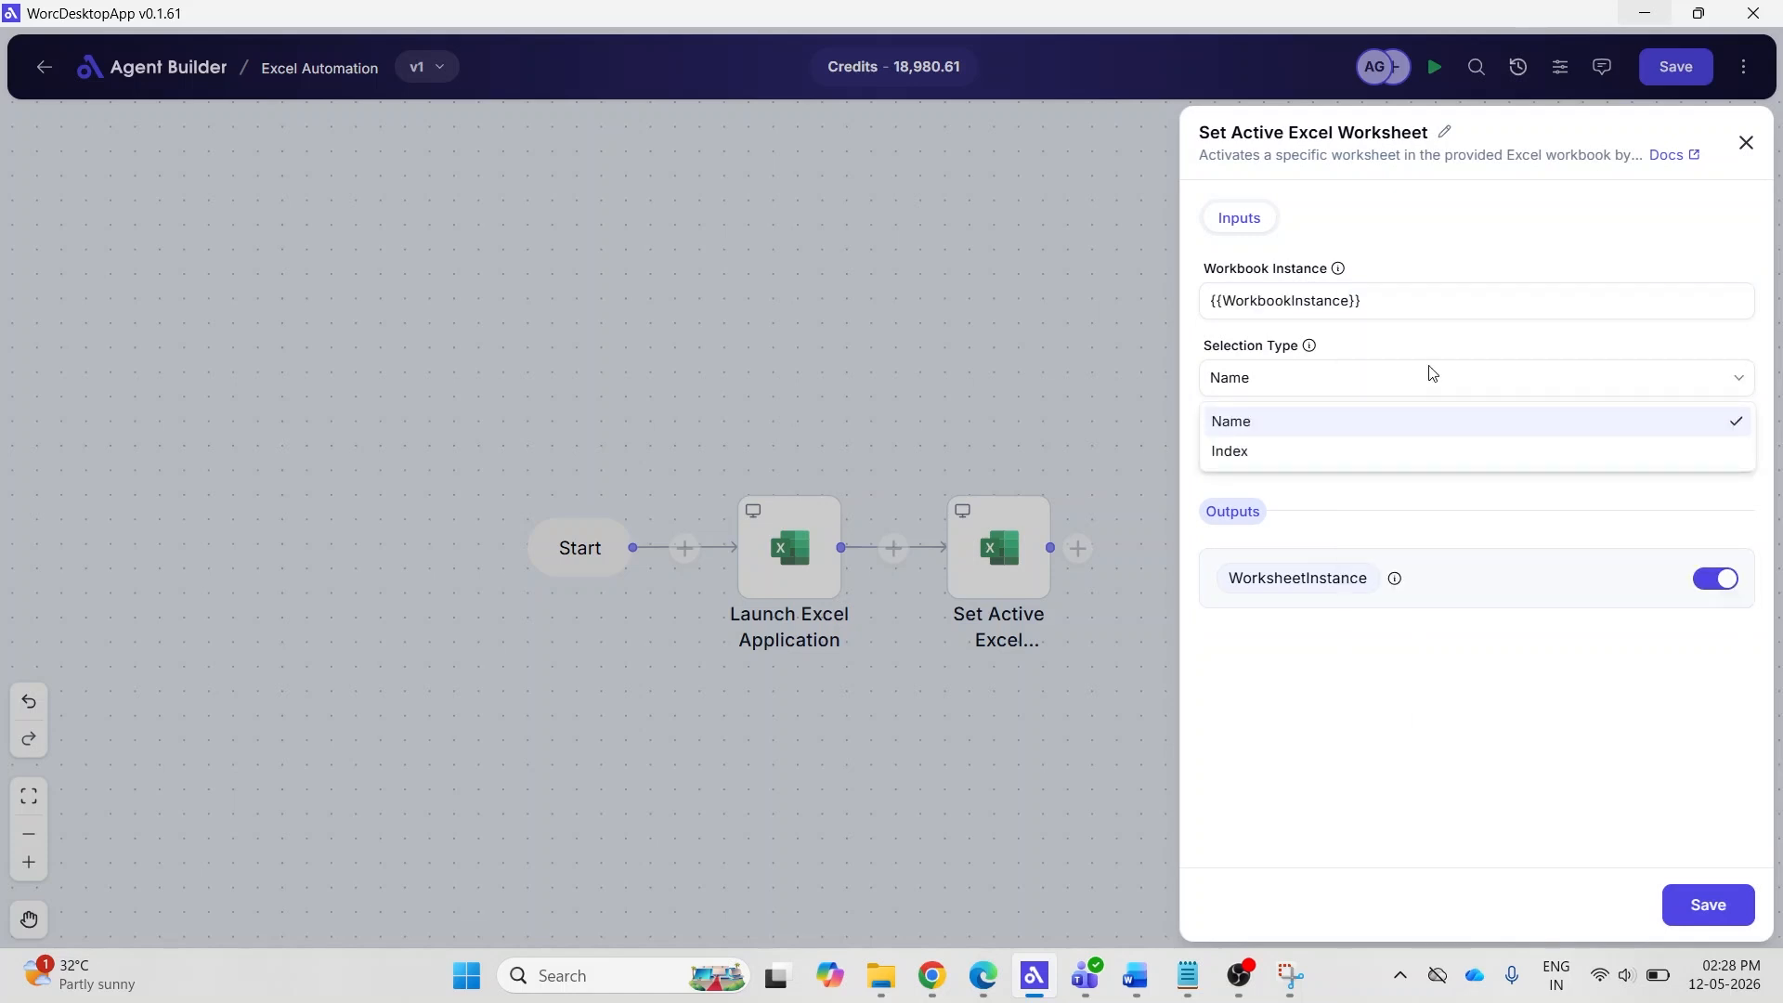
left_click(1417, 423)
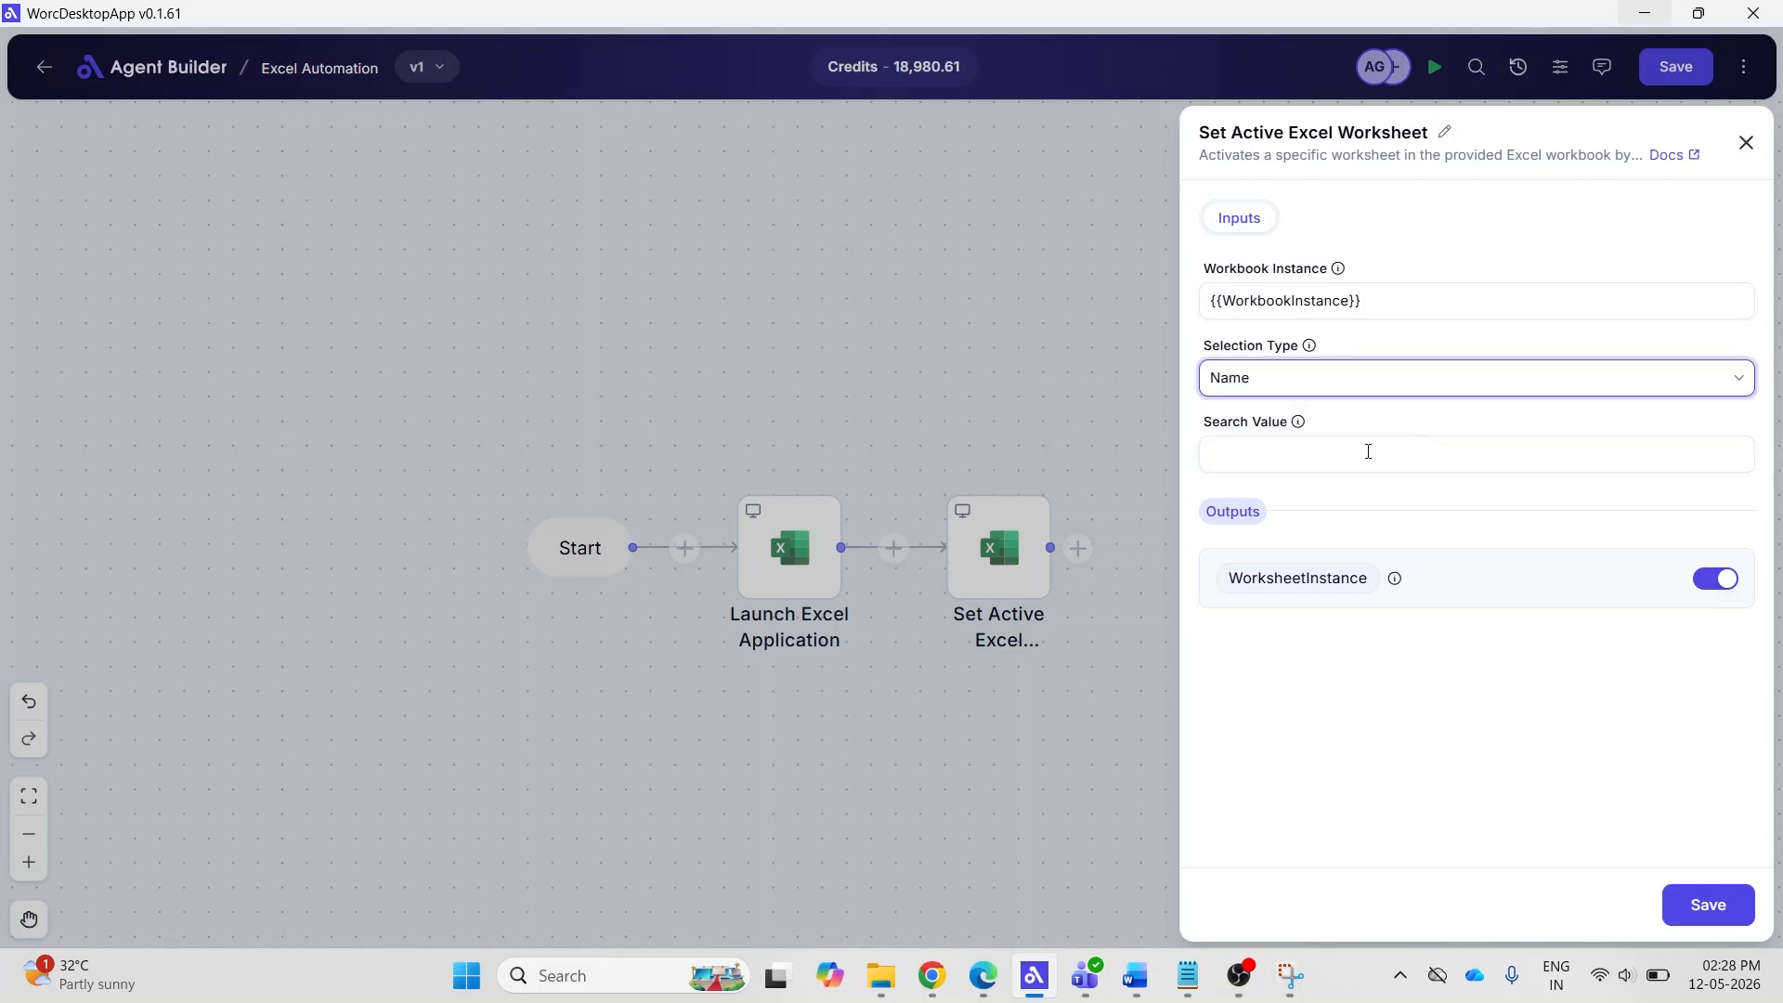
left_click(1368, 451)
type("Raw Data")
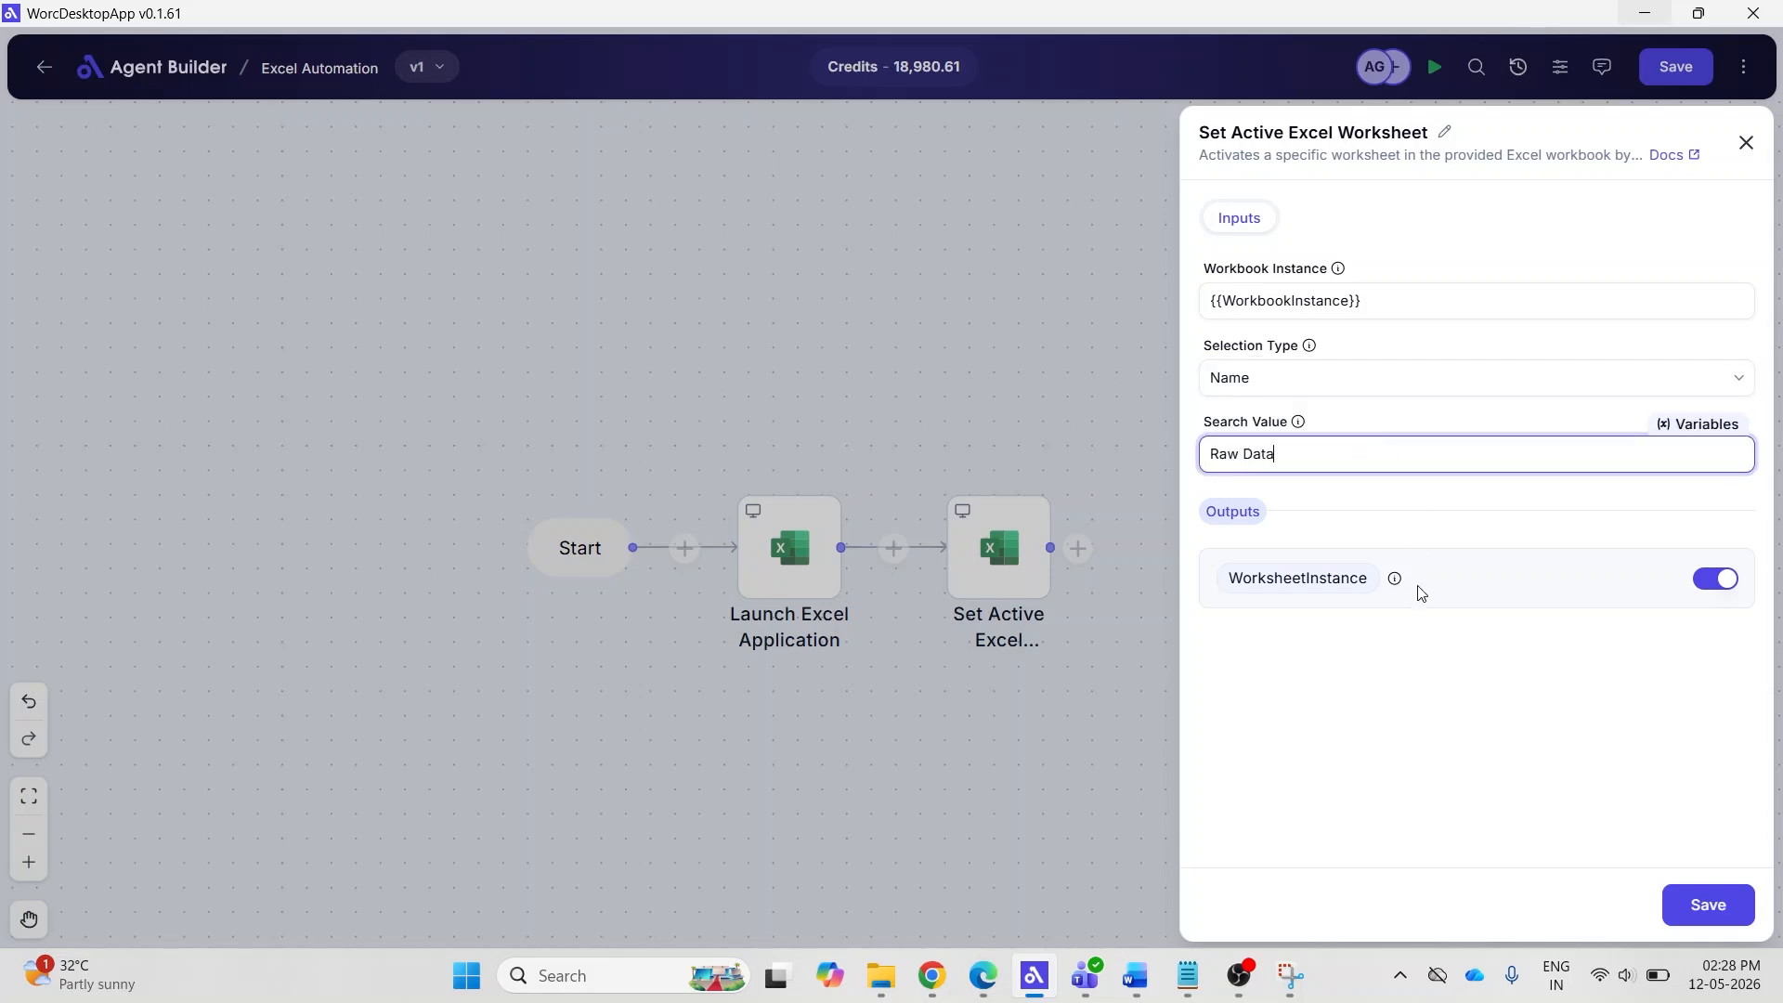
left_click(1679, 911)
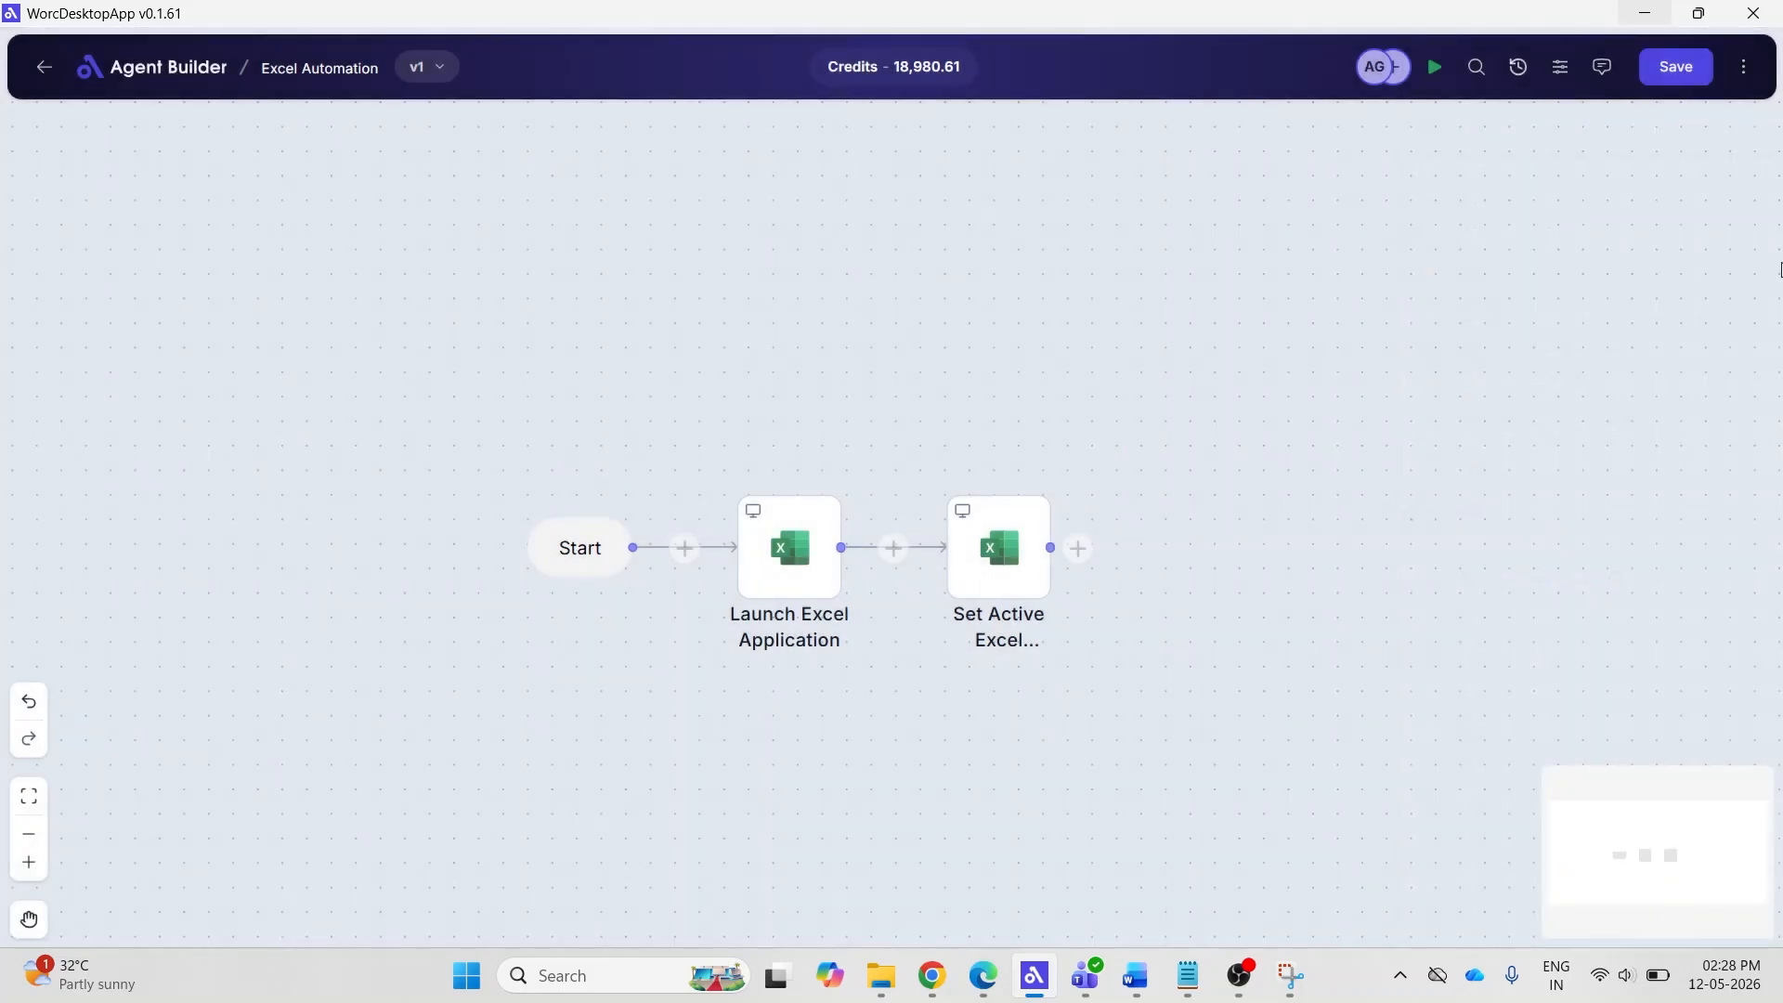
Run the workflow and examine the Set Active Excel Worksheet node's input and output in the latest execution.
left_click(1436, 74)
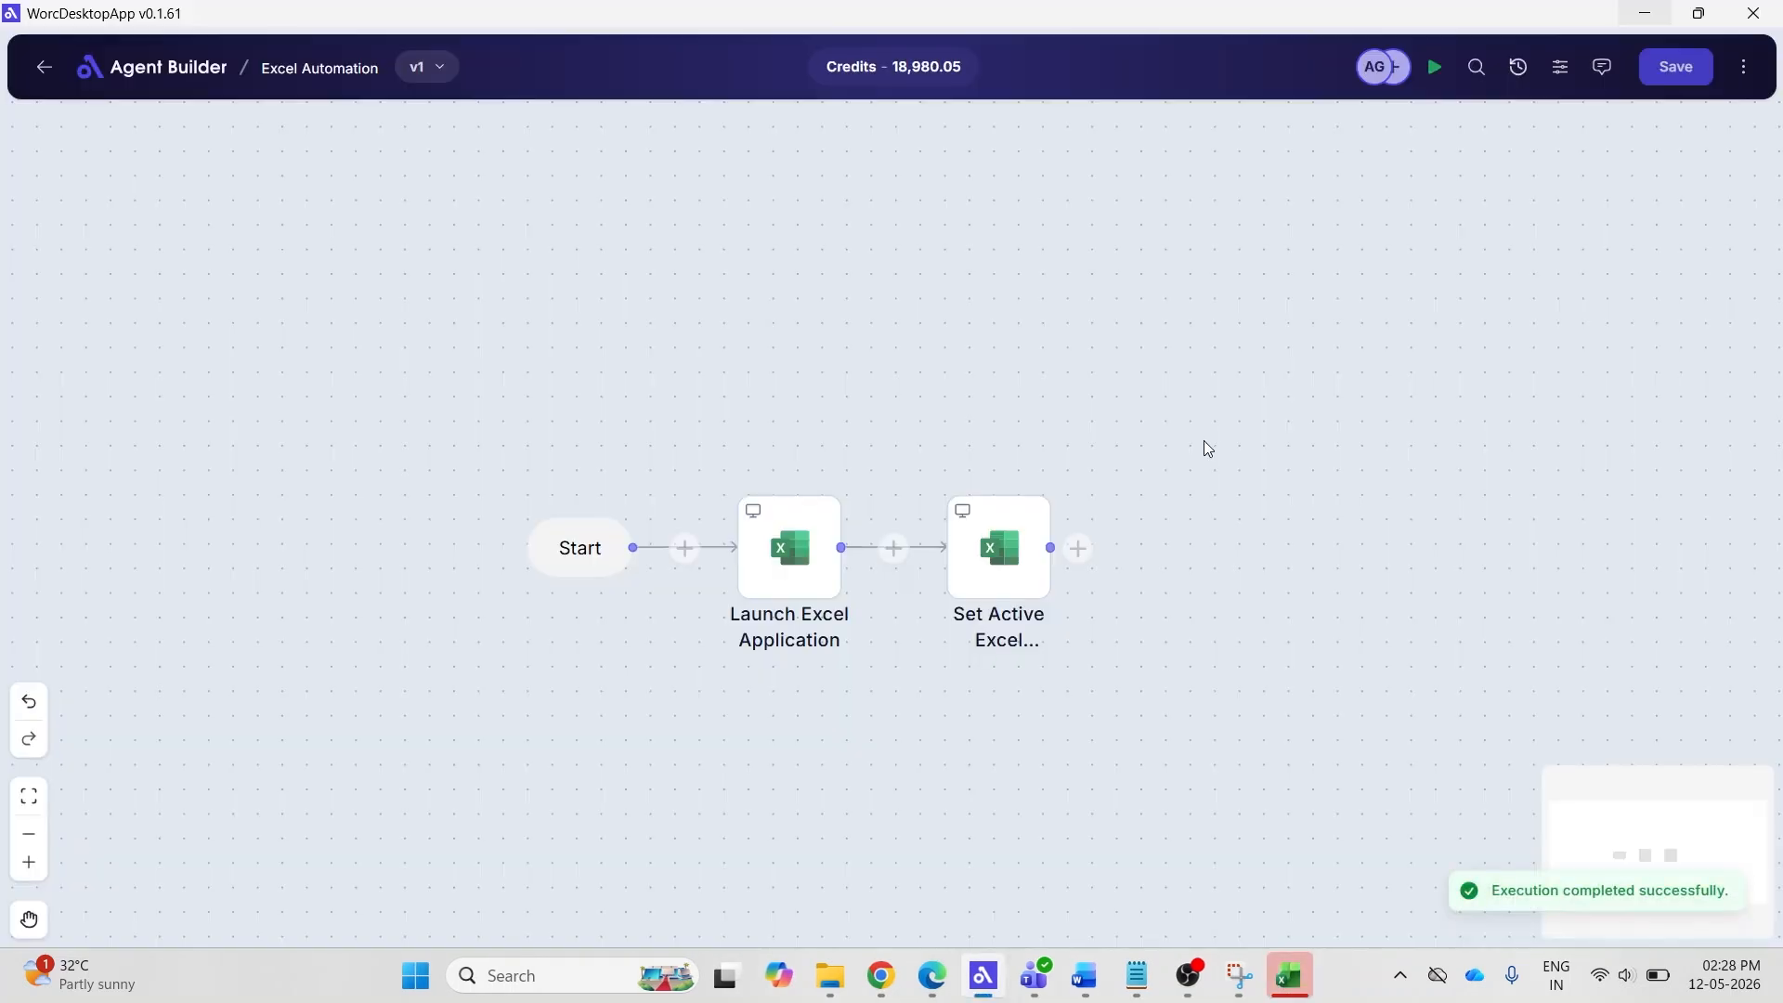
left_click(1744, 67)
left_click(1621, 132)
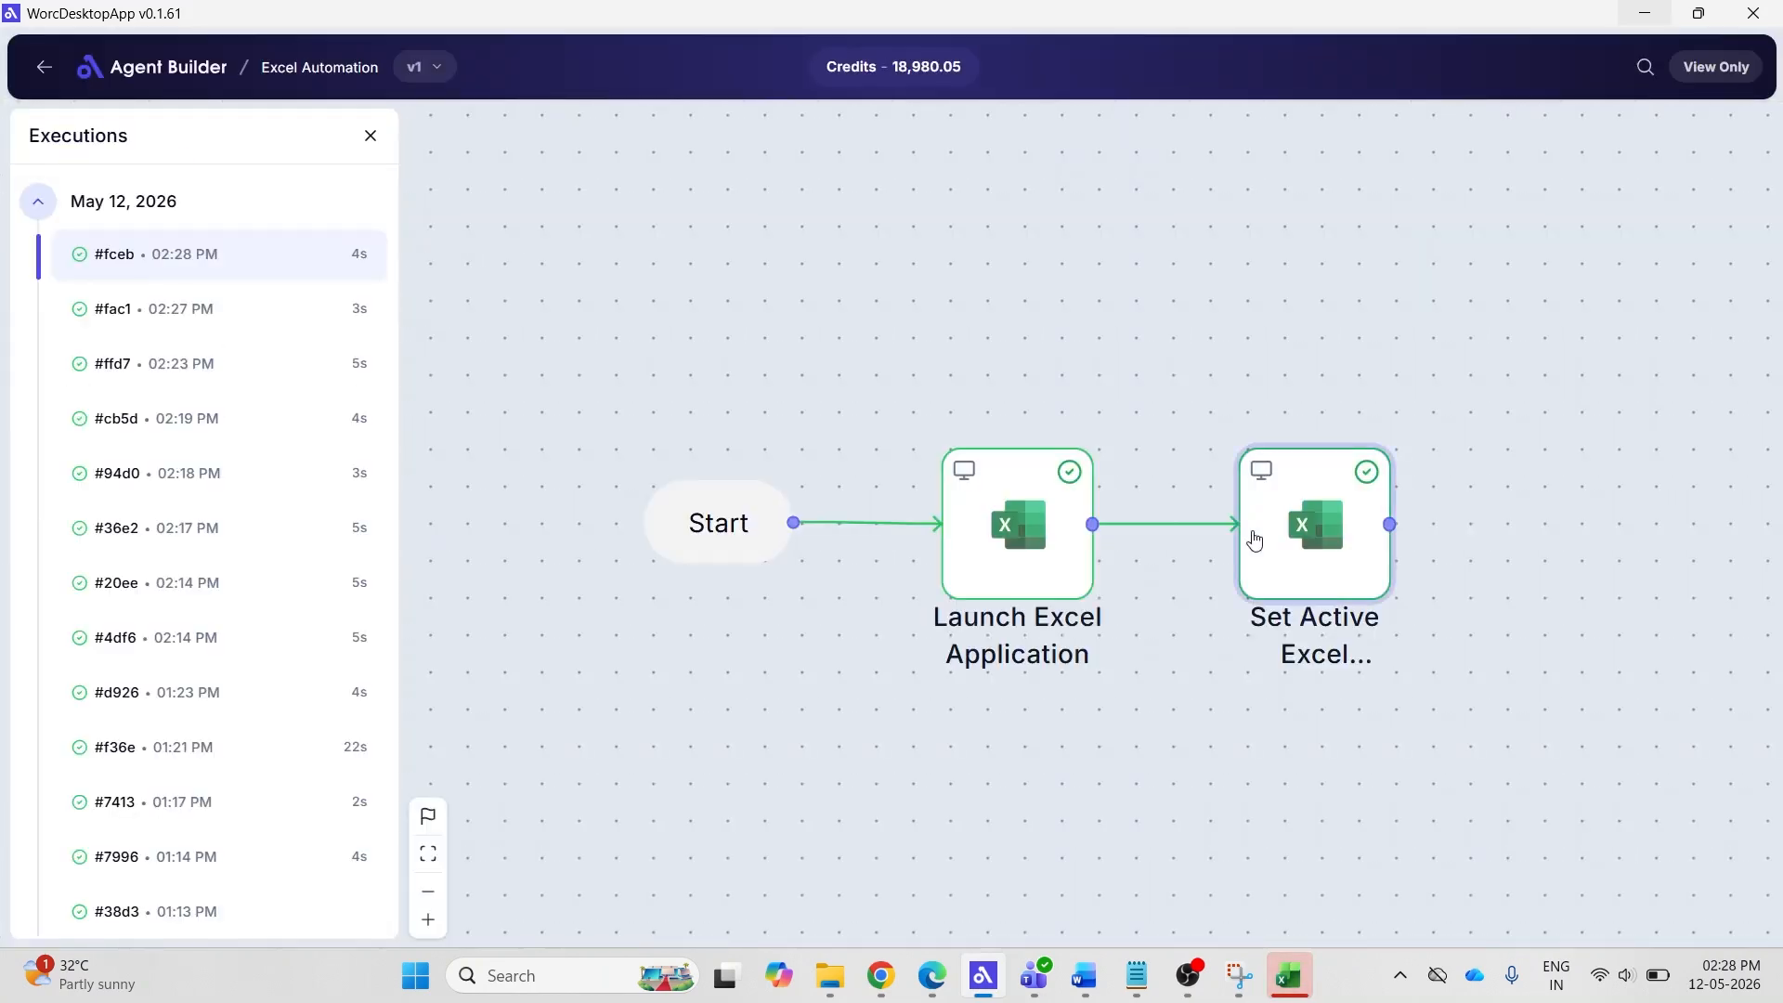
left_click(1253, 534)
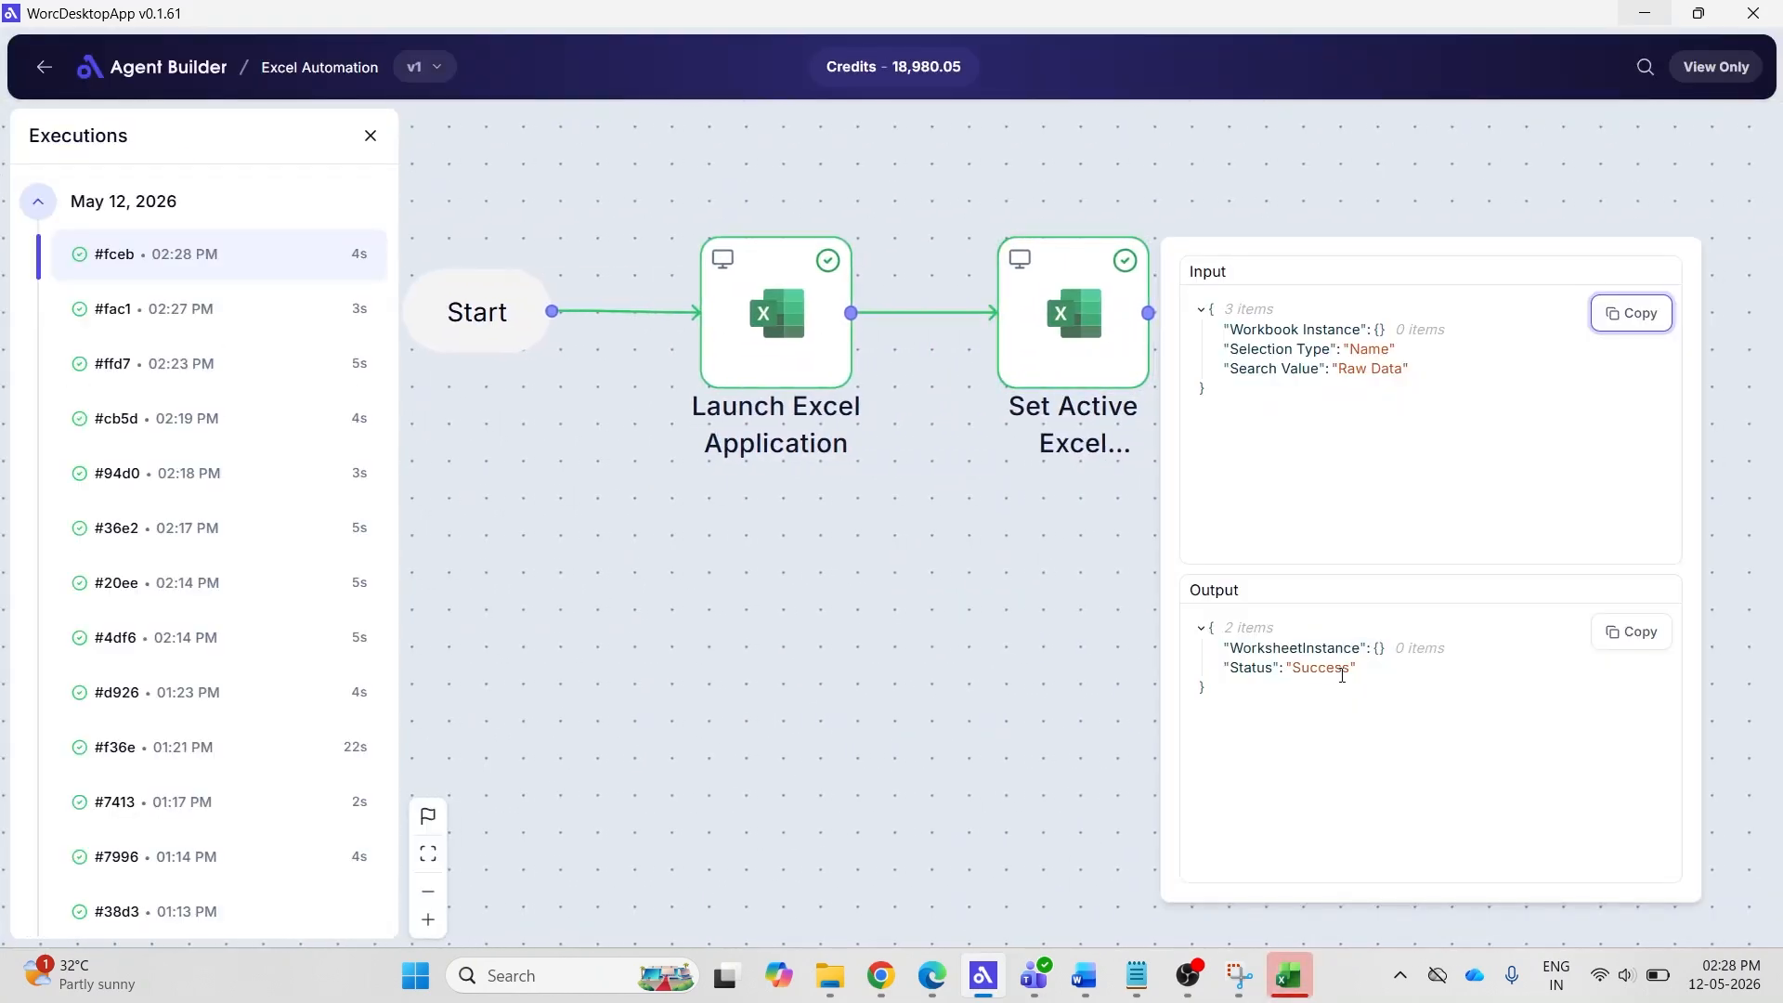
left_click(1042, 560)
left_click(371, 136)
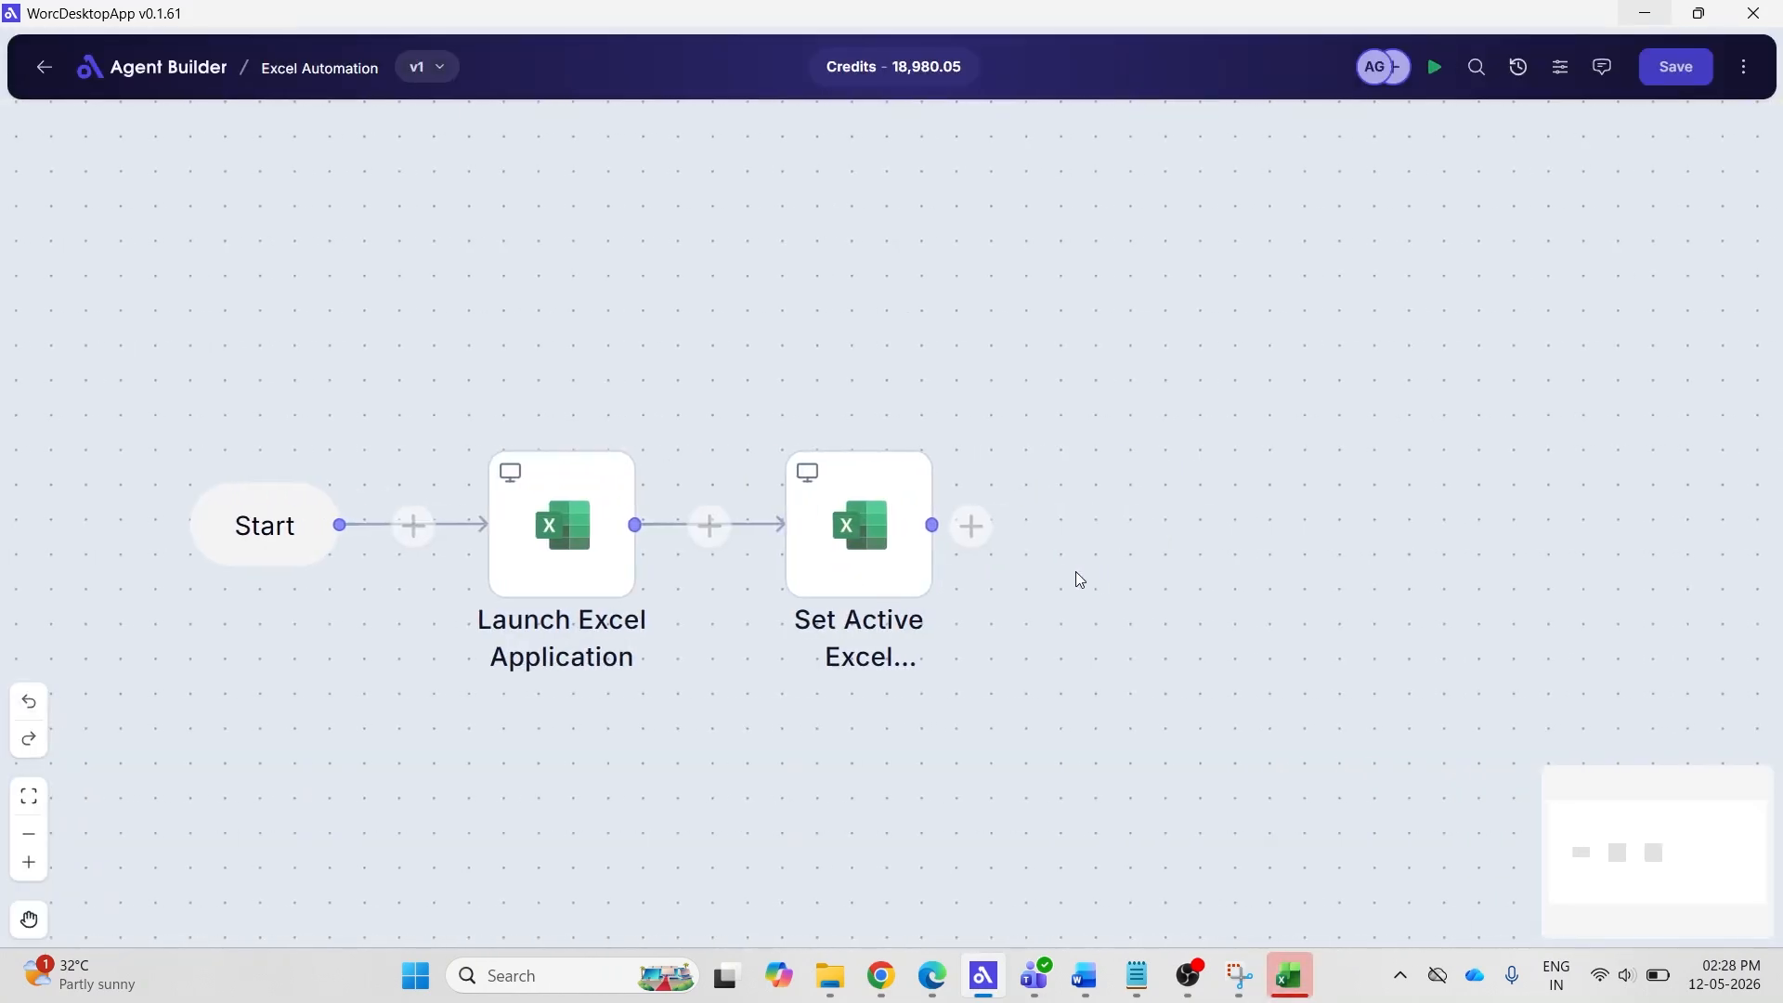
Add a Read from Excel Worksheet node after the Set Active Excel Worksheet node.
left_click(971, 525)
scroll(1392, 676, "down", 10)
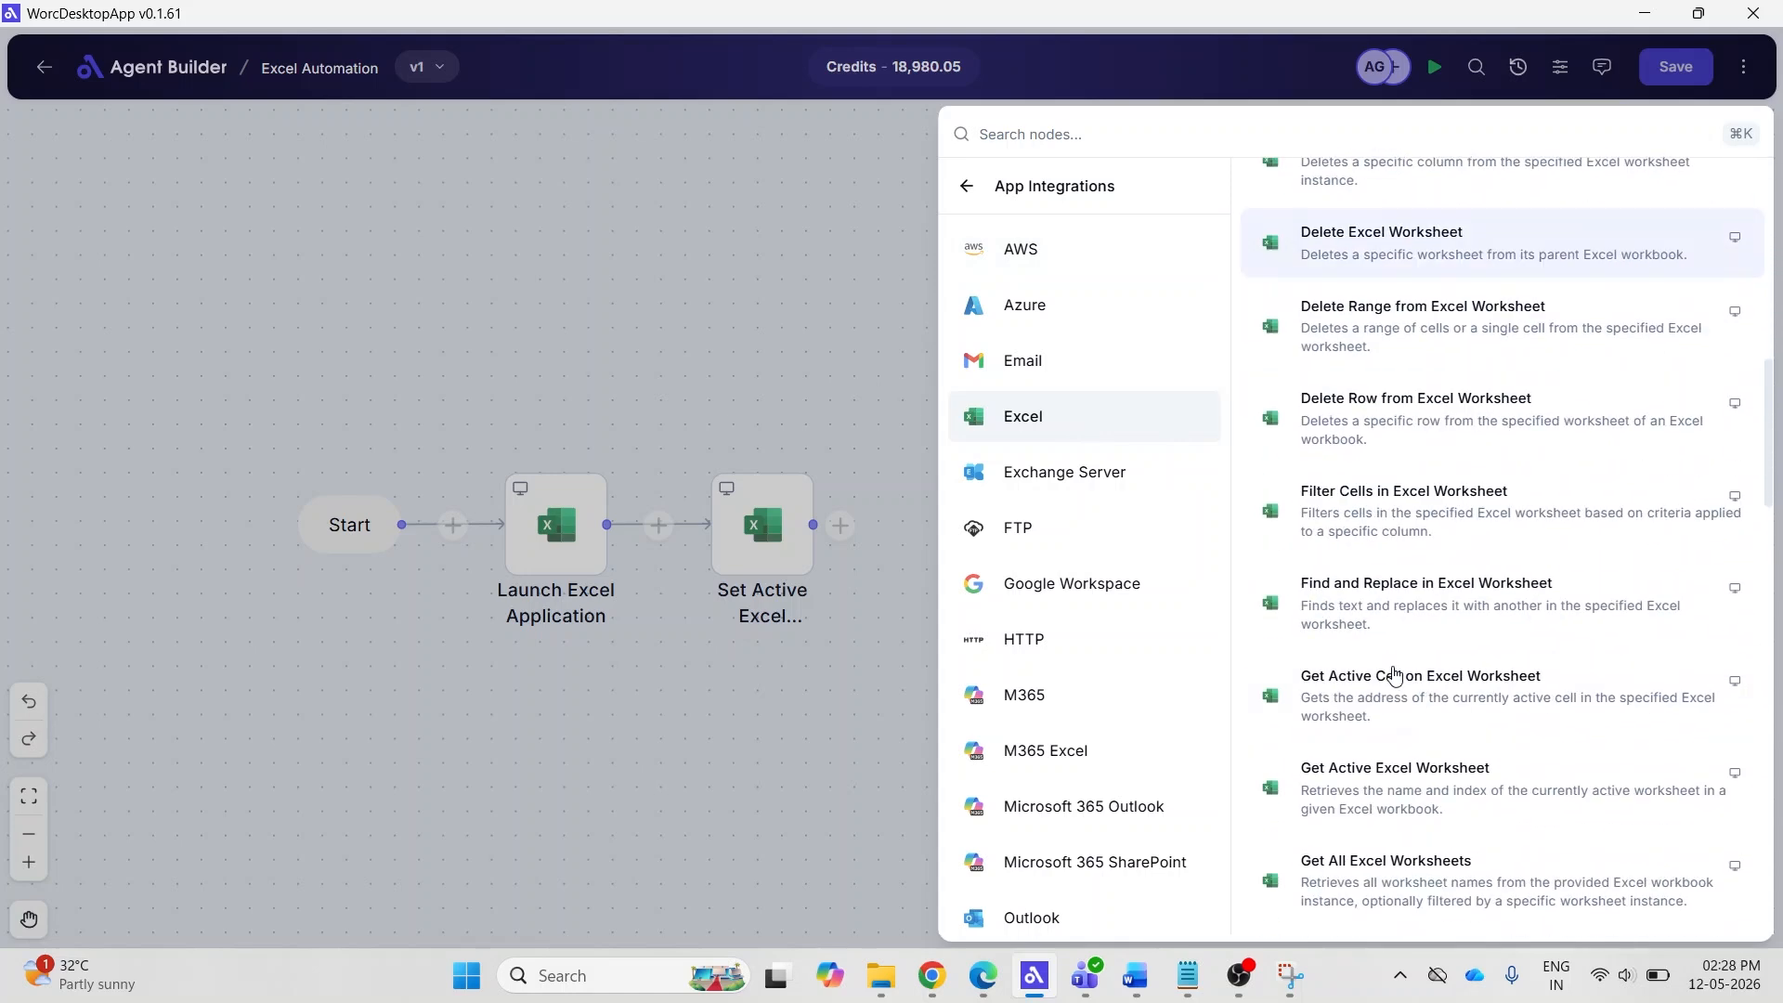
scroll(1394, 675, "down", 8)
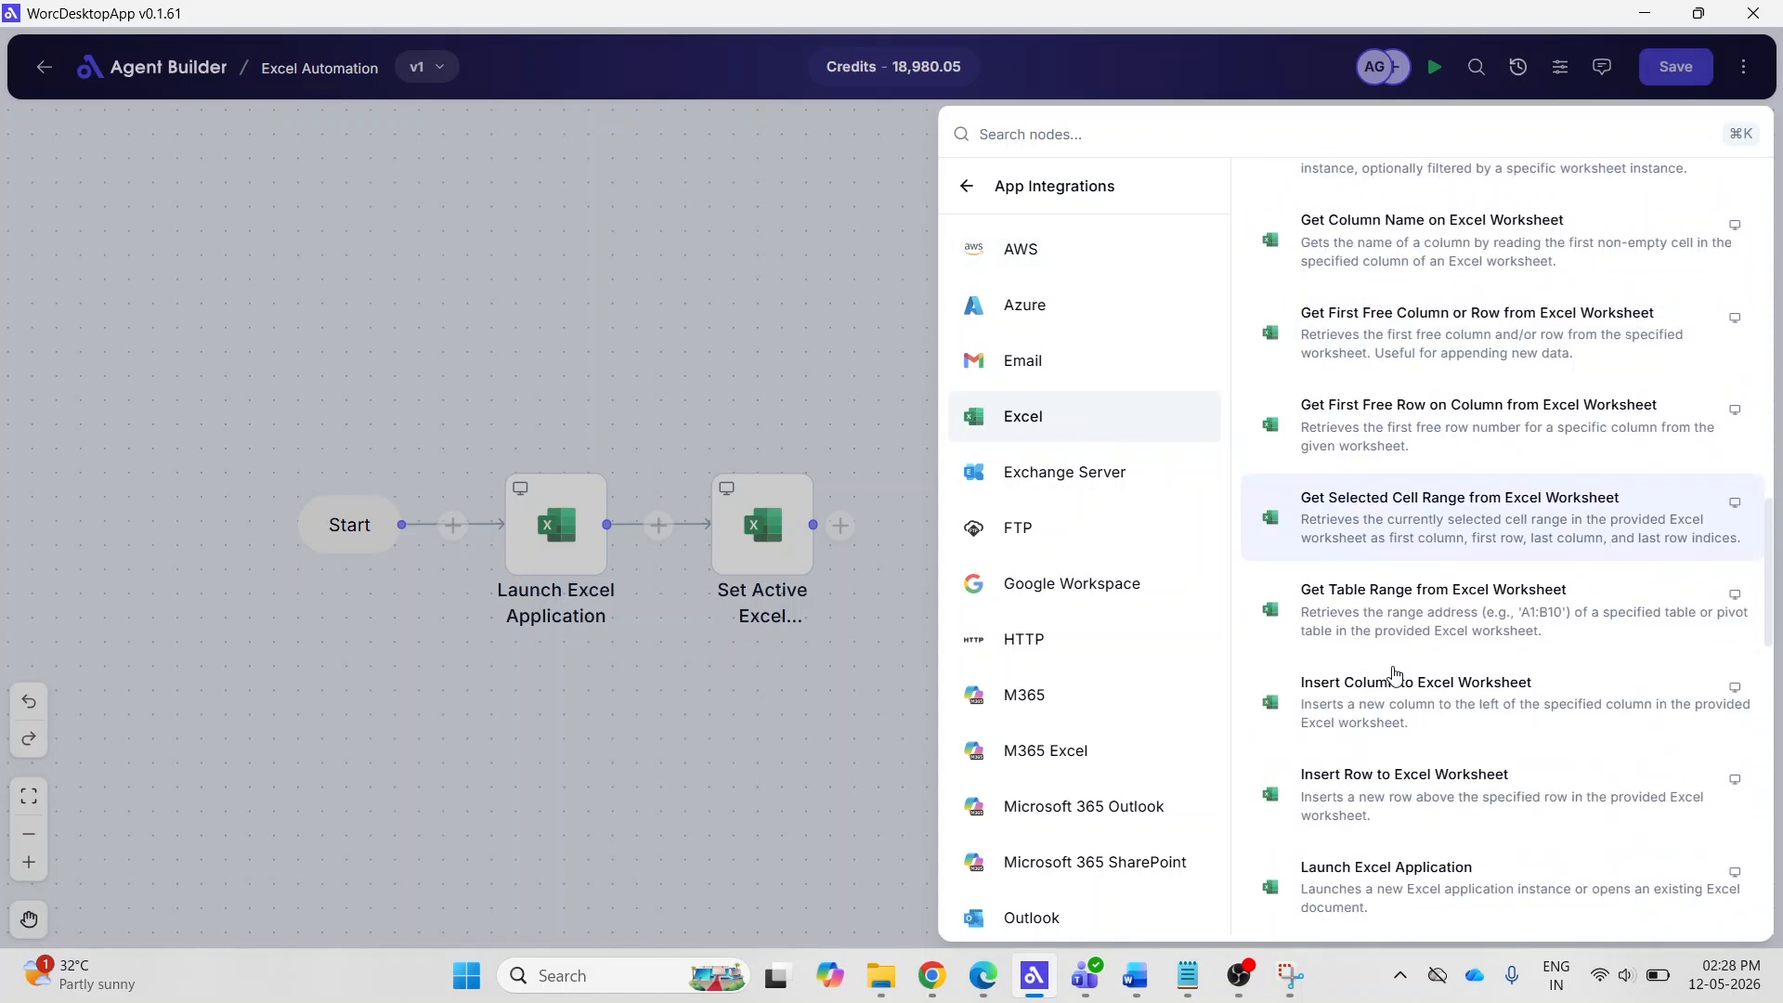
scroll(1393, 675, "down", 9)
left_click(1394, 688)
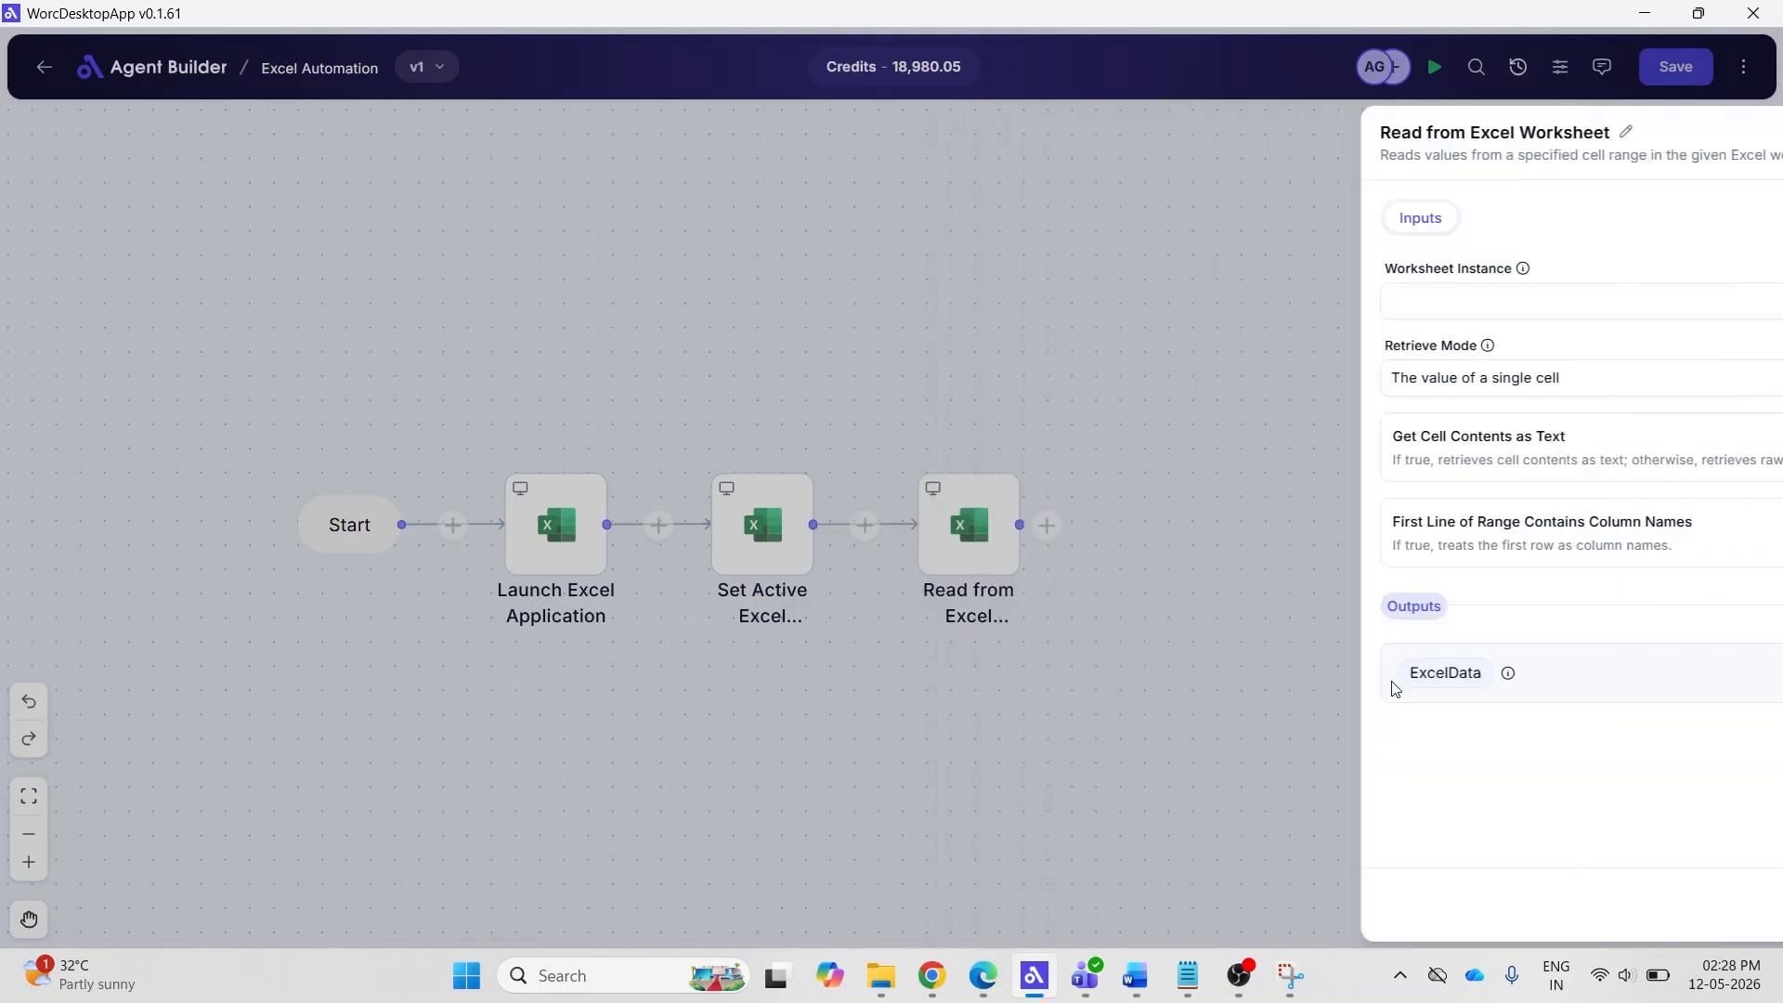
Set the read node to WorksheetInstance with all available values from worksheet, treat the first line as column names, and save the node.
left_click(1357, 306)
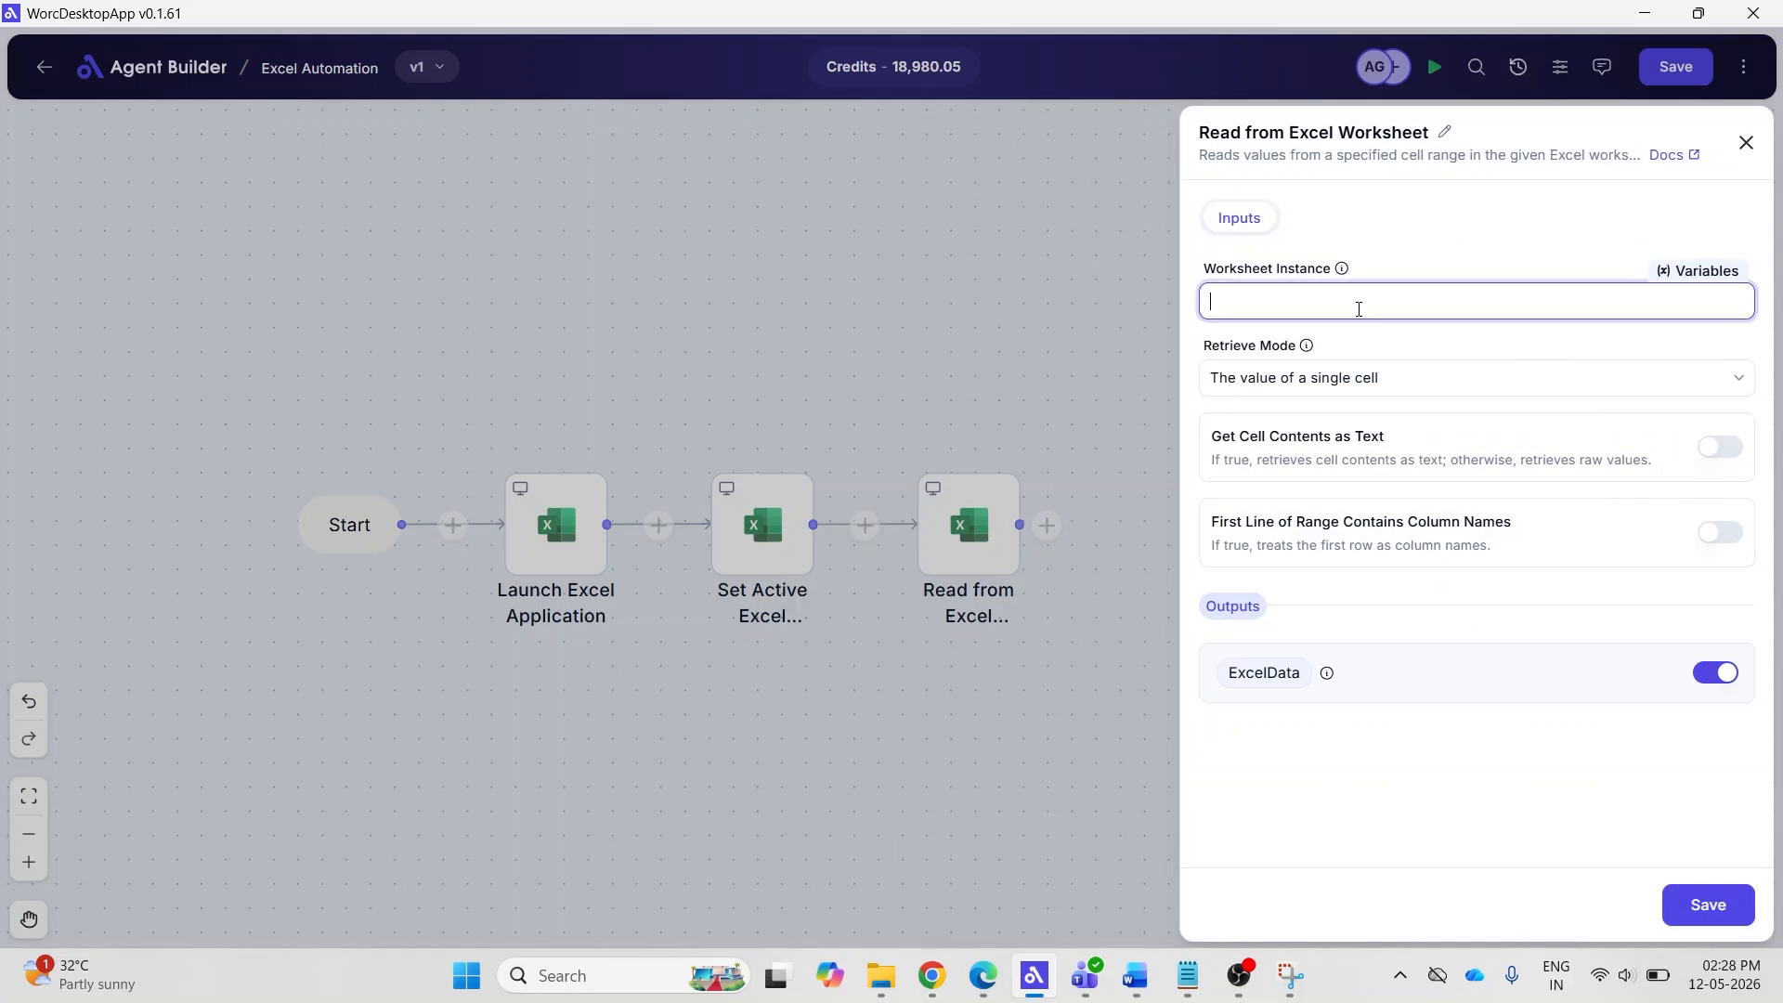
left_click(1689, 273)
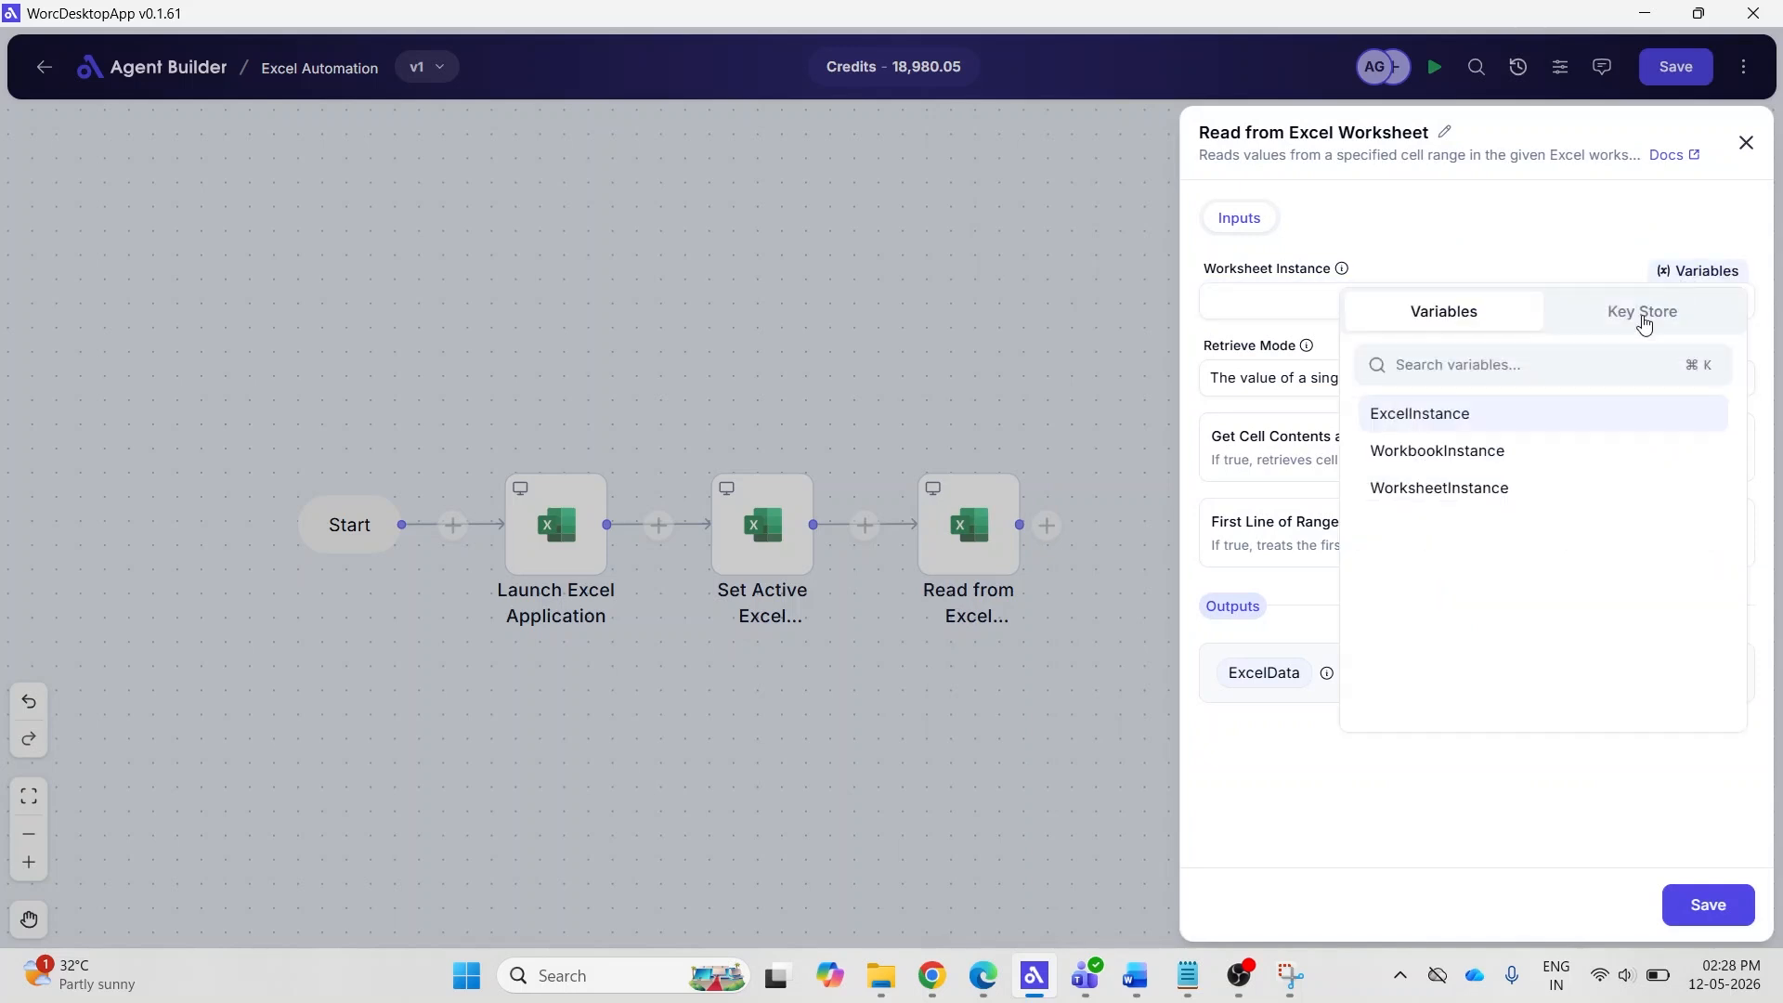
left_click(1468, 487)
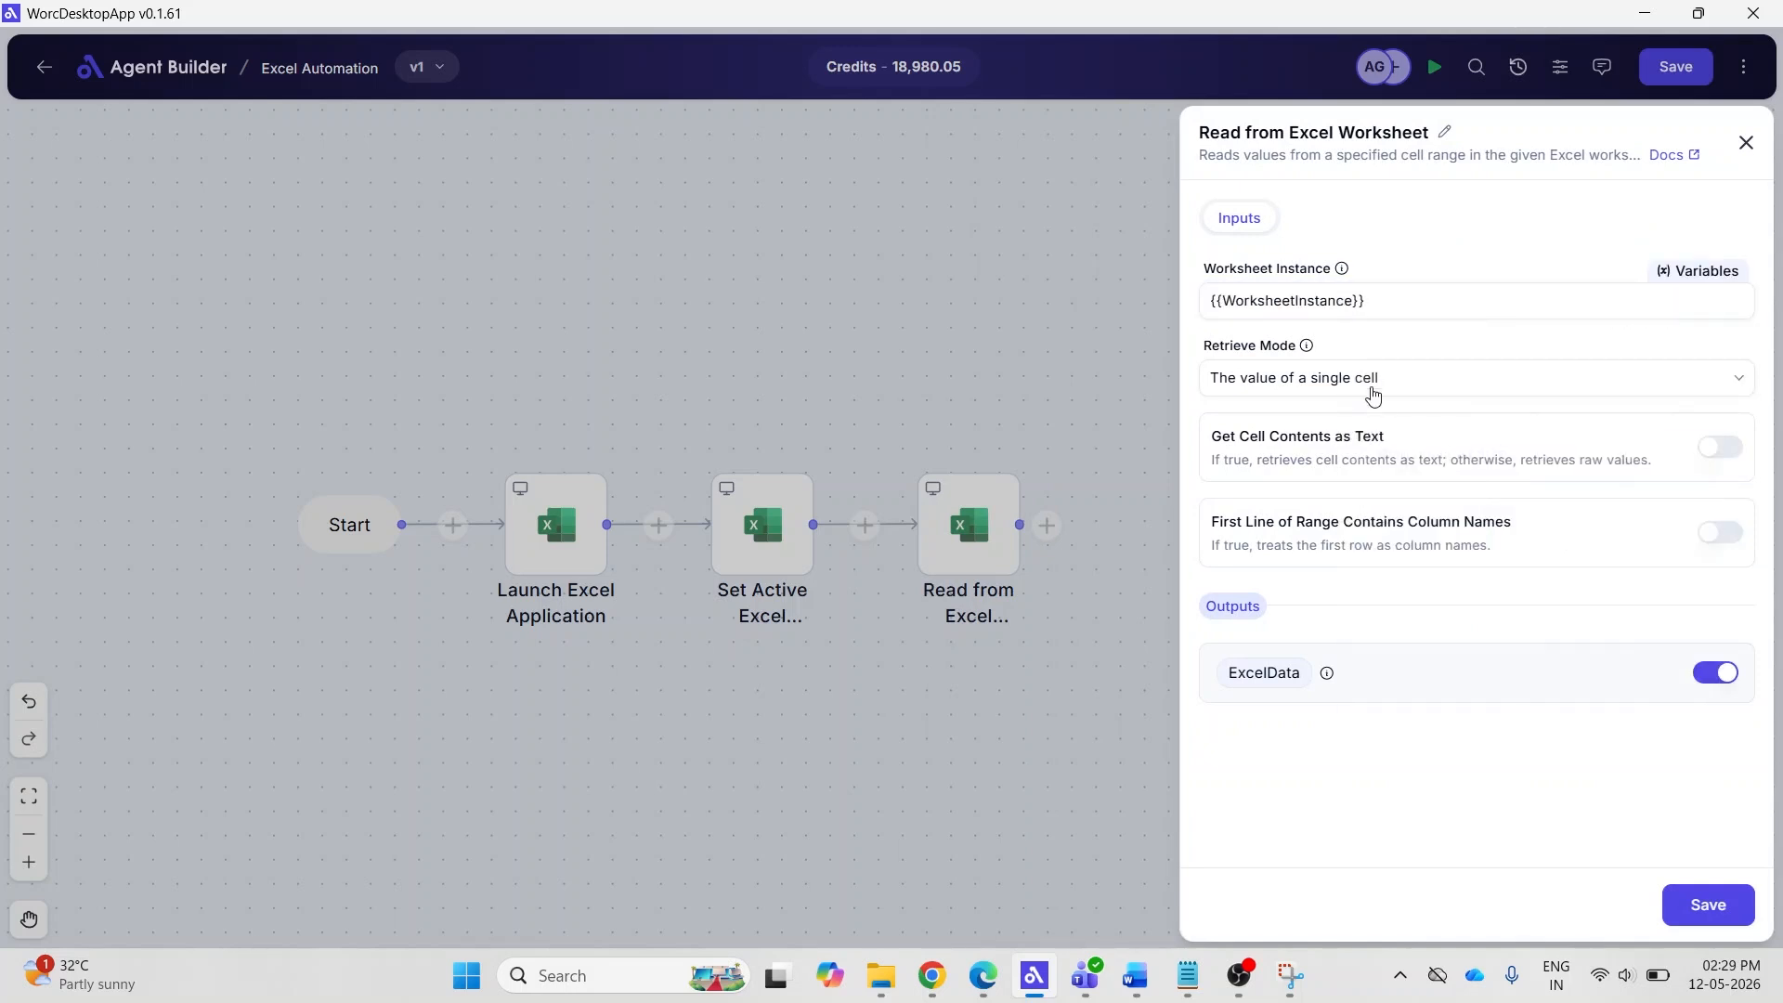
left_click(1373, 394)
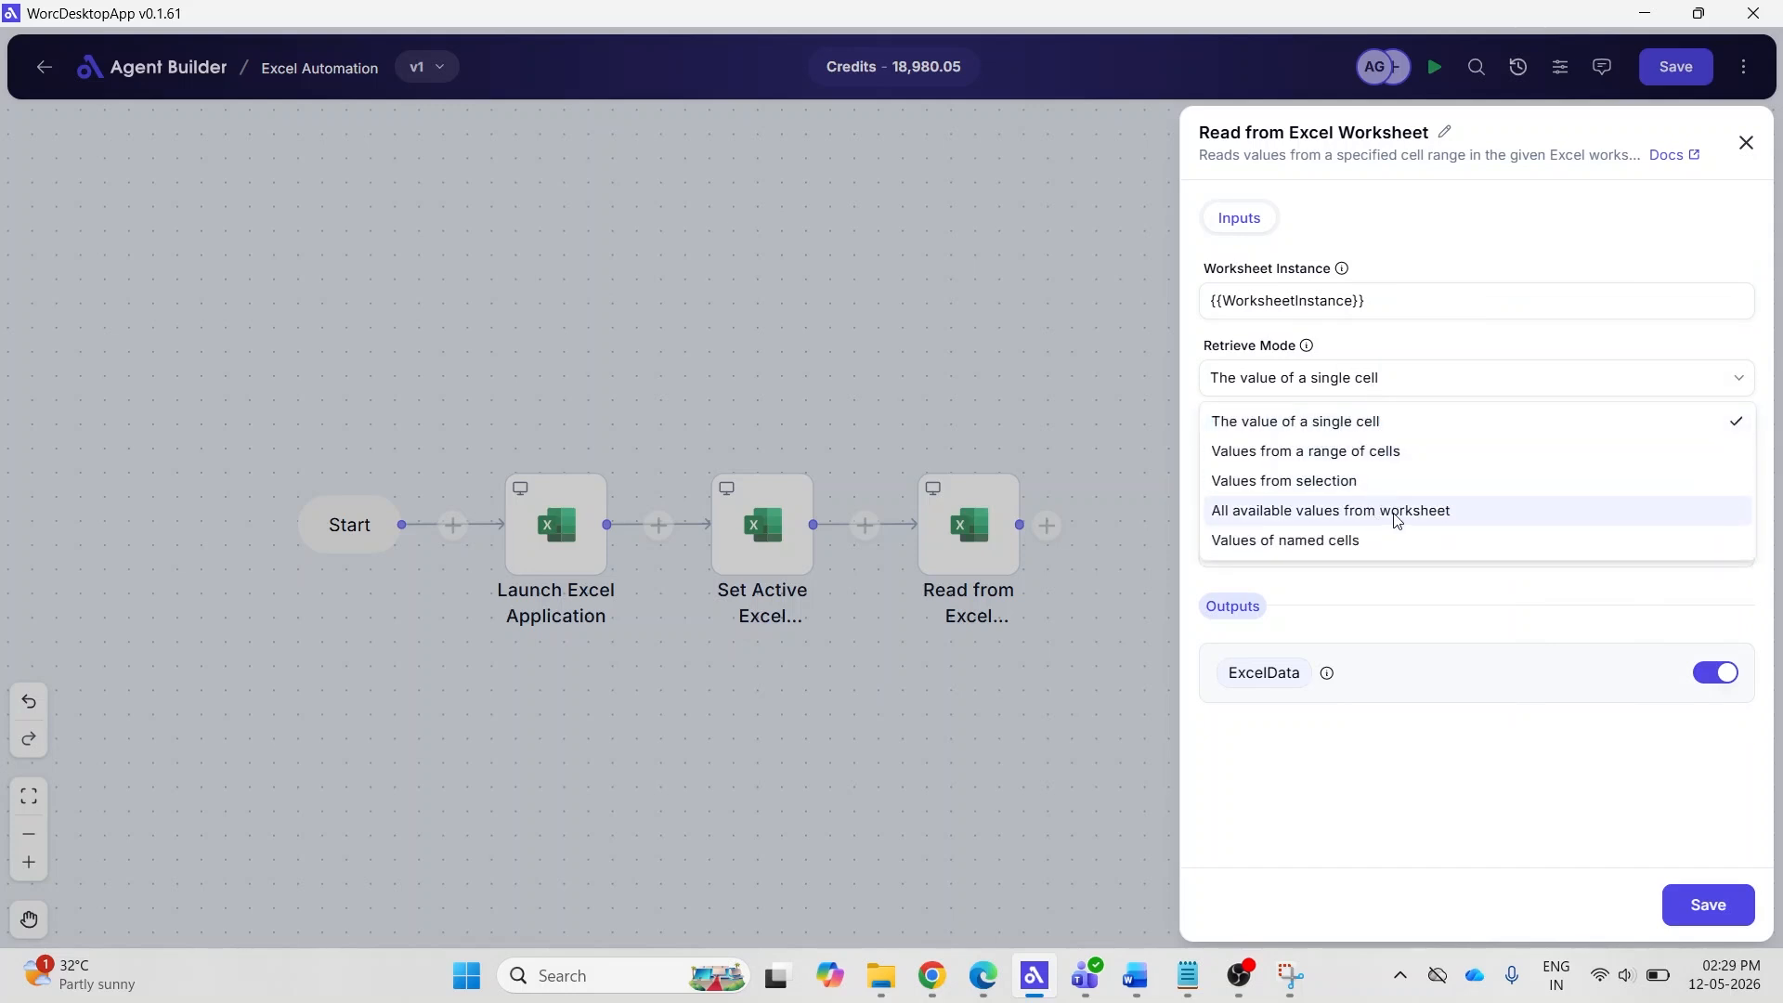
left_click(1470, 514)
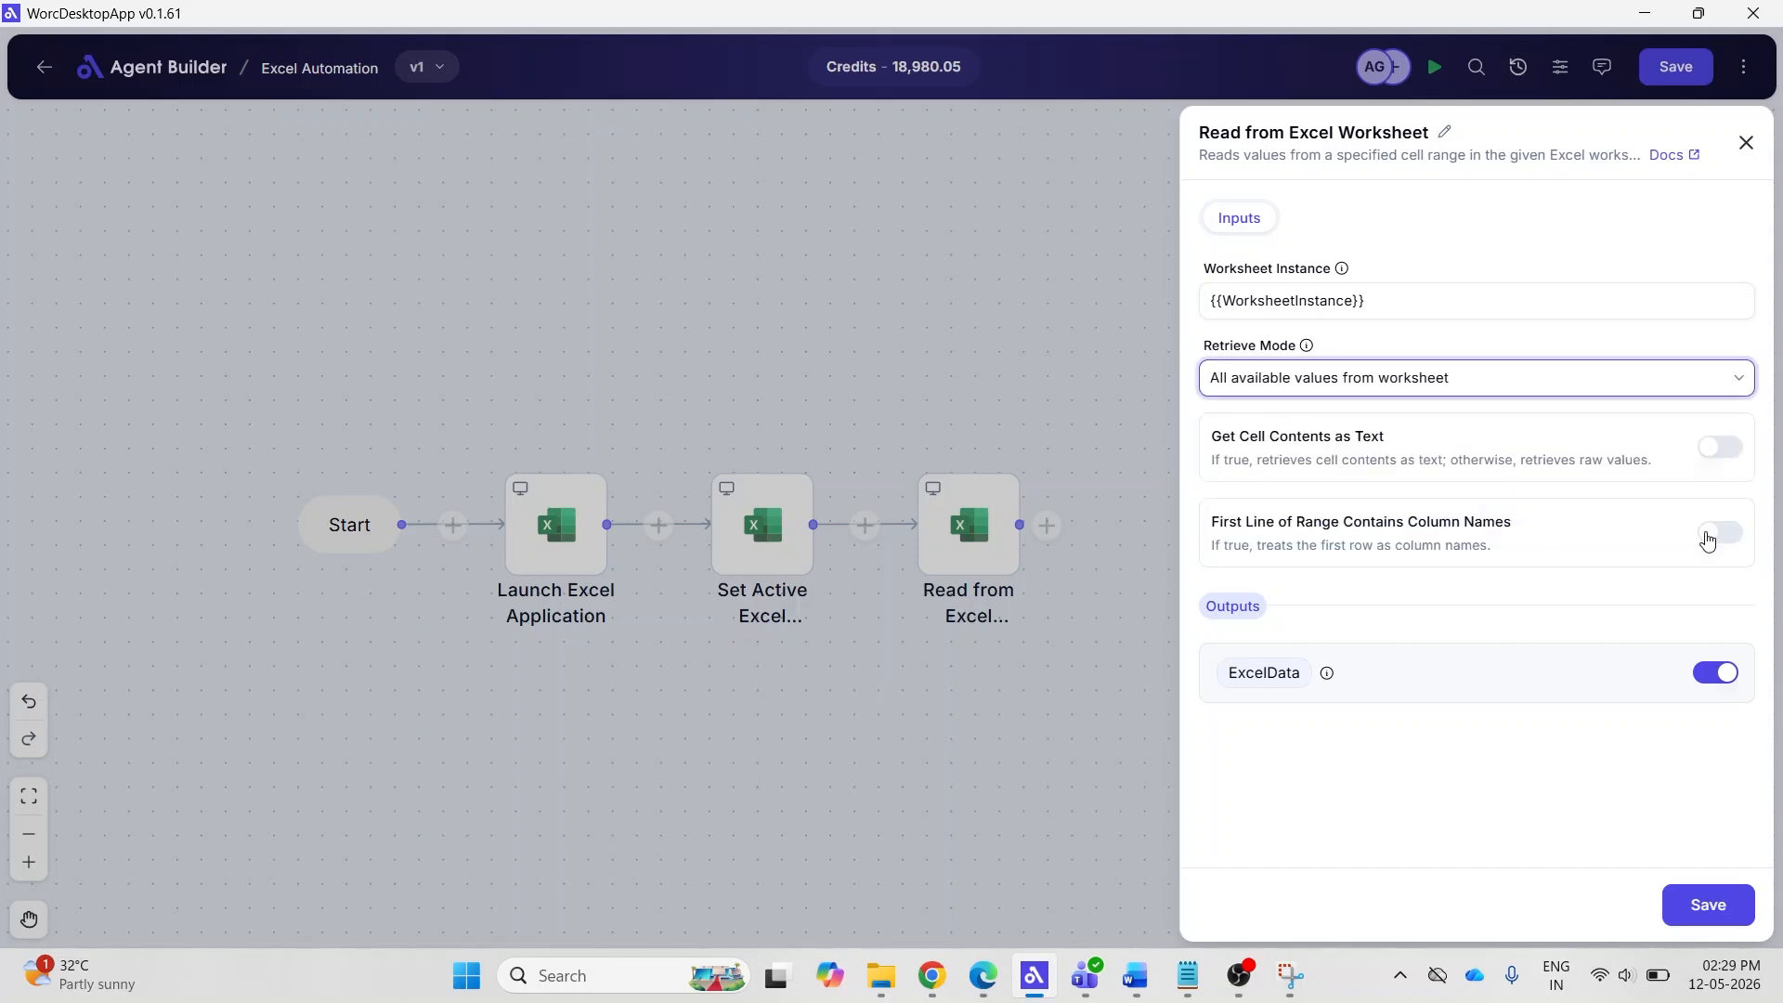
left_click(1711, 541)
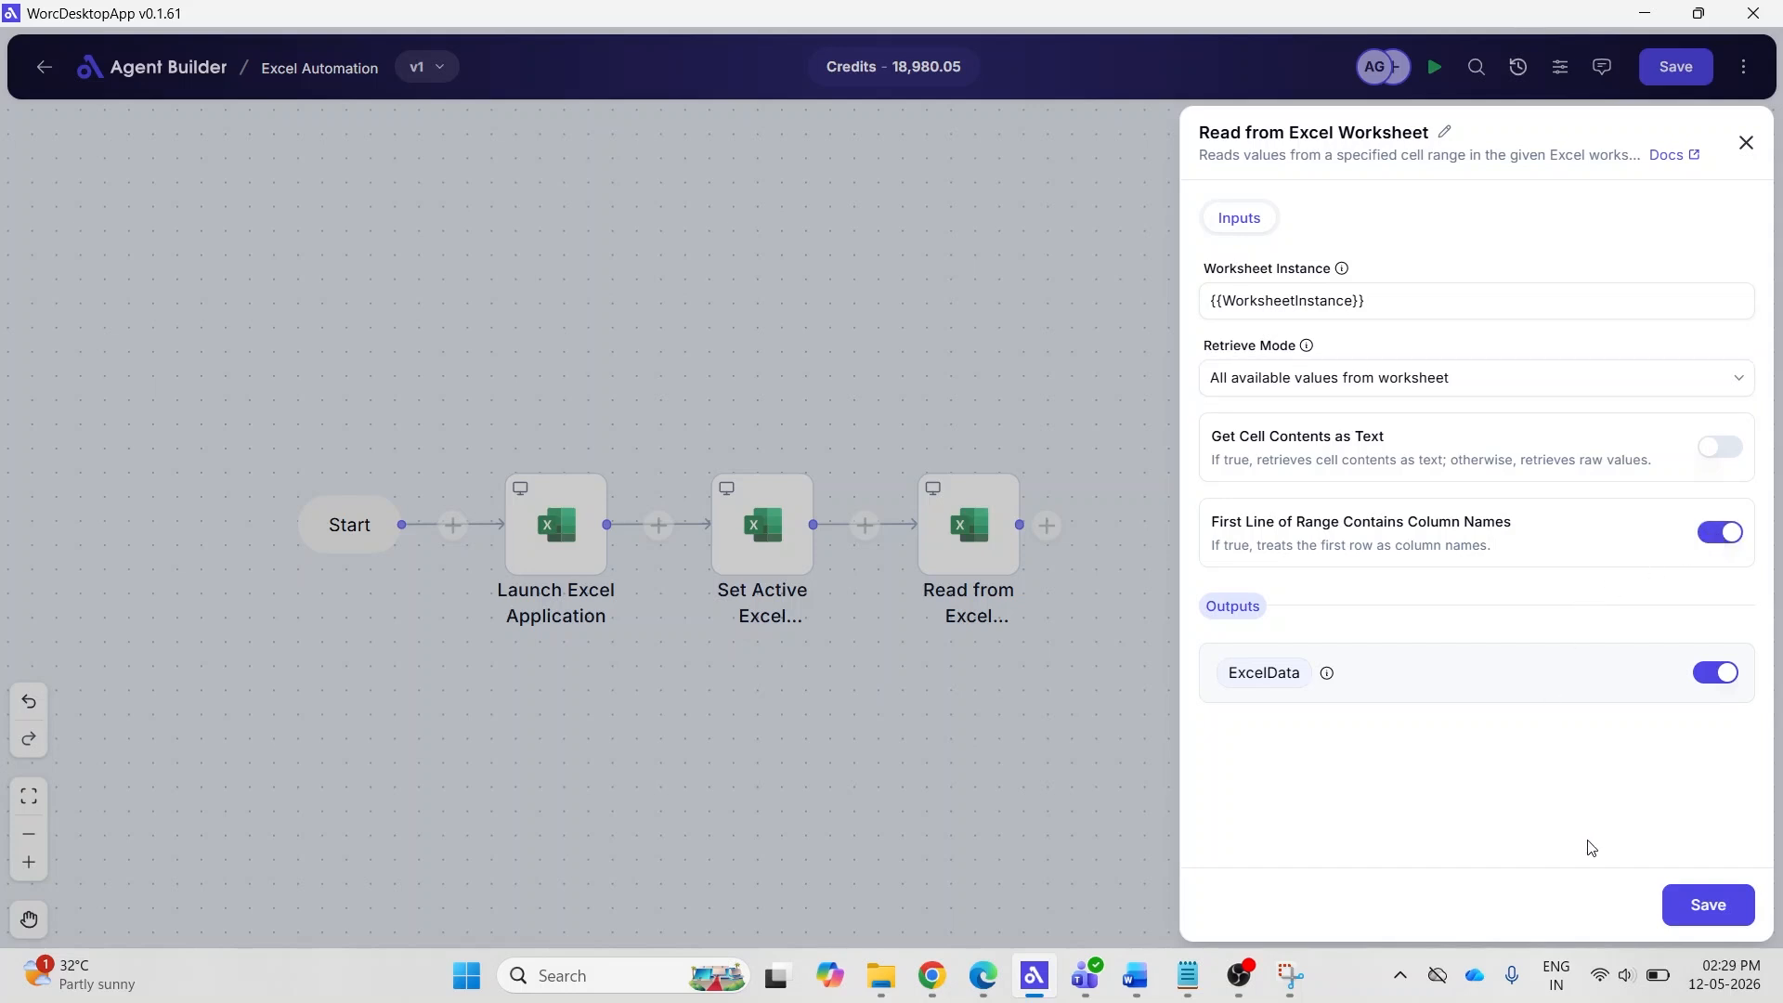
left_click(1680, 904)
Run the workflow and examine the Read from Excel Worksheet node's input and output in the latest execution.
left_click(1433, 66)
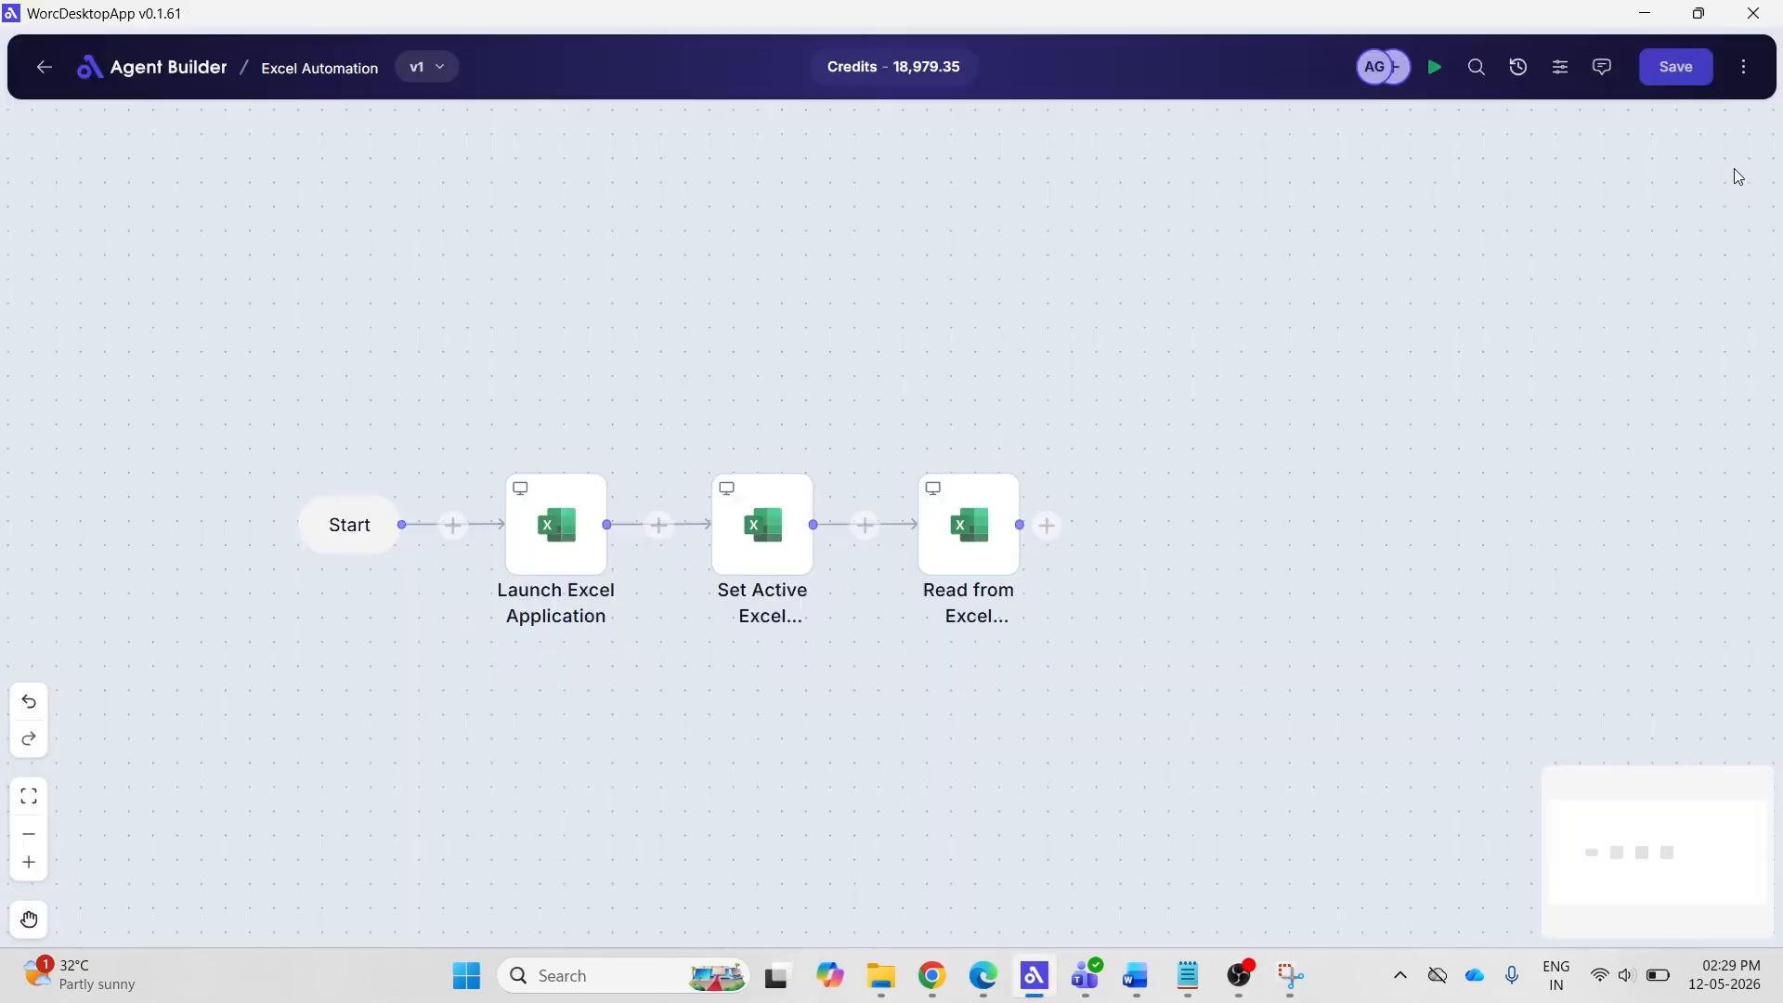
left_click(1743, 67)
left_click(1677, 138)
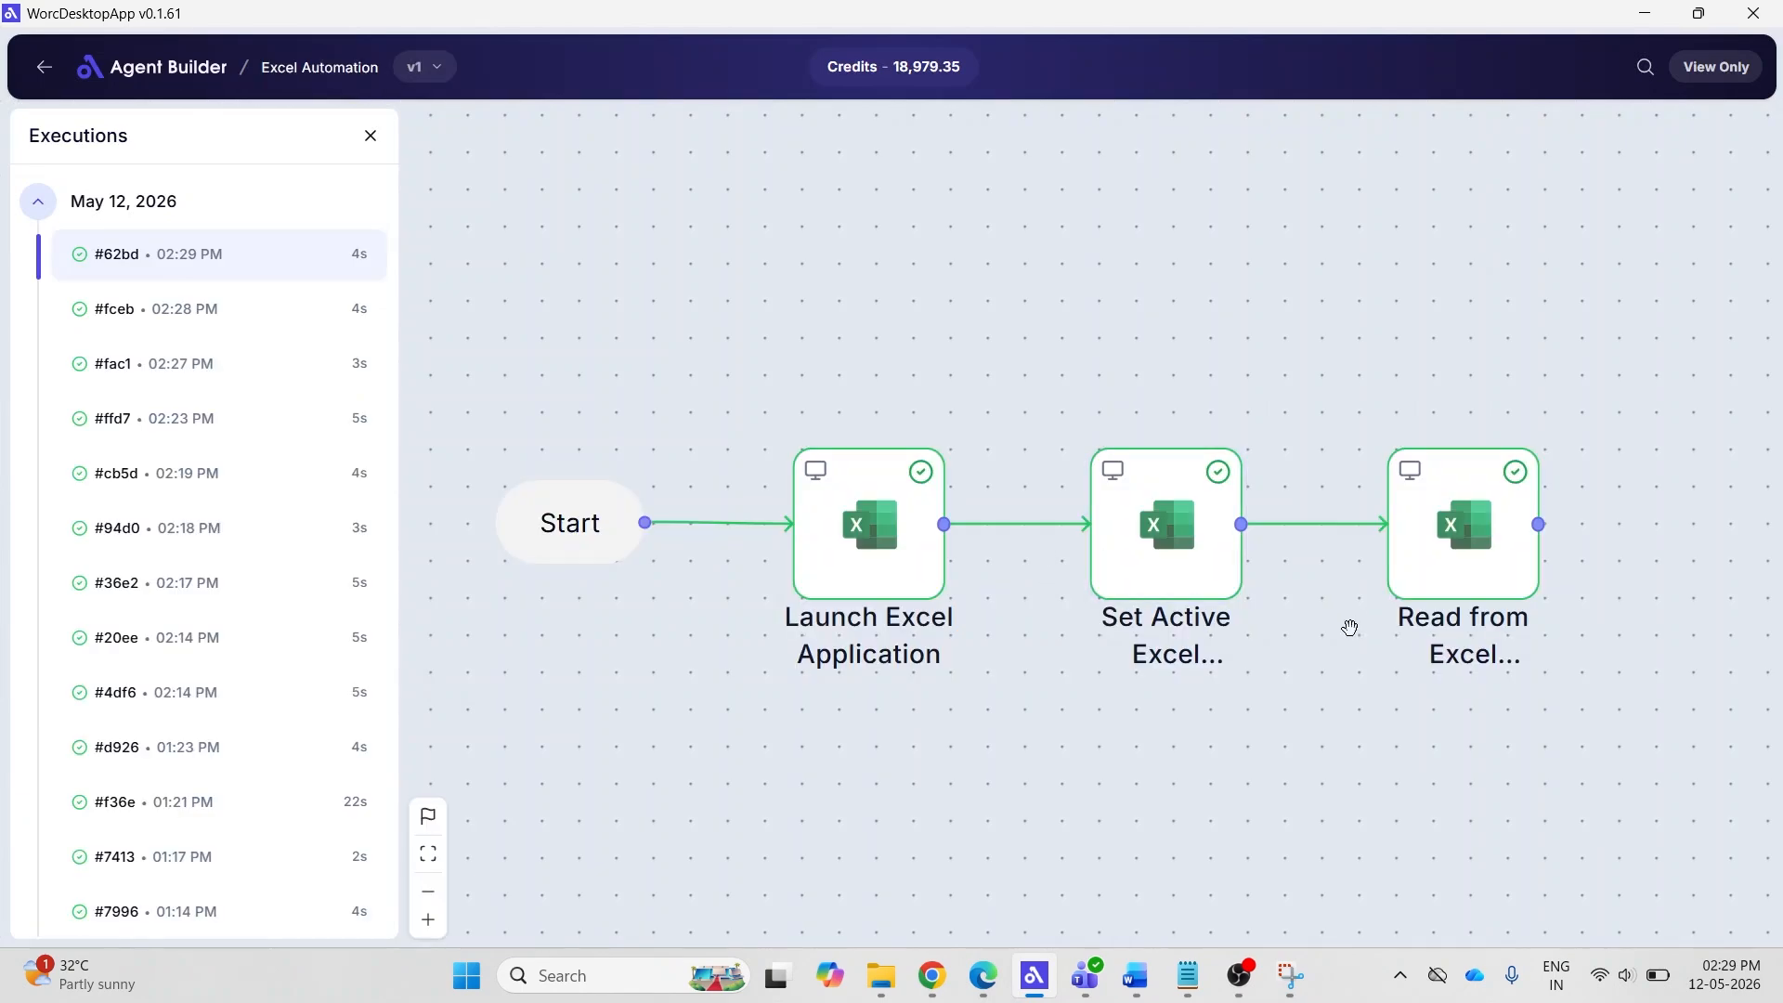
left_click(1082, 408)
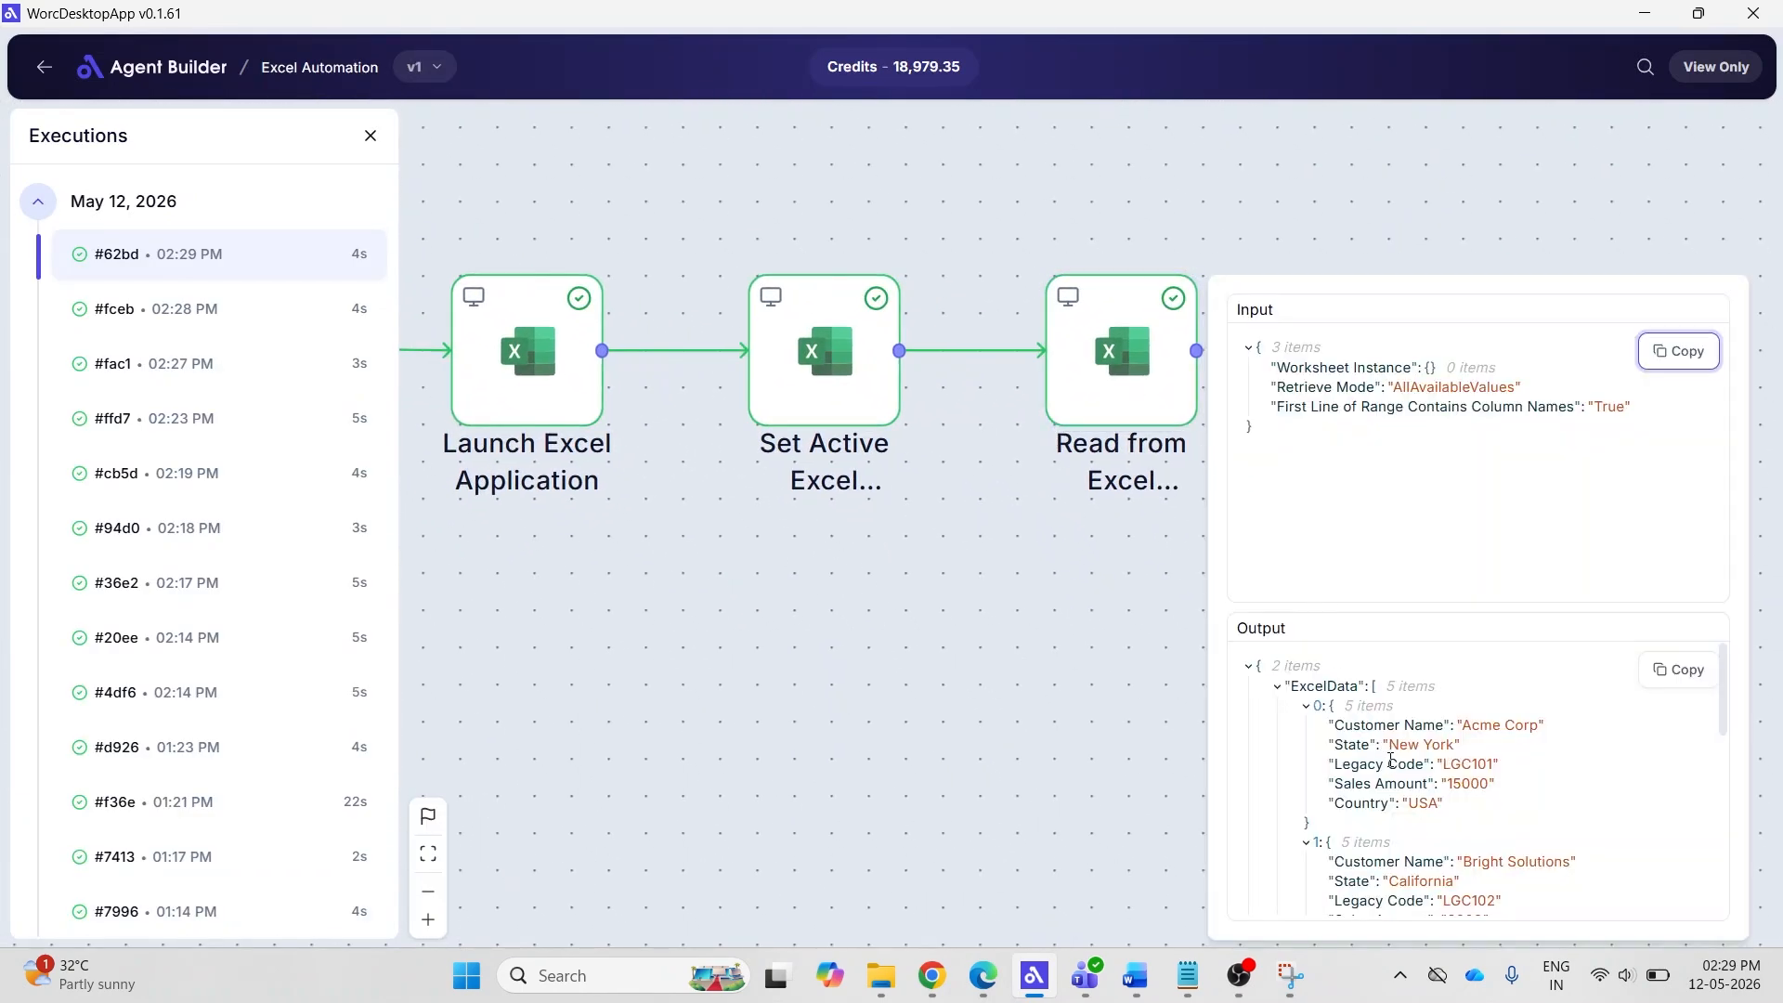
scroll(1396, 770, "down", 5)
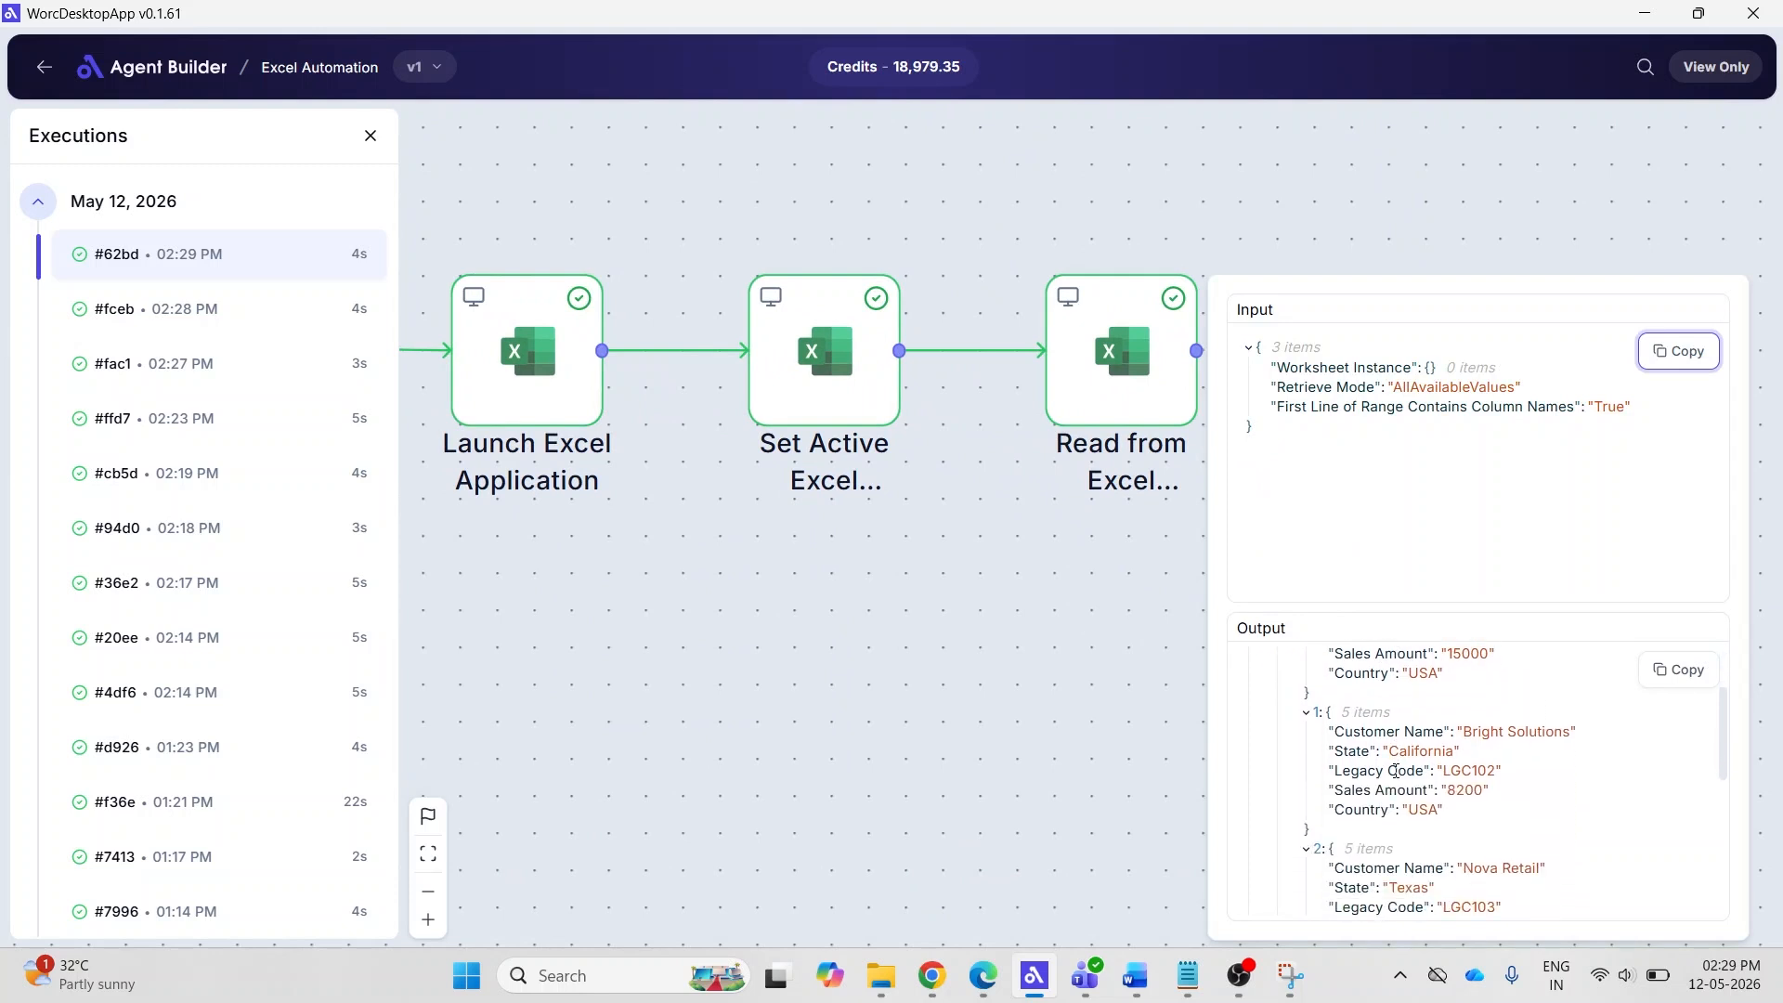
scroll(1398, 778, "down", 3)
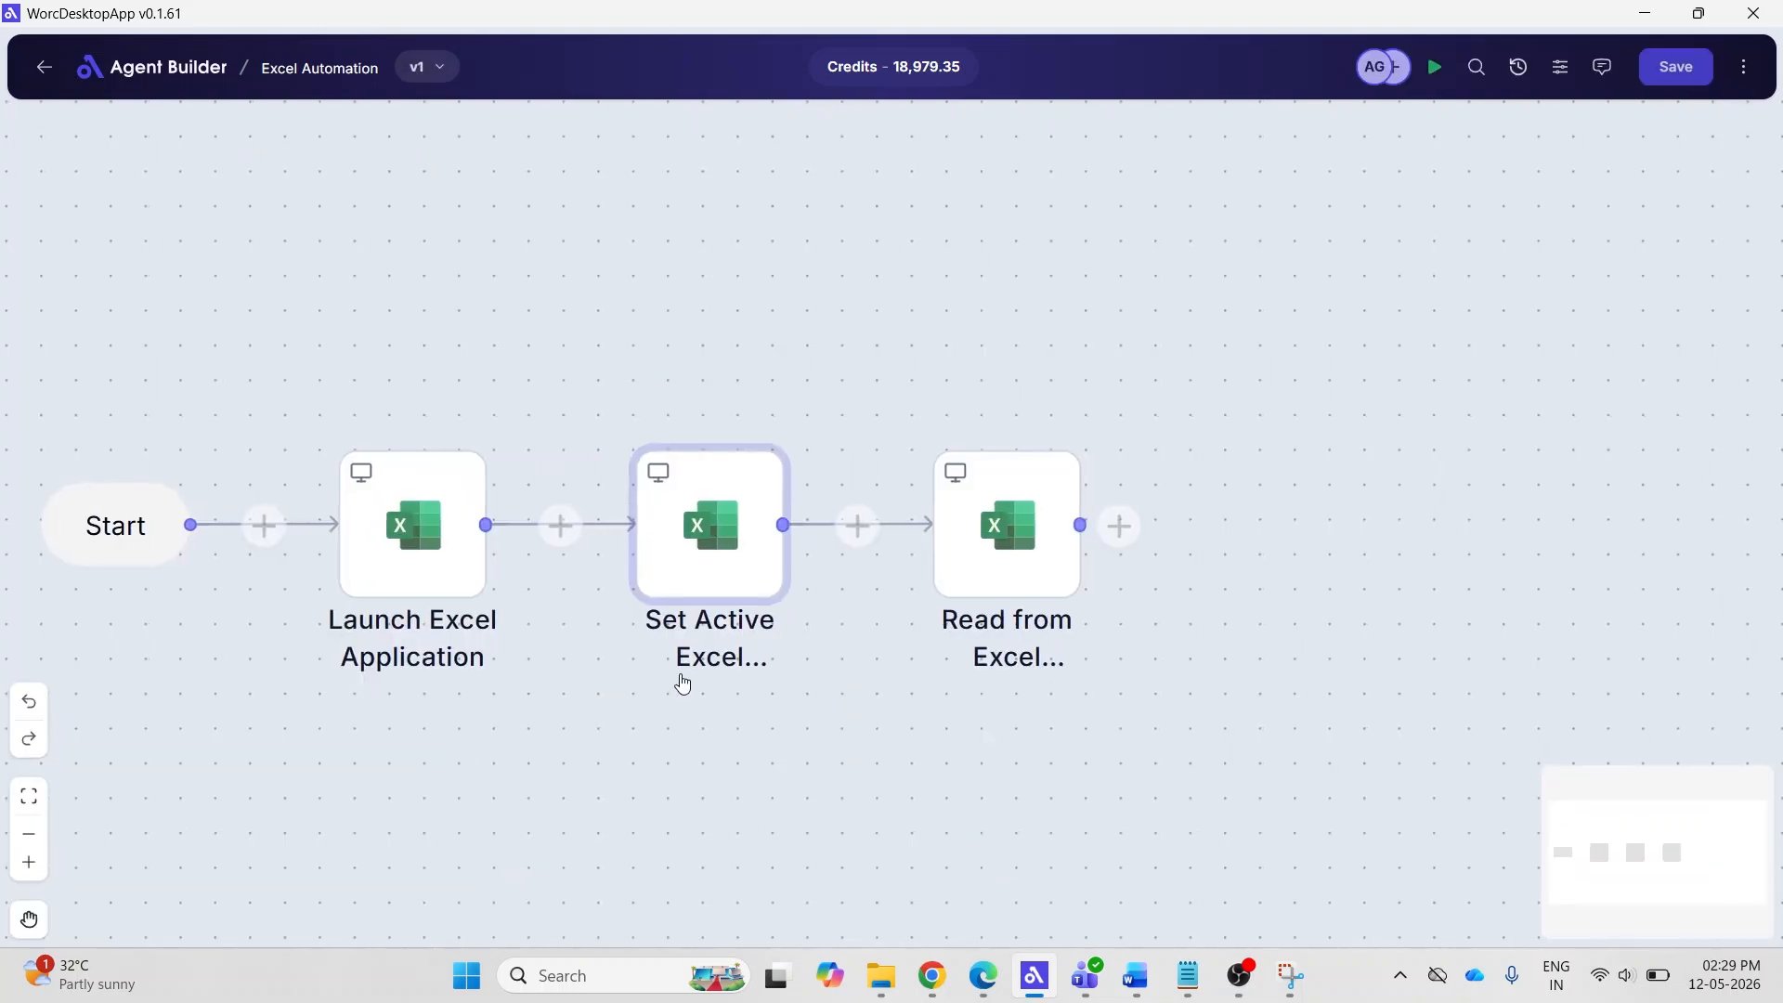
Add a Loop node after the Read from Excel Worksheet node.
scroll(777, 682, "right", 1)
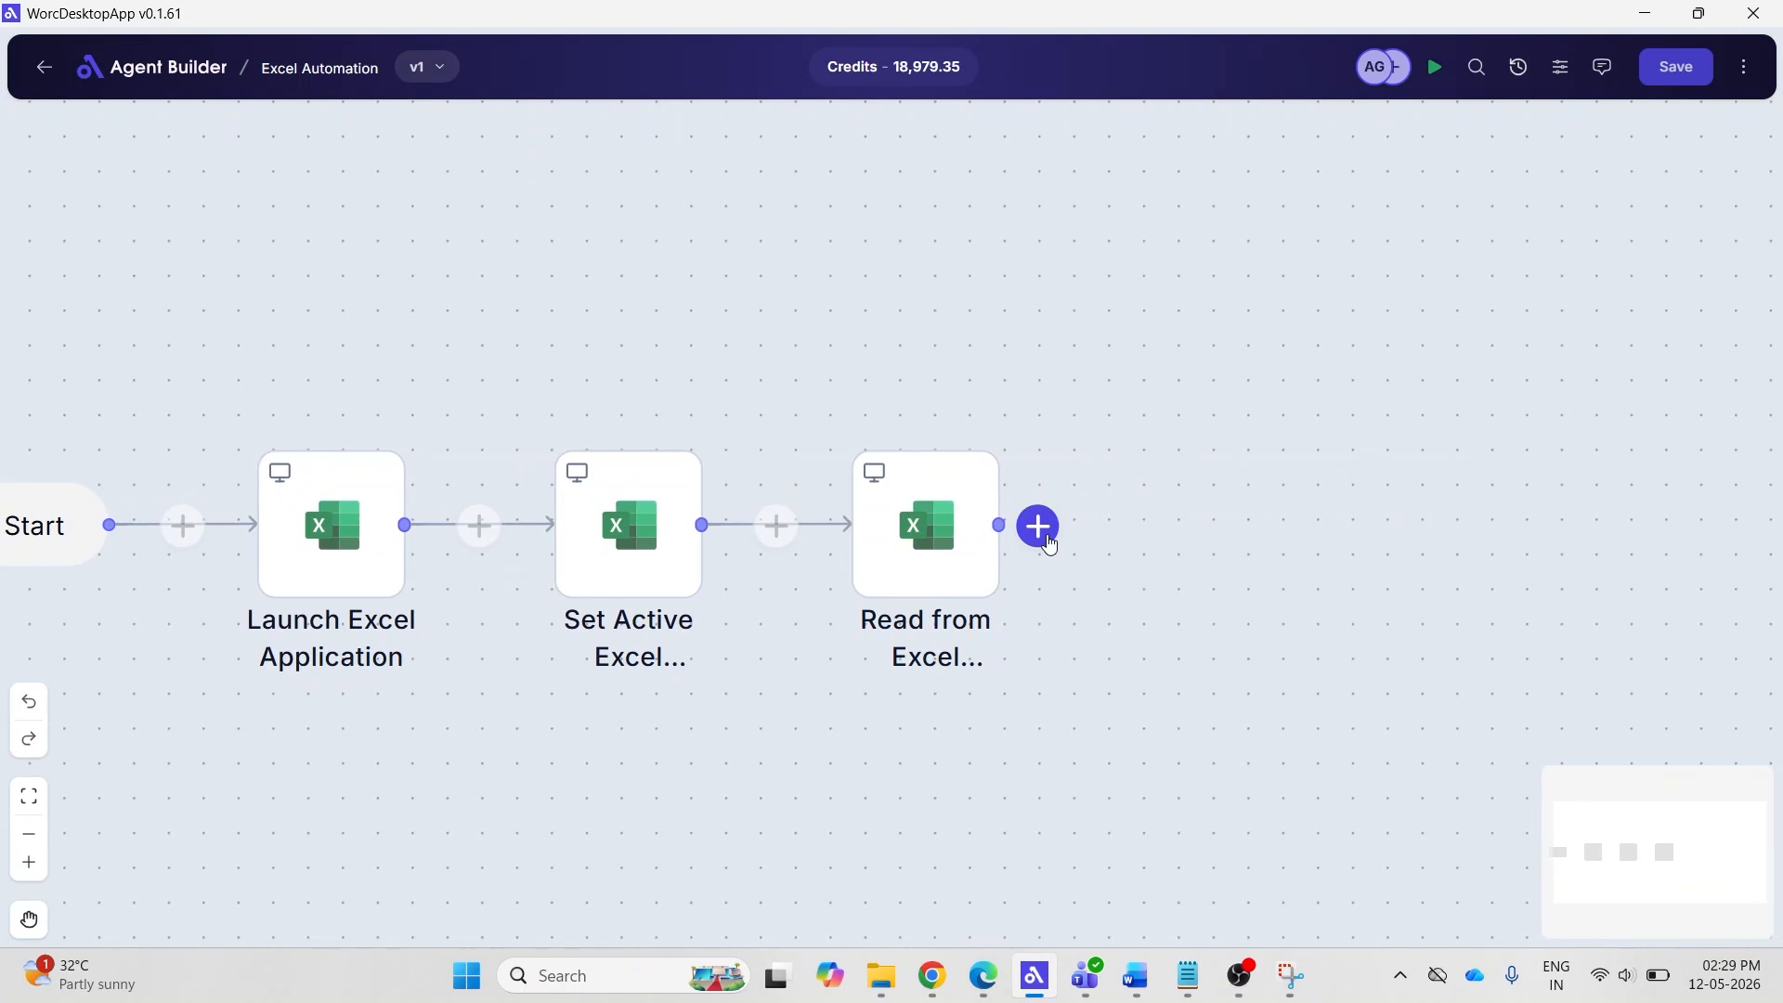
left_click(1040, 526)
left_click(1244, 283)
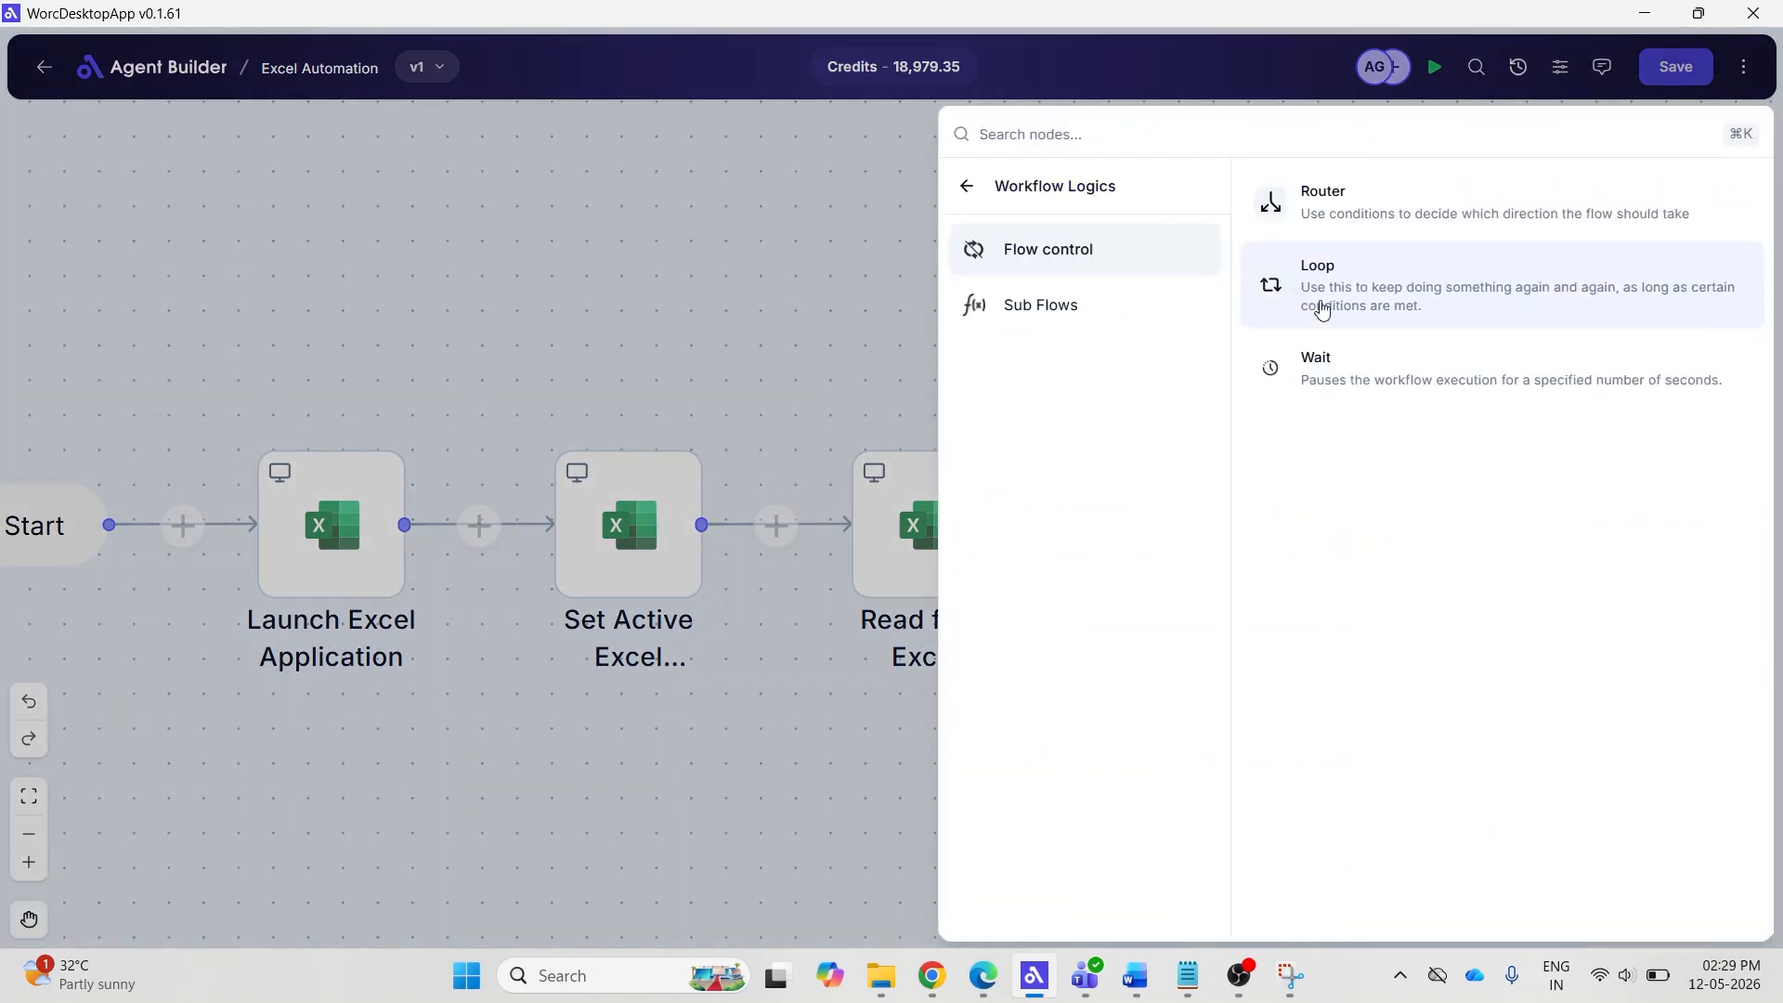
left_click(1323, 307)
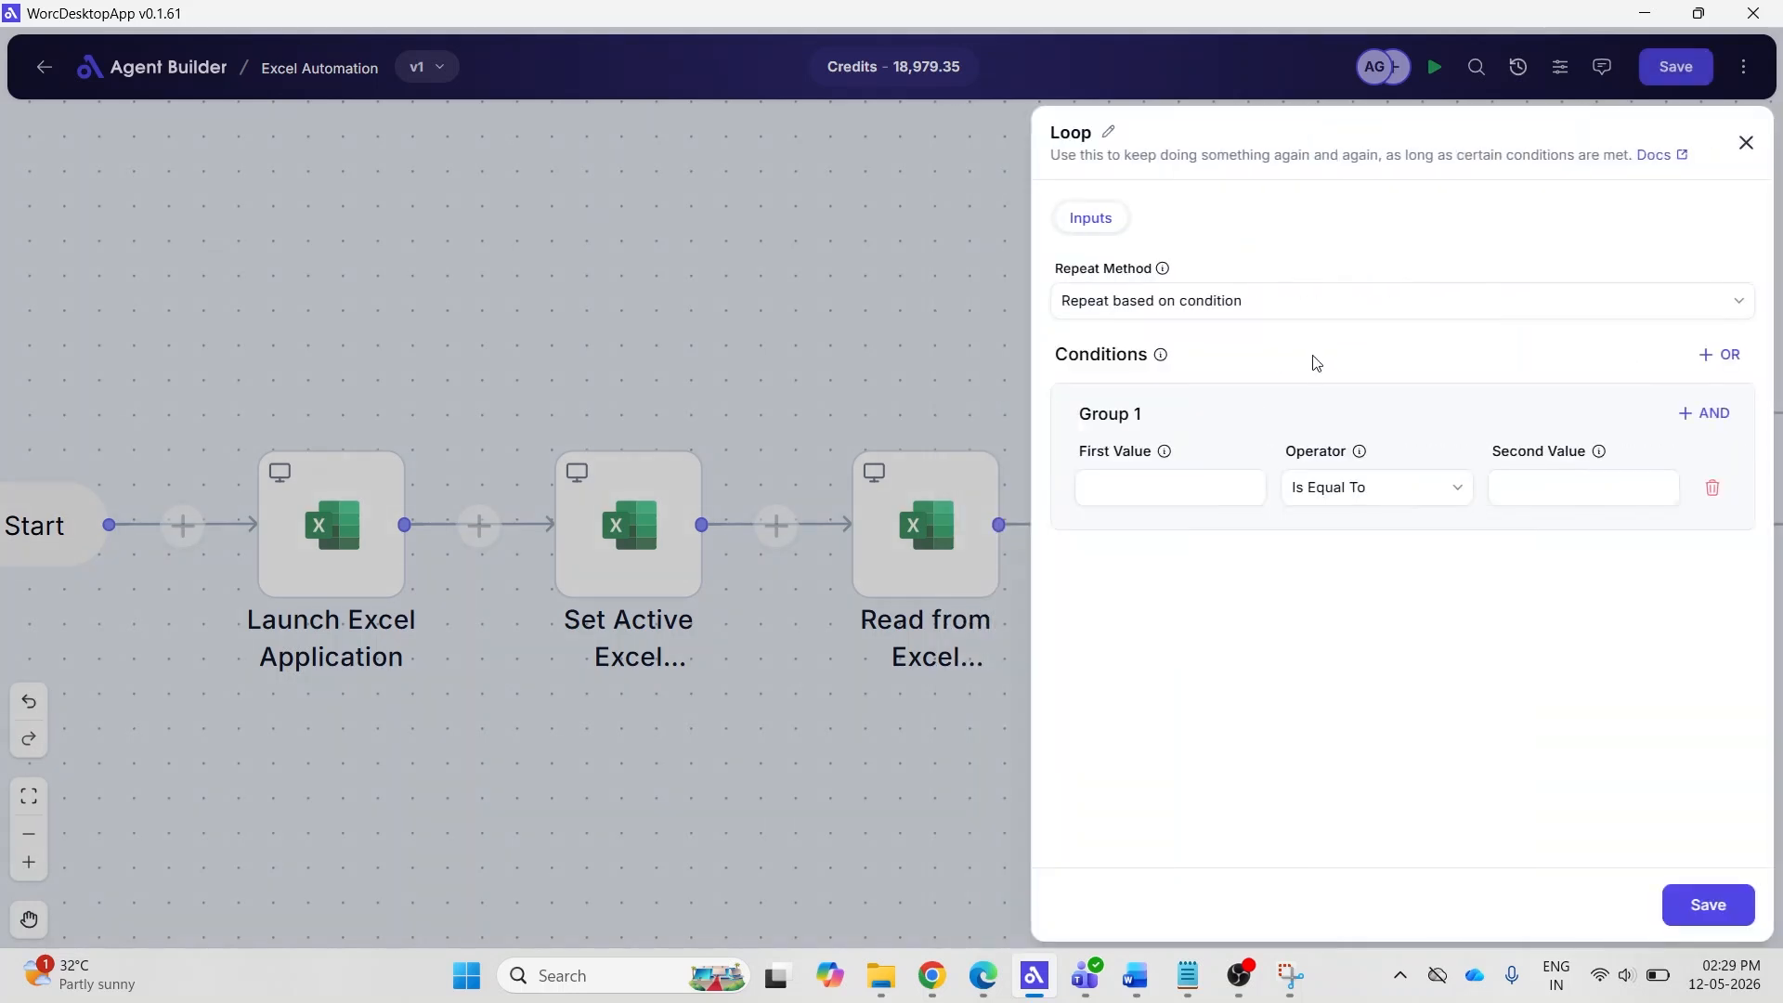
Set the loop to repeat for every item in a list, looping through ExcelData, and save the node.
left_click(1264, 306)
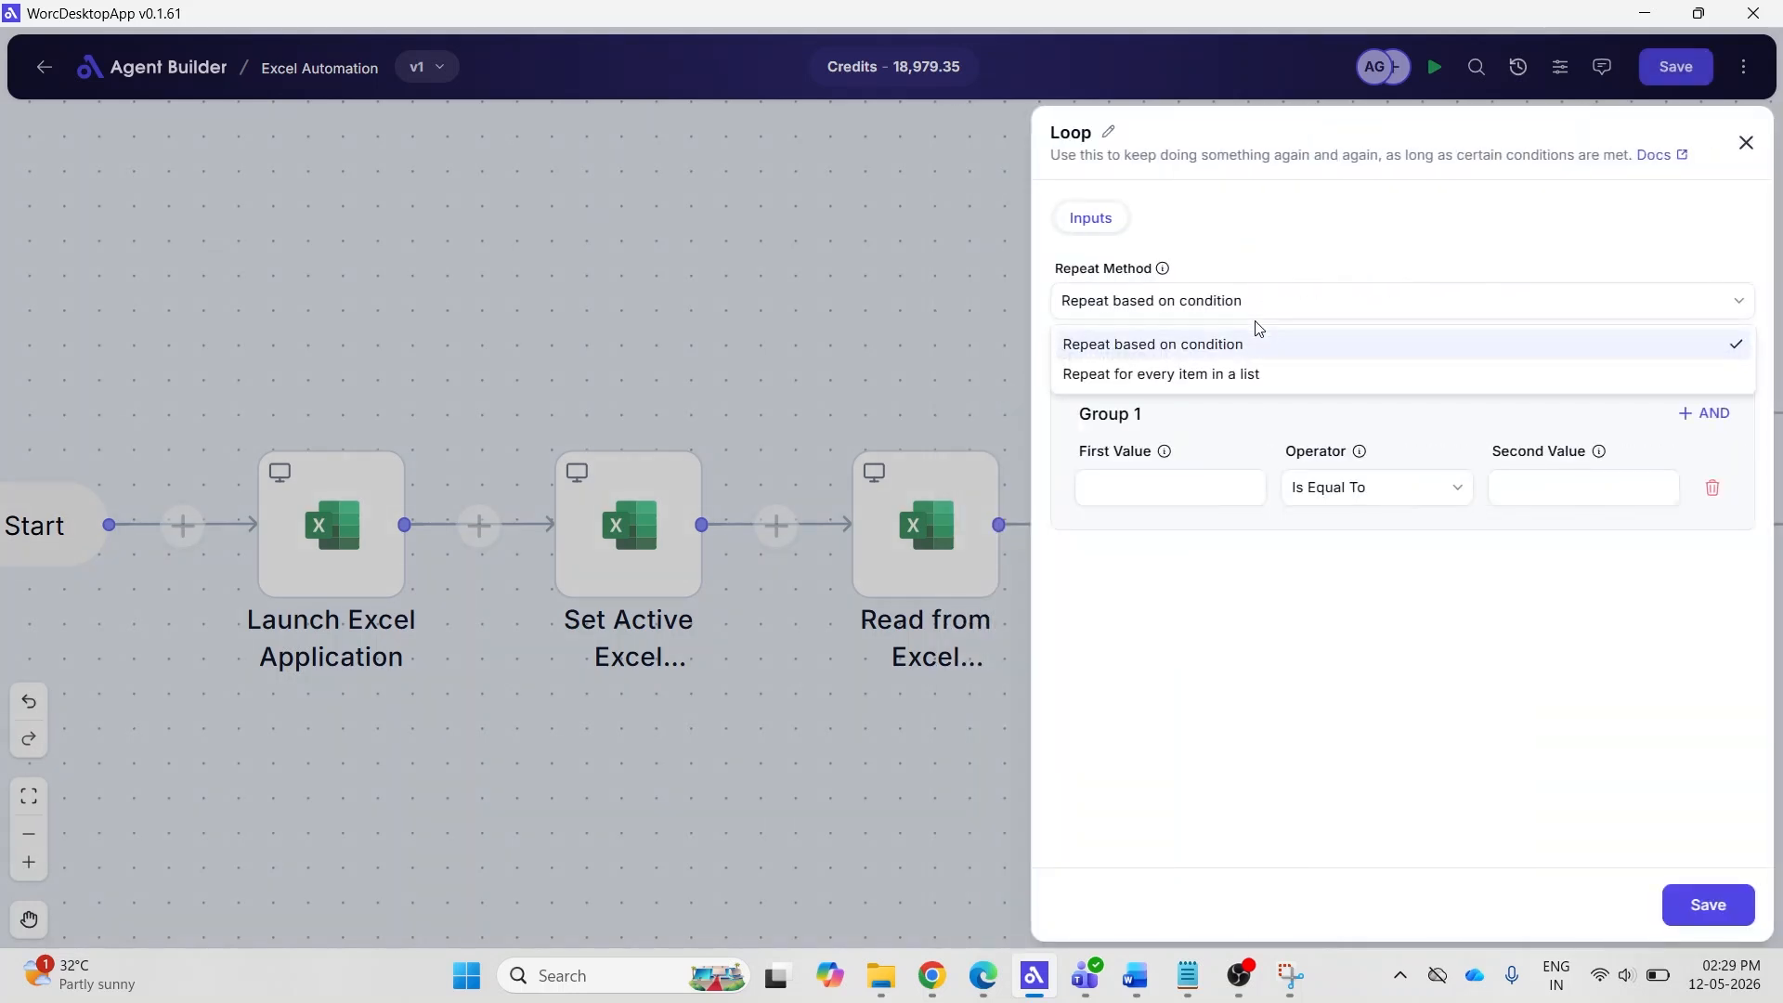
left_click(1209, 376)
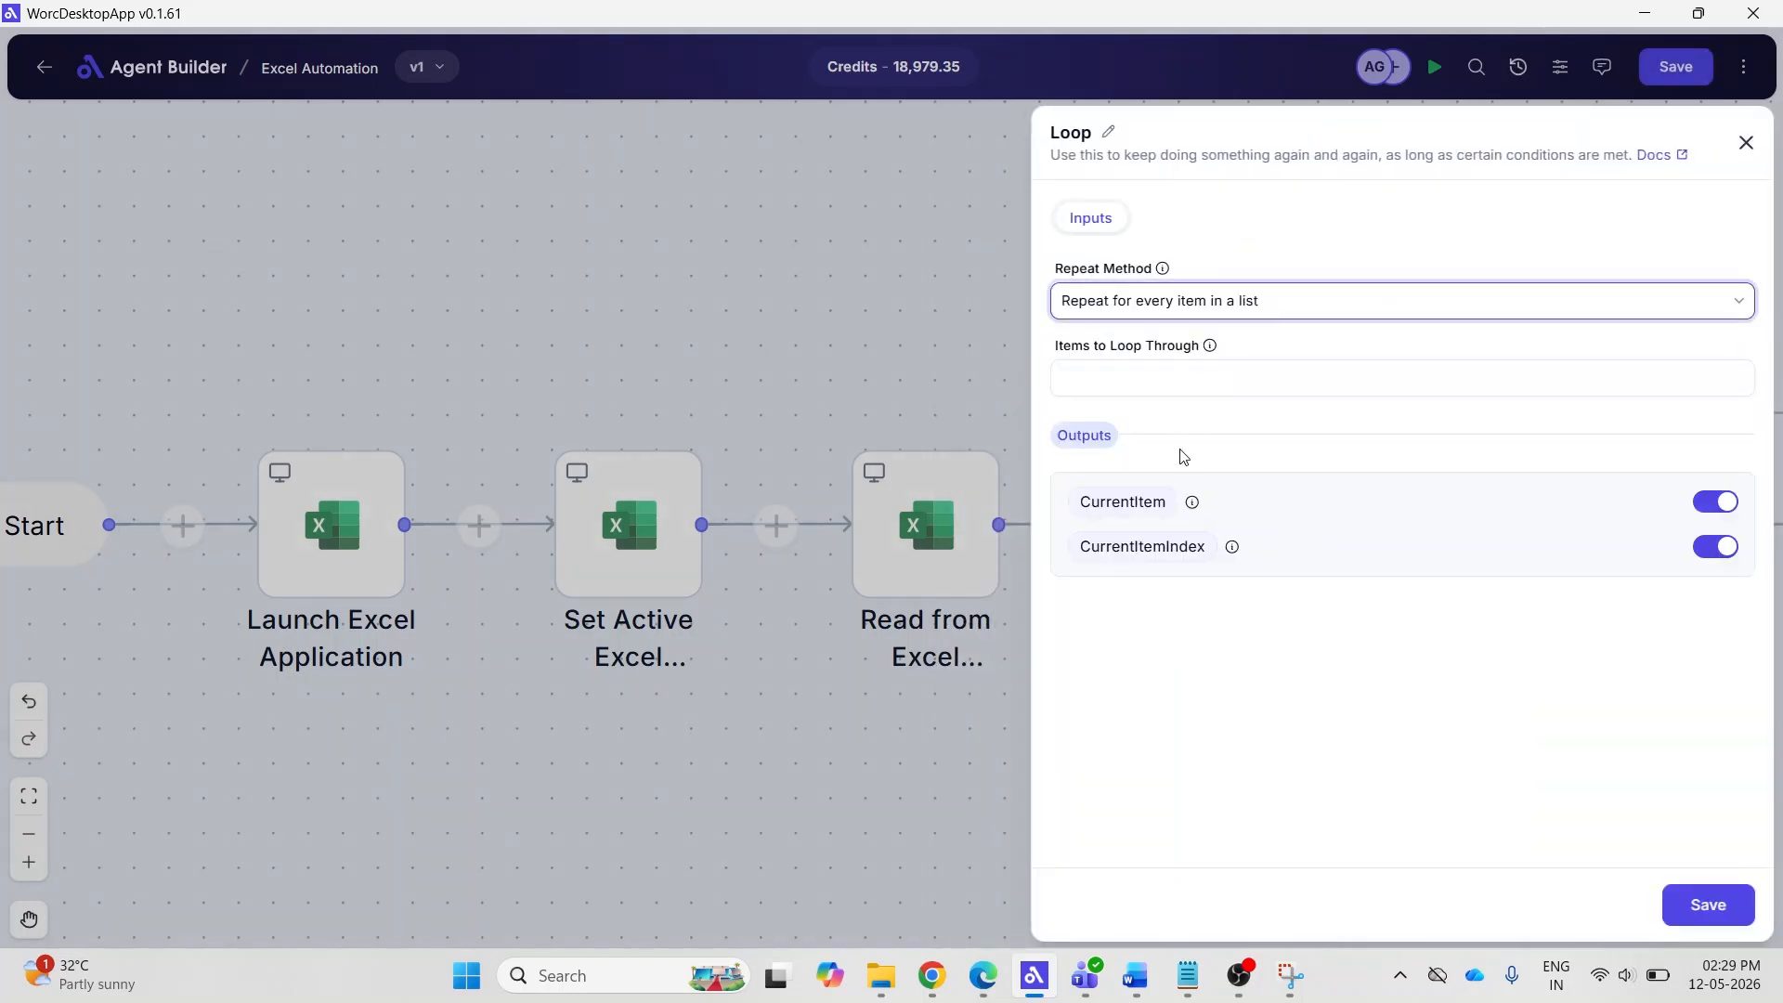
left_click(1191, 387)
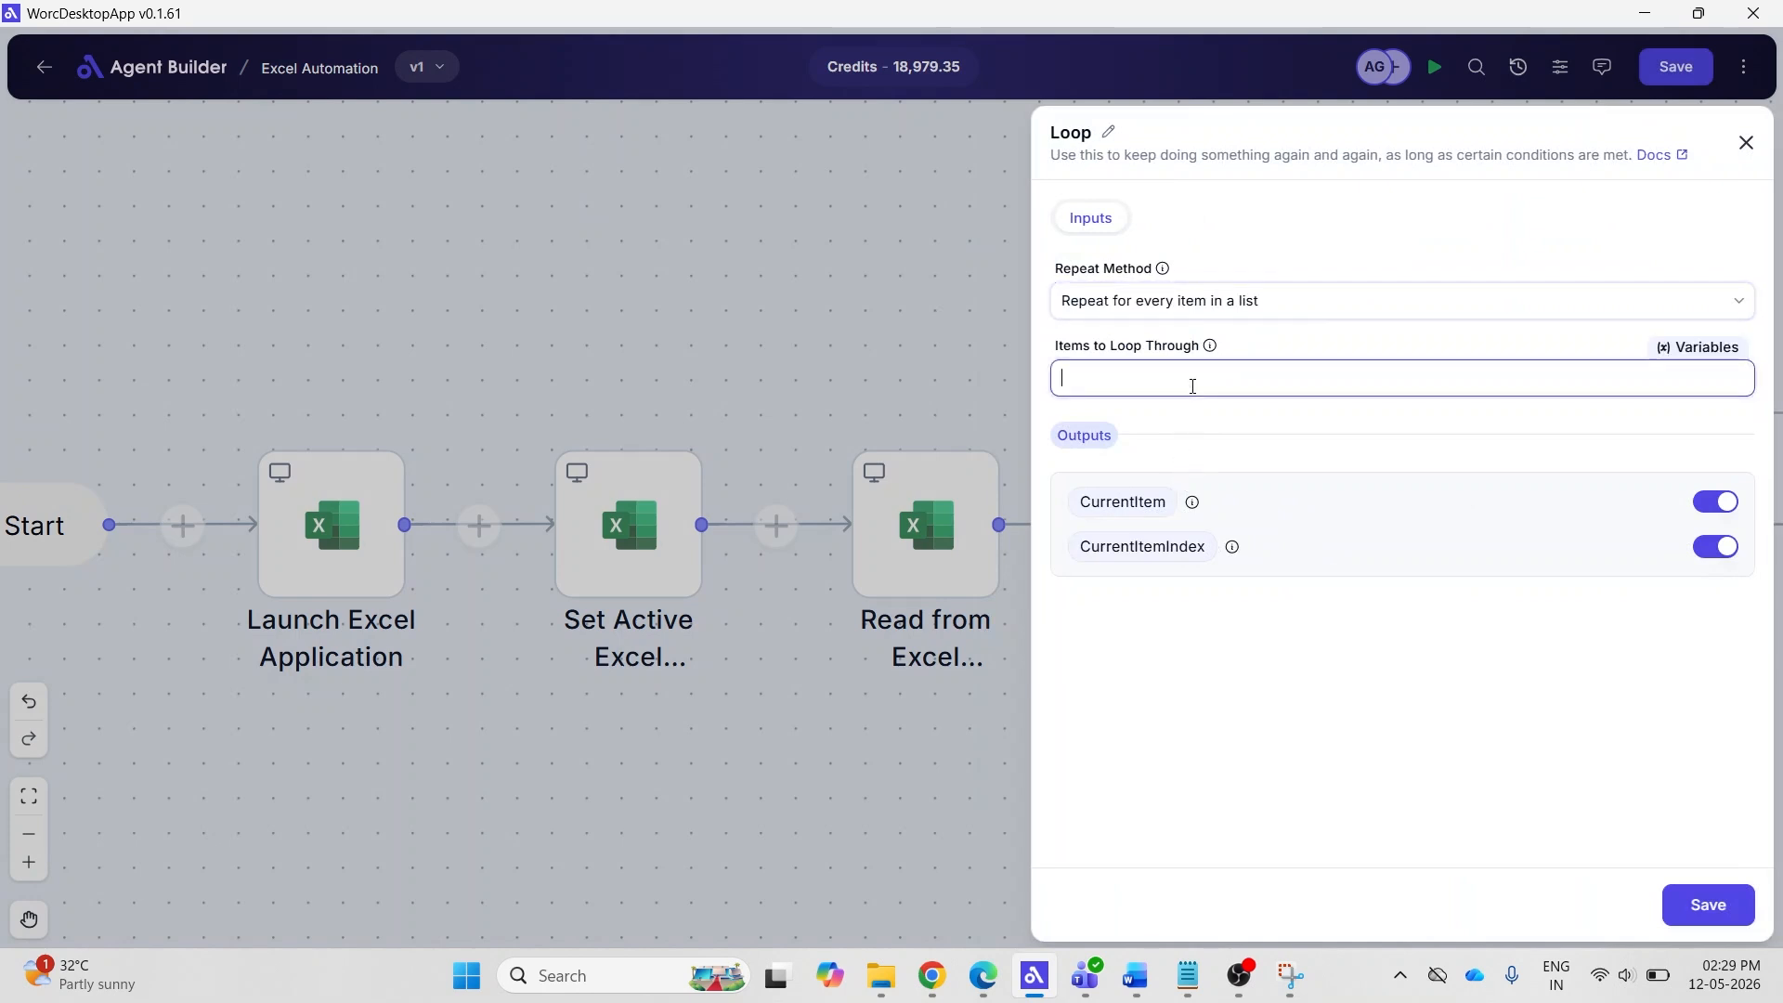
left_click(1666, 347)
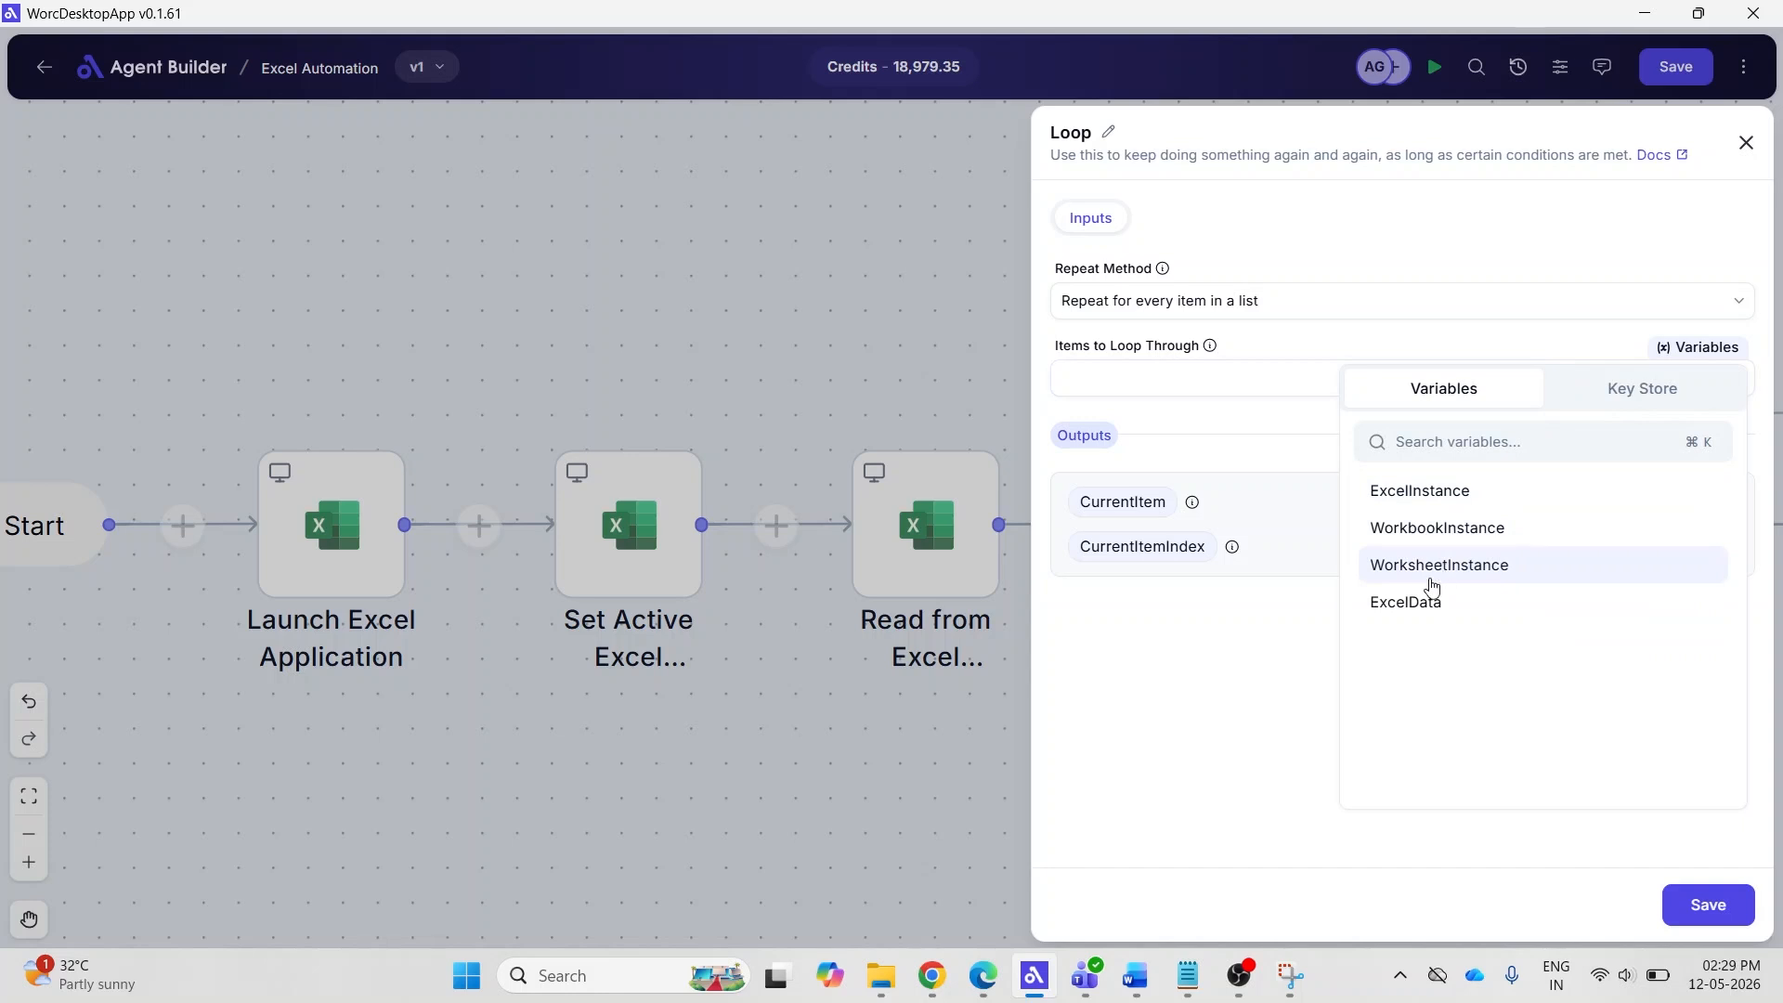
left_click(1423, 603)
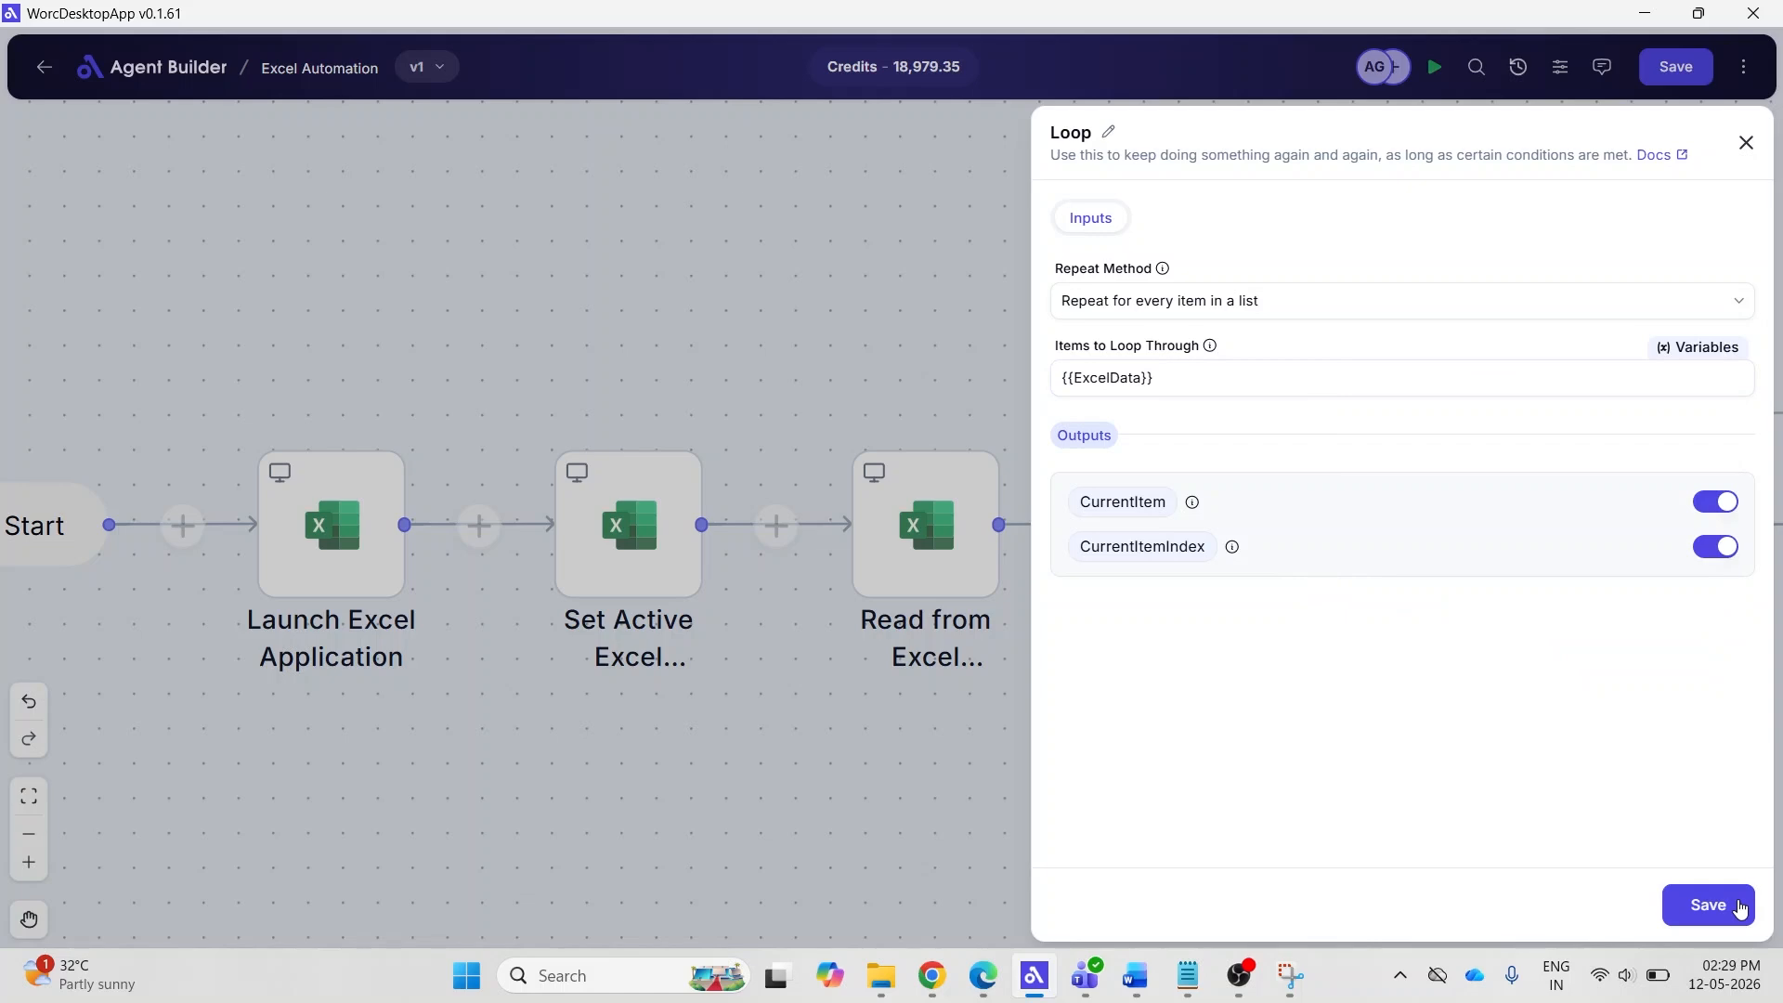
left_click(1739, 909)
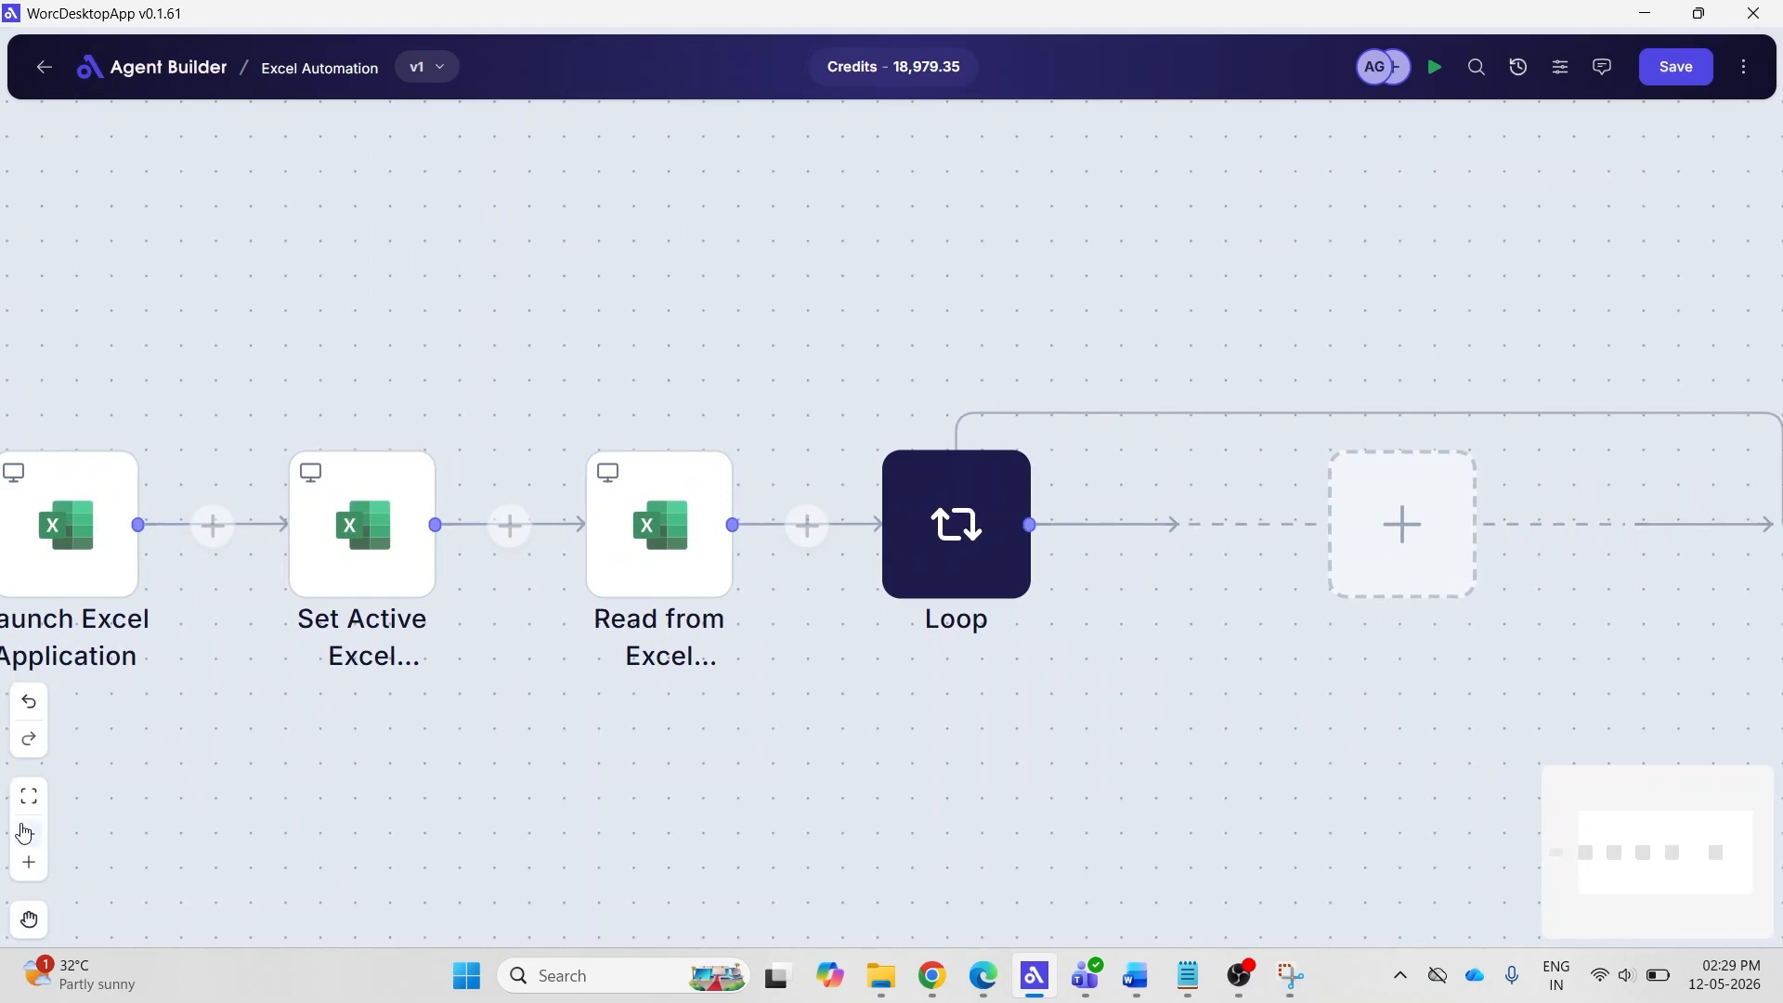
Add a Display Message node inside the loop.
left_click(24, 832)
left_click(24, 832)
left_click(24, 832)
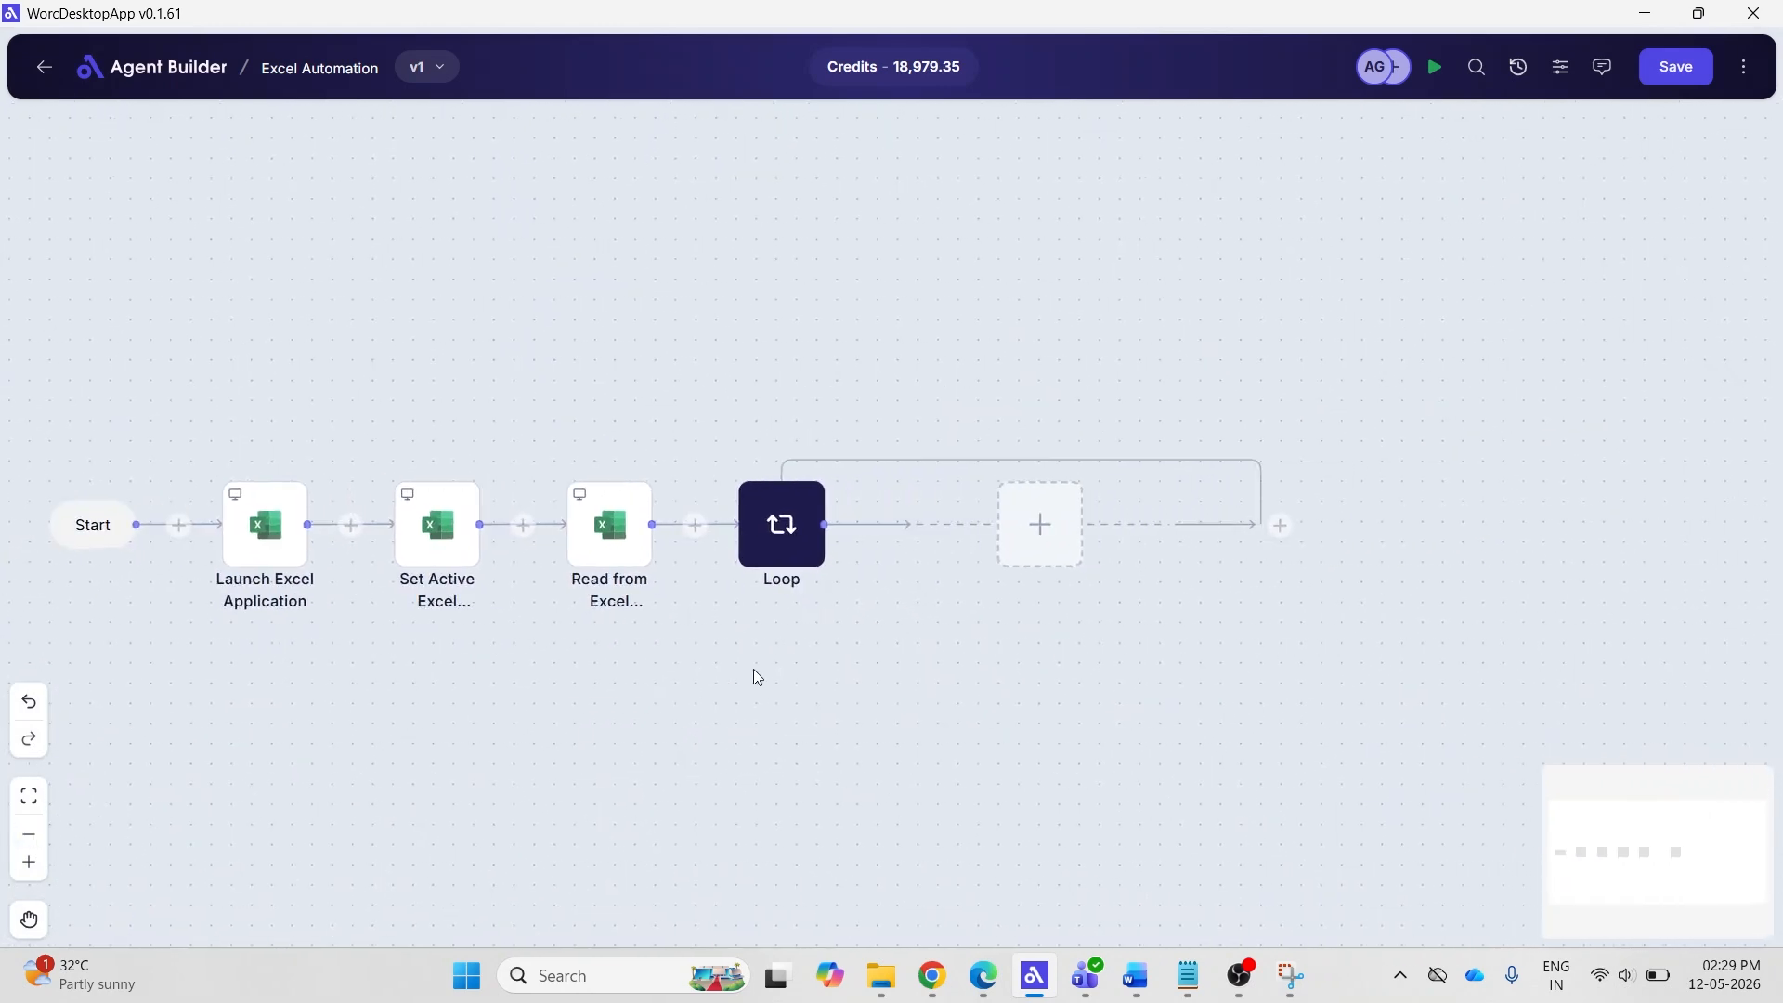
left_click(990, 545)
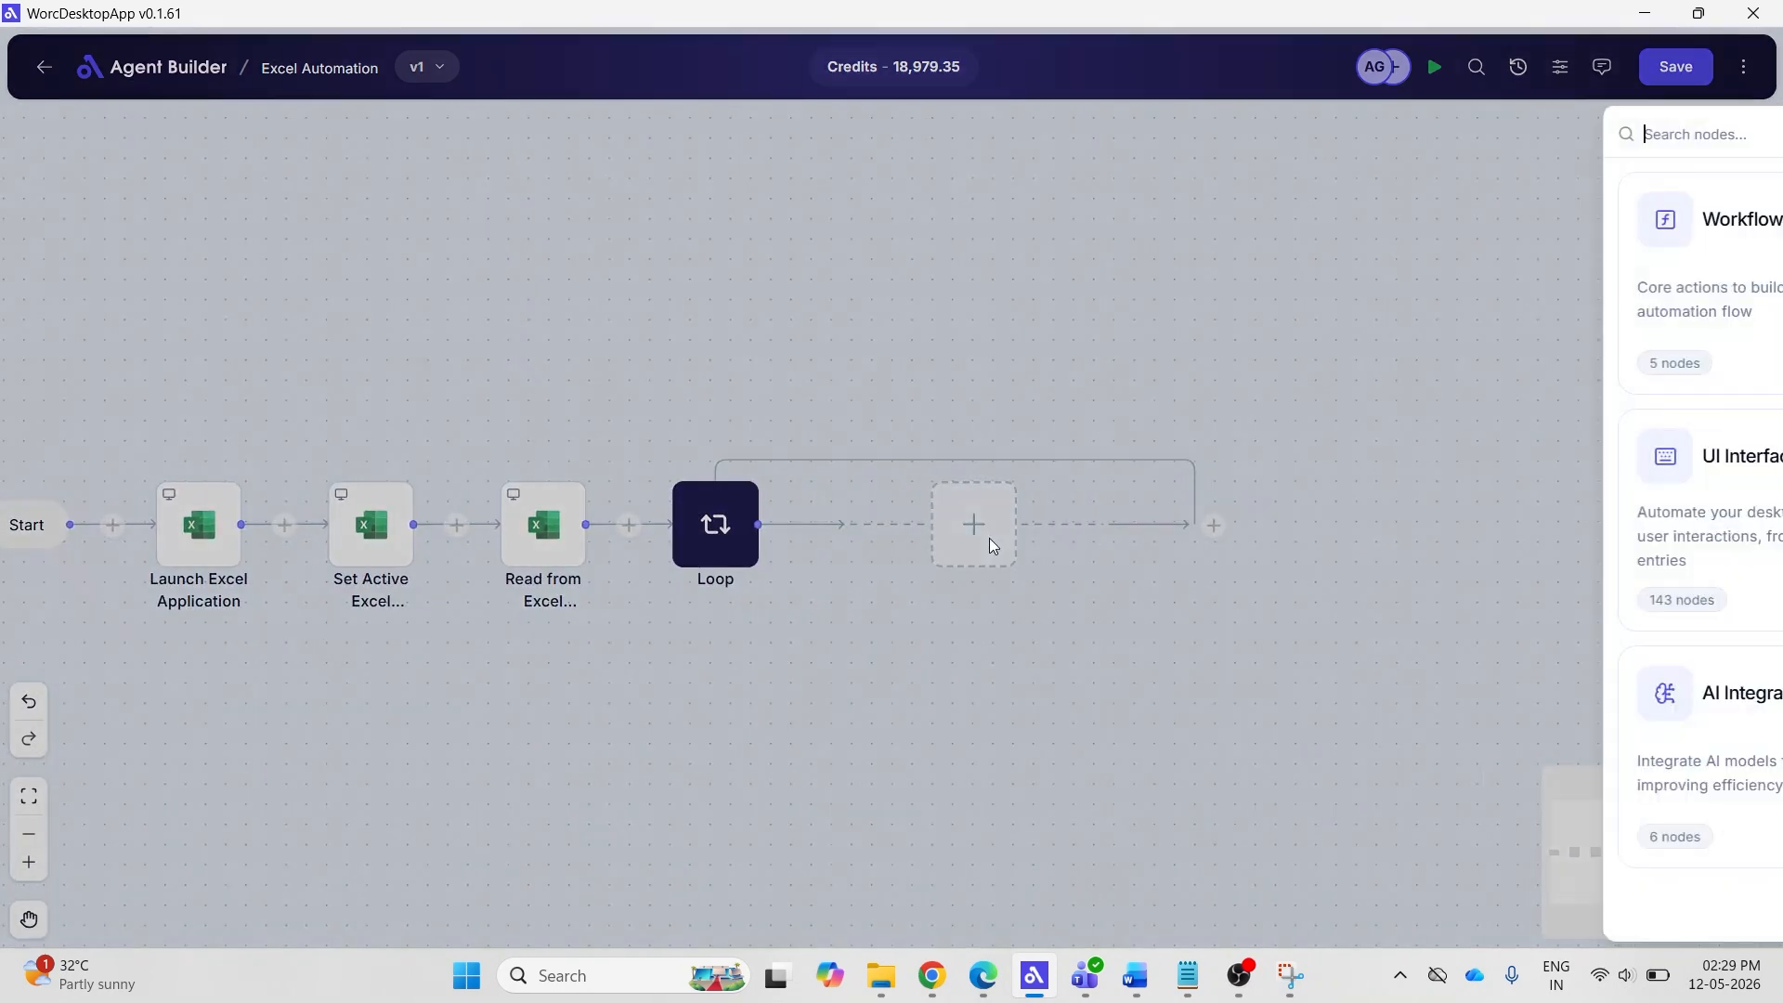
left_click(1269, 544)
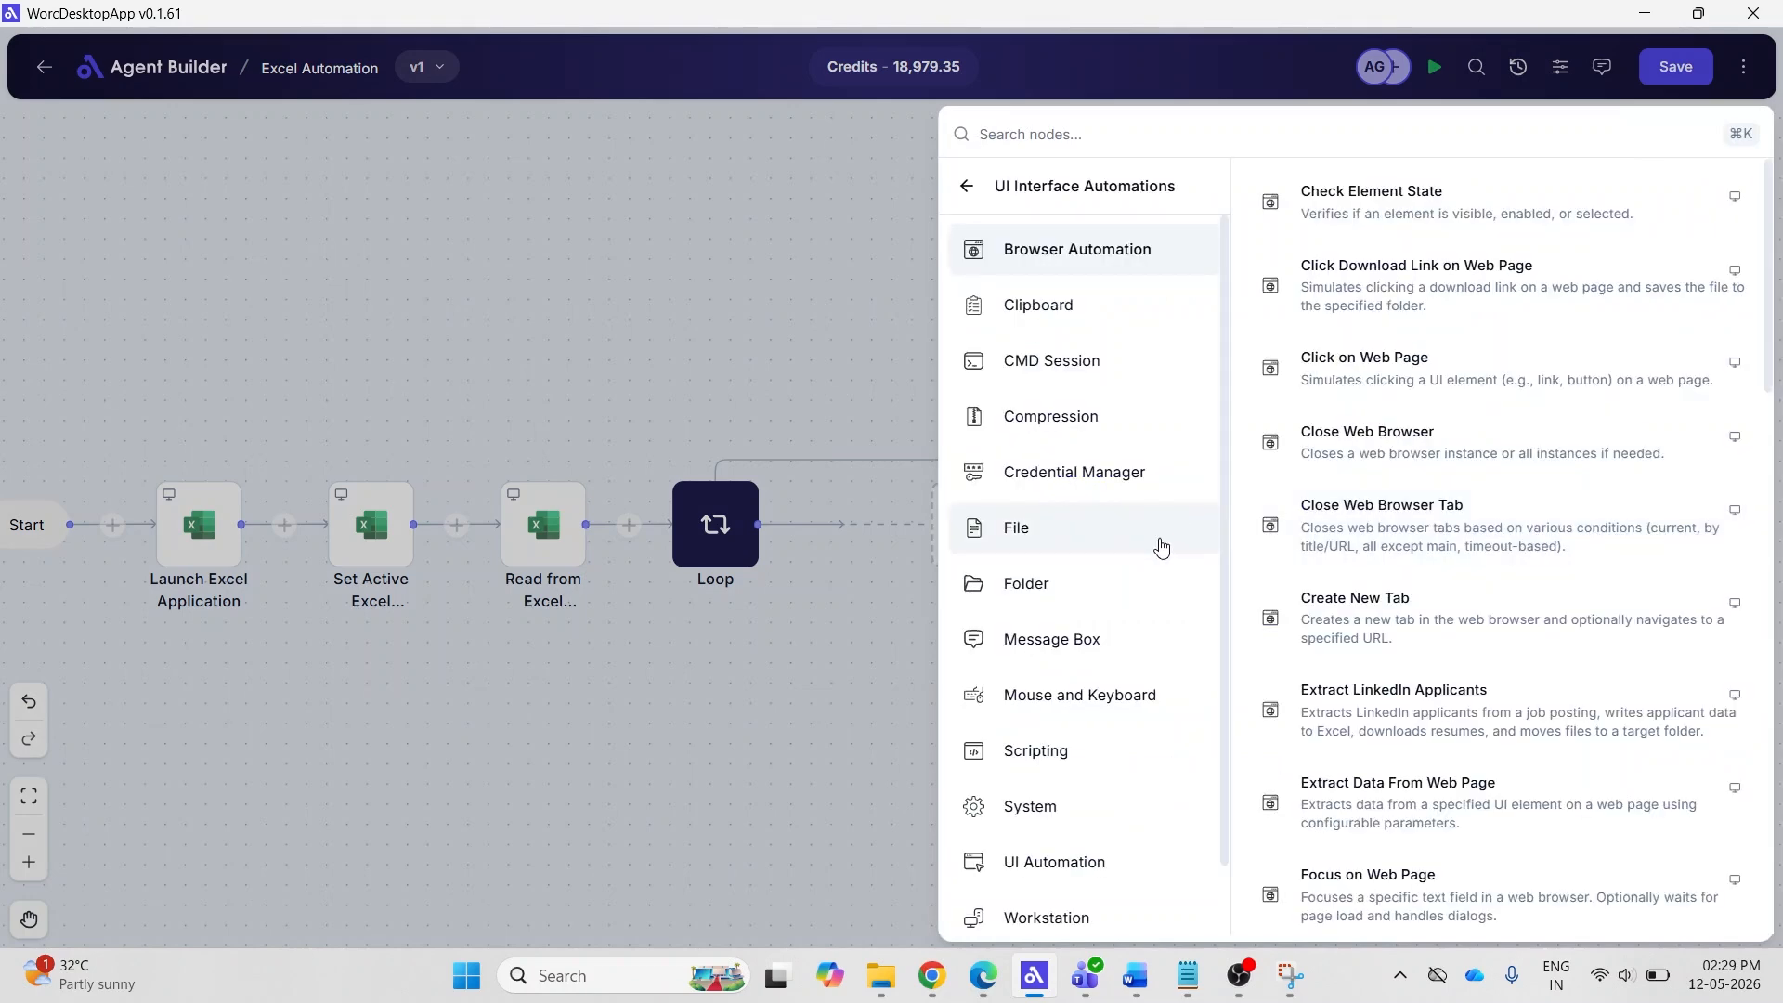
left_click(1126, 641)
left_click(1393, 276)
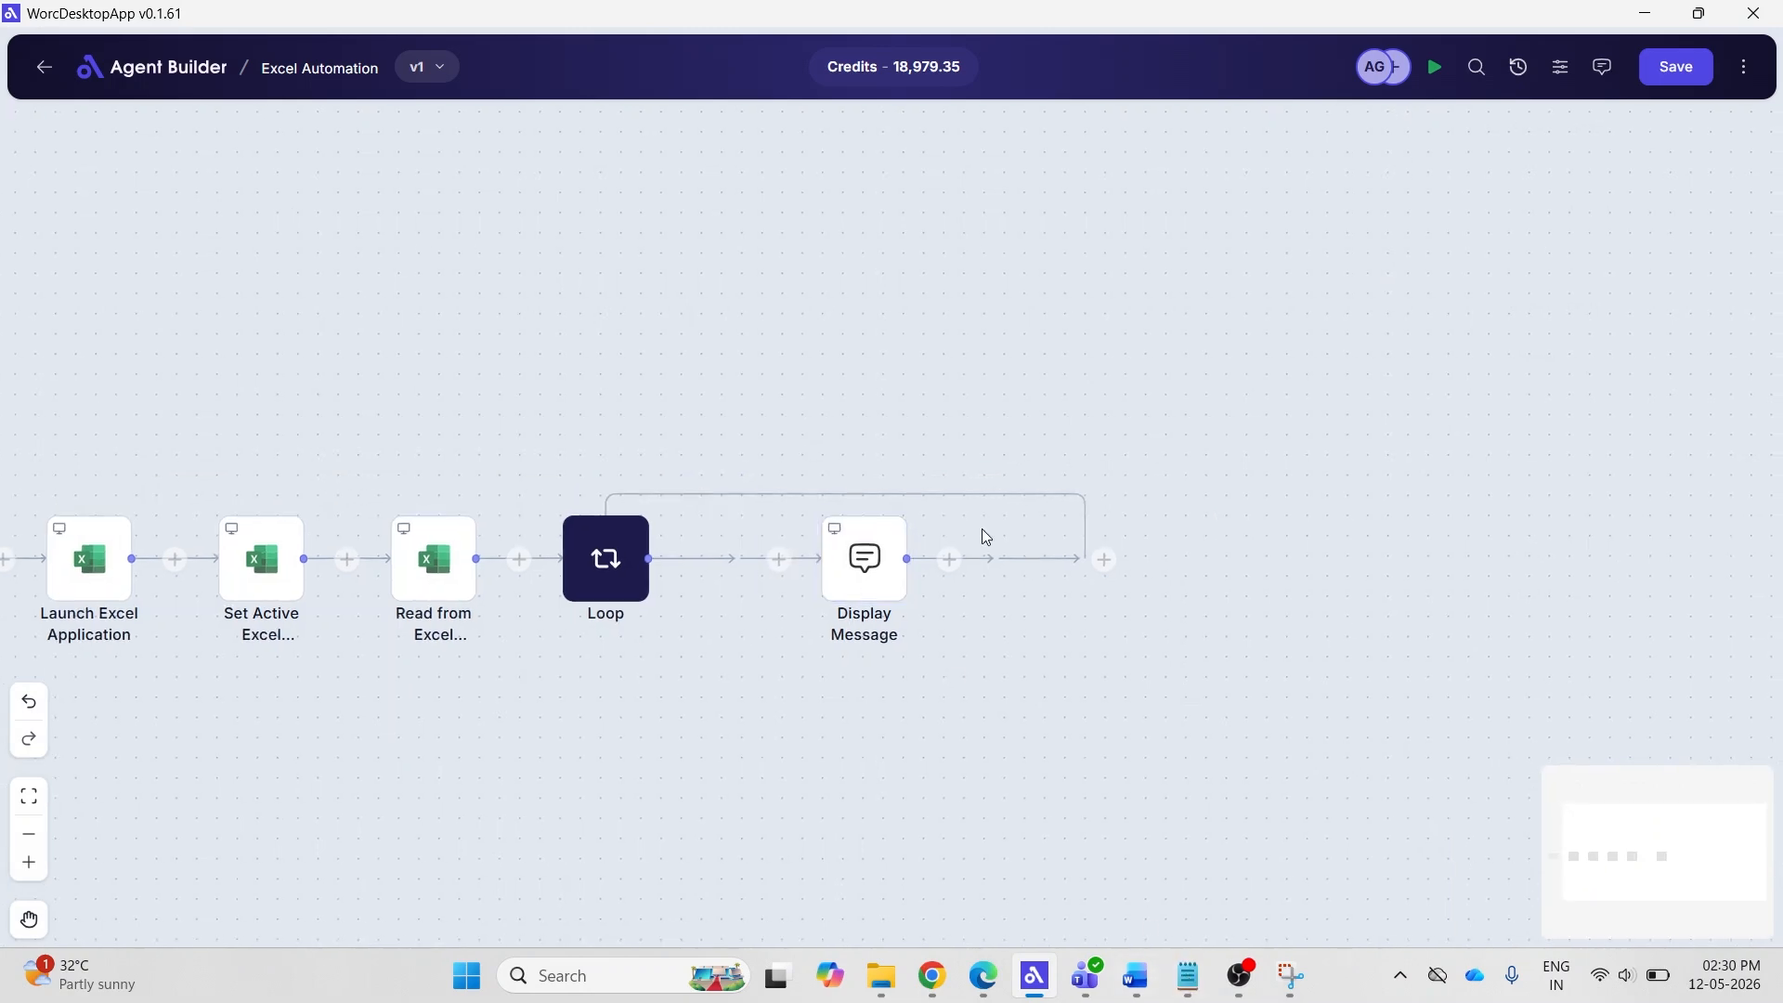
Set the Display Message node's message to {{CurrentItem["Customer Name"]}} and save both the node and the workflow.
left_click(872, 585)
left_click(1325, 390)
type("{{CurrentItem[\"Customer Name\"]}}")
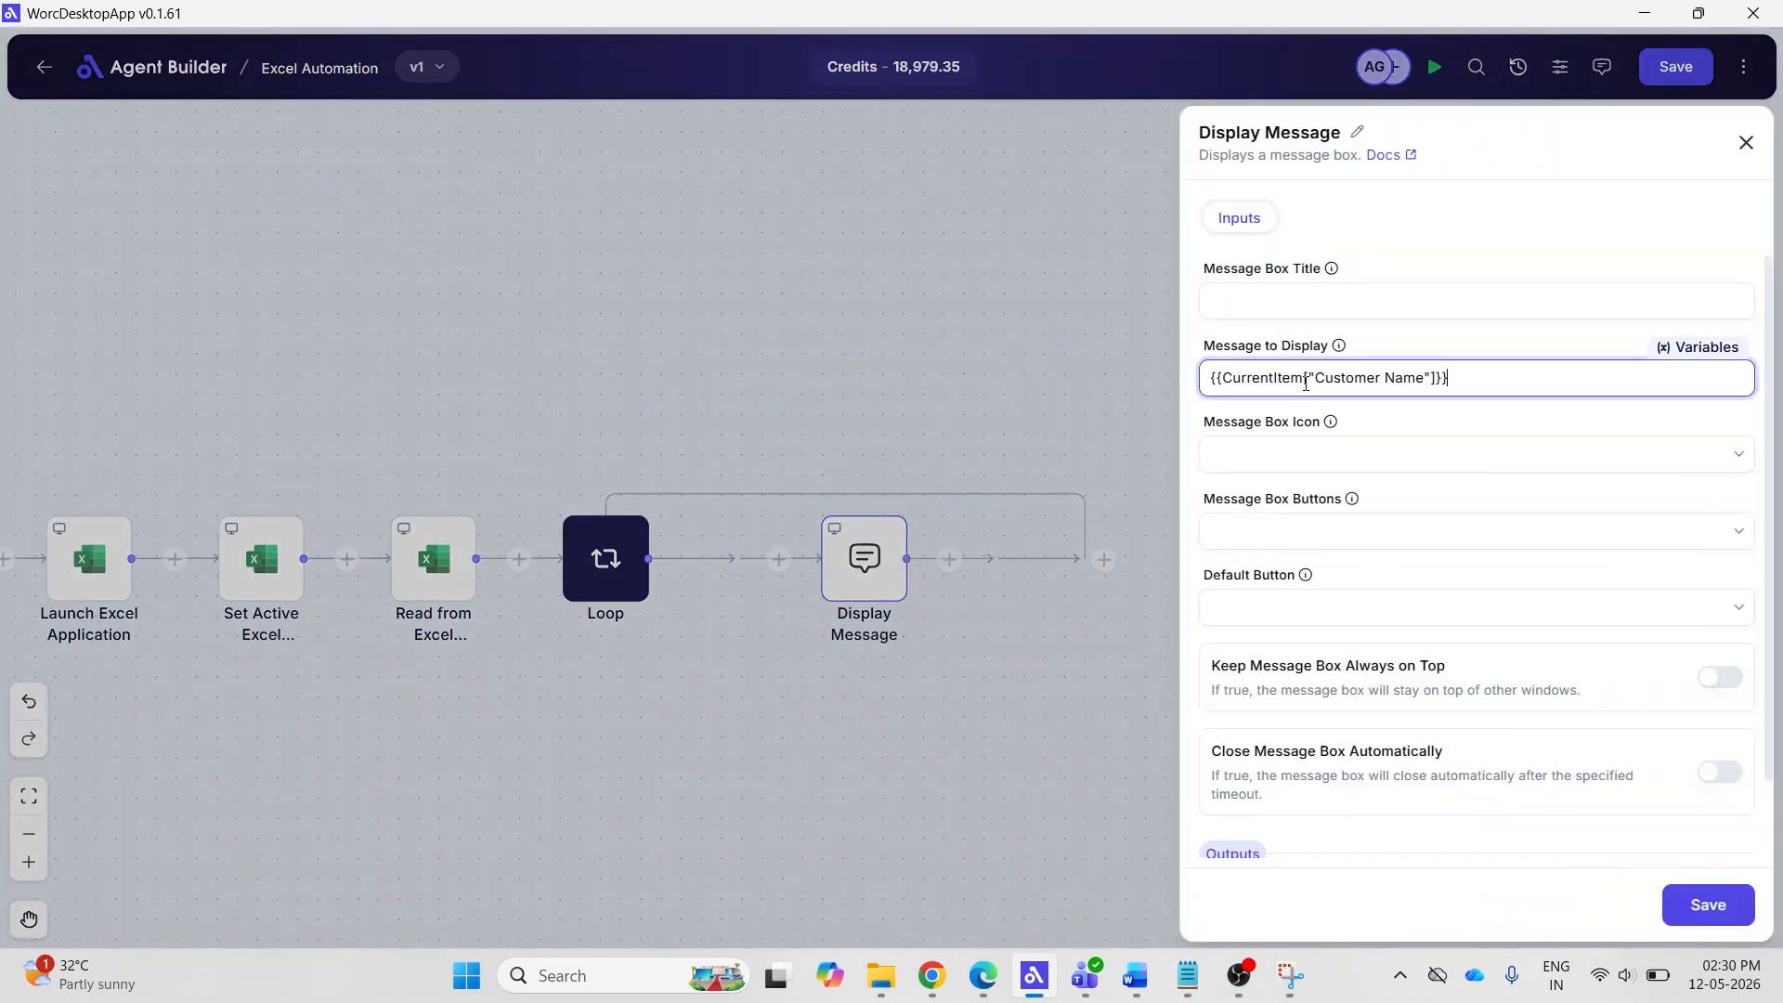
left_click(1718, 917)
left_click(1678, 74)
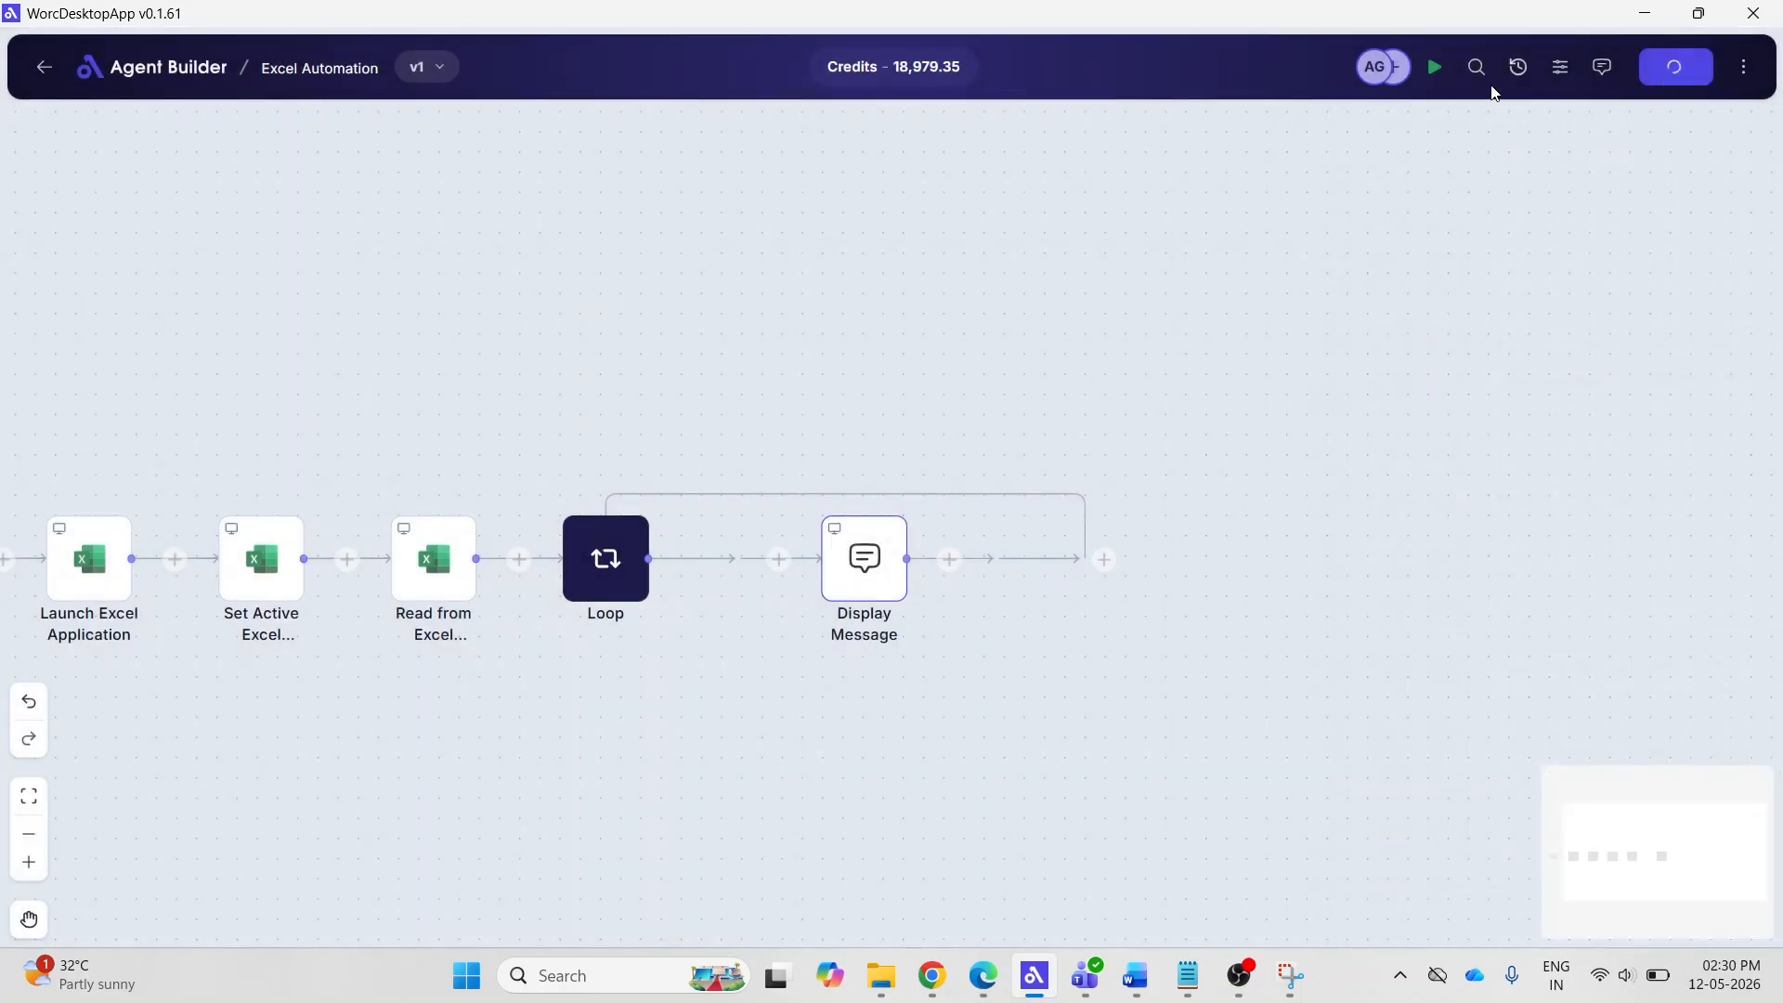
Run the workflow and acknowledge each customer name message box until the loop ends.
left_click(1434, 66)
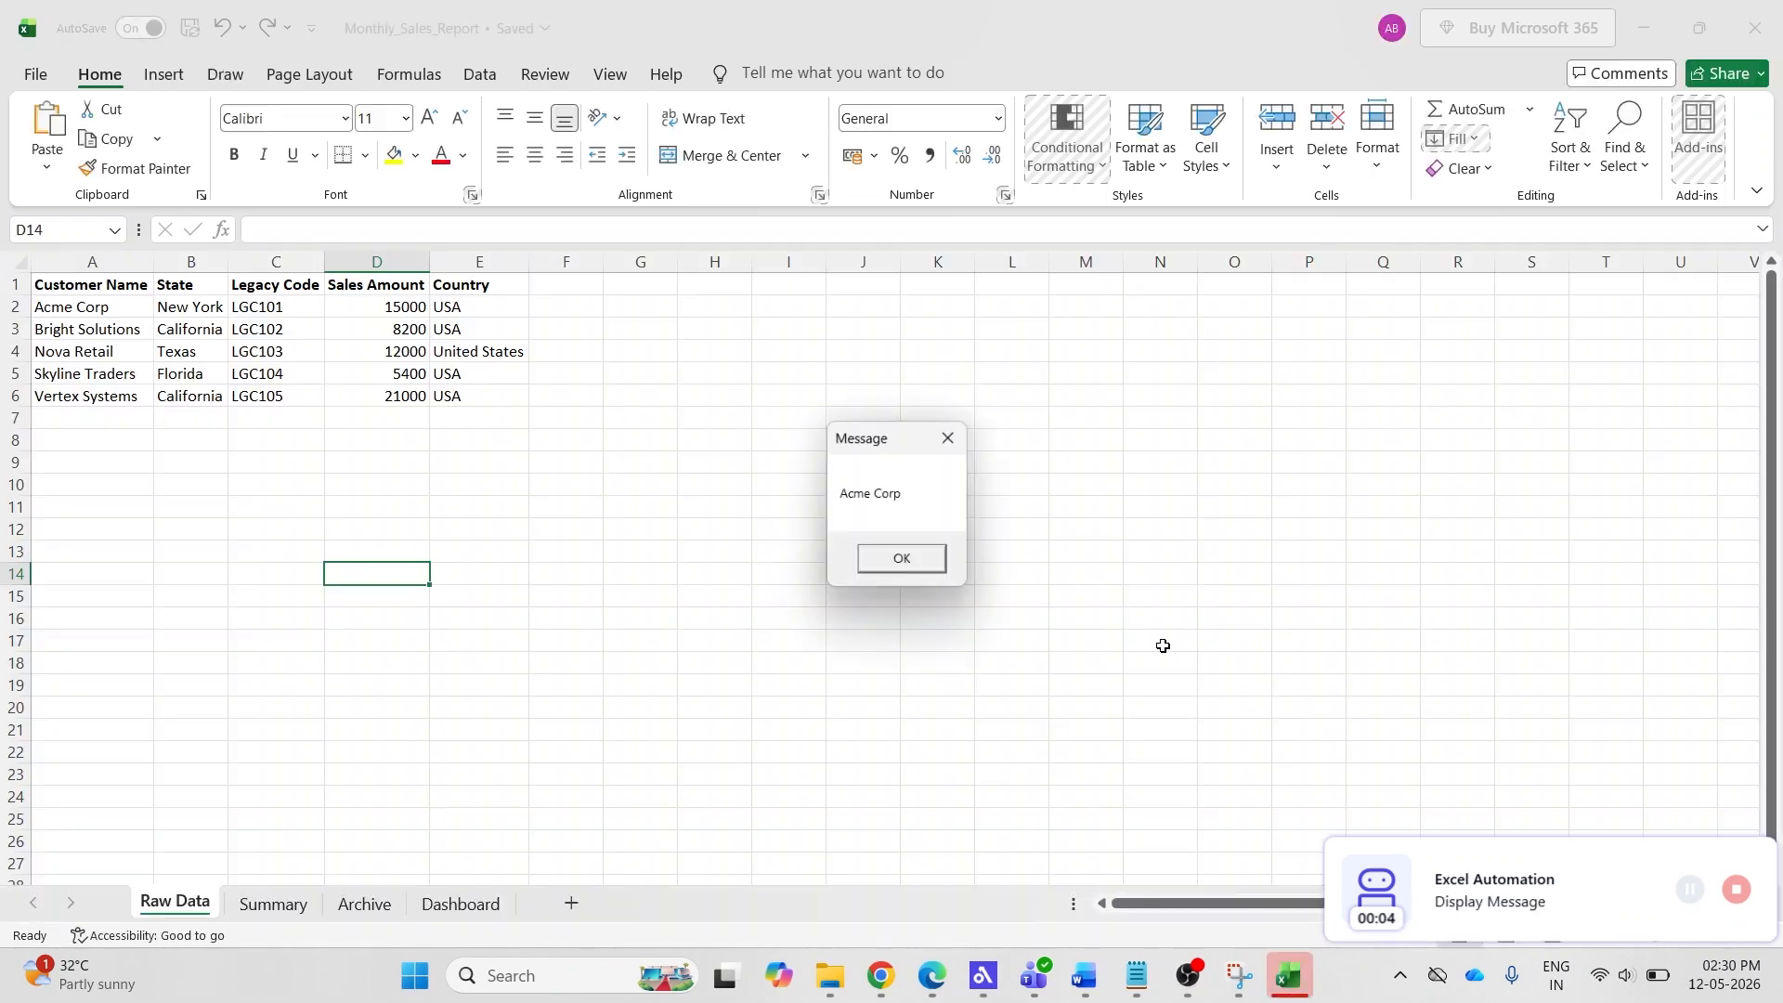
left_click(916, 565)
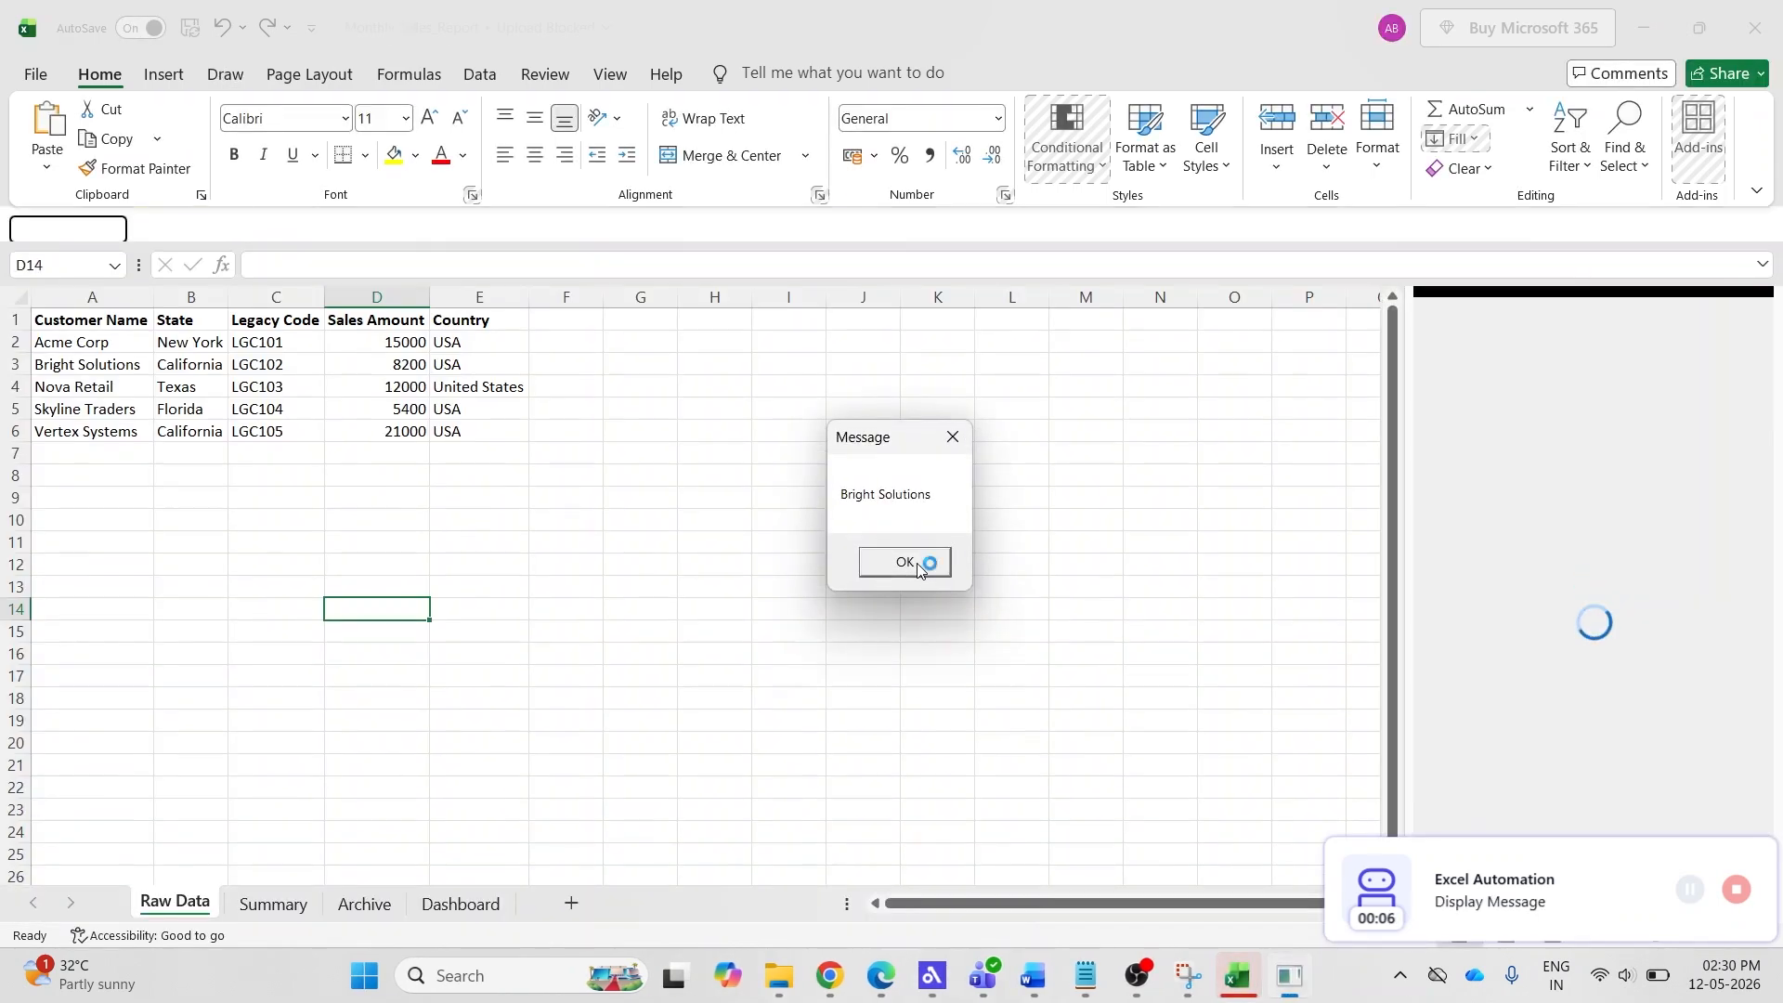
left_click(916, 565)
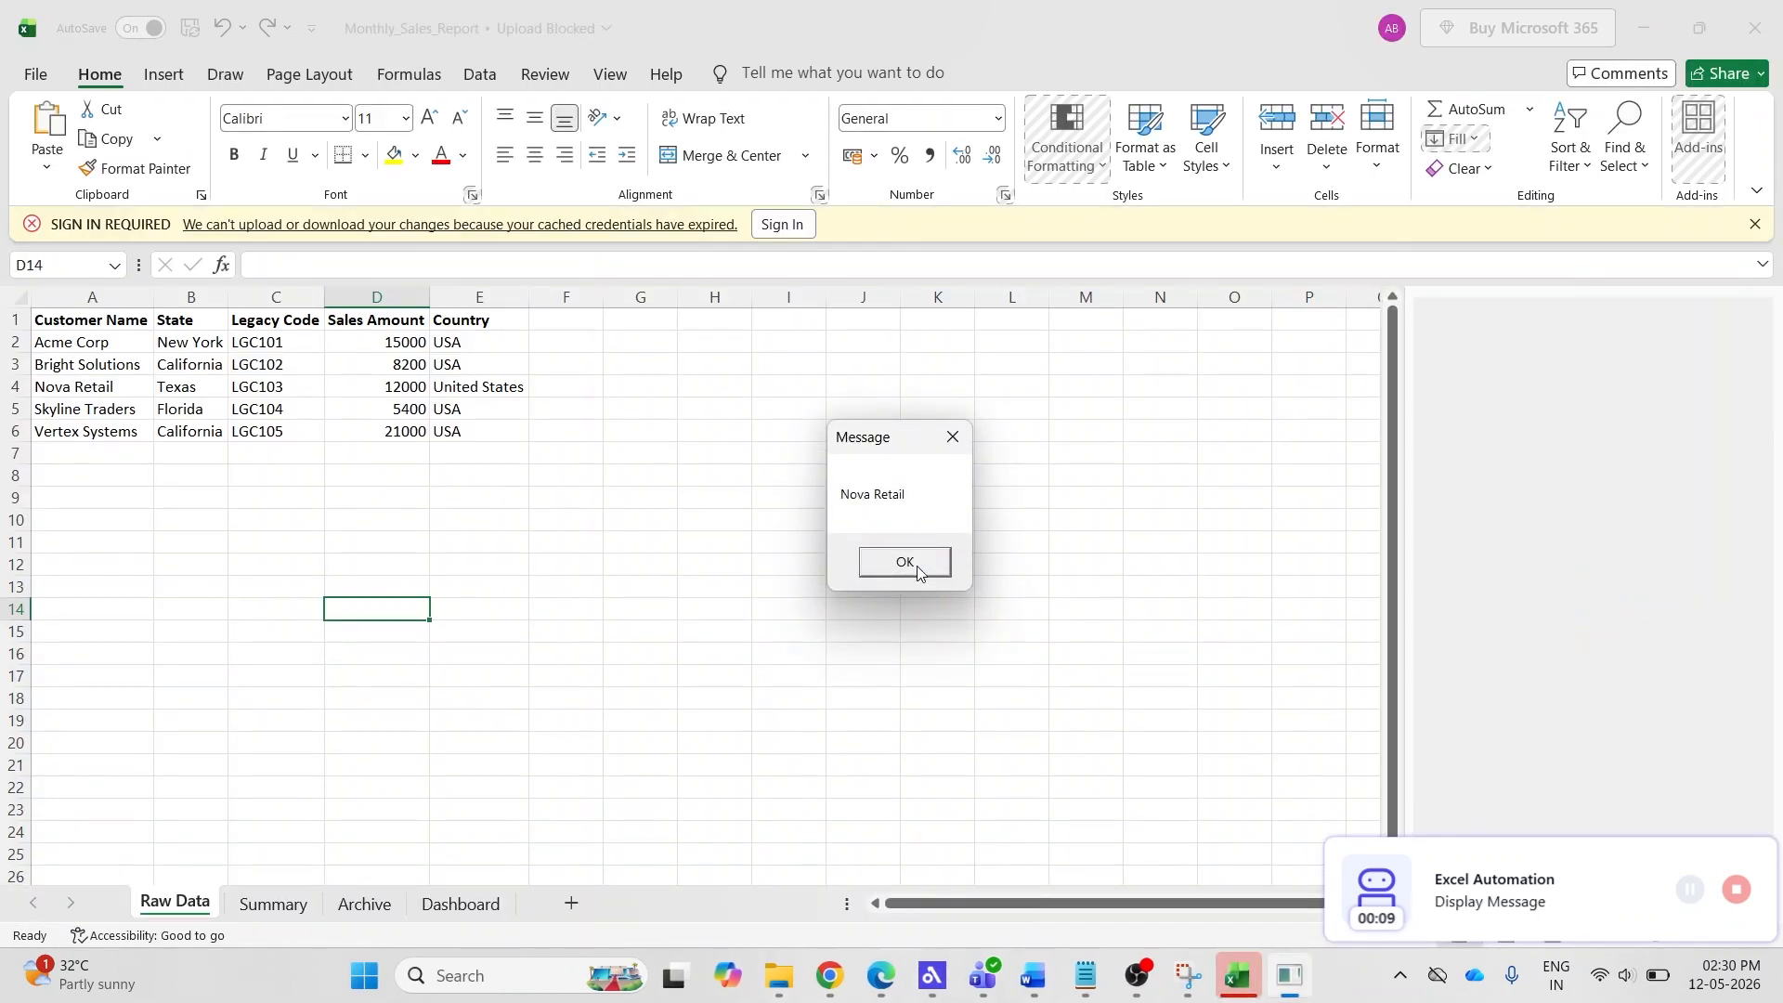
left_click(916, 565)
left_click(917, 566)
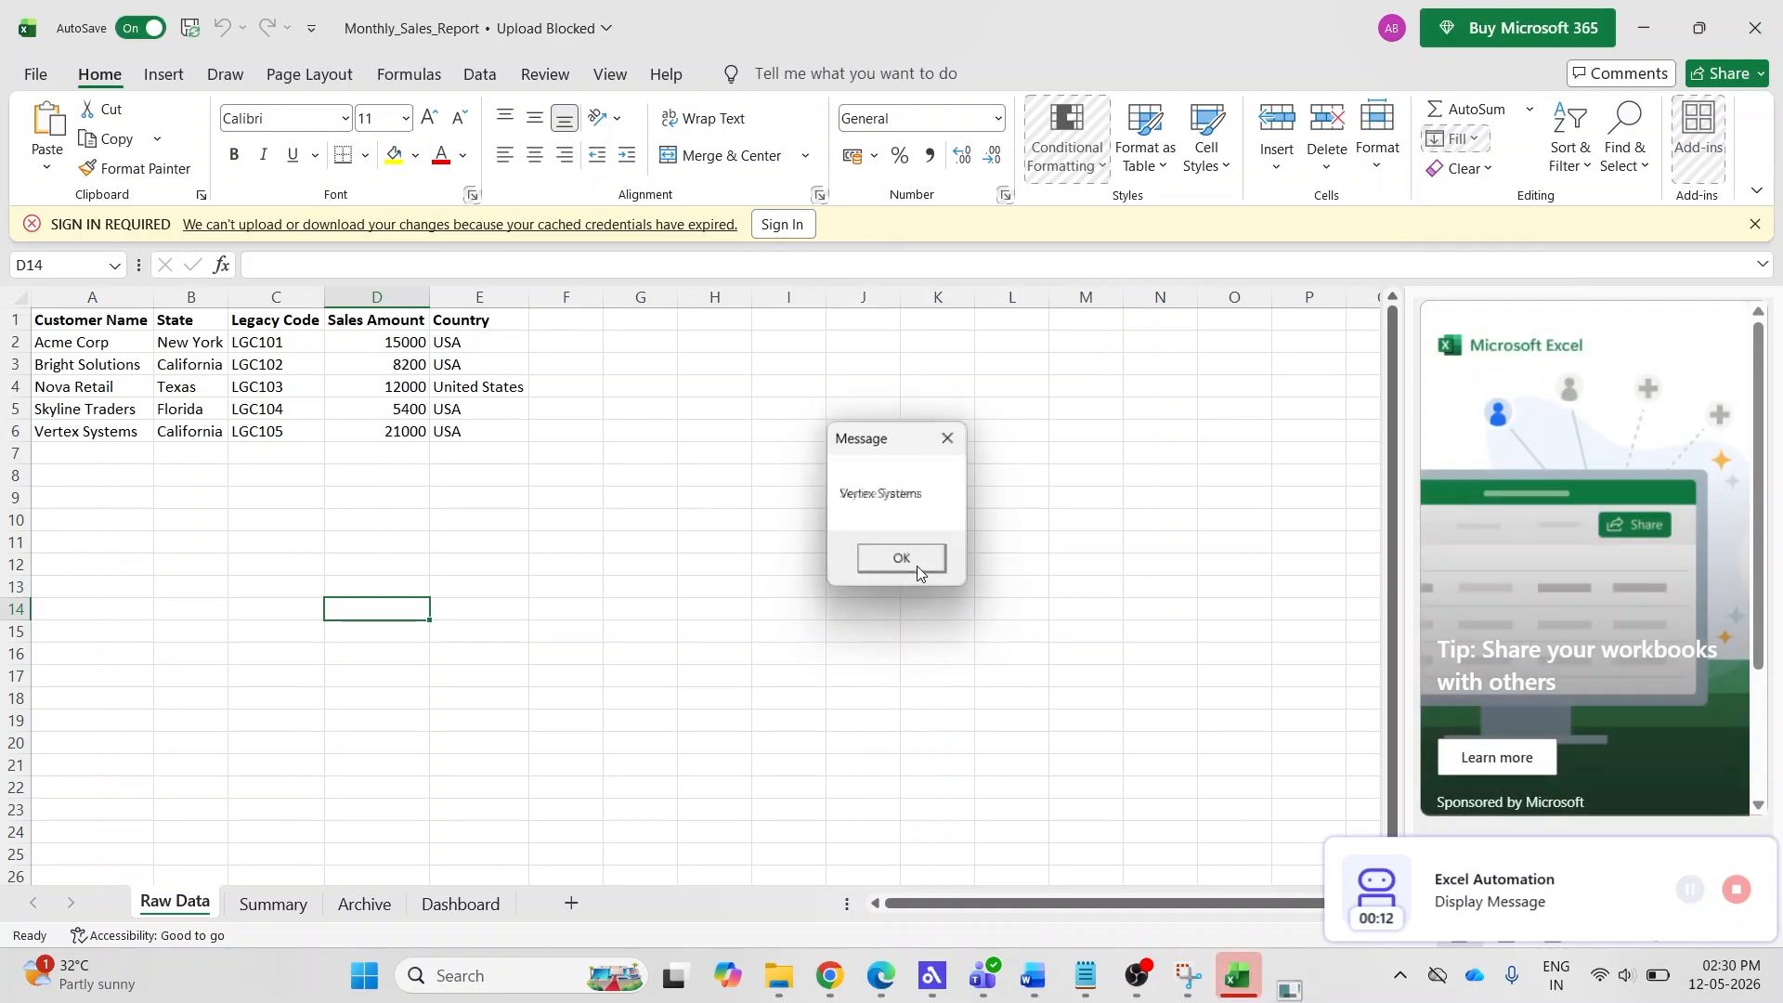
left_click(916, 565)
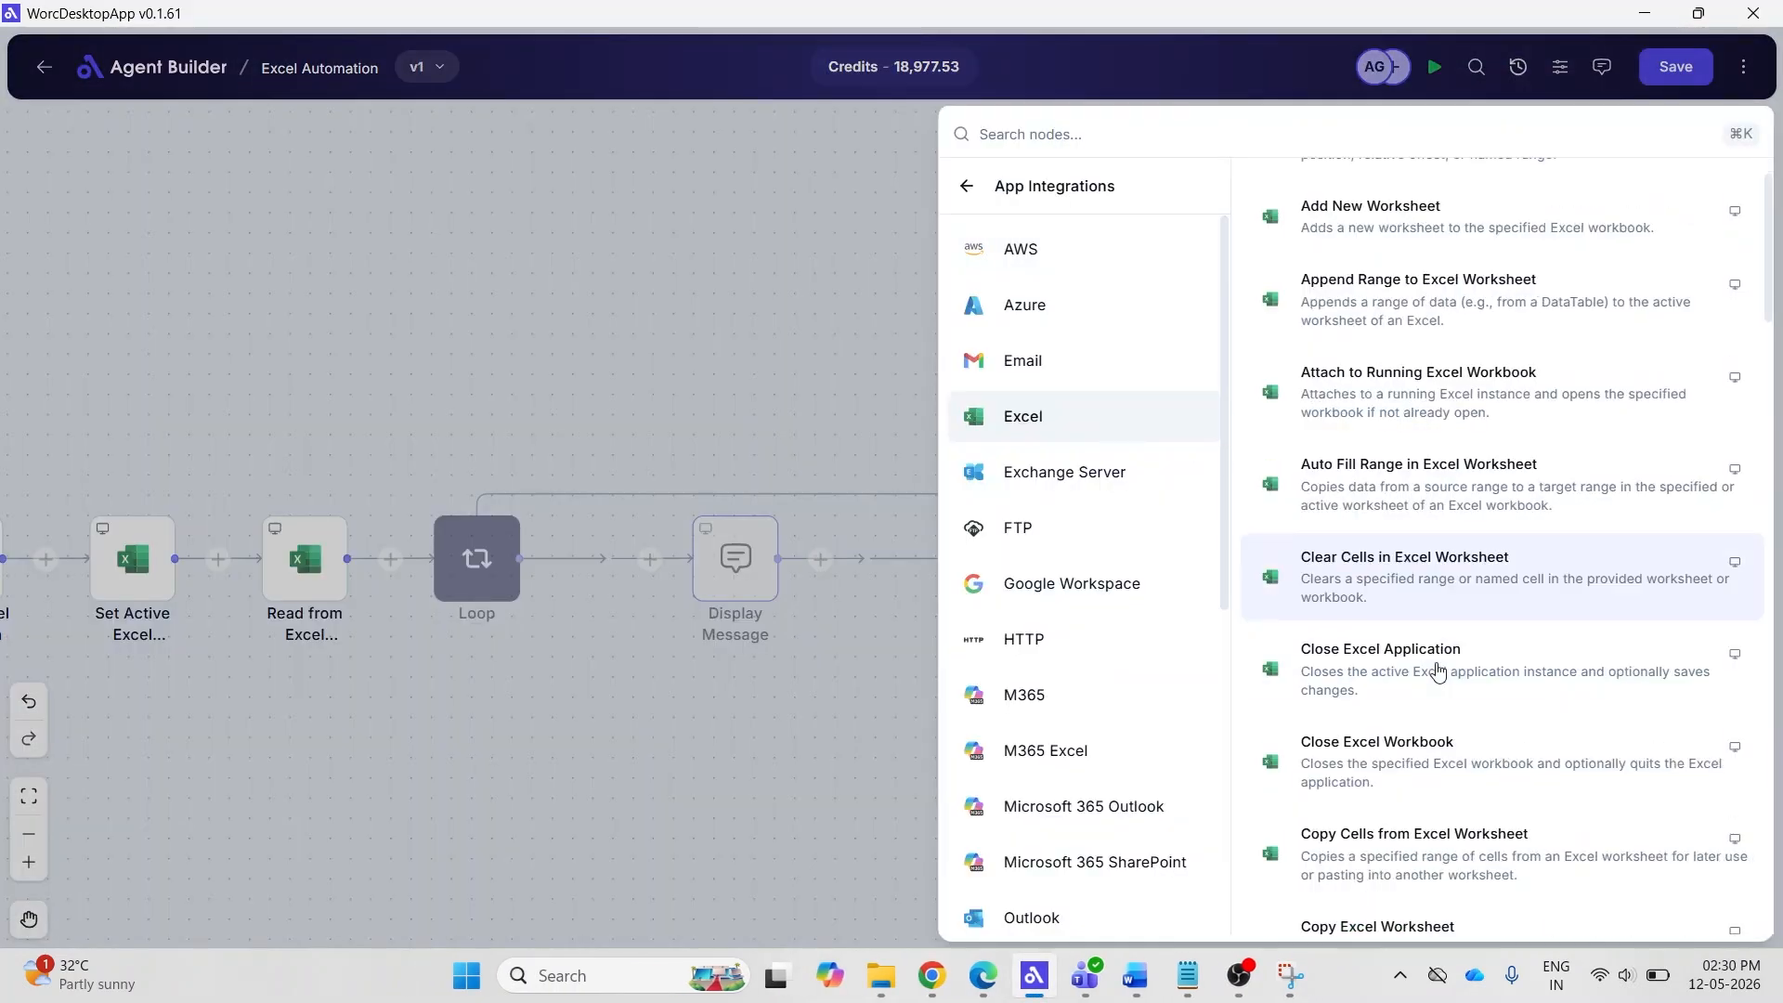
Add a Rename Excel Worksheet node after the loop.
scroll(1437, 670, "down", 5)
scroll(1437, 670, "down", 12)
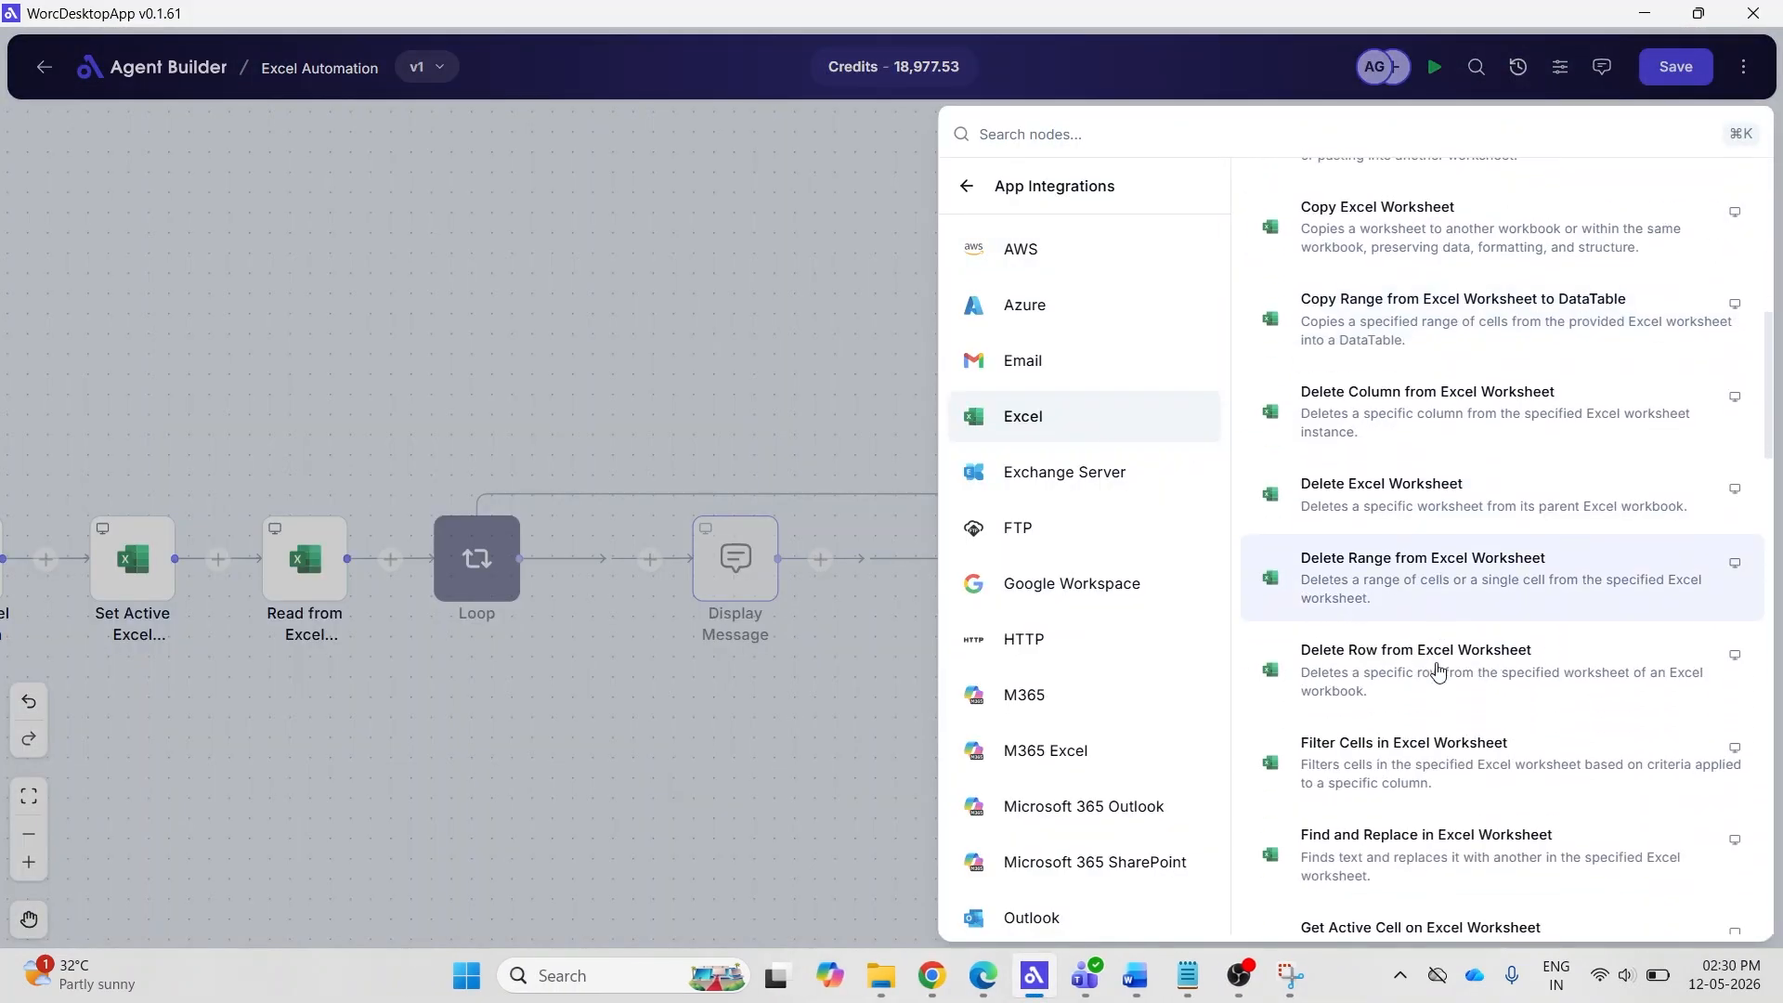
scroll(1437, 671, "down", 10)
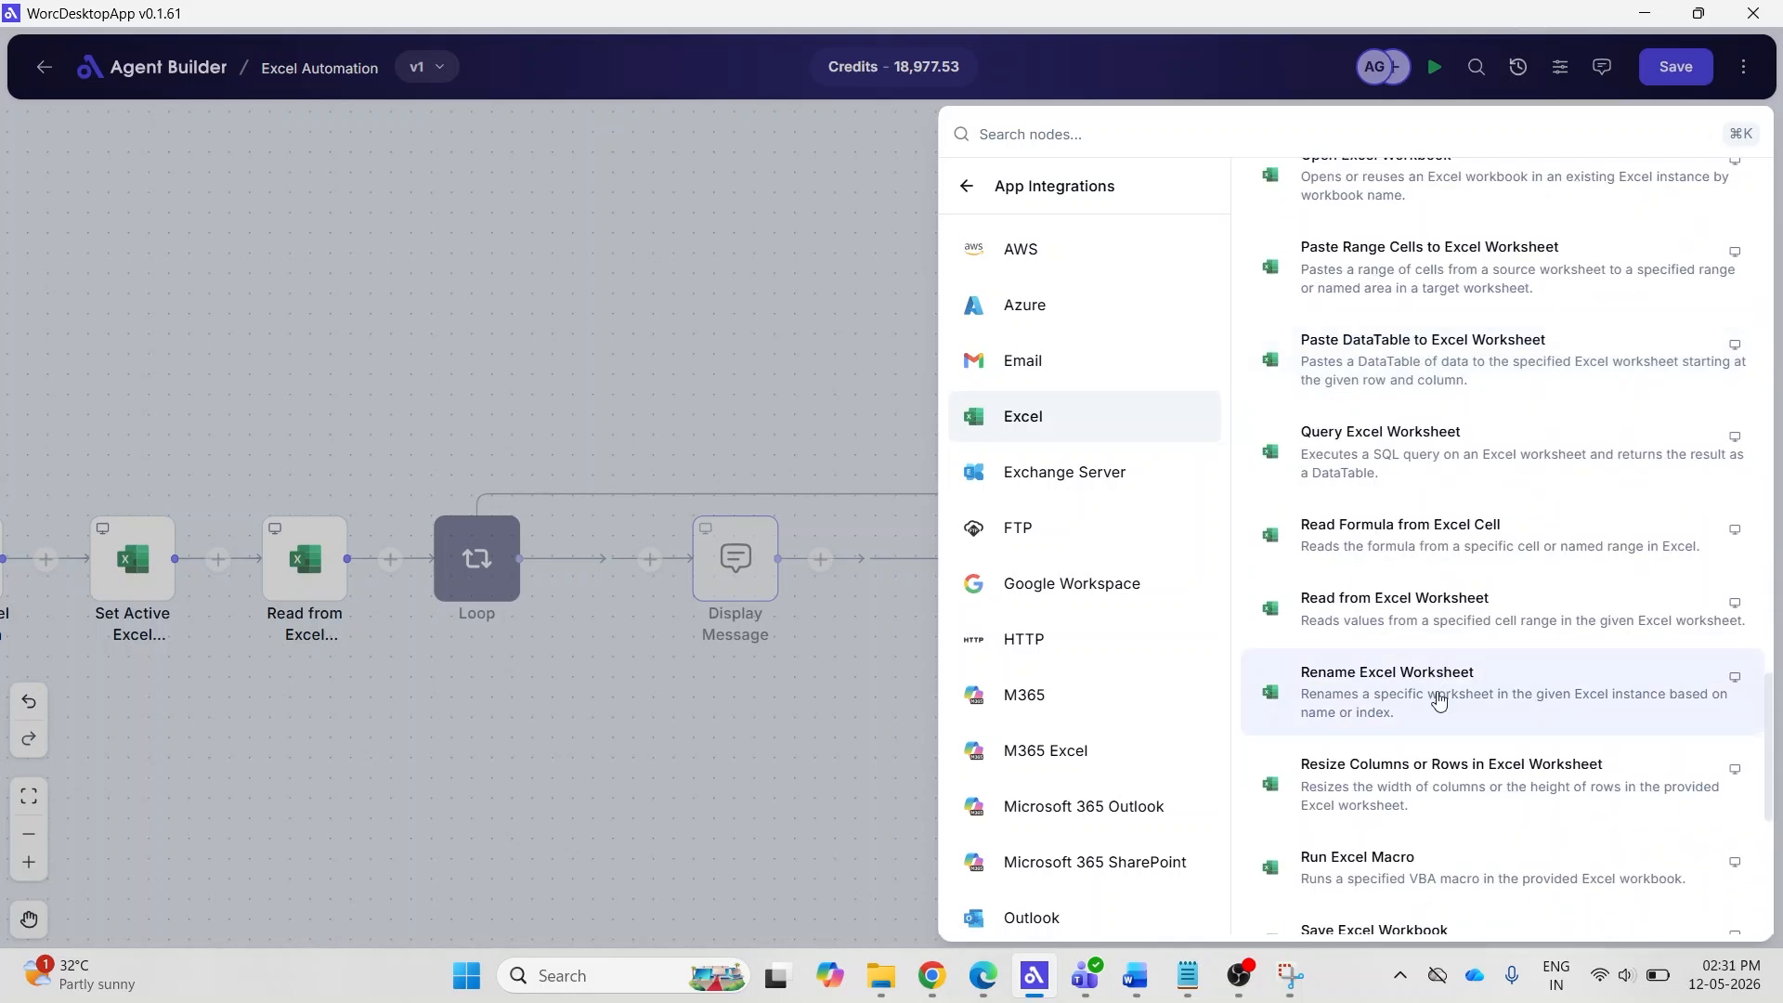
left_click(1437, 687)
Set the Rename Excel Worksheet node to use {{WorksheetInstance}}, select by Name, and search for the sheet Raw Data.
left_click(1677, 280)
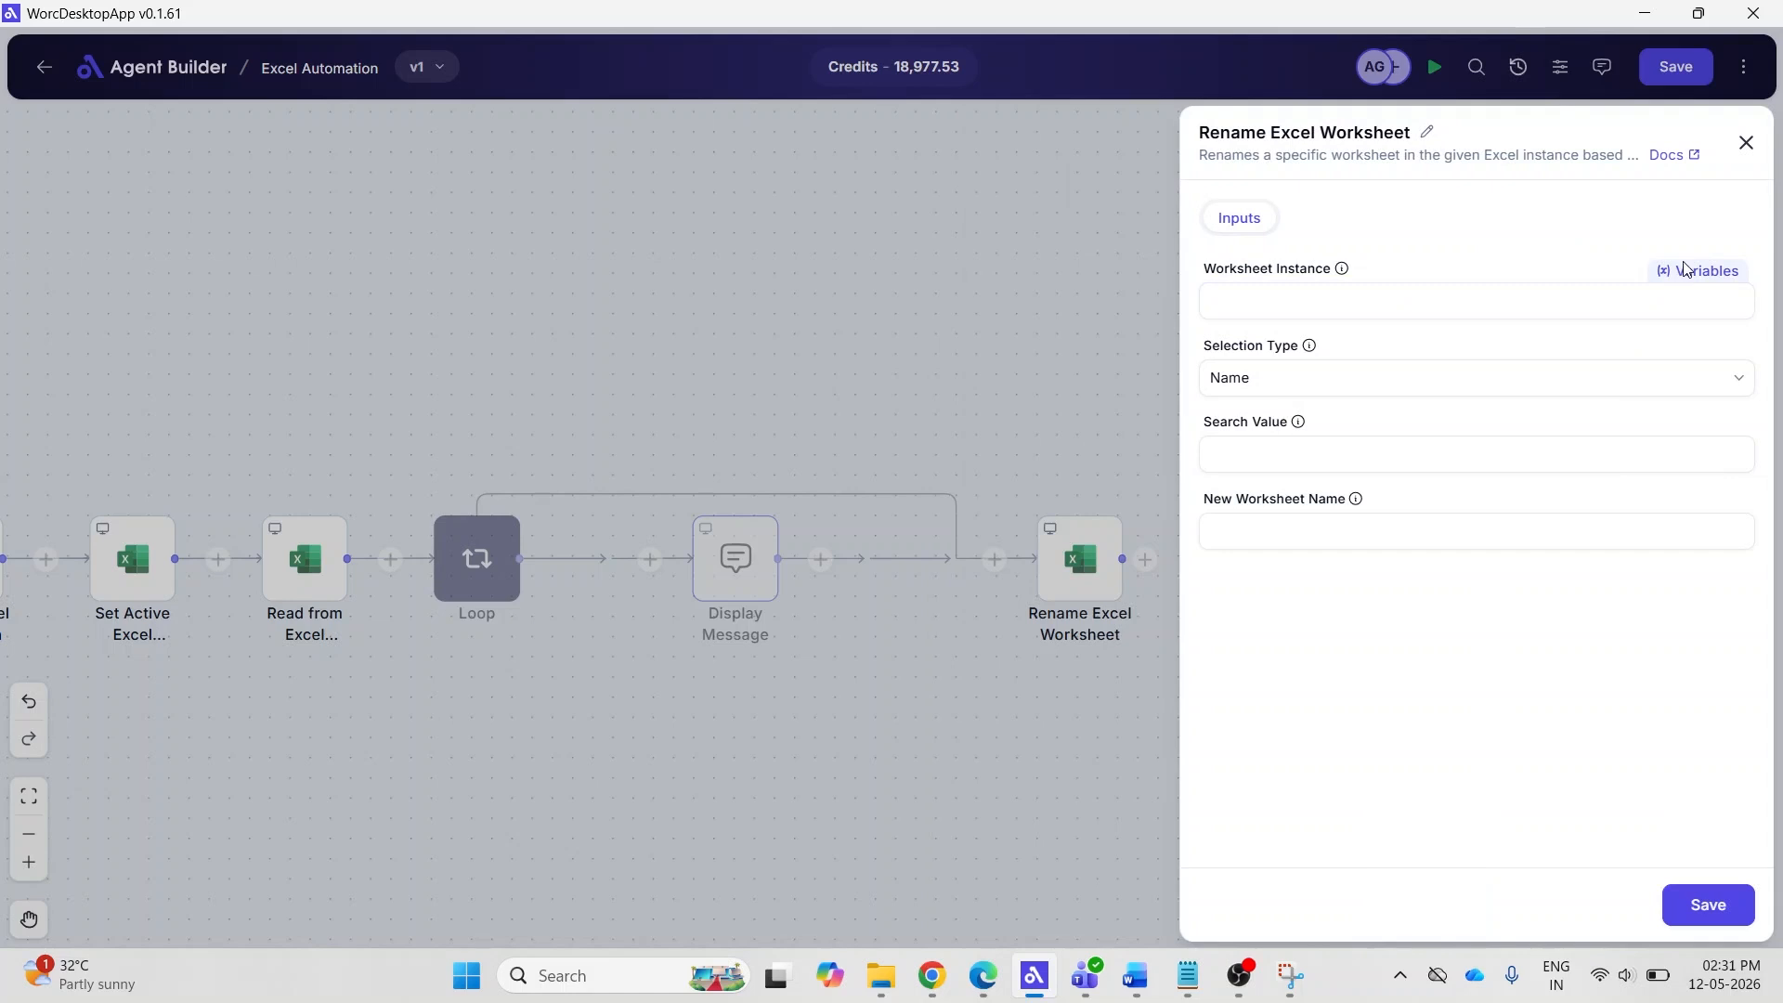
left_click(1457, 488)
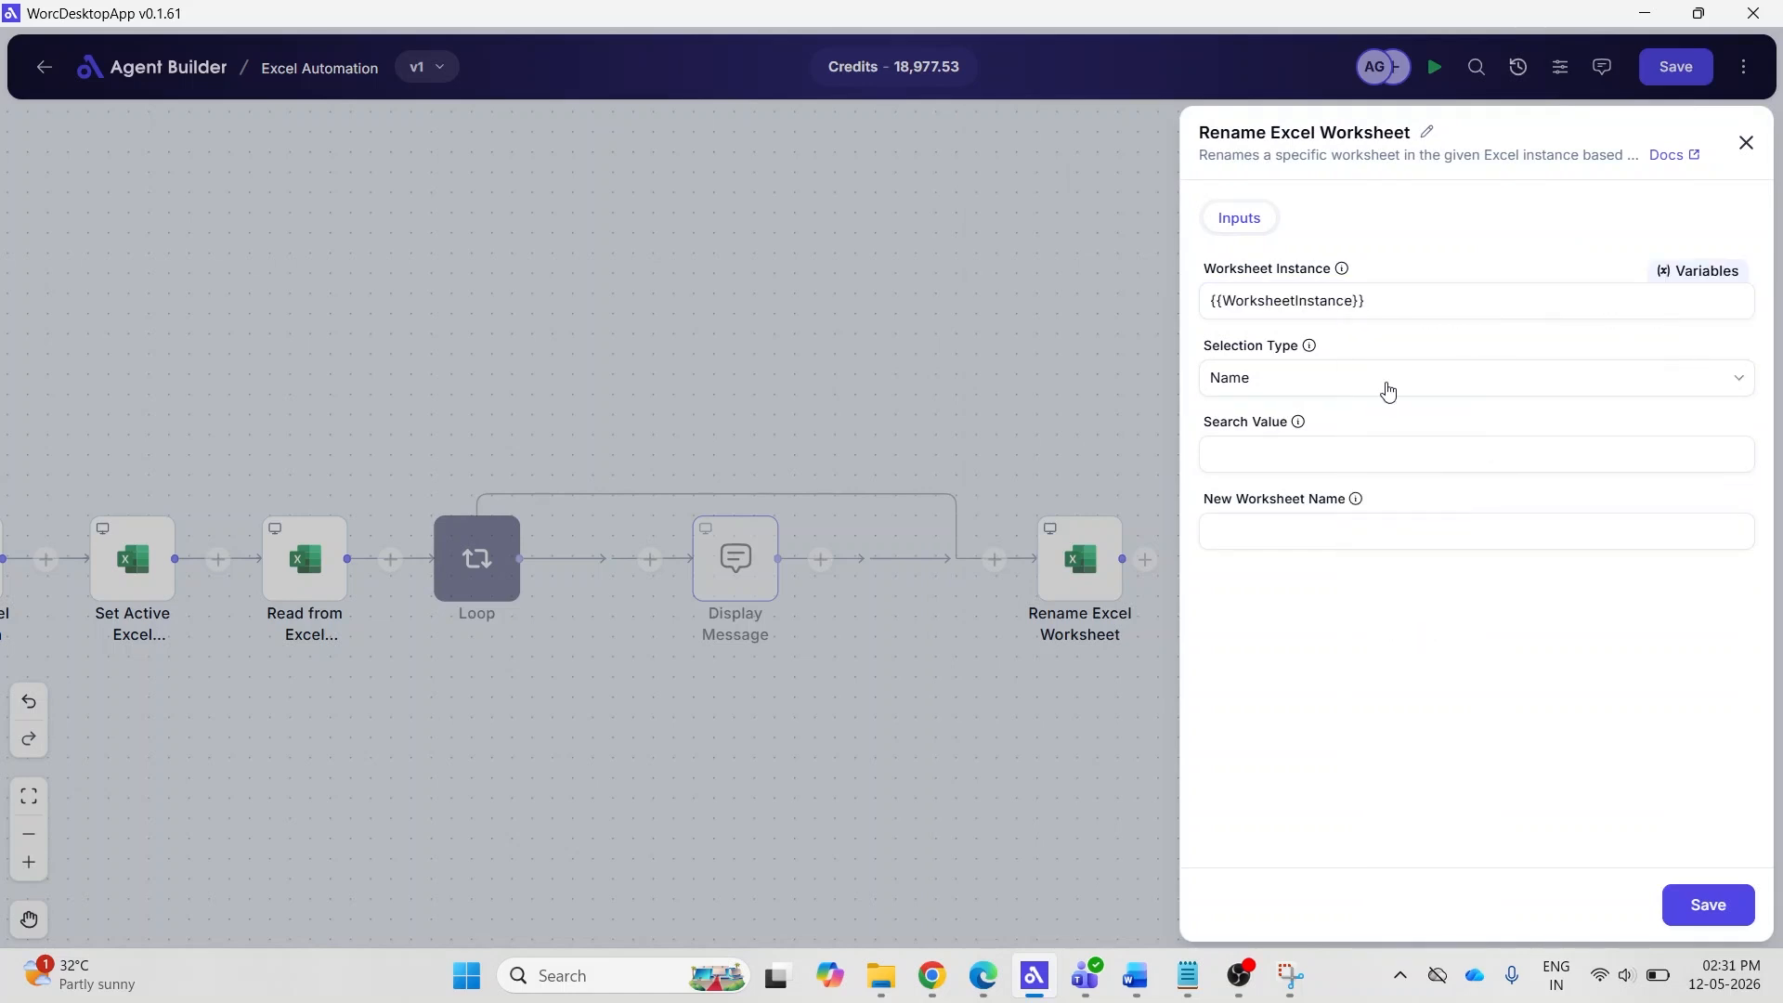
left_click(1388, 388)
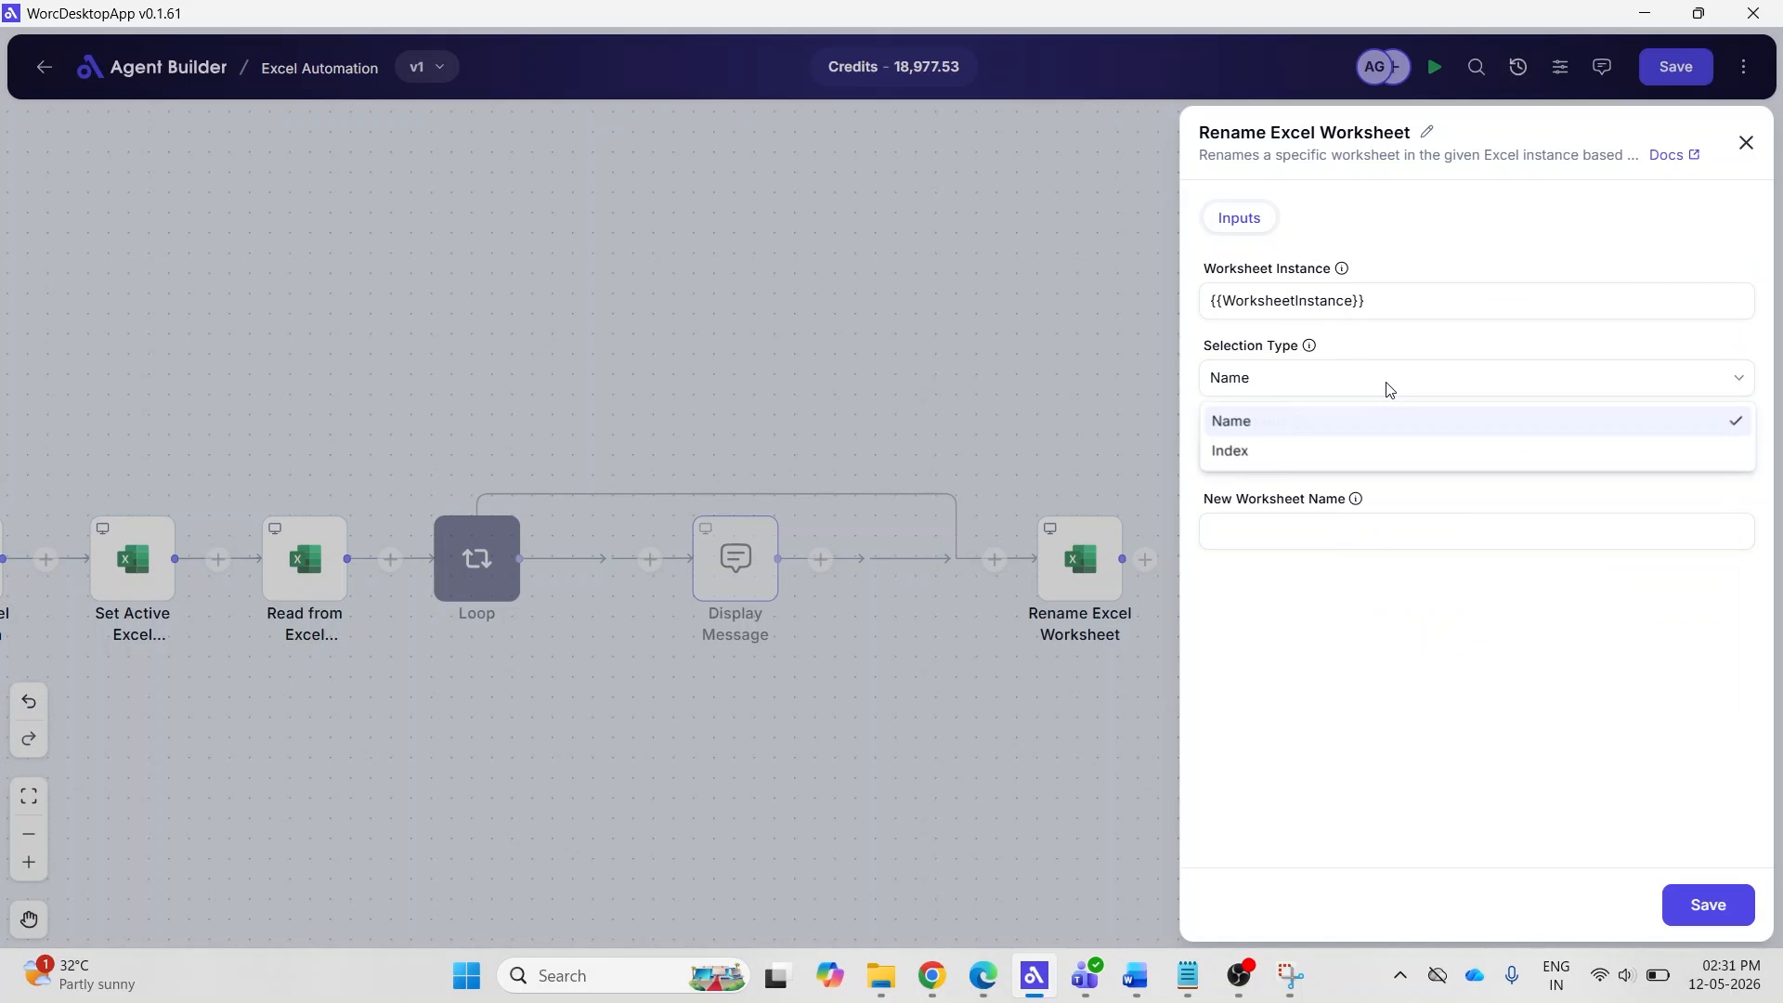
left_click(1384, 422)
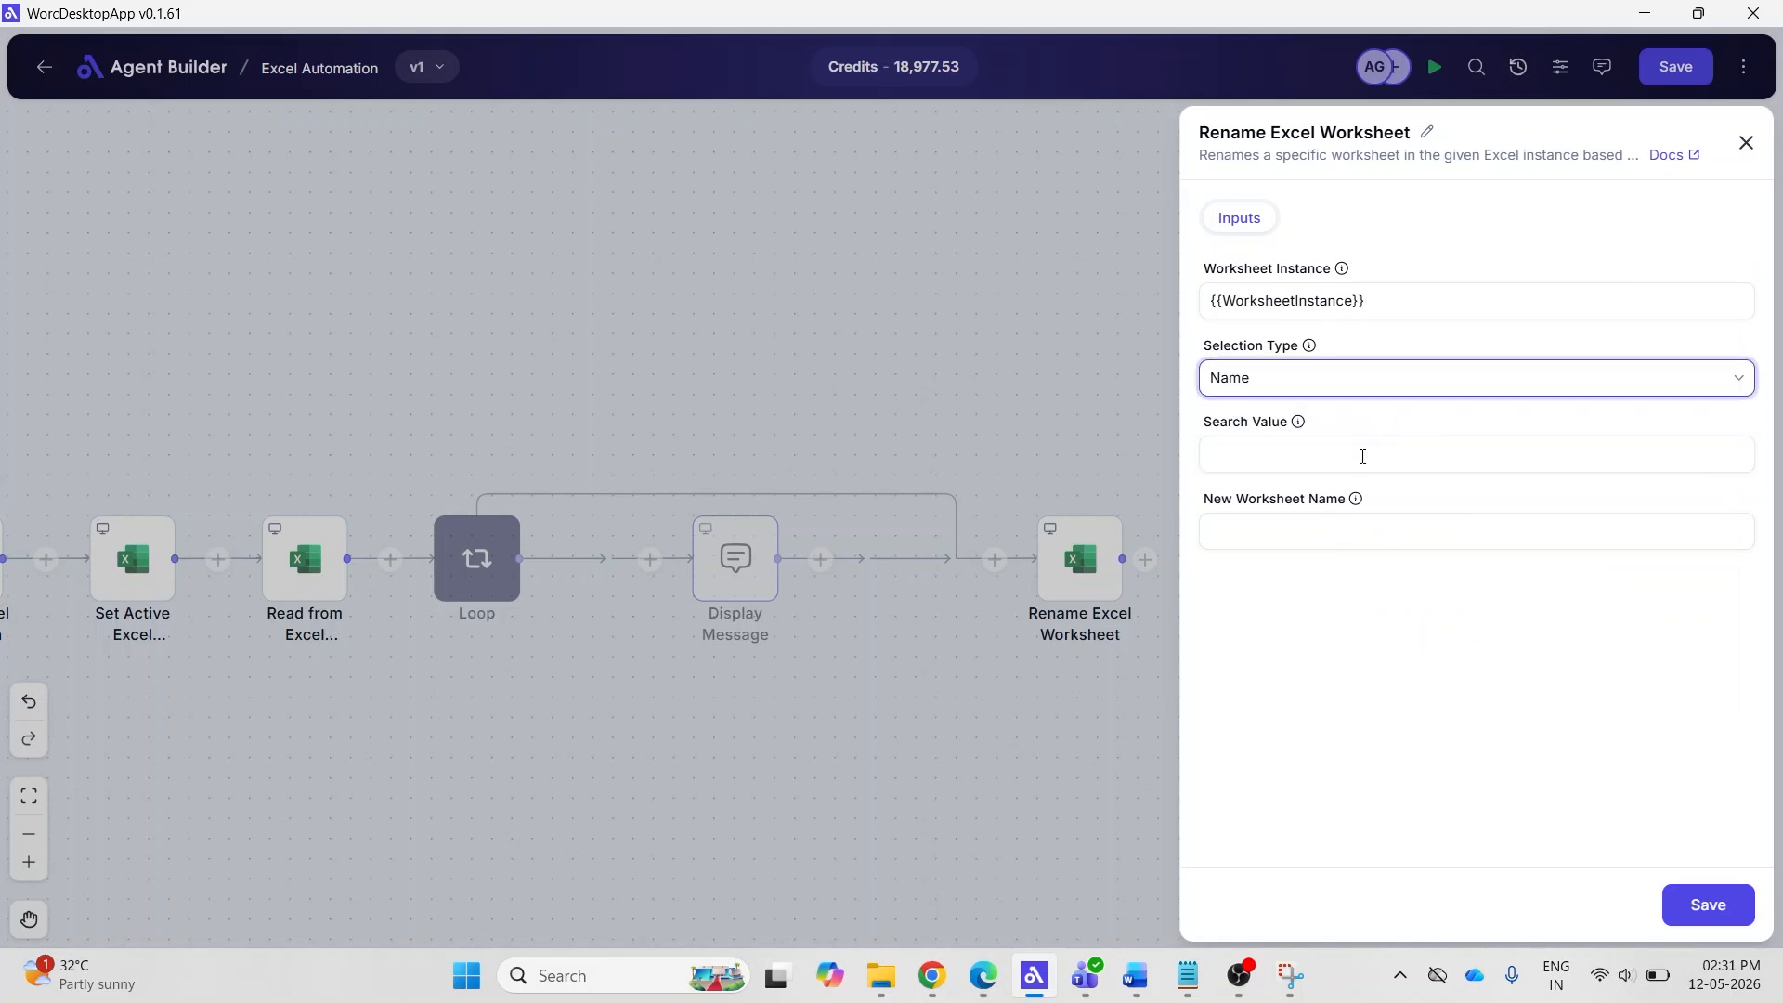
left_click(1361, 457)
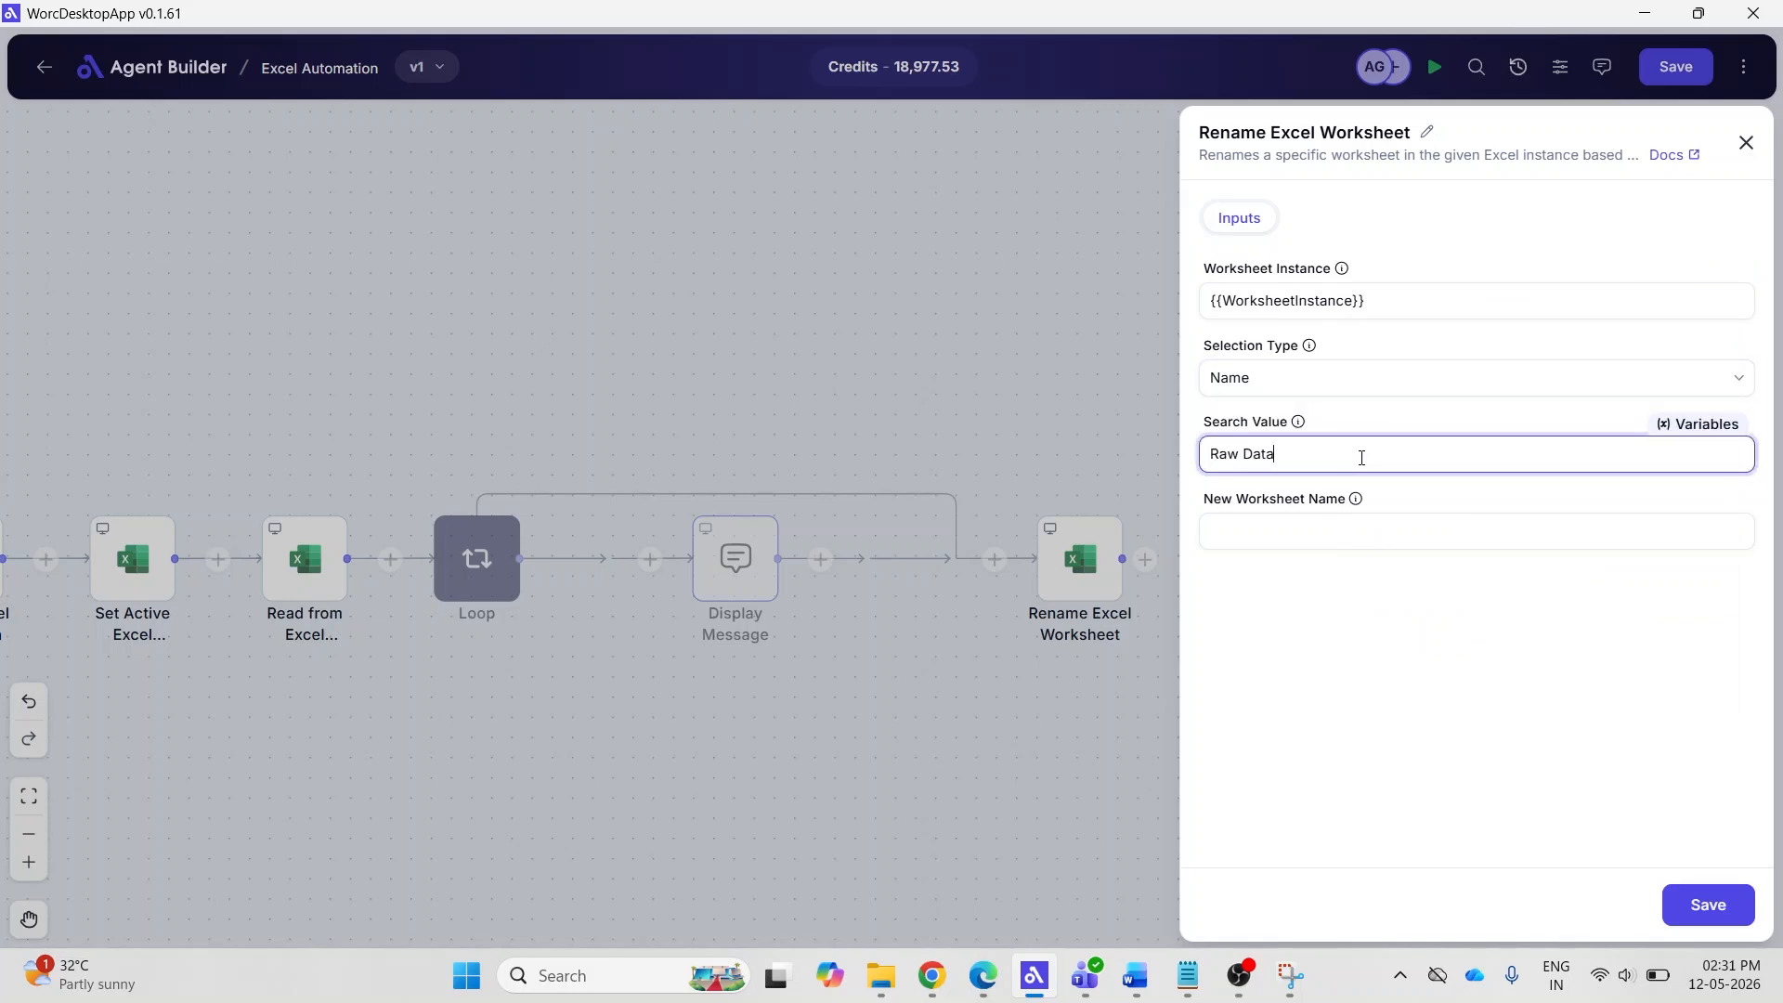
Set the new worksheet name to Processed Sales, save the node and the workflow, and run it.
left_click(1345, 531)
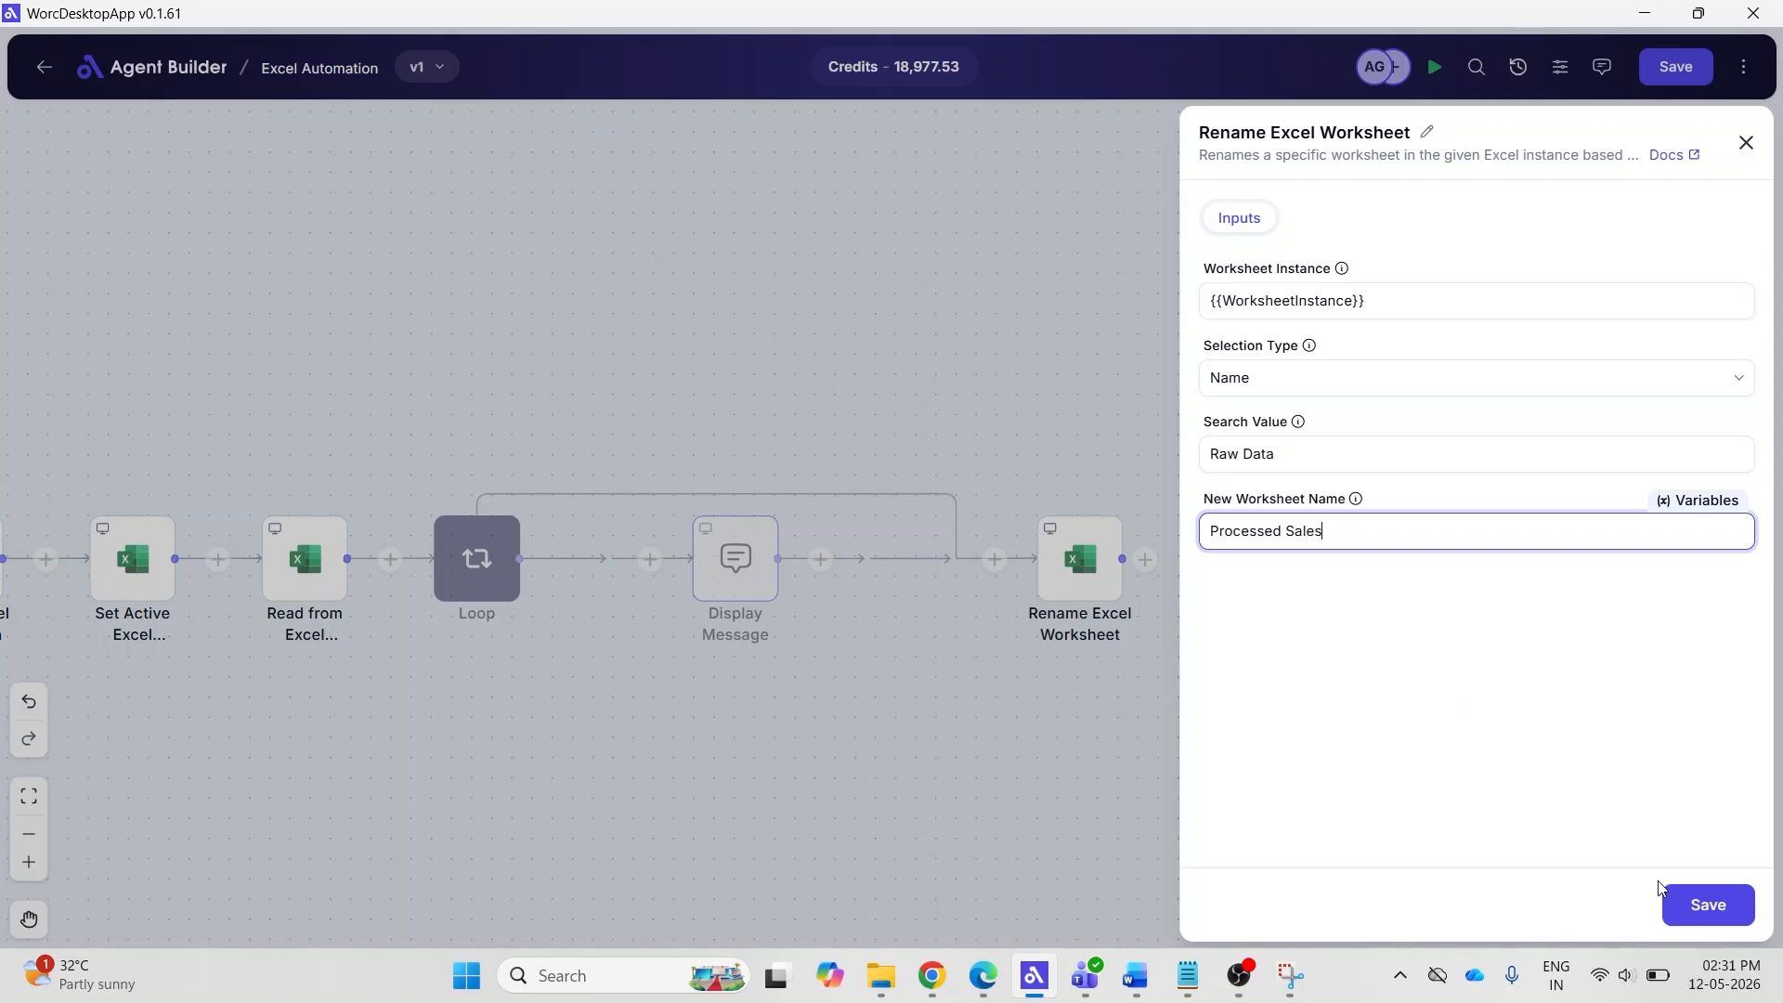
left_click(1683, 901)
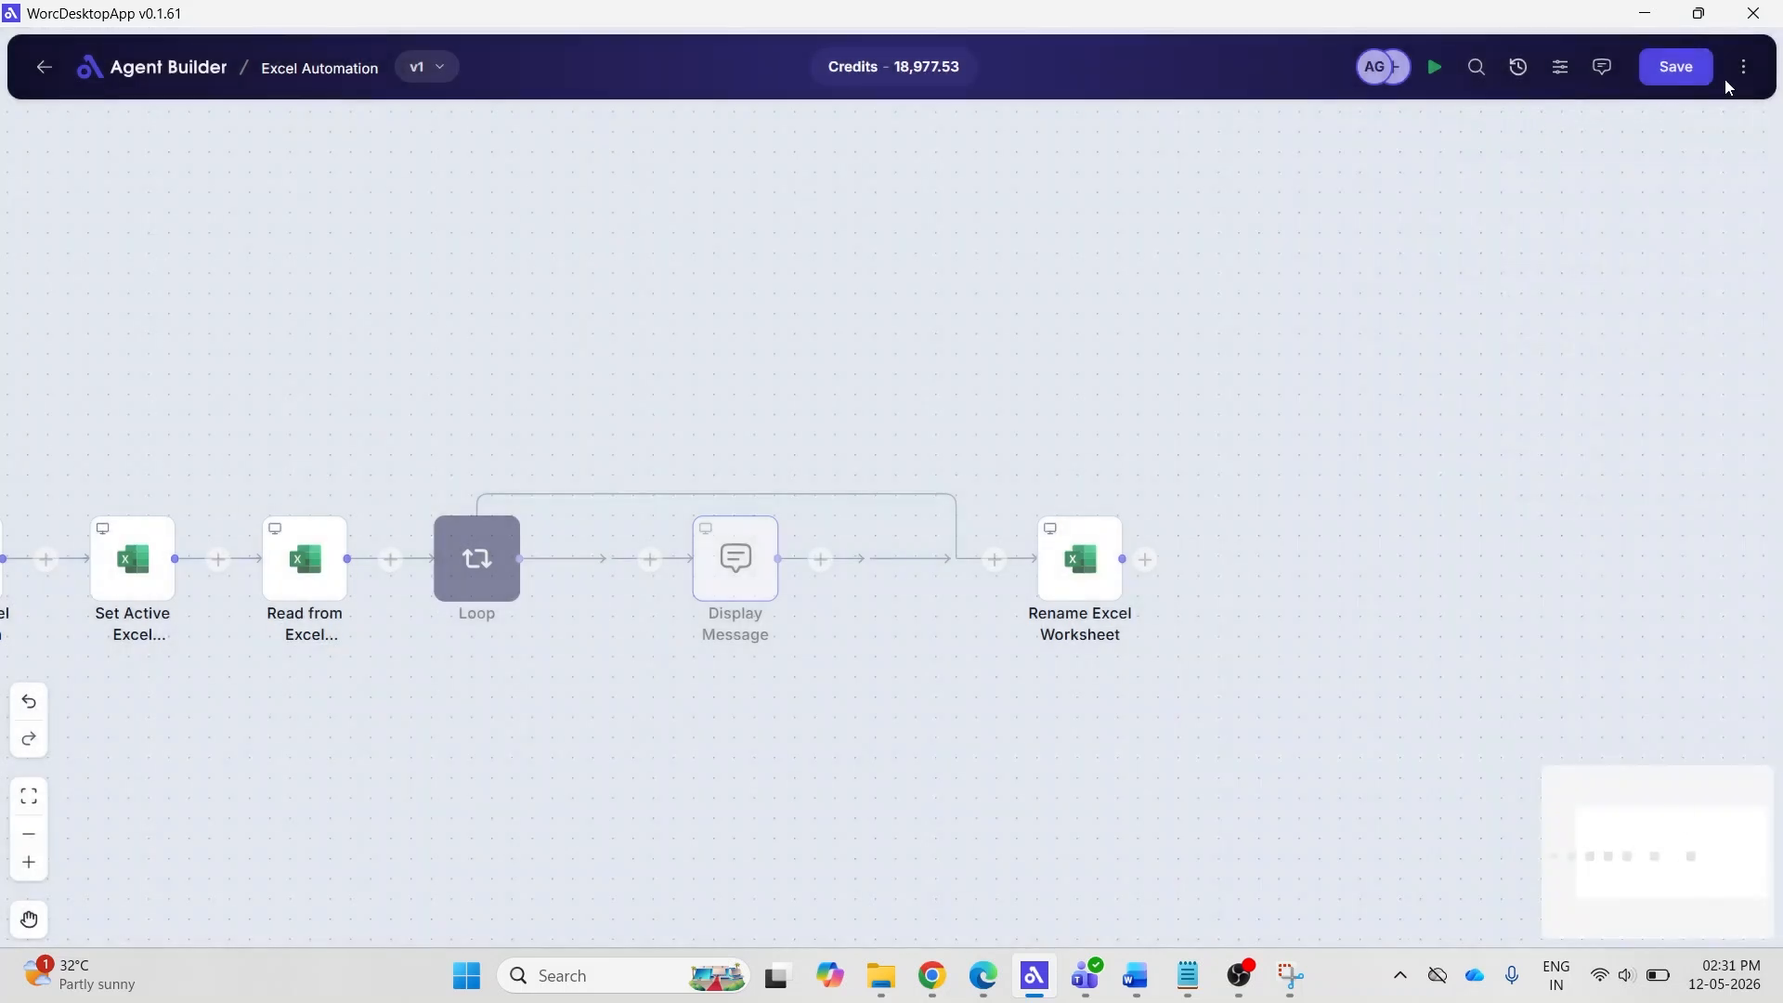
left_click(1676, 67)
left_click(1439, 74)
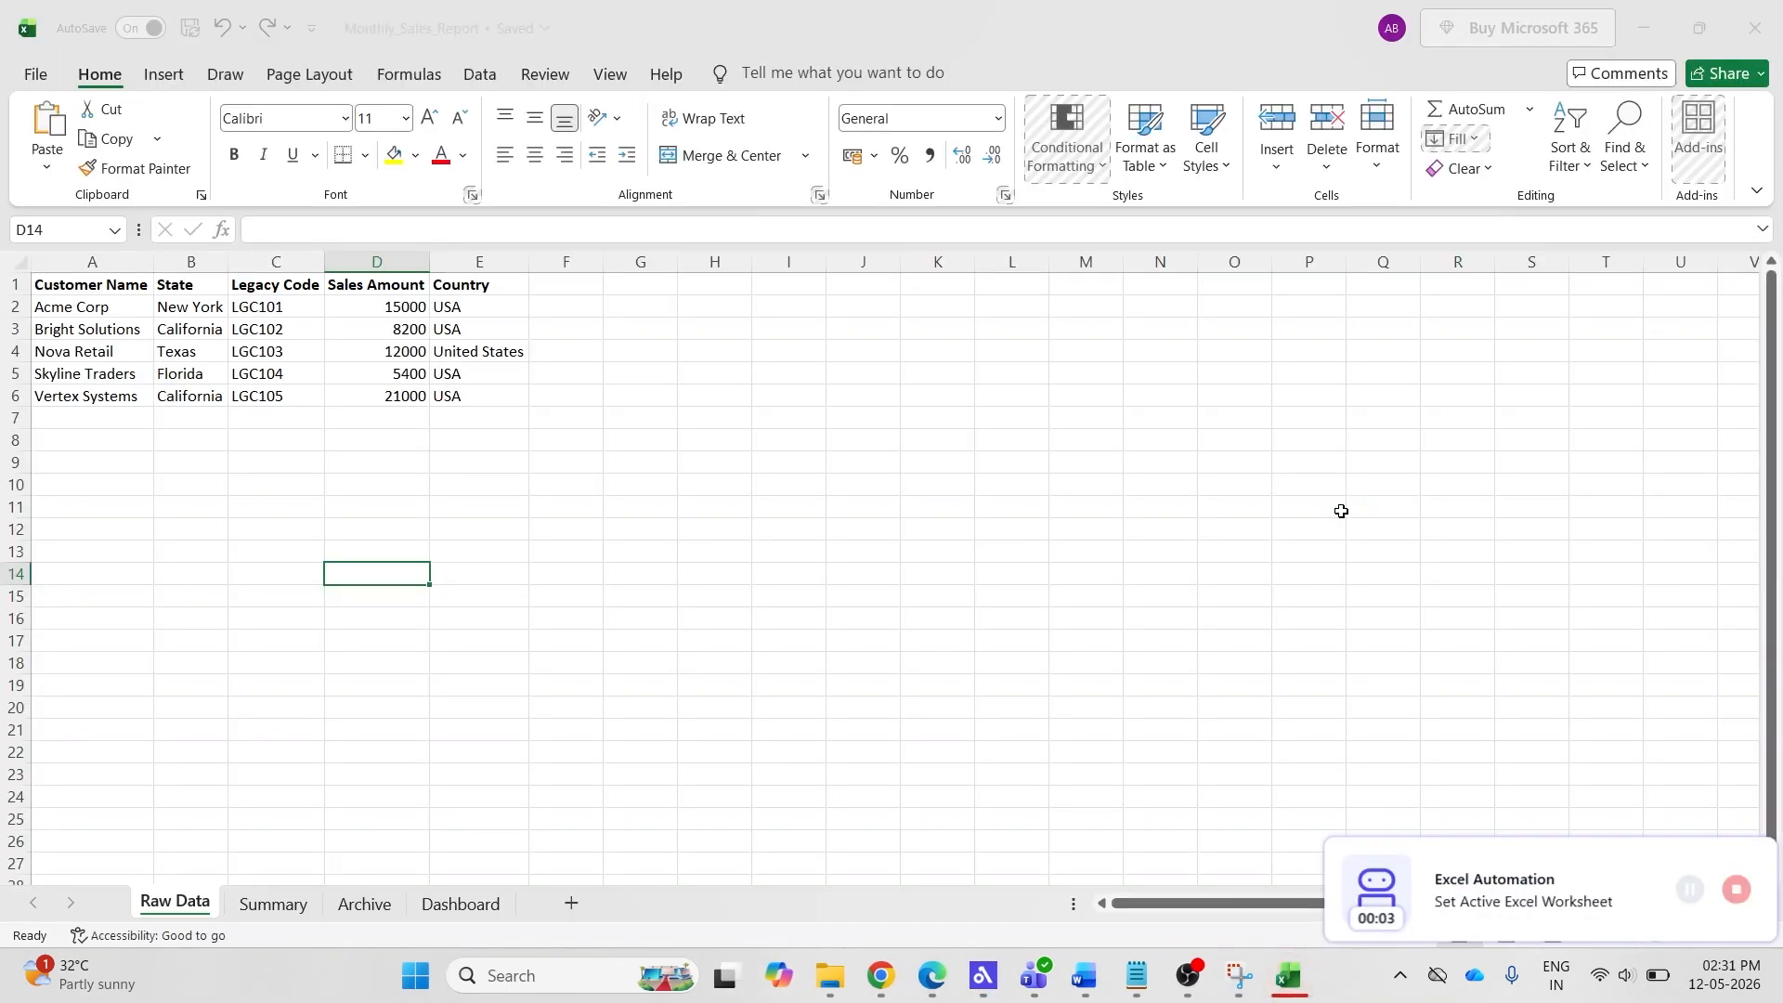
Add a Find and Replace in Excel Worksheet node after the Rename Excel Worksheet node.
scroll(1407, 657, "down", 5)
scroll(1409, 658, "down", 14)
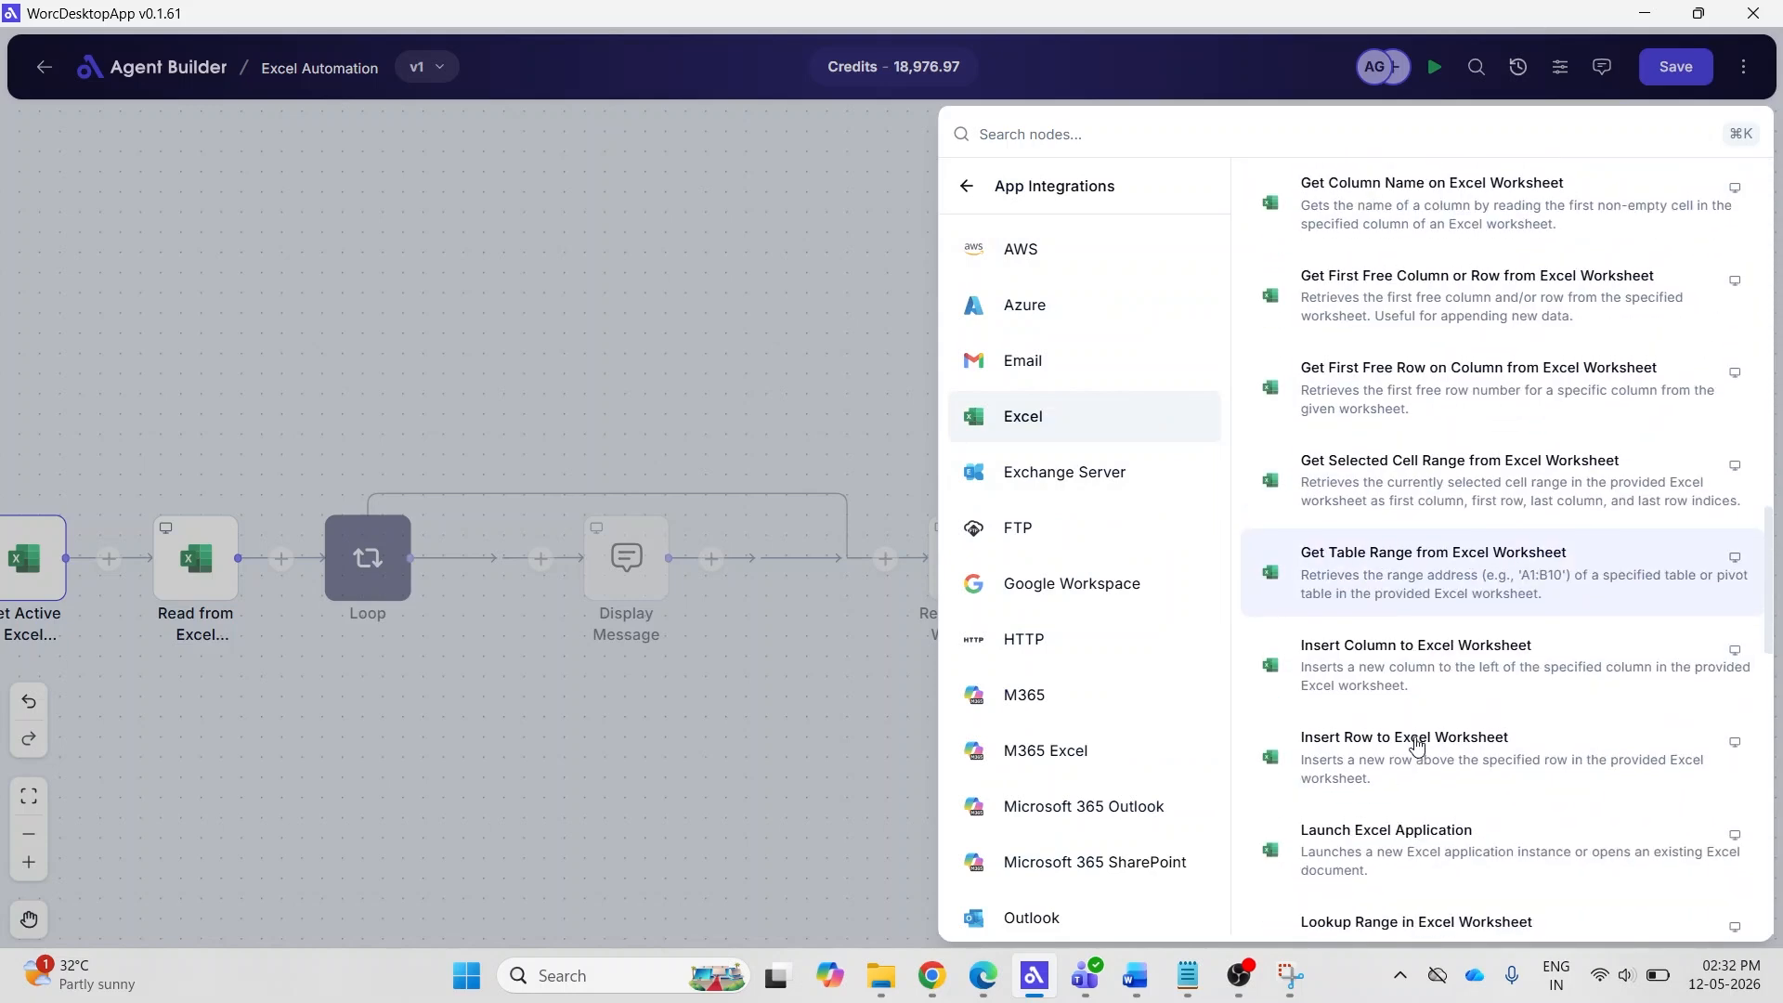
scroll(1415, 742, "up", 6)
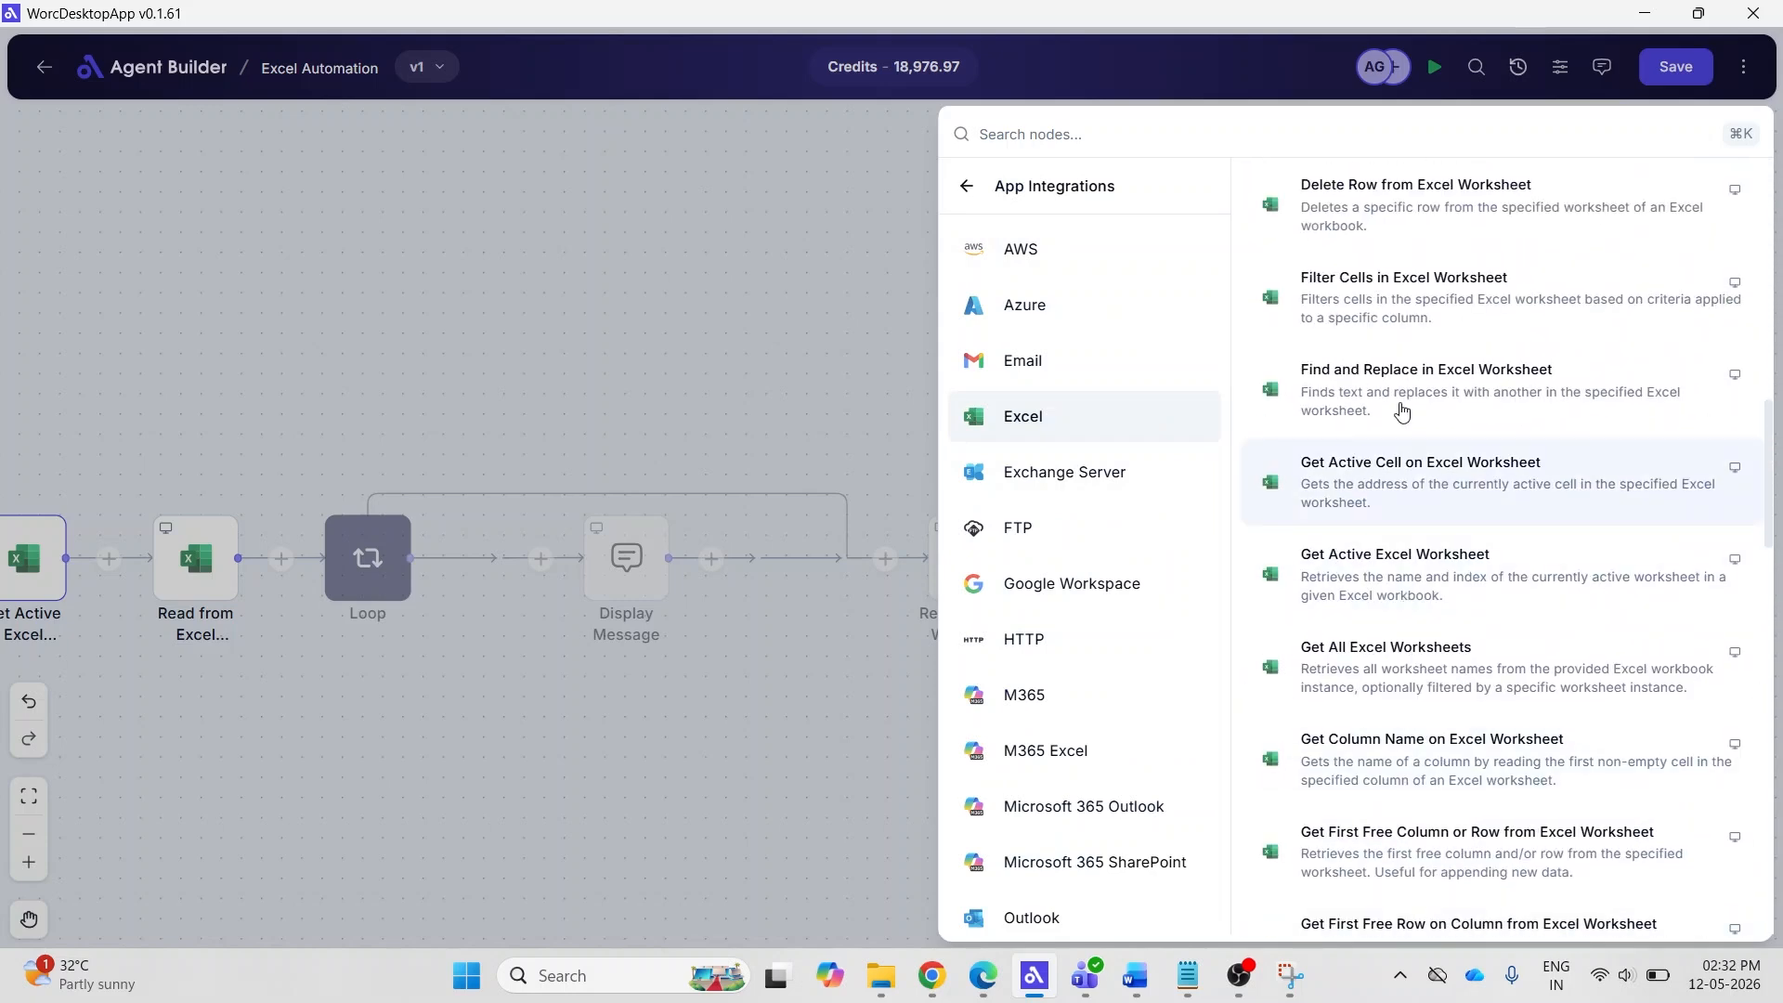
left_click(1401, 381)
Set the Find and Replace node's worksheet instance to {{WorksheetInstance}} and its search mode to Find and Replace.
left_click(1349, 299)
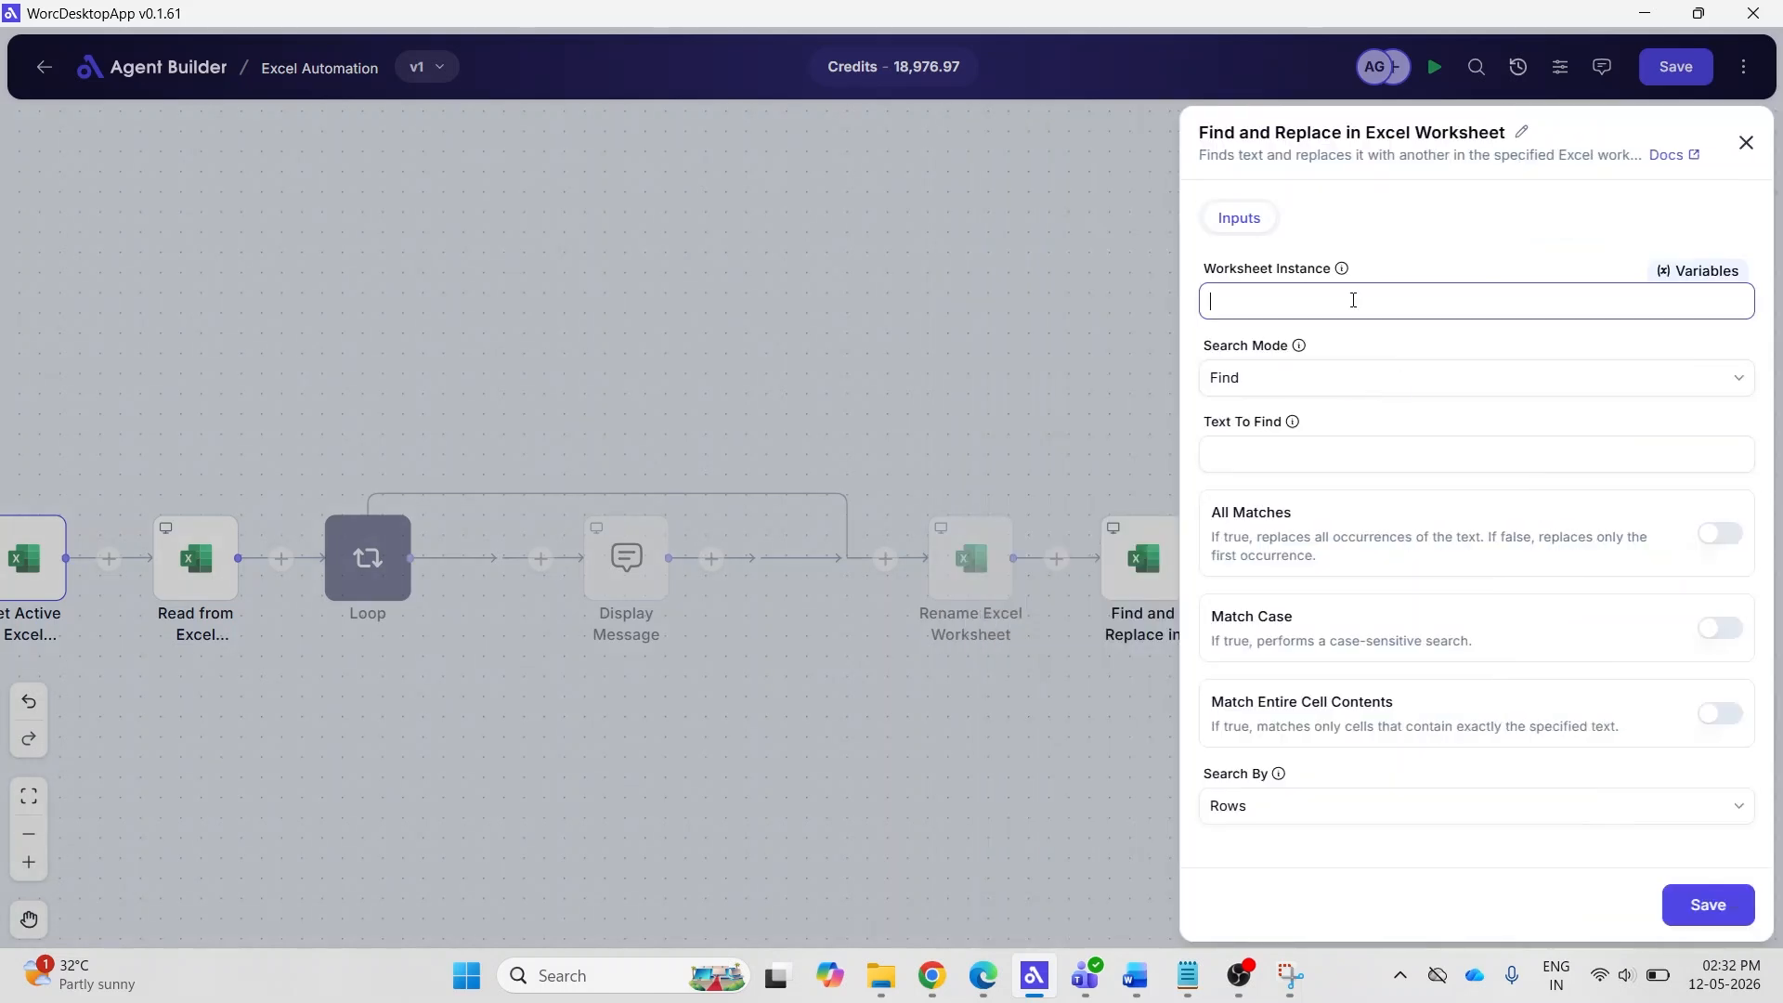
left_click(1666, 271)
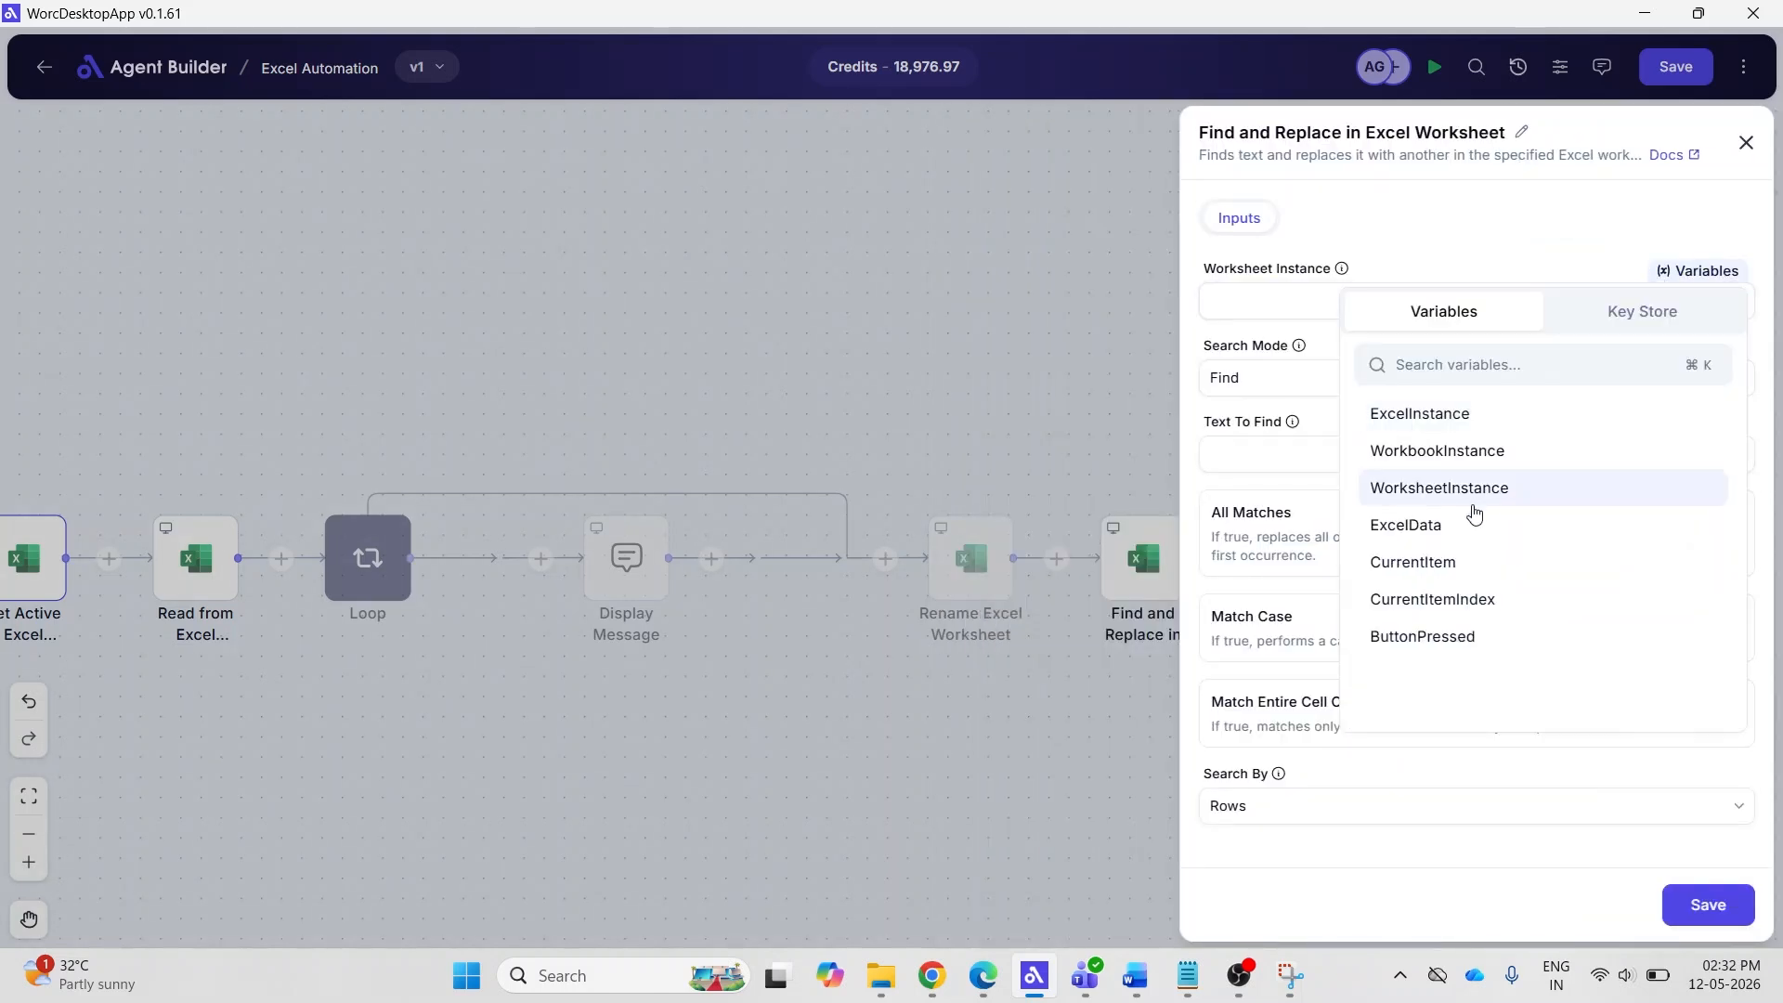
left_click(1476, 490)
left_click(1397, 378)
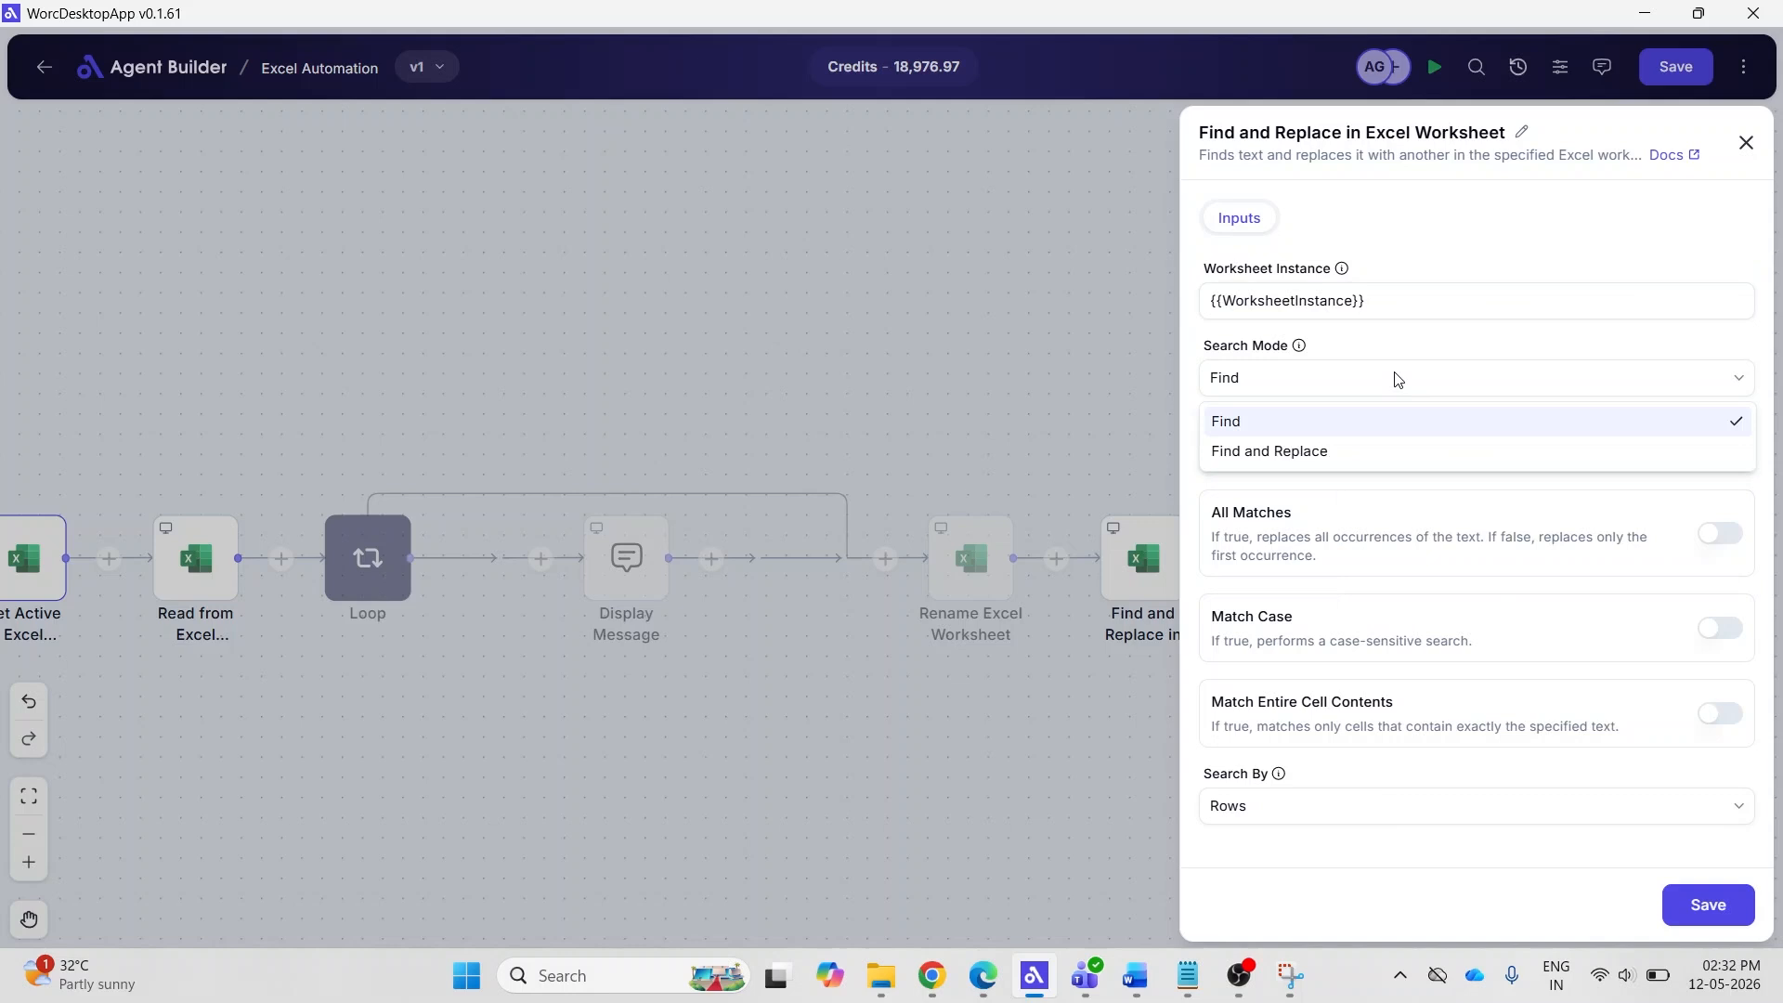
left_click(1375, 461)
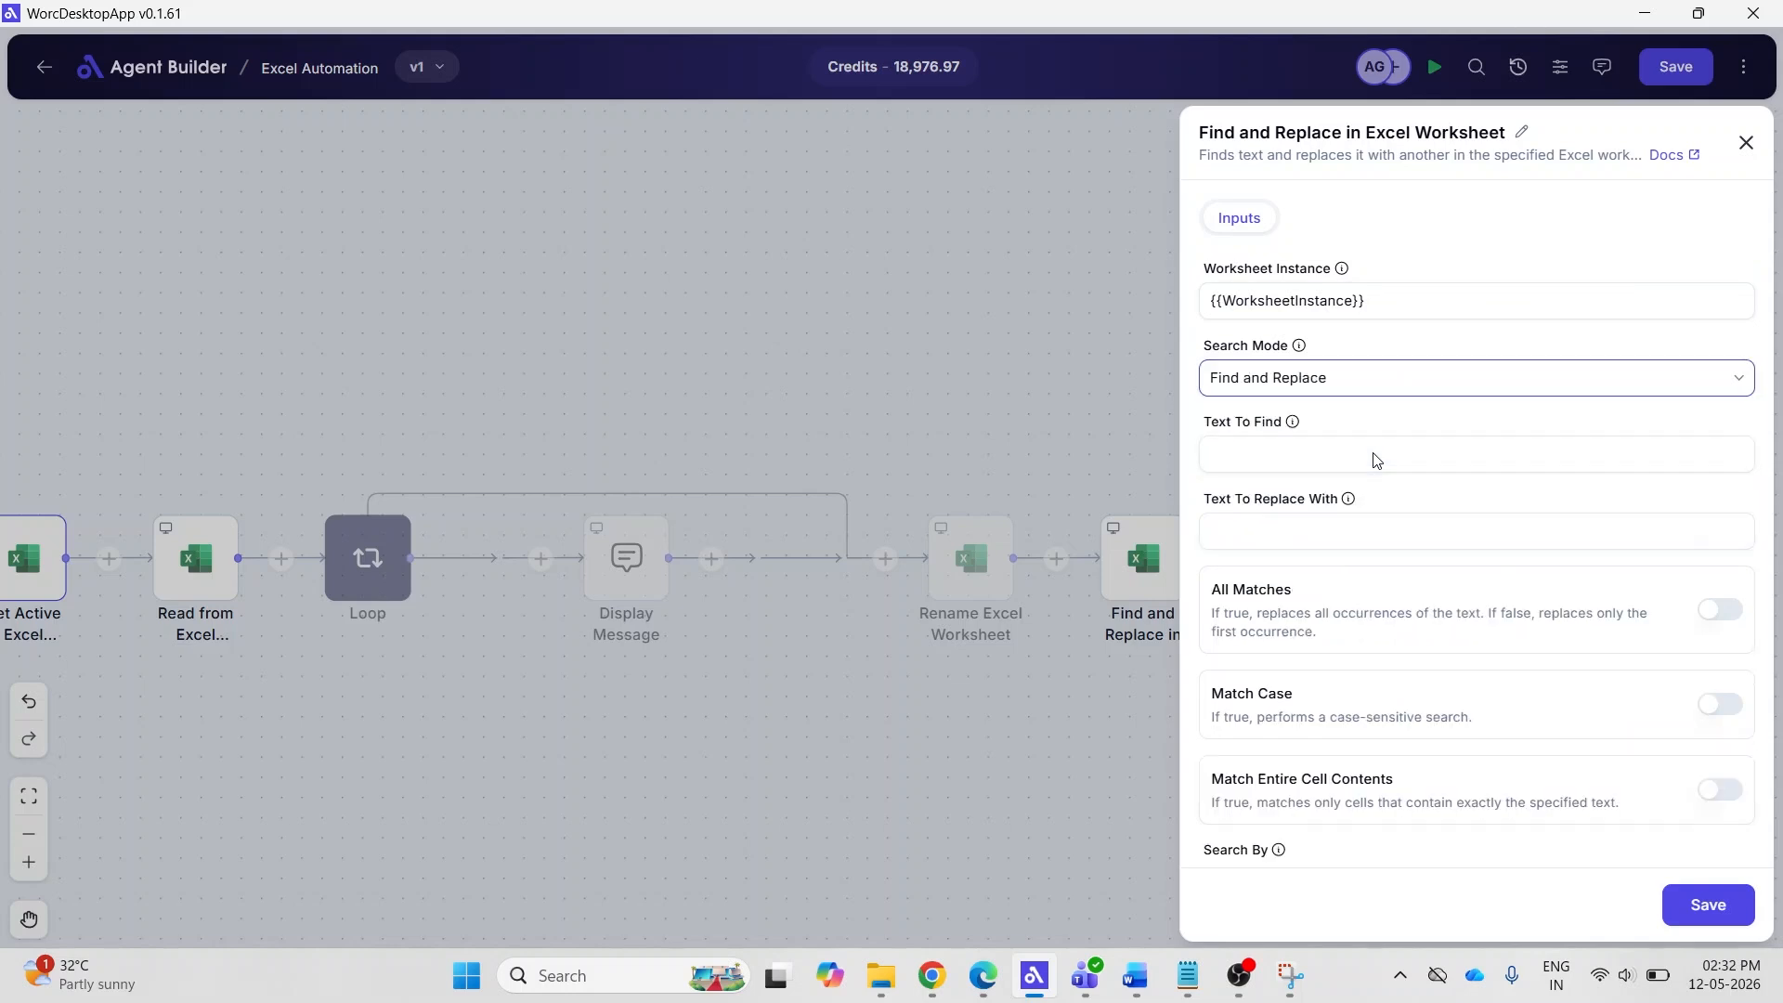
Set the text to find to USA and the replacement text to United States.
left_click(1352, 452)
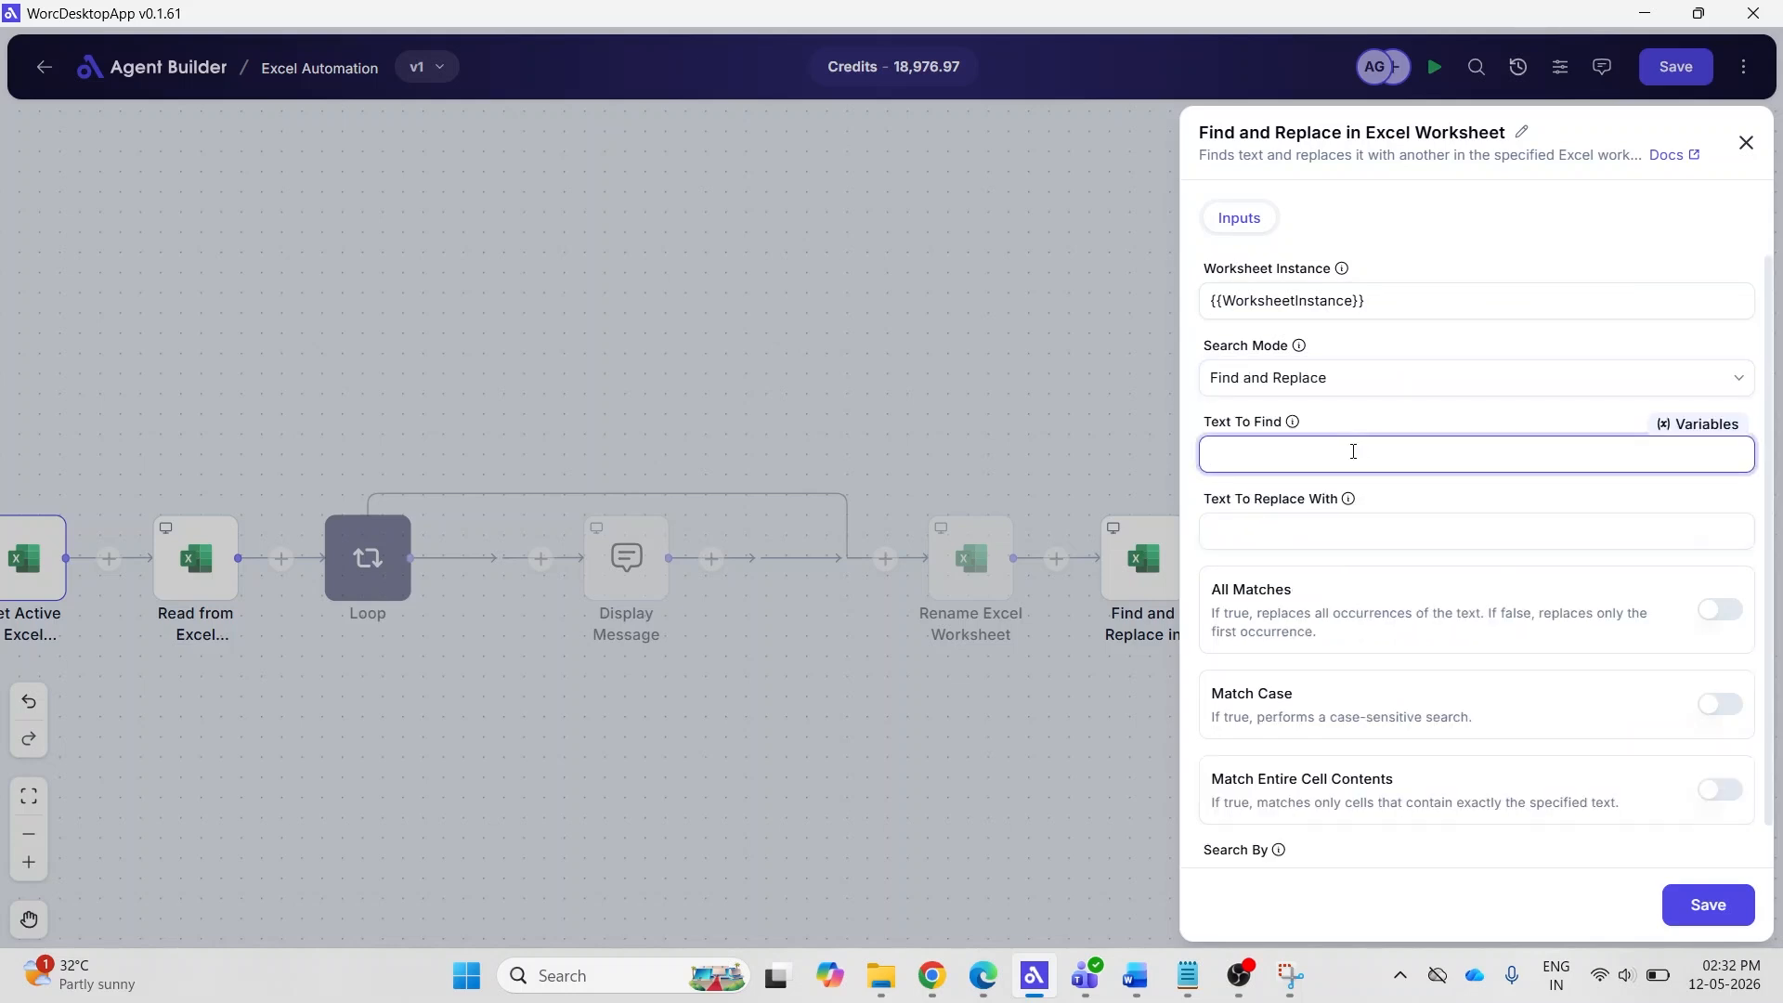
type("USA")
left_click(1325, 530)
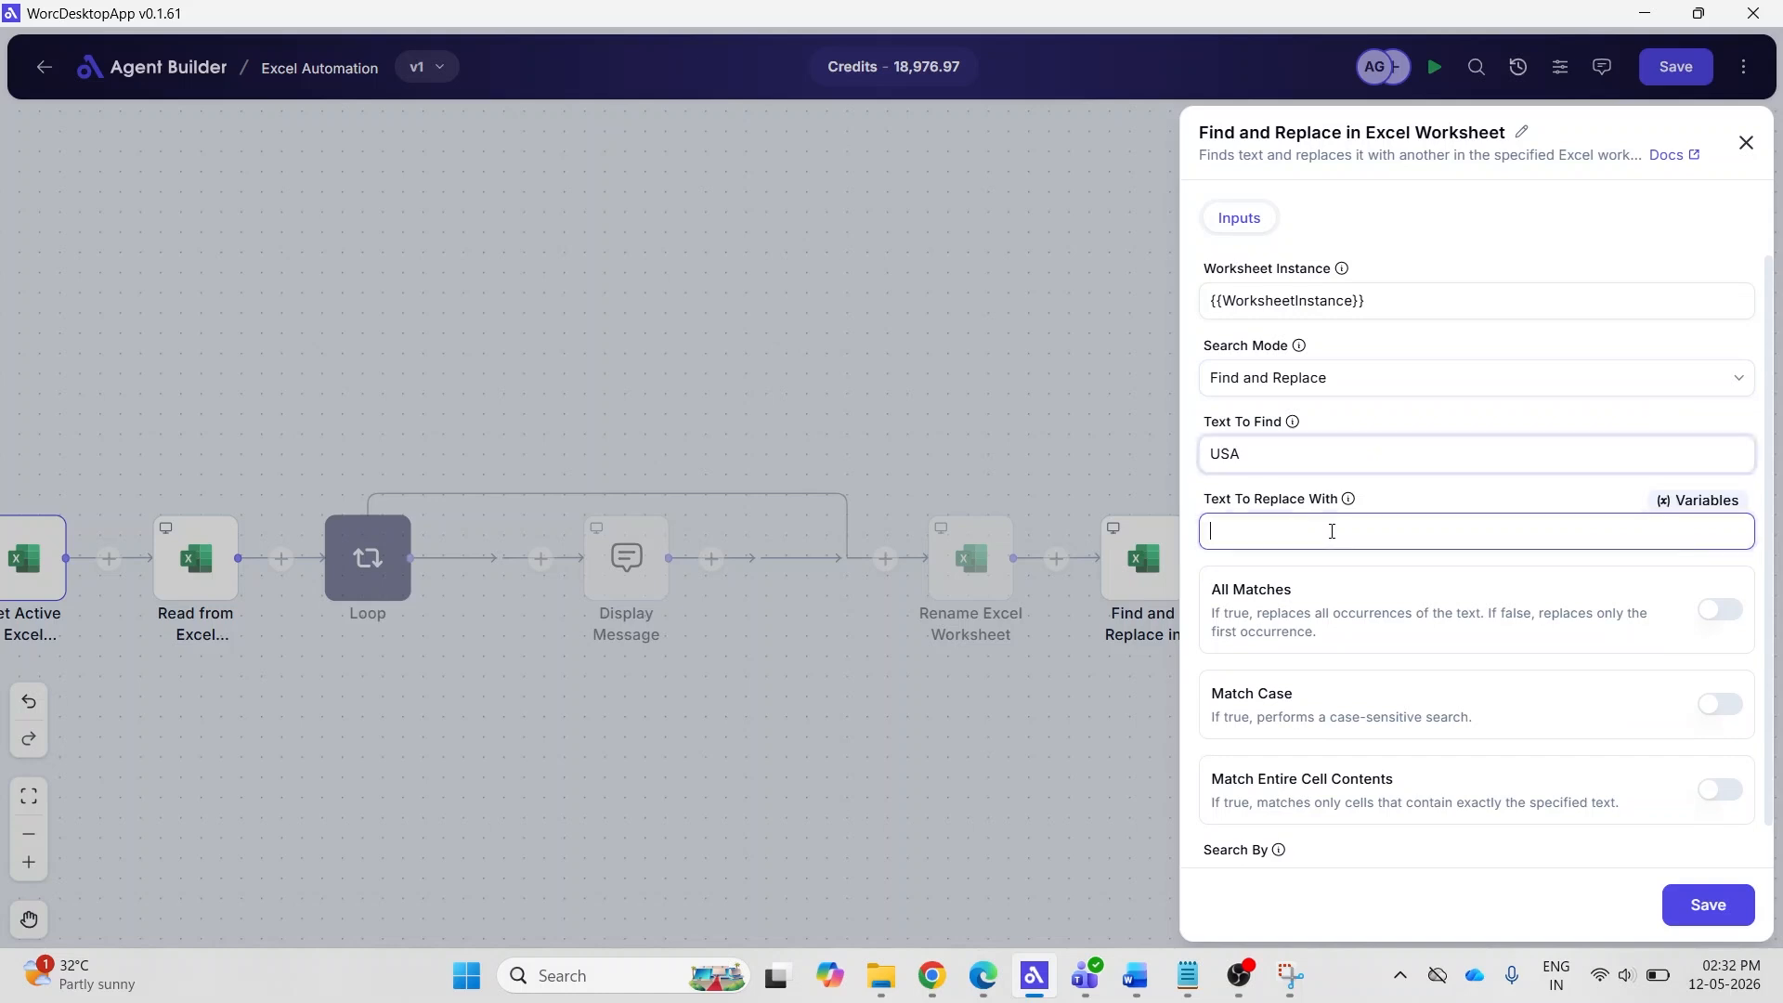
type("United States")
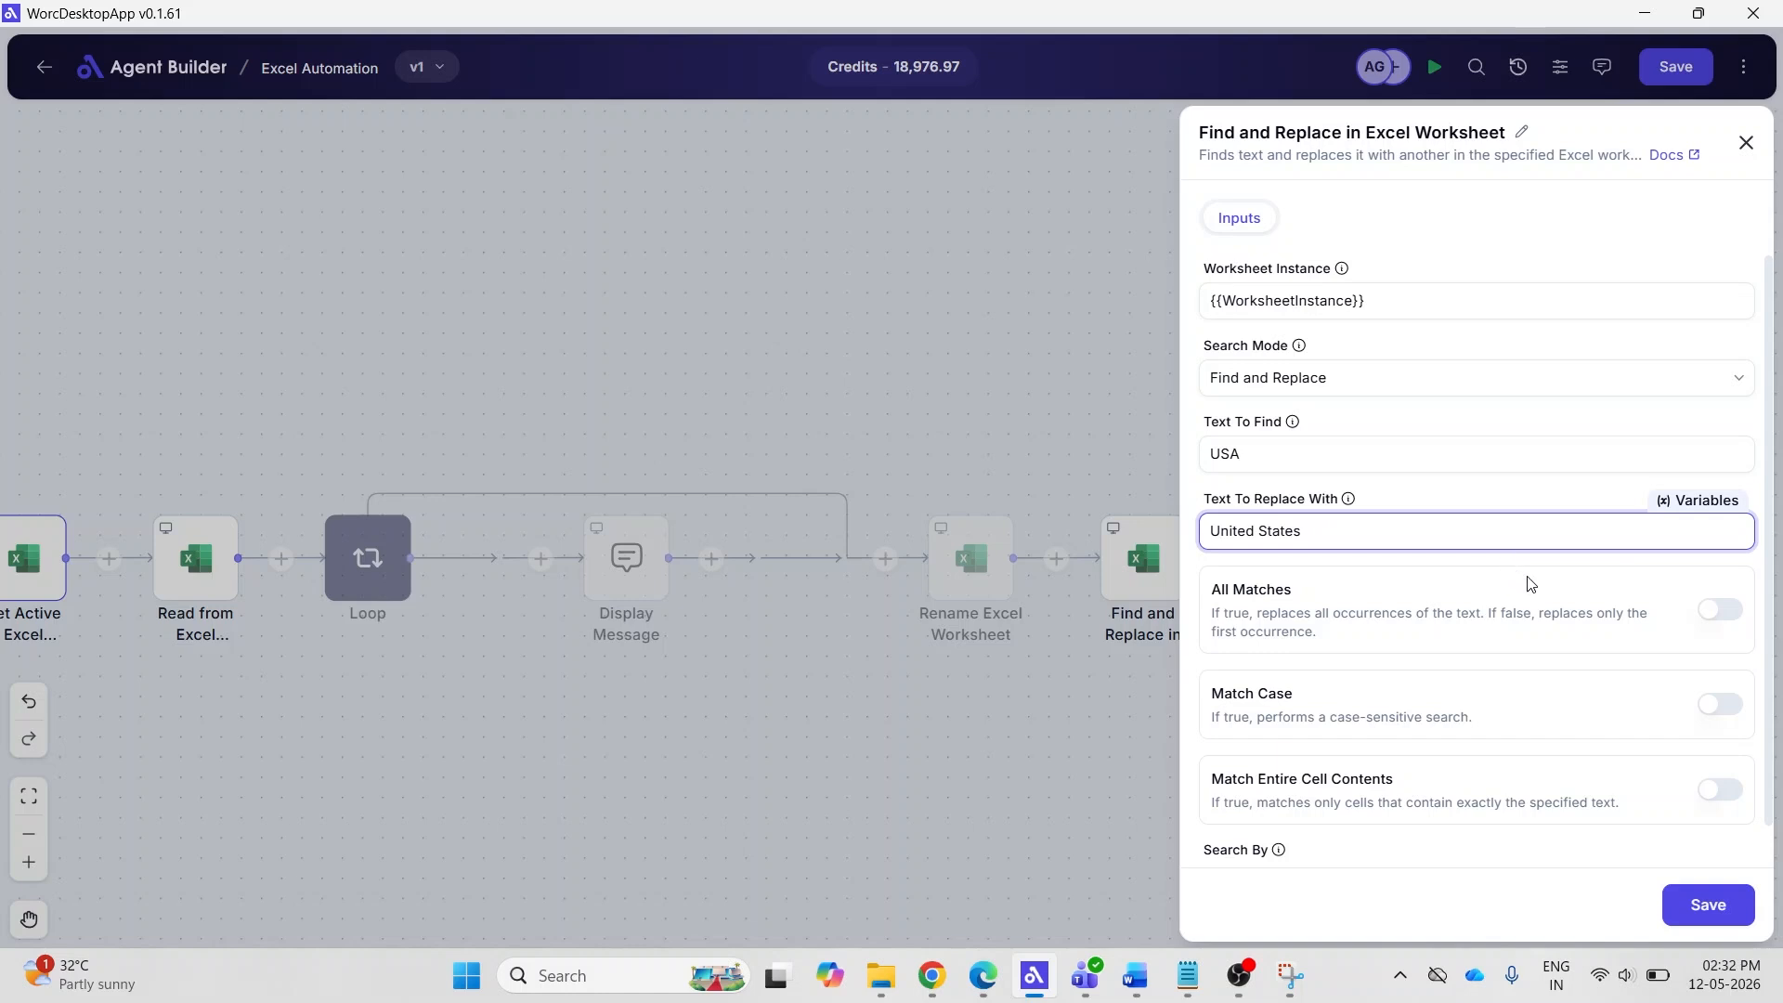
Enable All Matches and Match Entire Cell Contents, and search by Rows.
left_click(1720, 611)
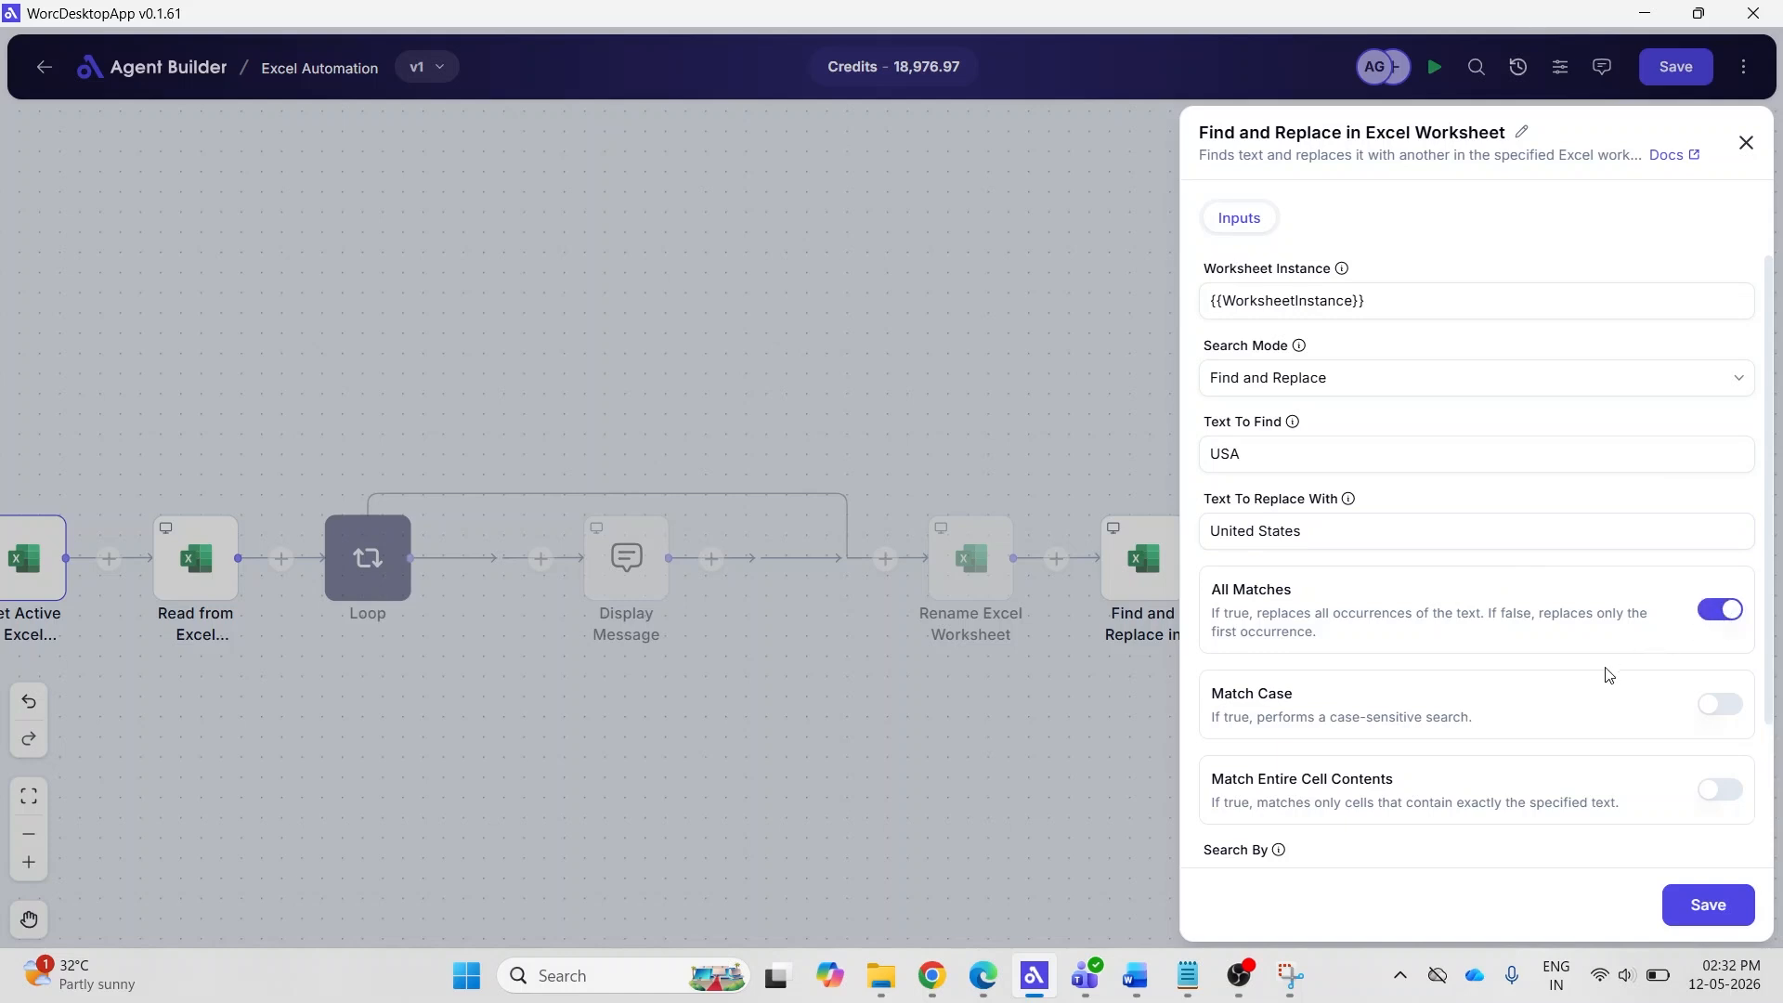
scroll(1609, 674, "down", 2)
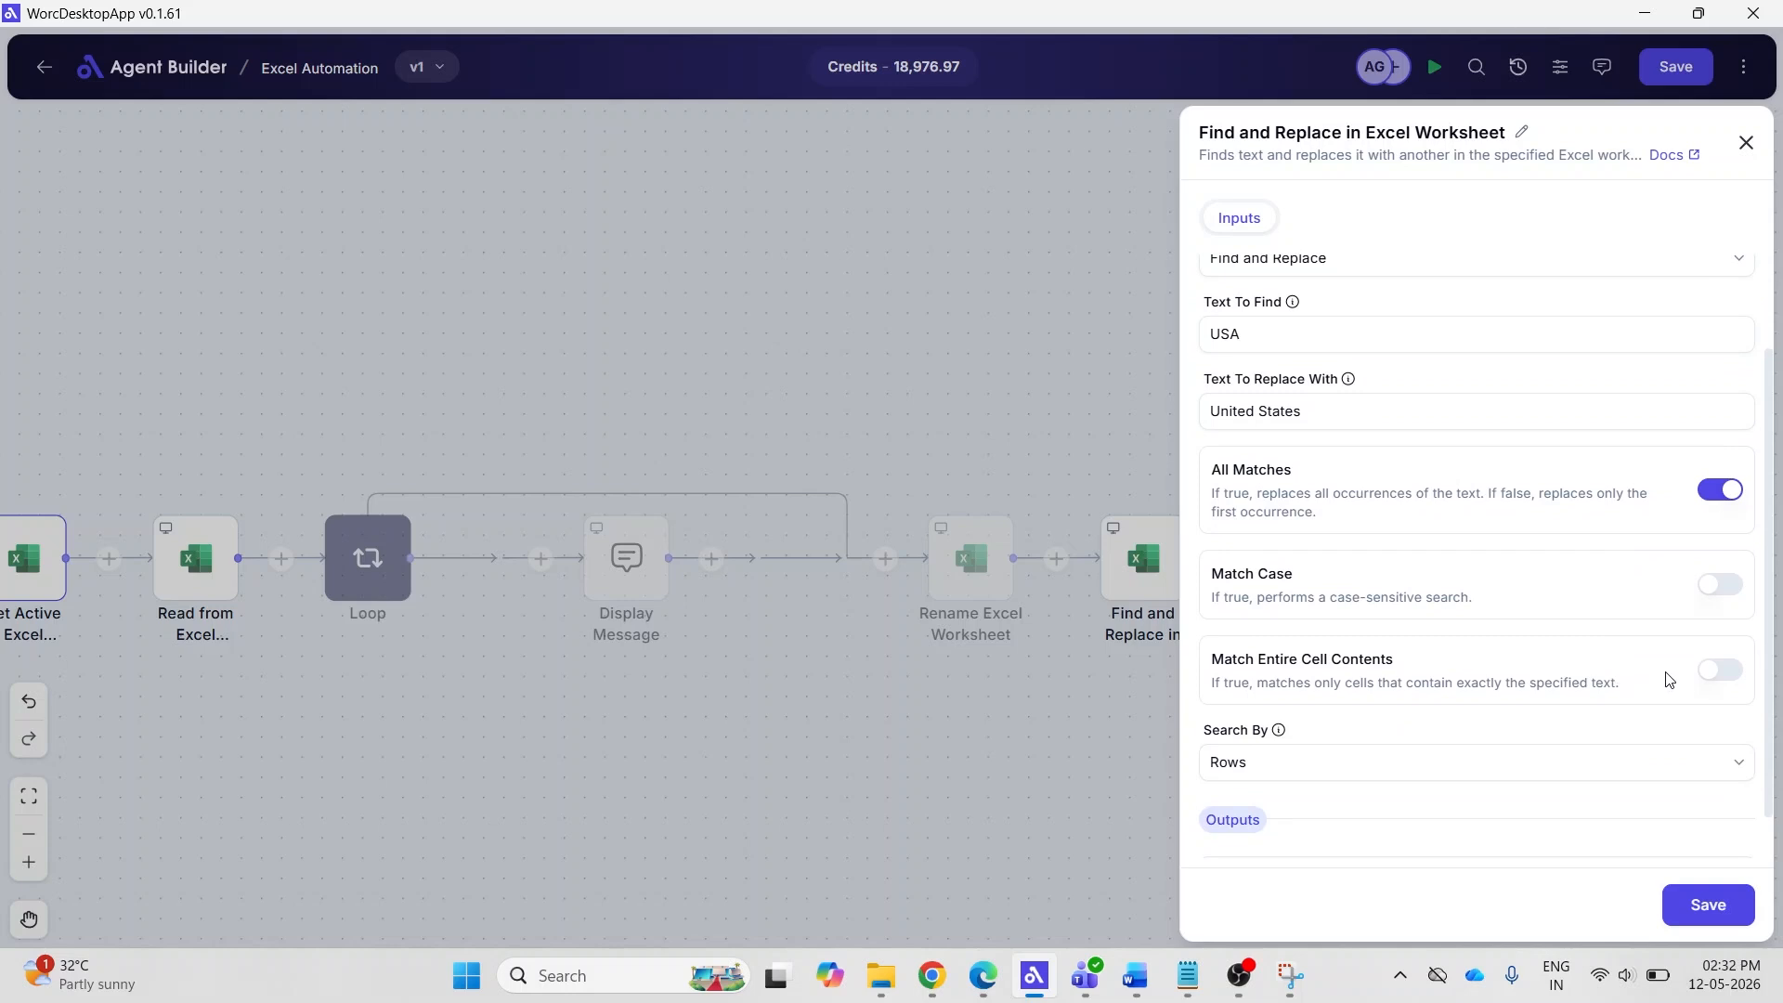
left_click(1714, 685)
scroll(1453, 680, "down", 2)
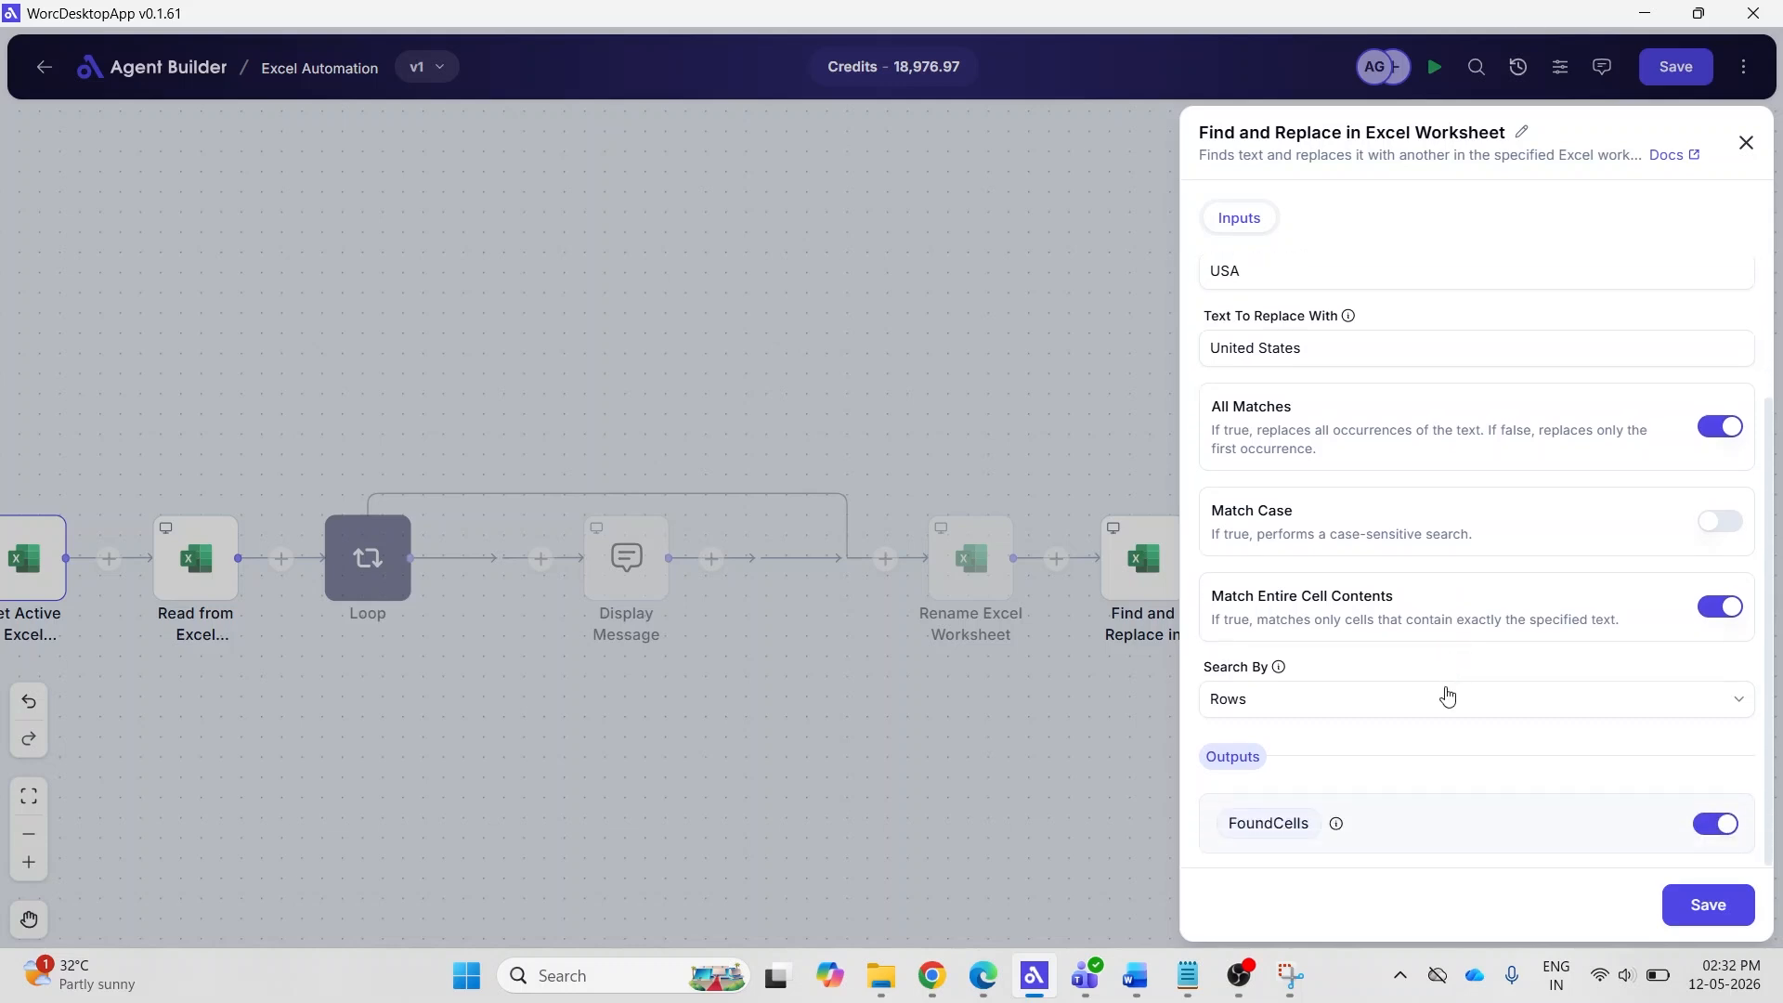
left_click(1448, 696)
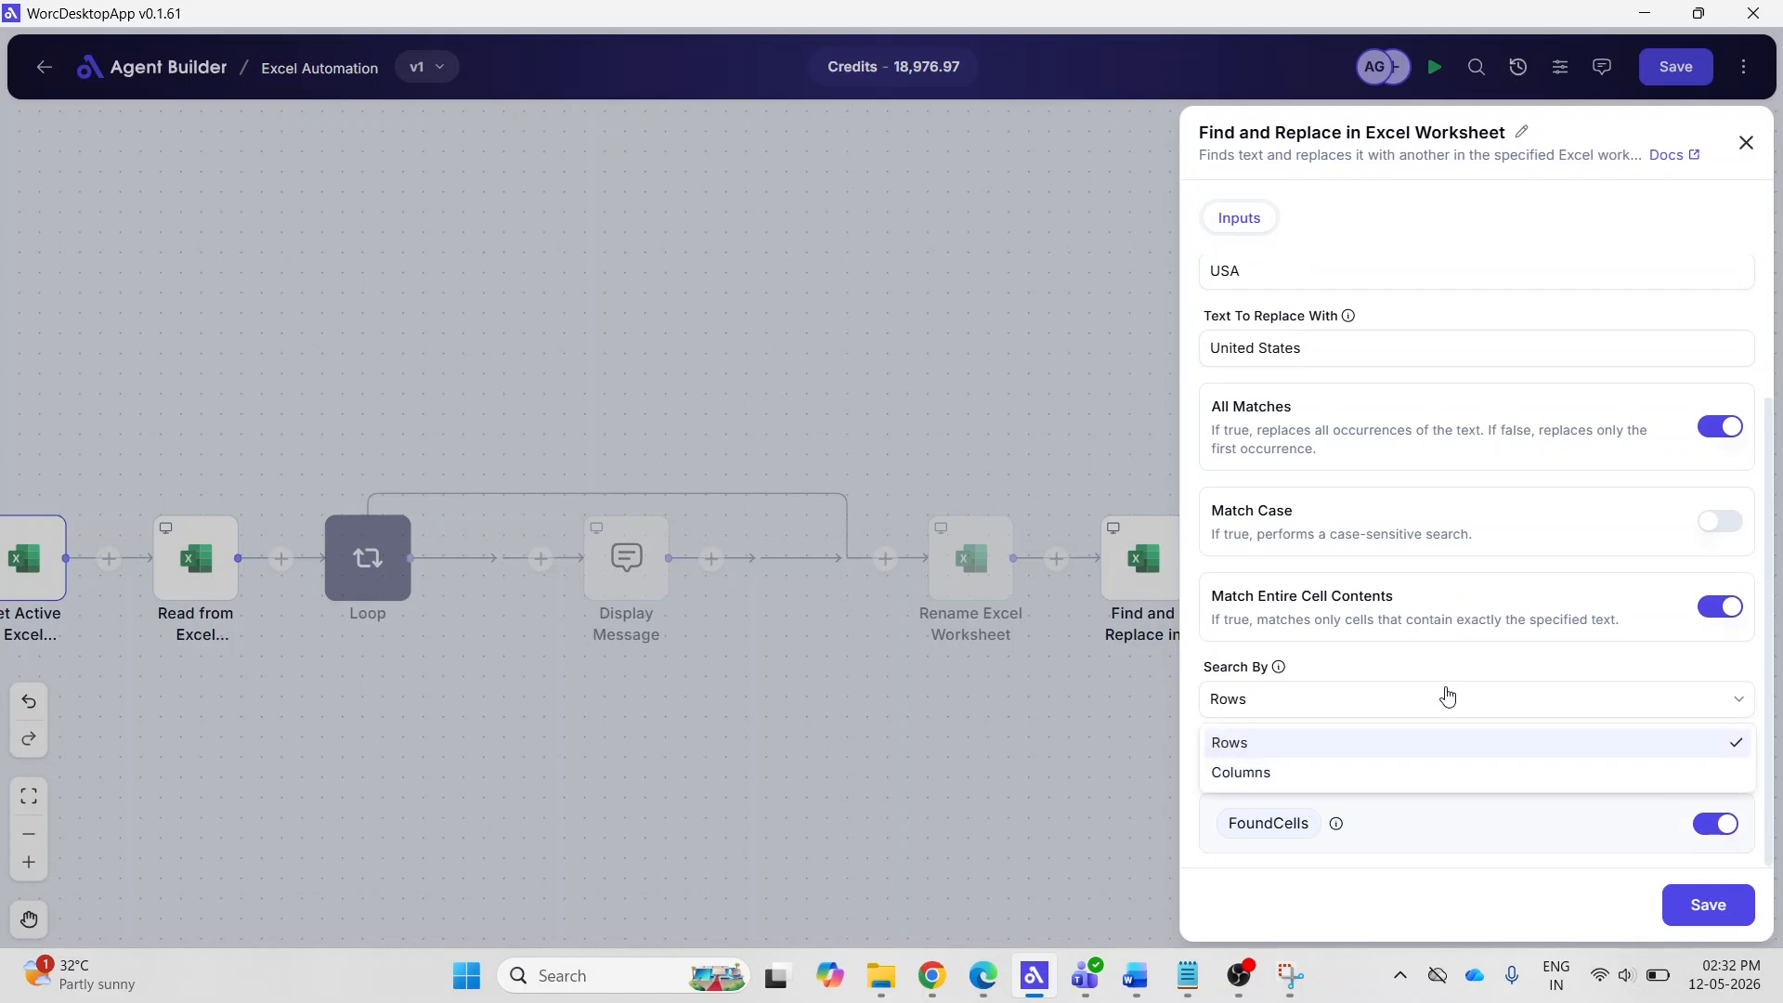
left_click(1438, 745)
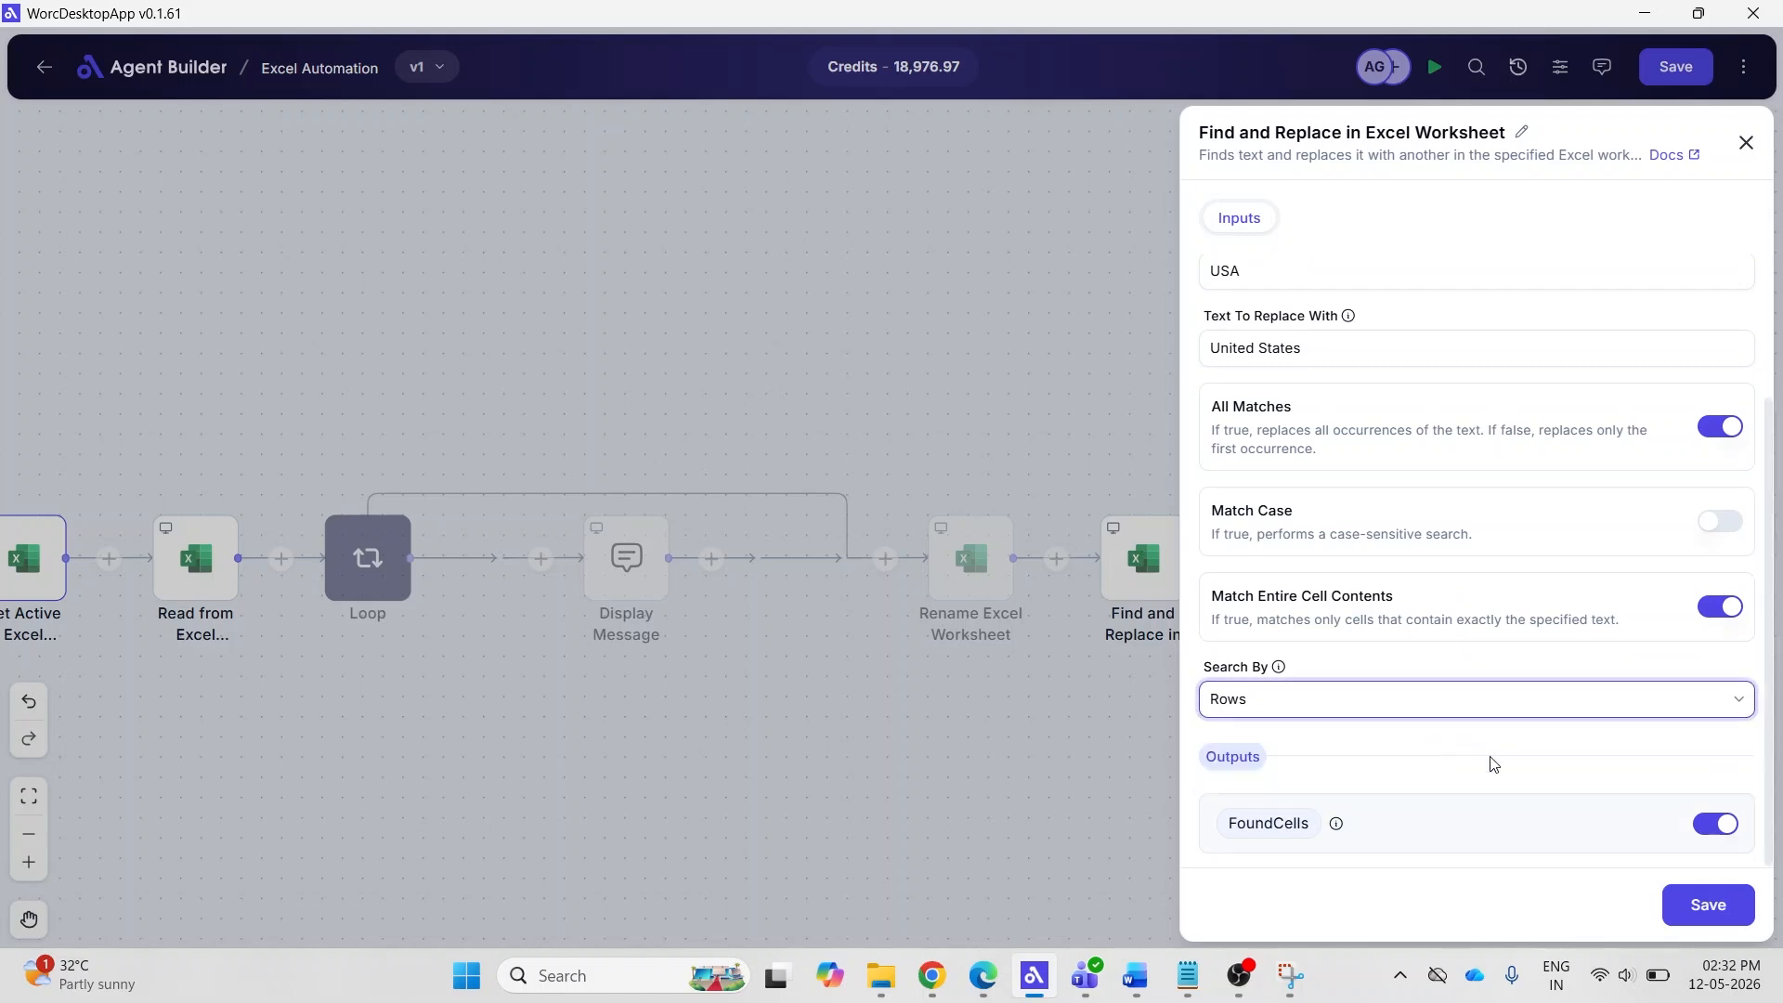
Save the Find and Replace node, run the workflow, and check the Country column in the workbook.
left_click(1688, 919)
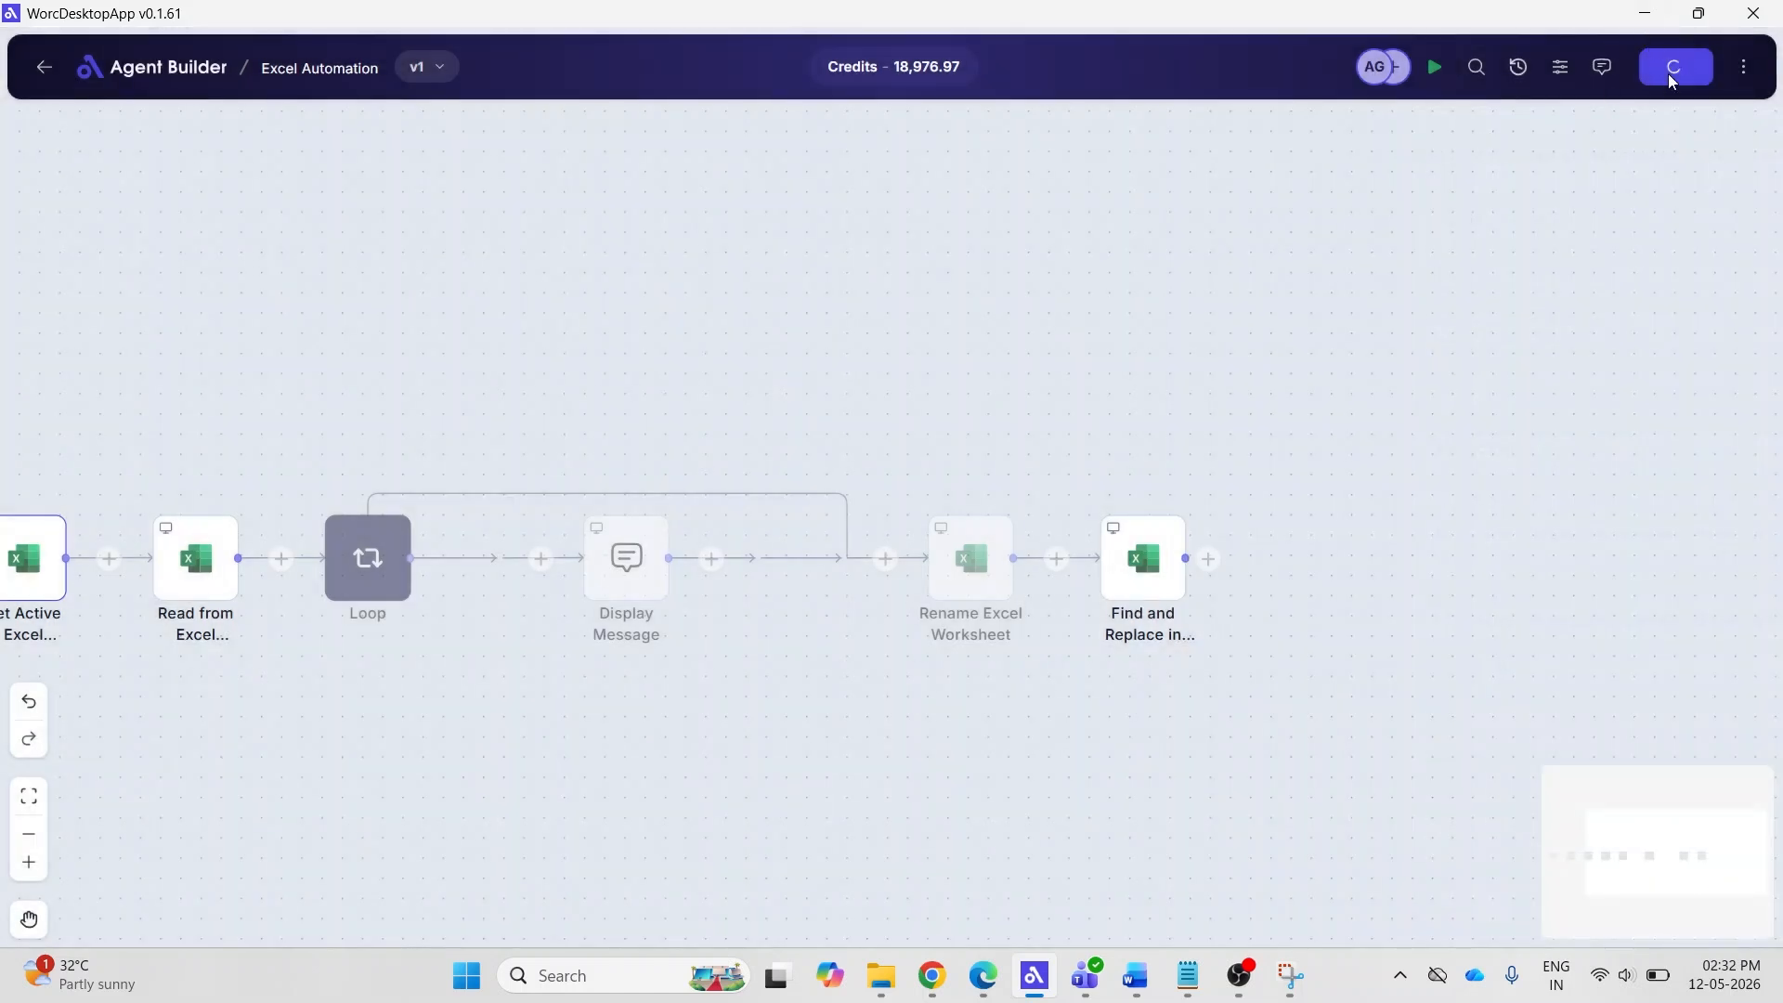
left_click(1435, 67)
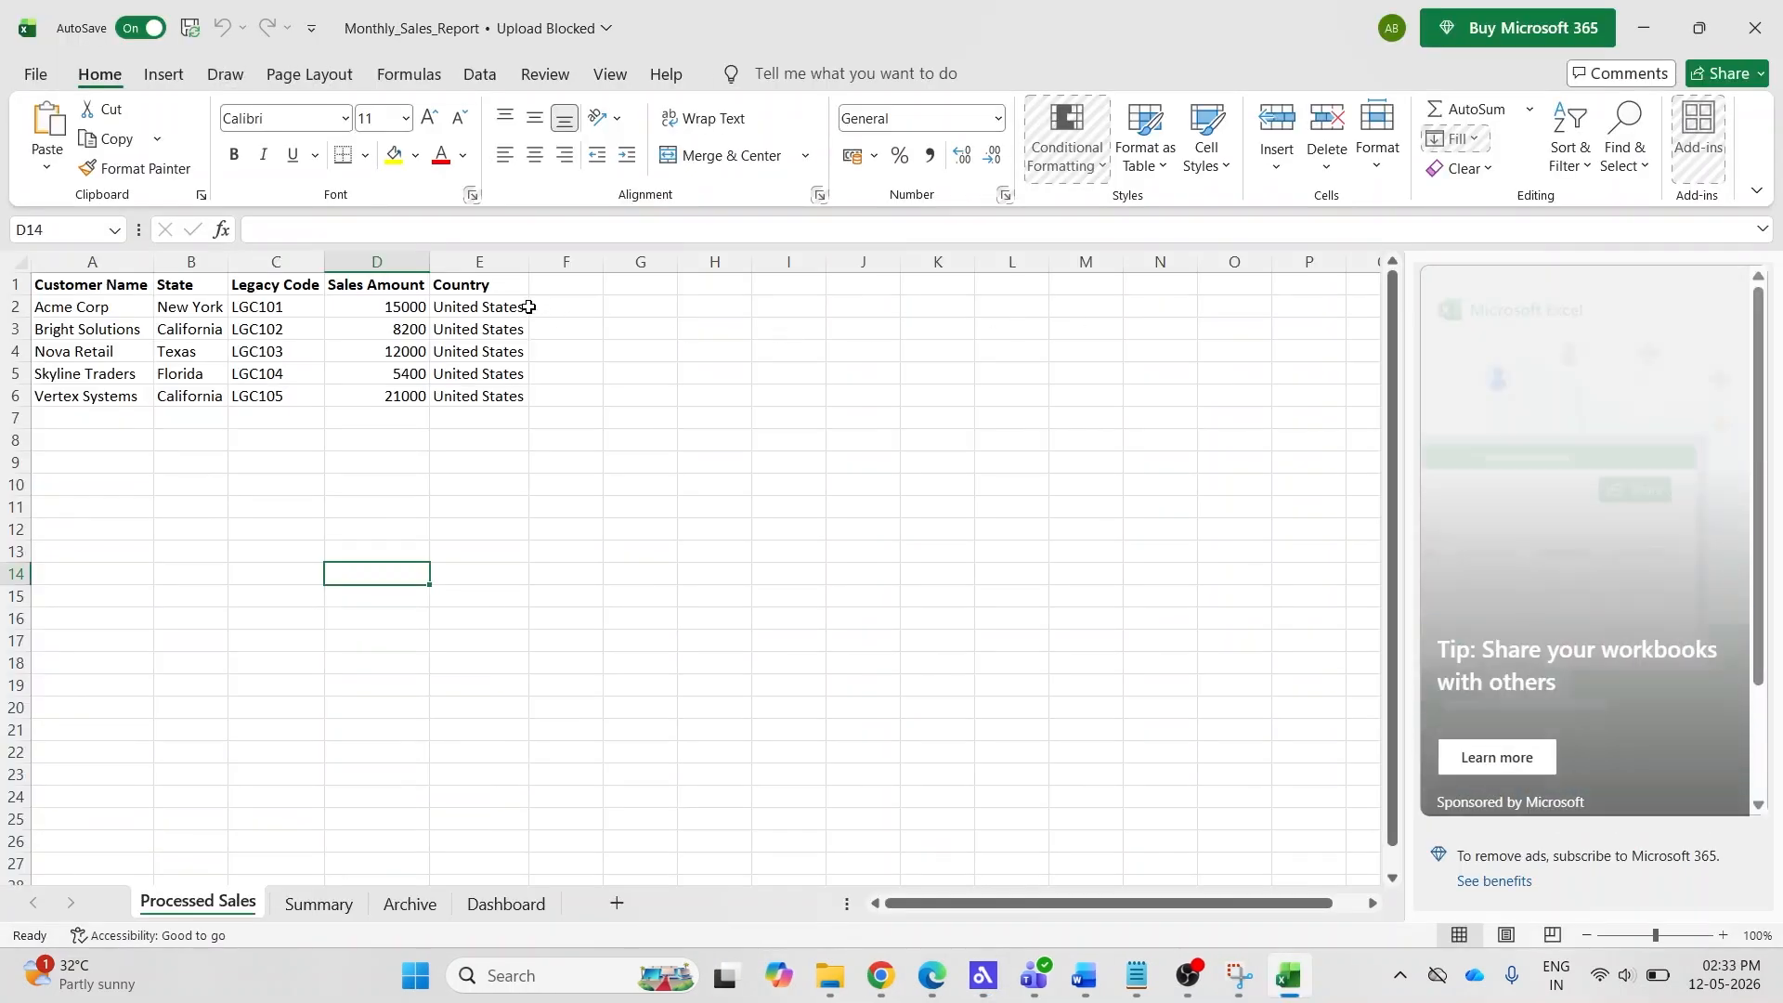
left_click_drag(518, 308, 498, 393)
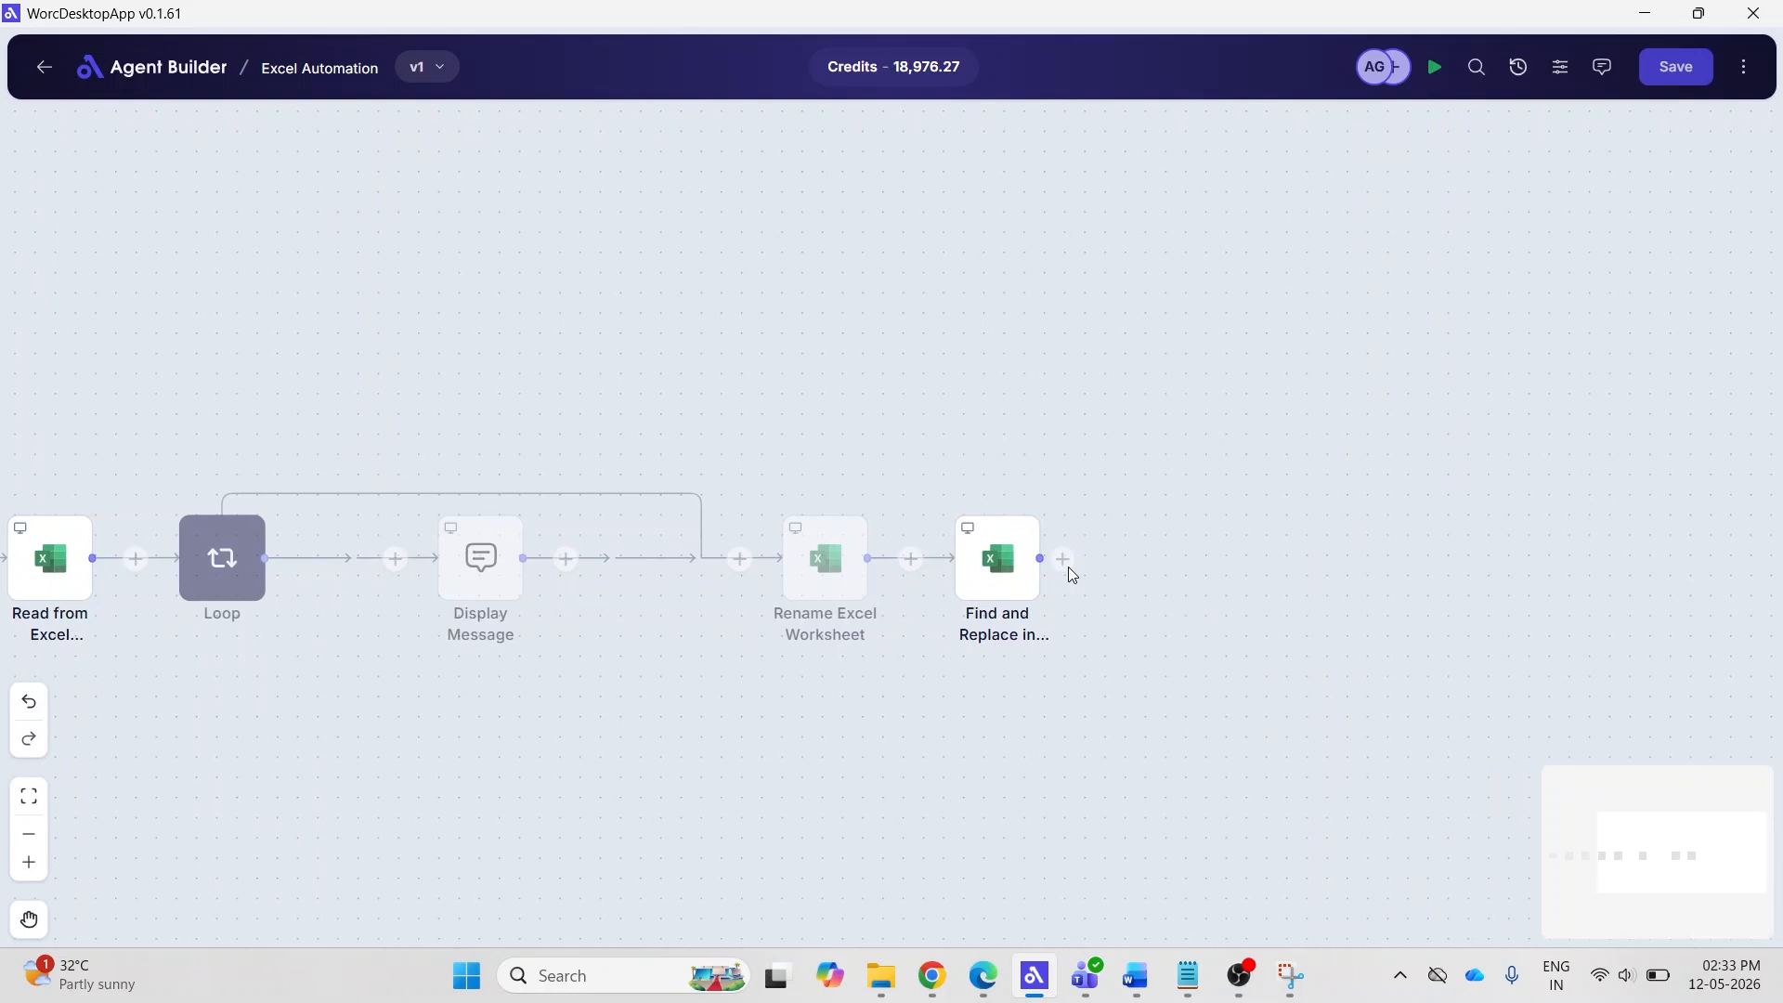
Add a Delete Column from Excel Worksheet node after the Find and Replace node.
left_click(1064, 561)
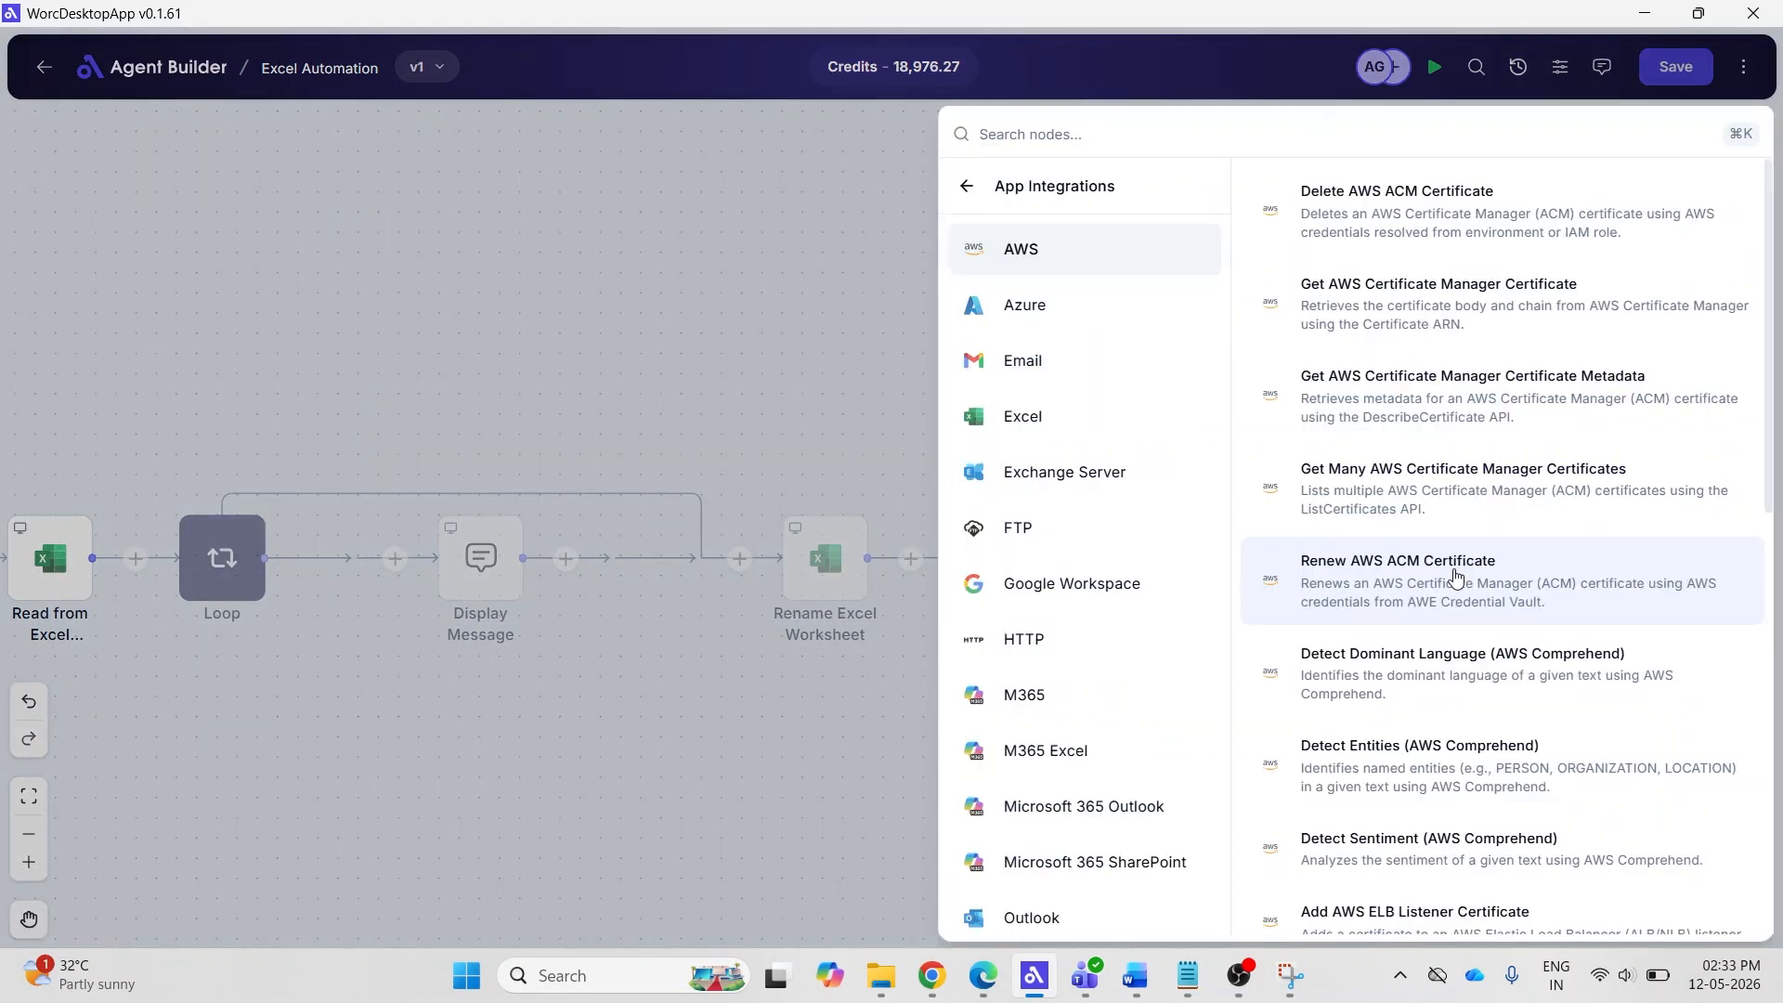
left_click(1126, 415)
scroll(1469, 625, "down", 2)
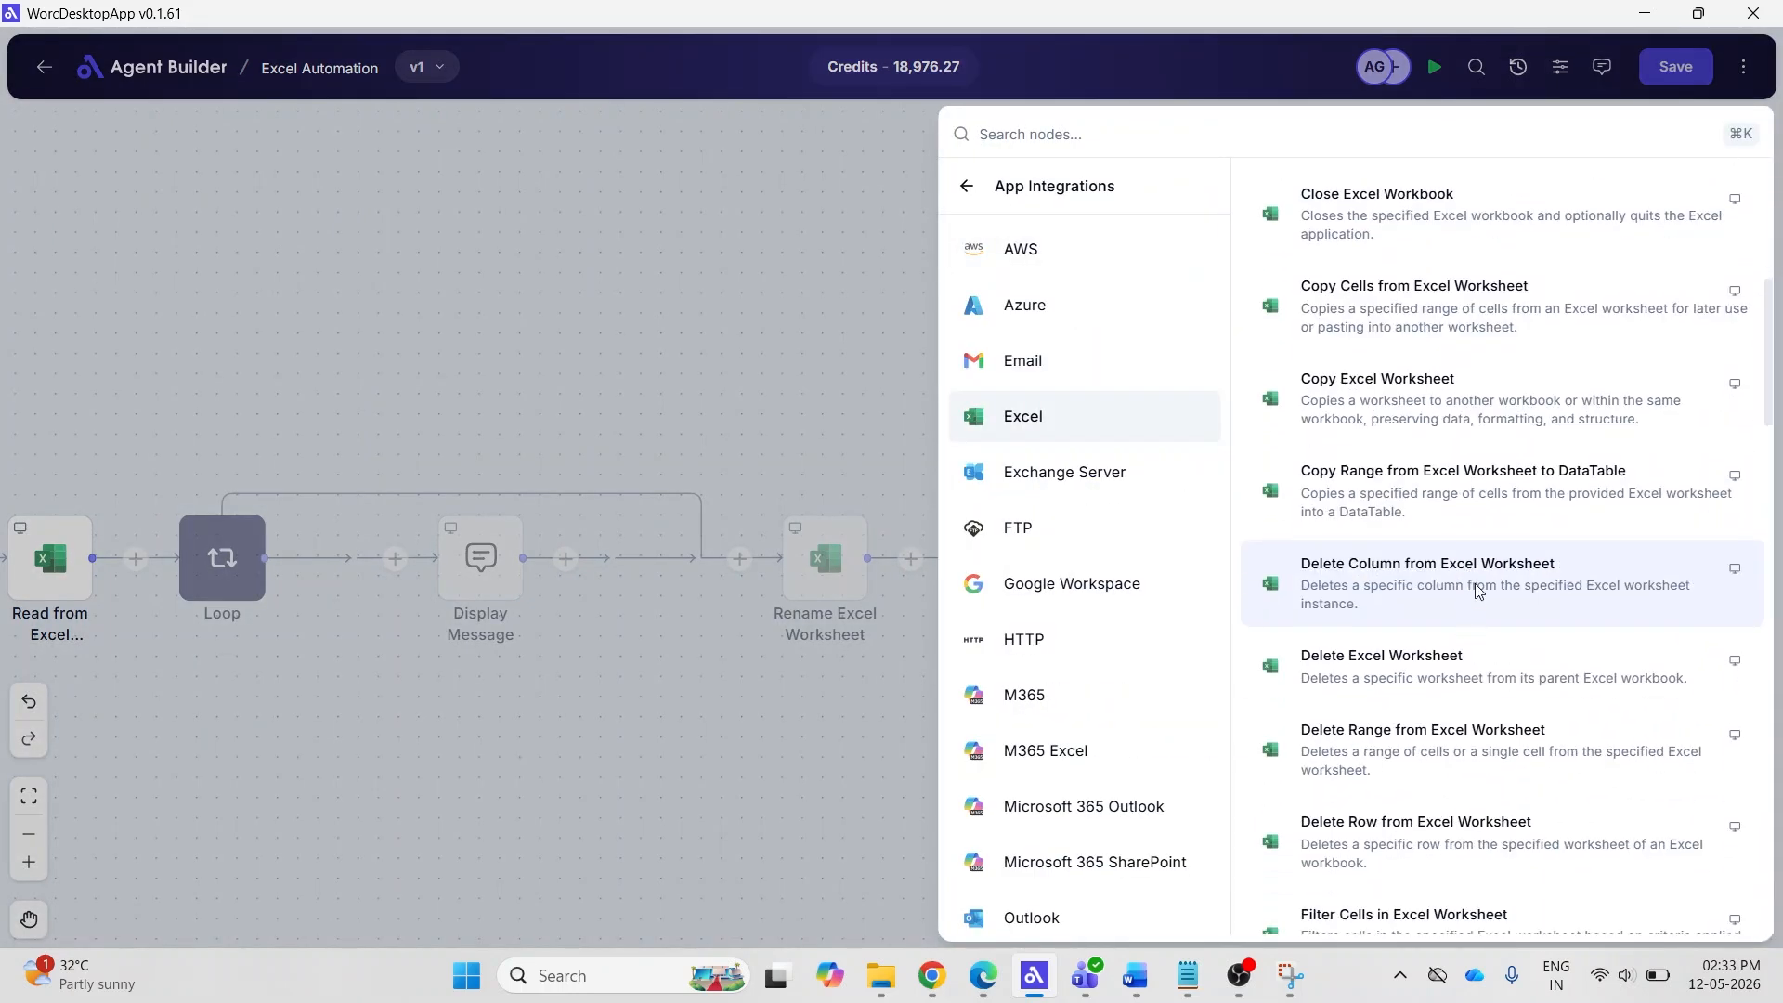
left_click(1478, 590)
Set the Delete Column node's worksheet instance to {{WorksheetInstance}} and column index to 3, and save the node.
left_click(1357, 288)
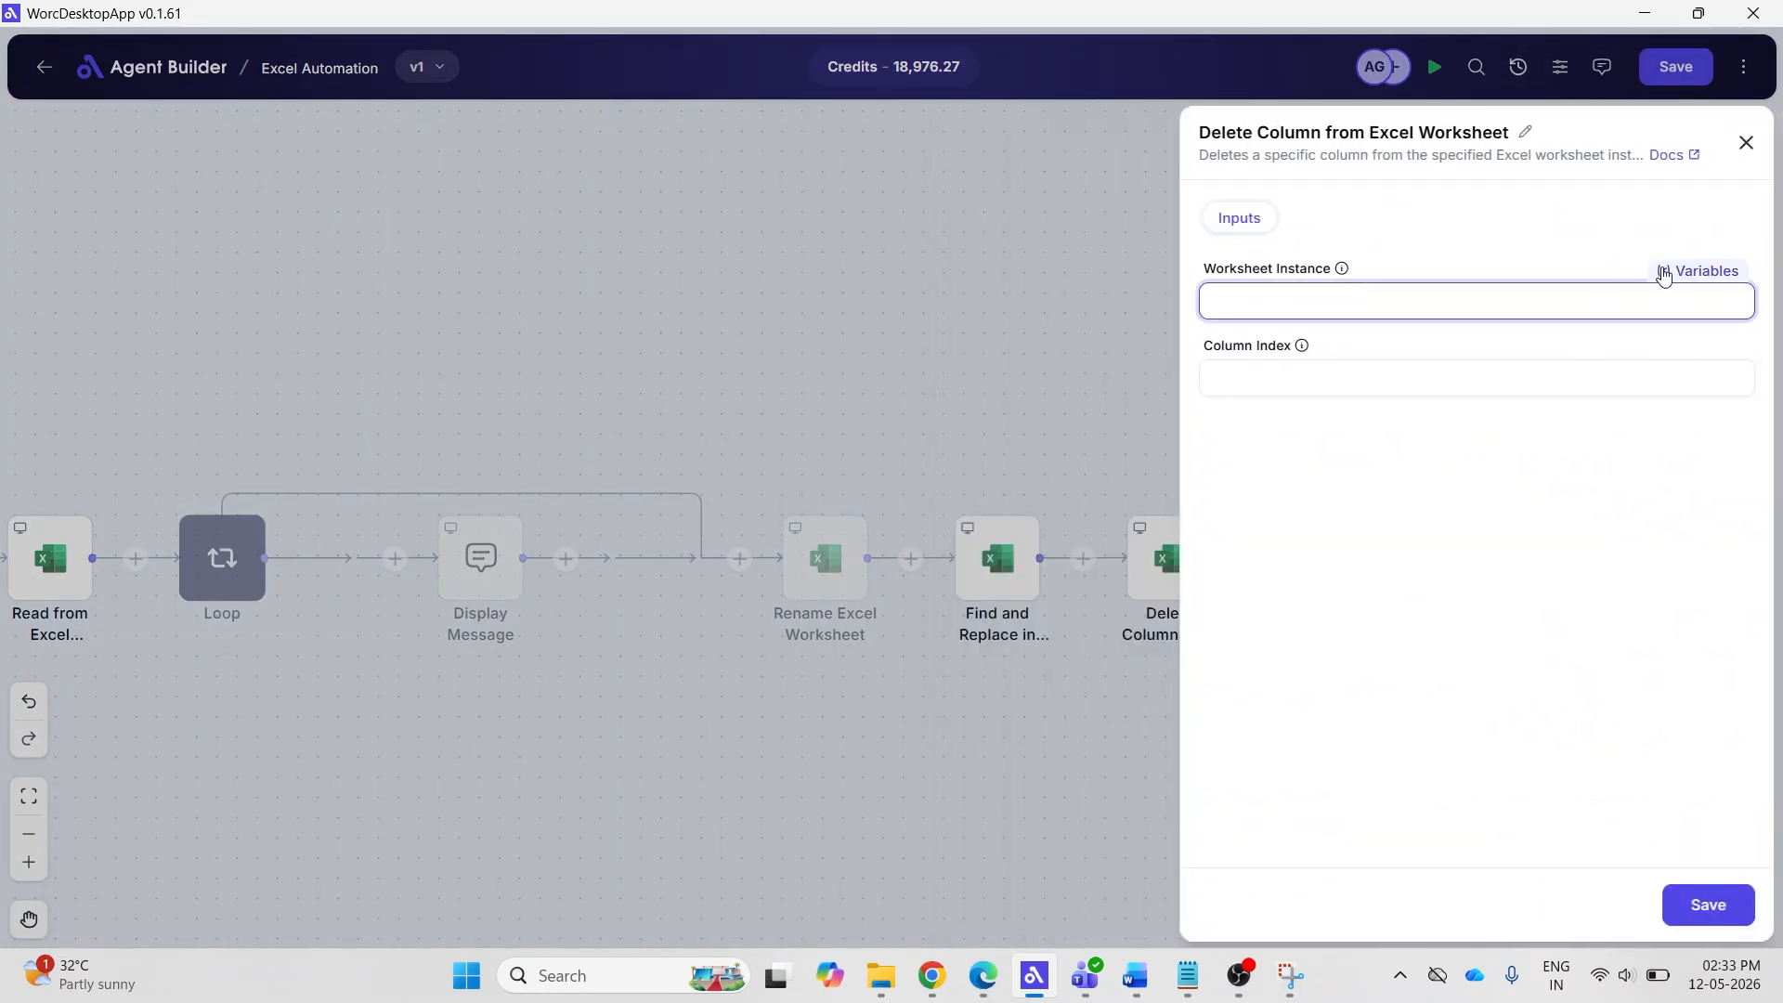
left_click(1663, 277)
left_click(1492, 489)
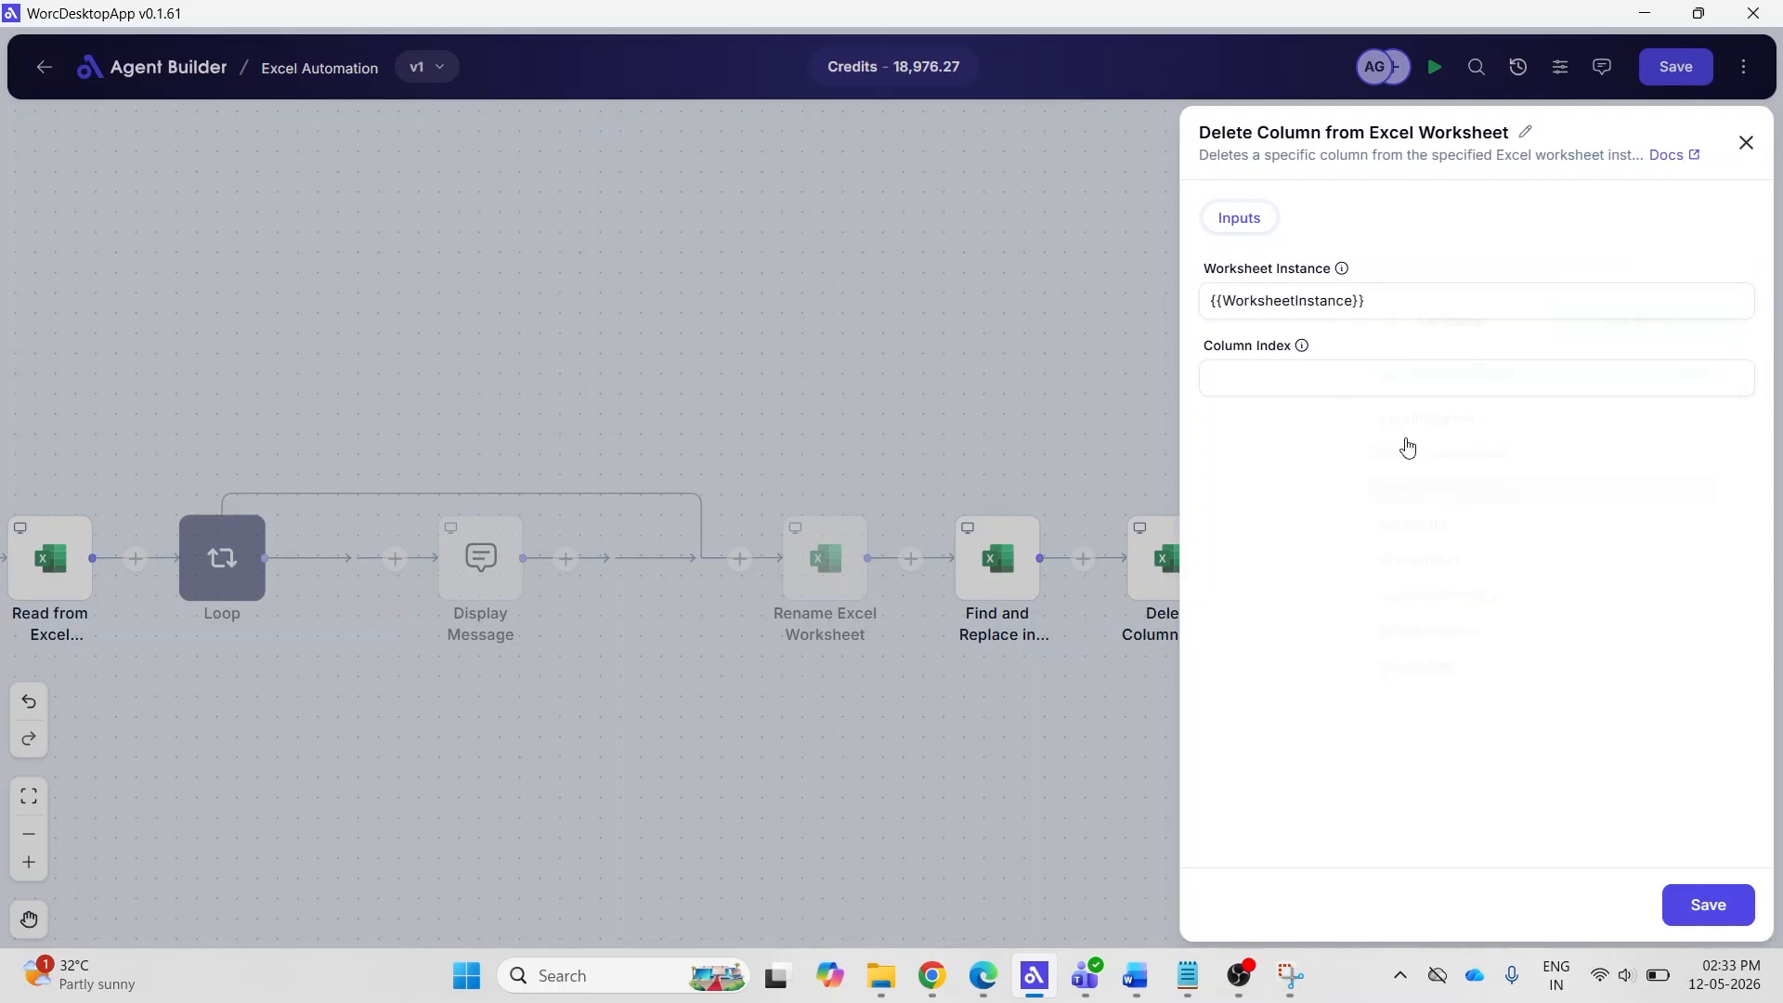
left_click(1319, 379)
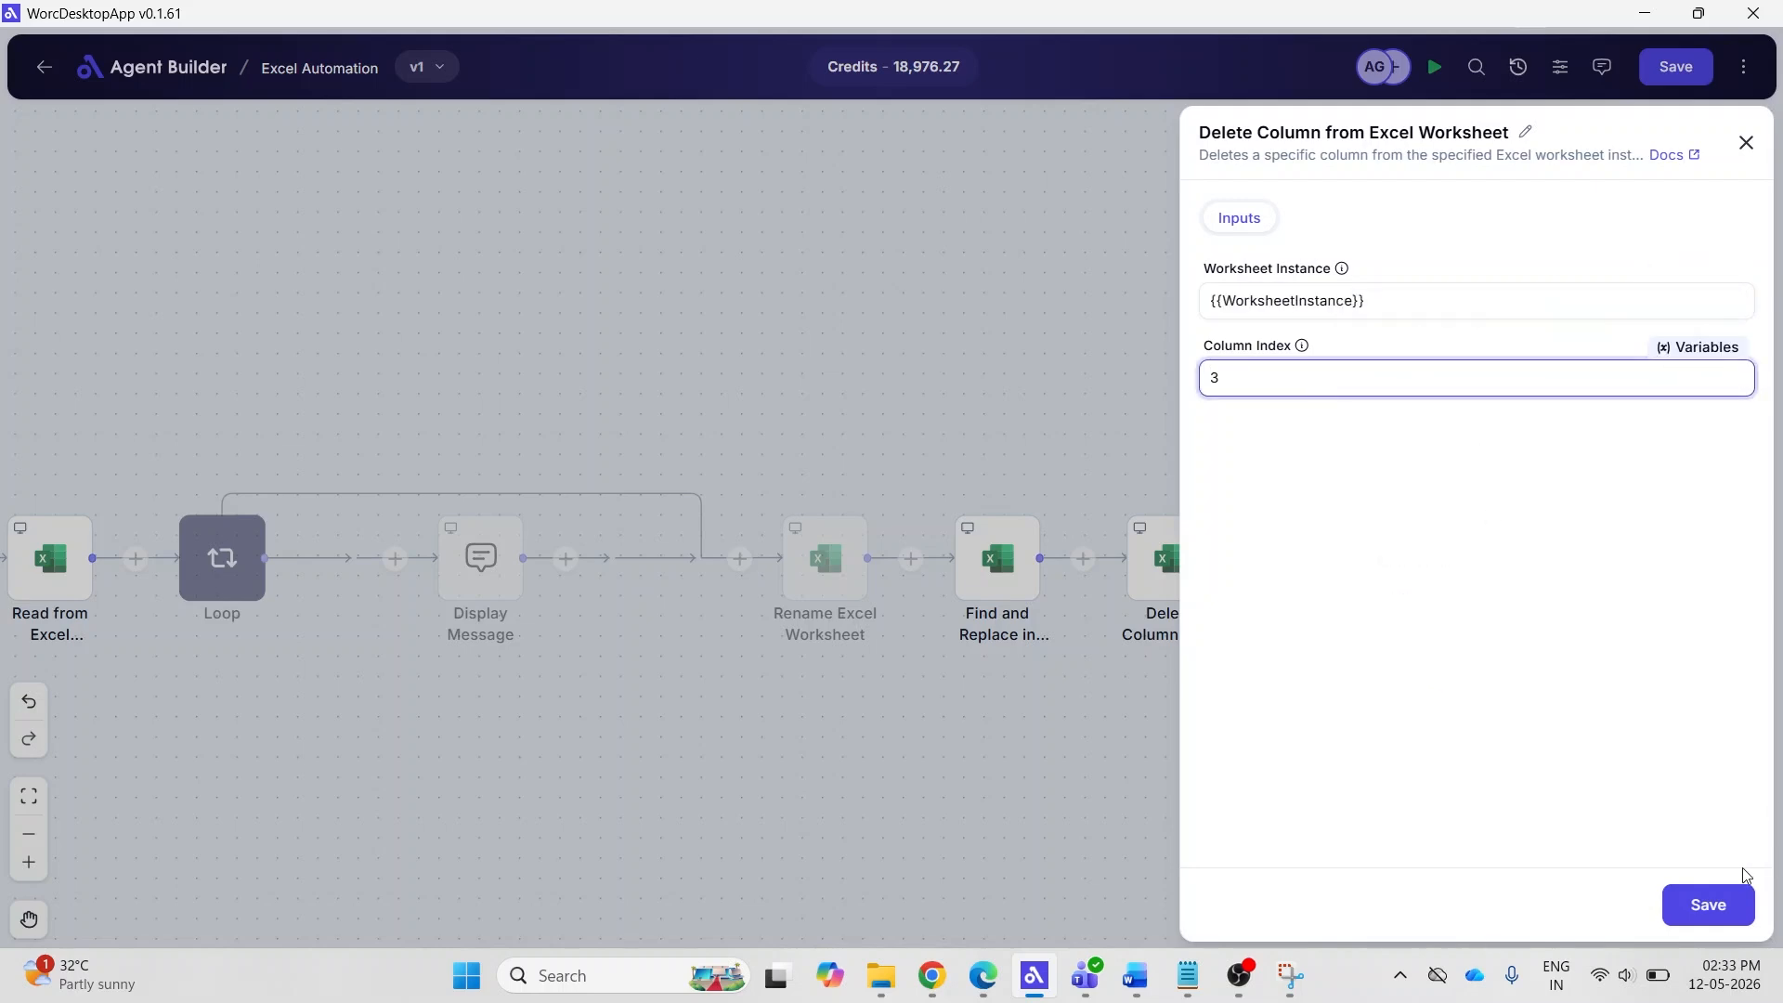
left_click(1713, 905)
Save and run the workflow, and switch to the Monthly_Sales_Report workbook in Excel to check the columns.
left_click(1680, 74)
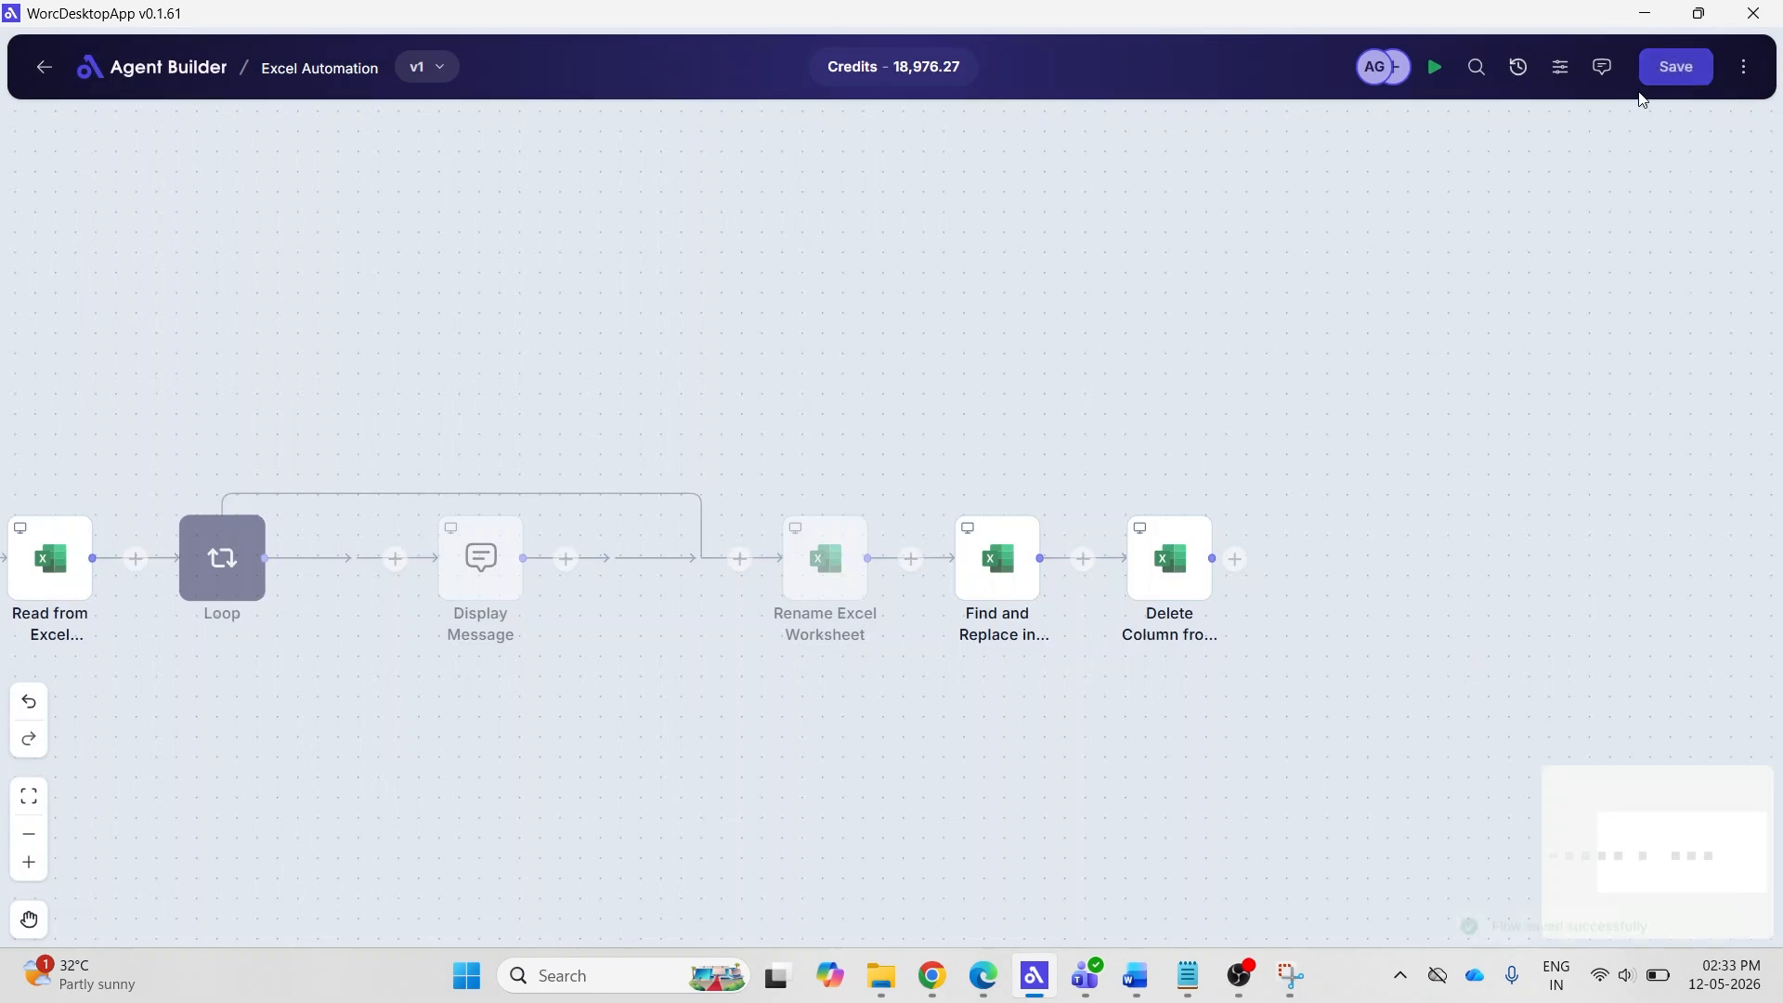
left_click(1436, 69)
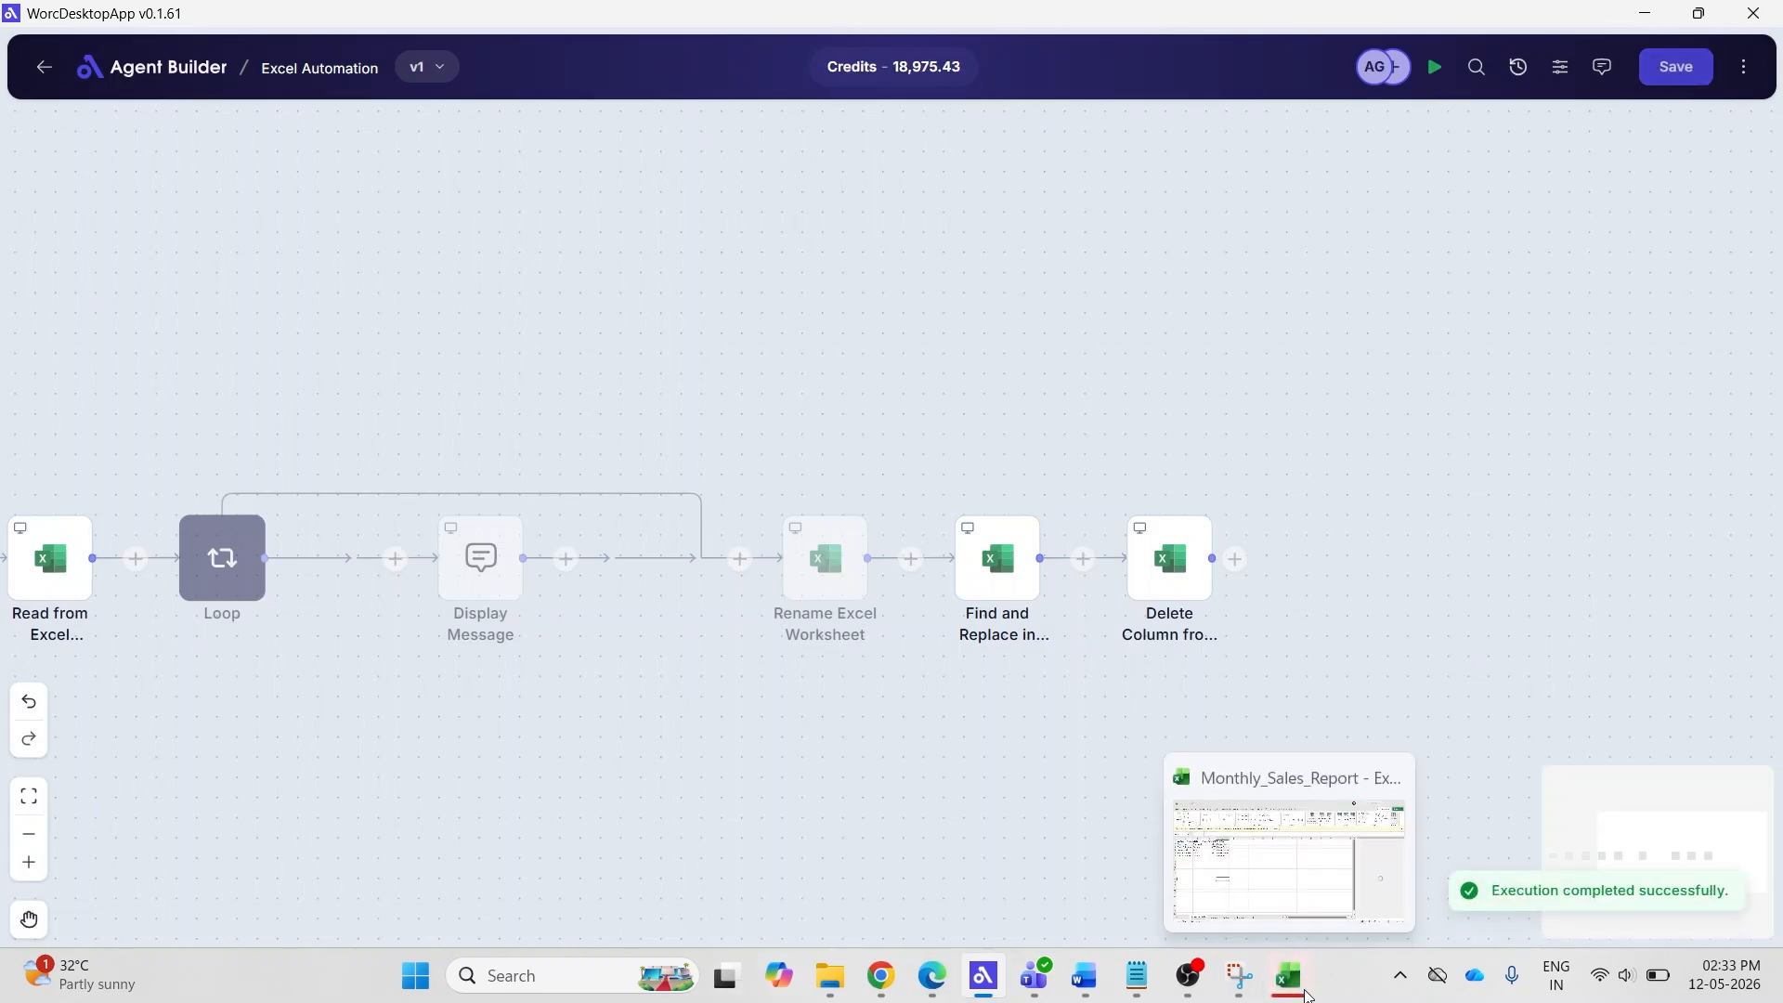
left_click(1305, 992)
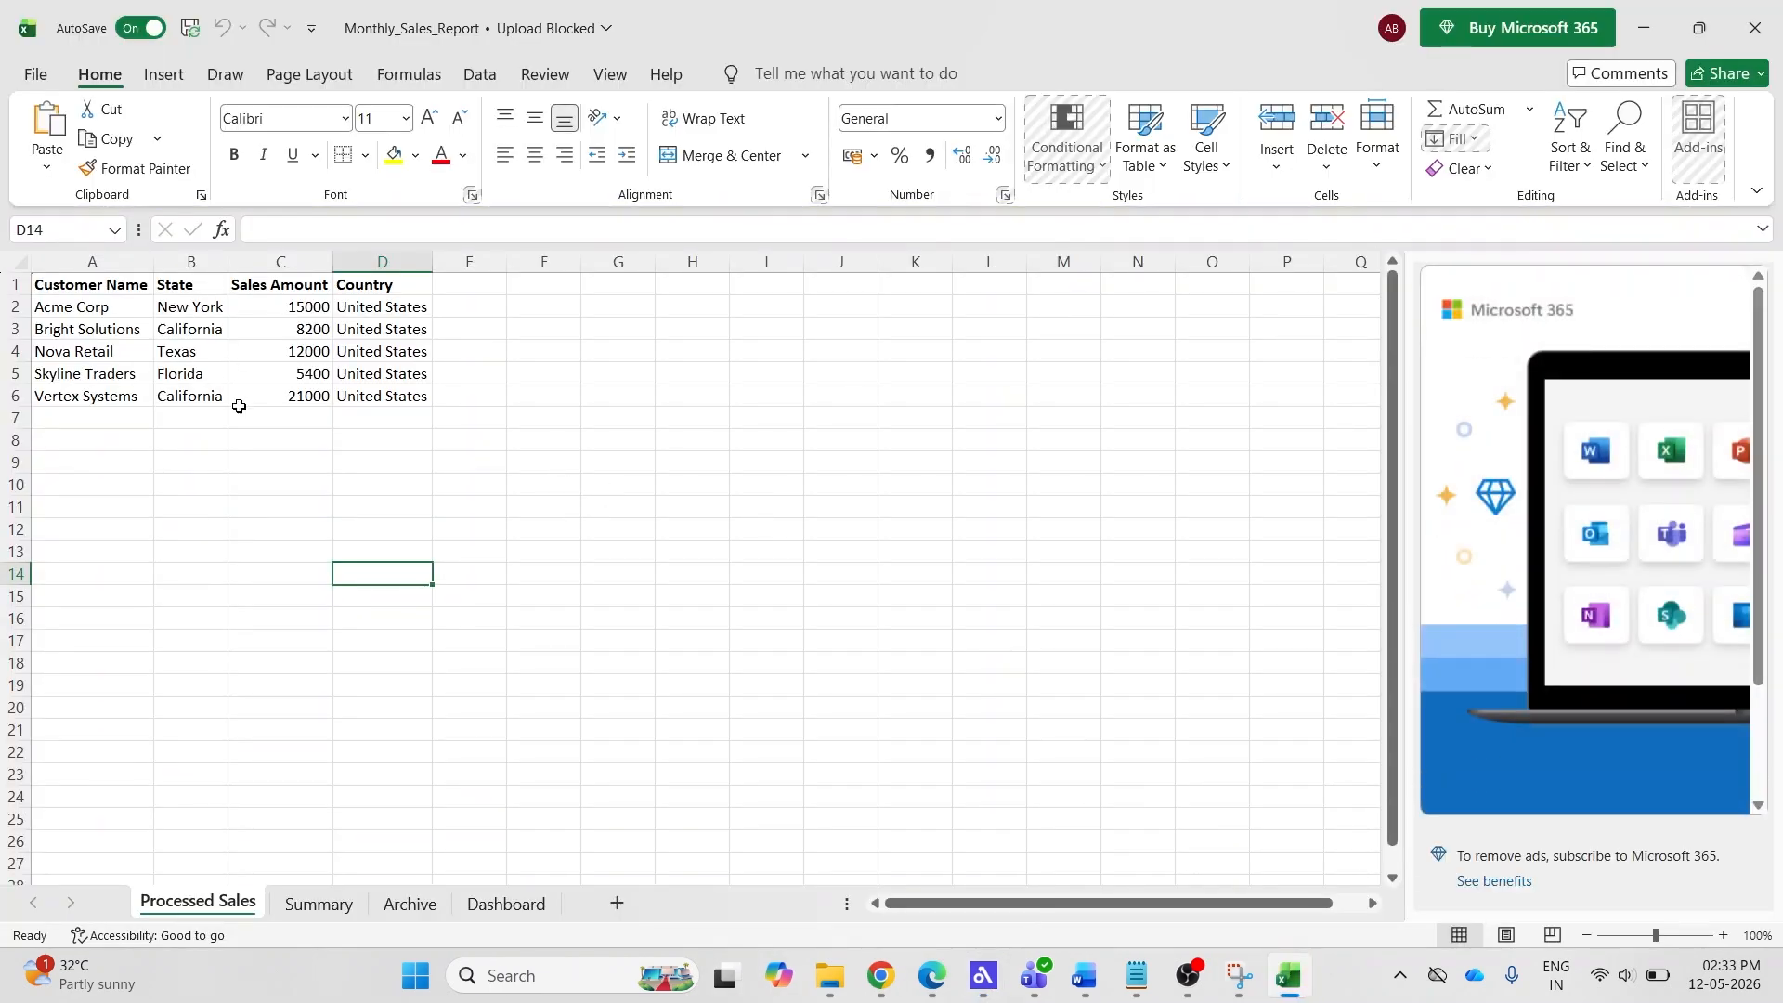
Close the workbook and disable the Delete Column node in the workflow.
left_click(1754, 27)
right_click(1181, 587)
left_click(1238, 513)
Add a Get First Free Column or Row from Excel Worksheet node after the Delete Column node.
left_click(1238, 559)
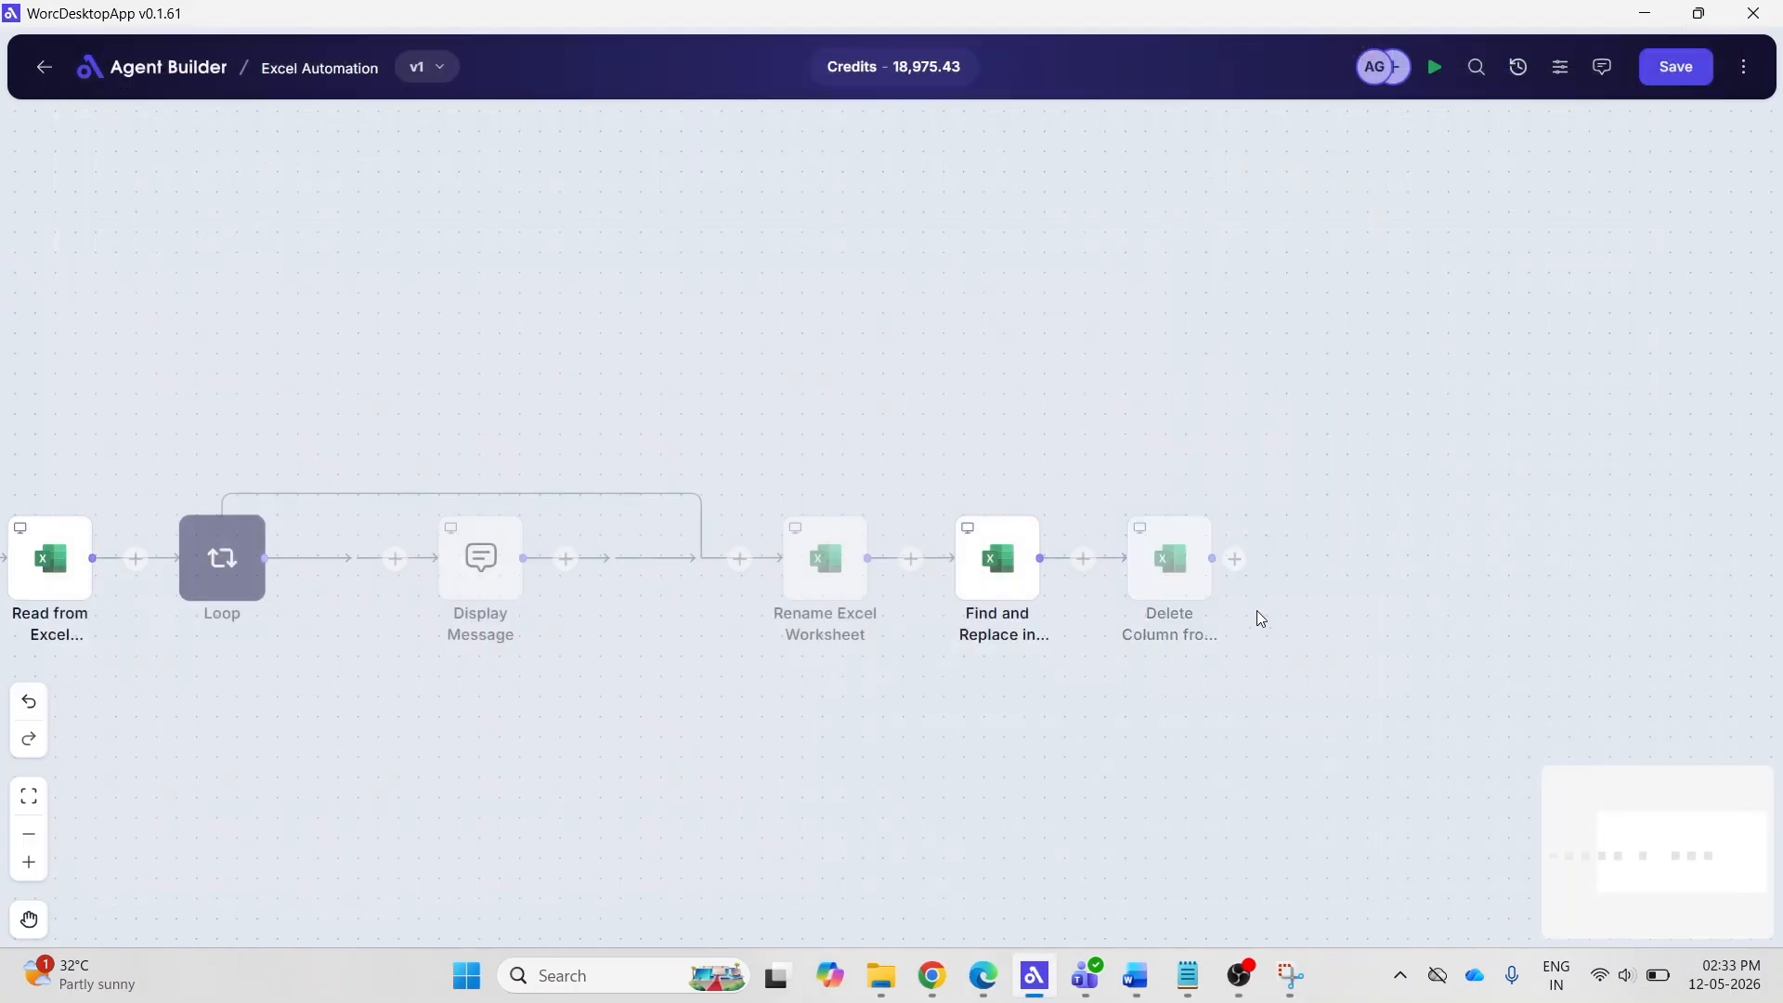
scroll(1415, 613, "down", 12)
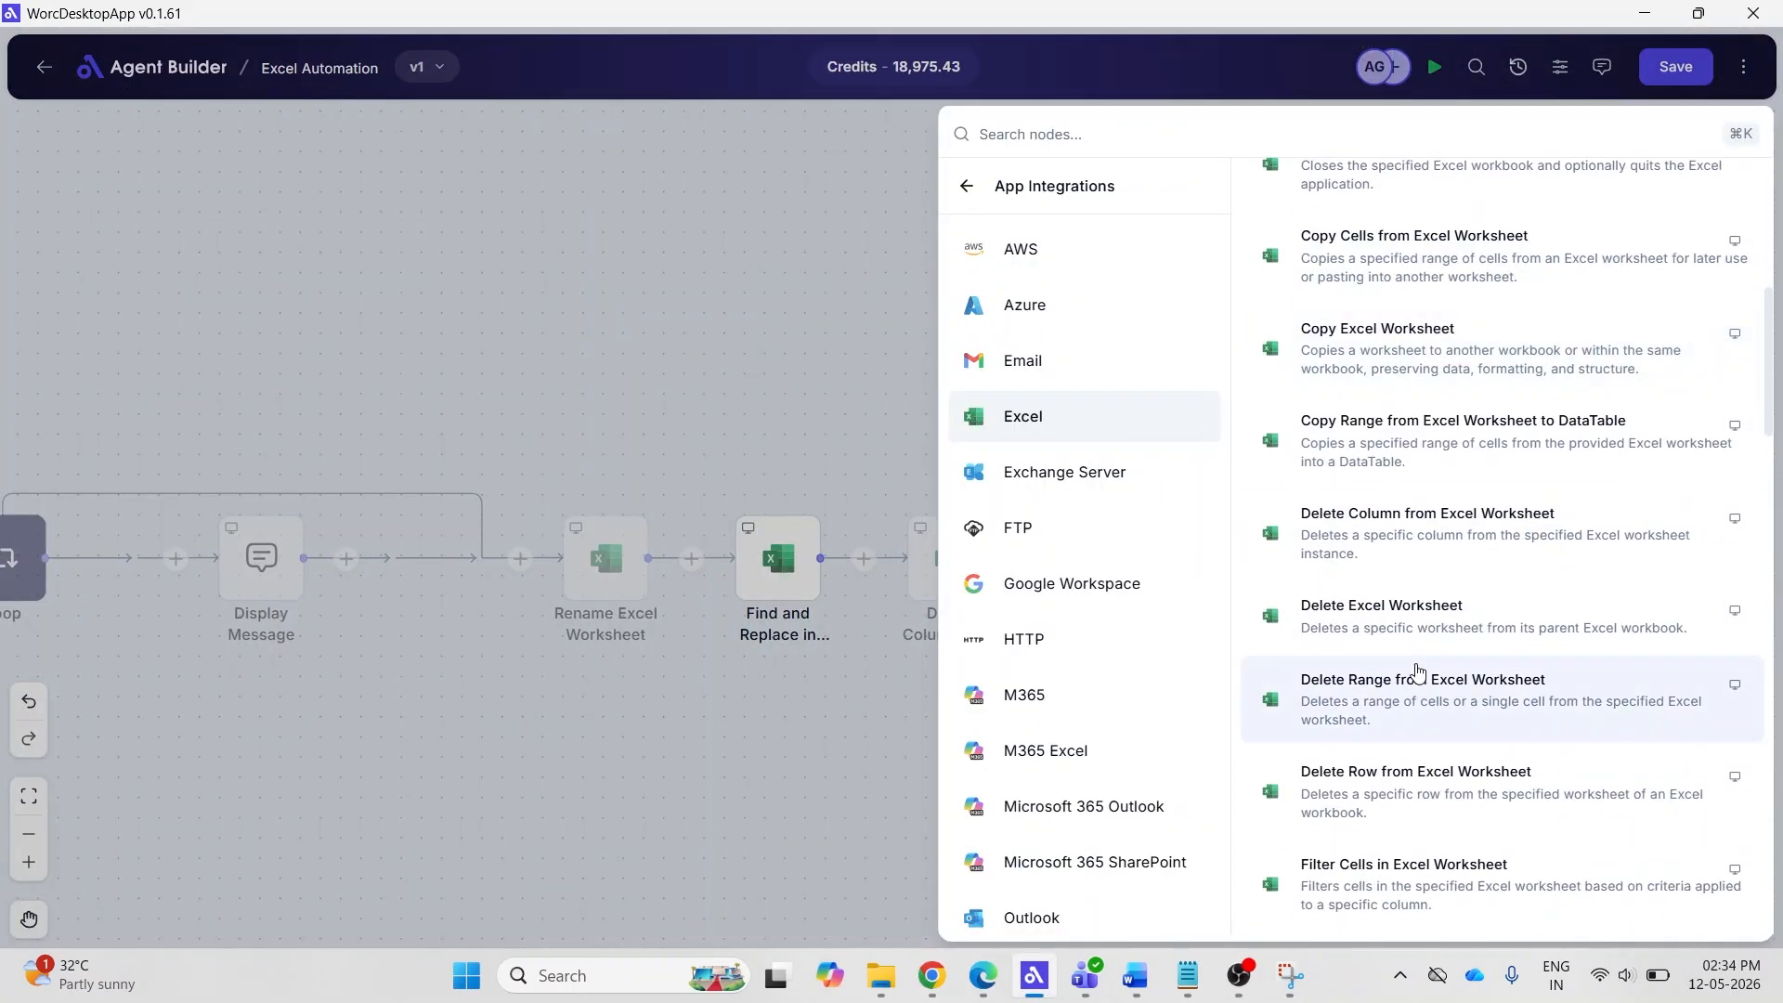
scroll(1417, 670, "down", 5)
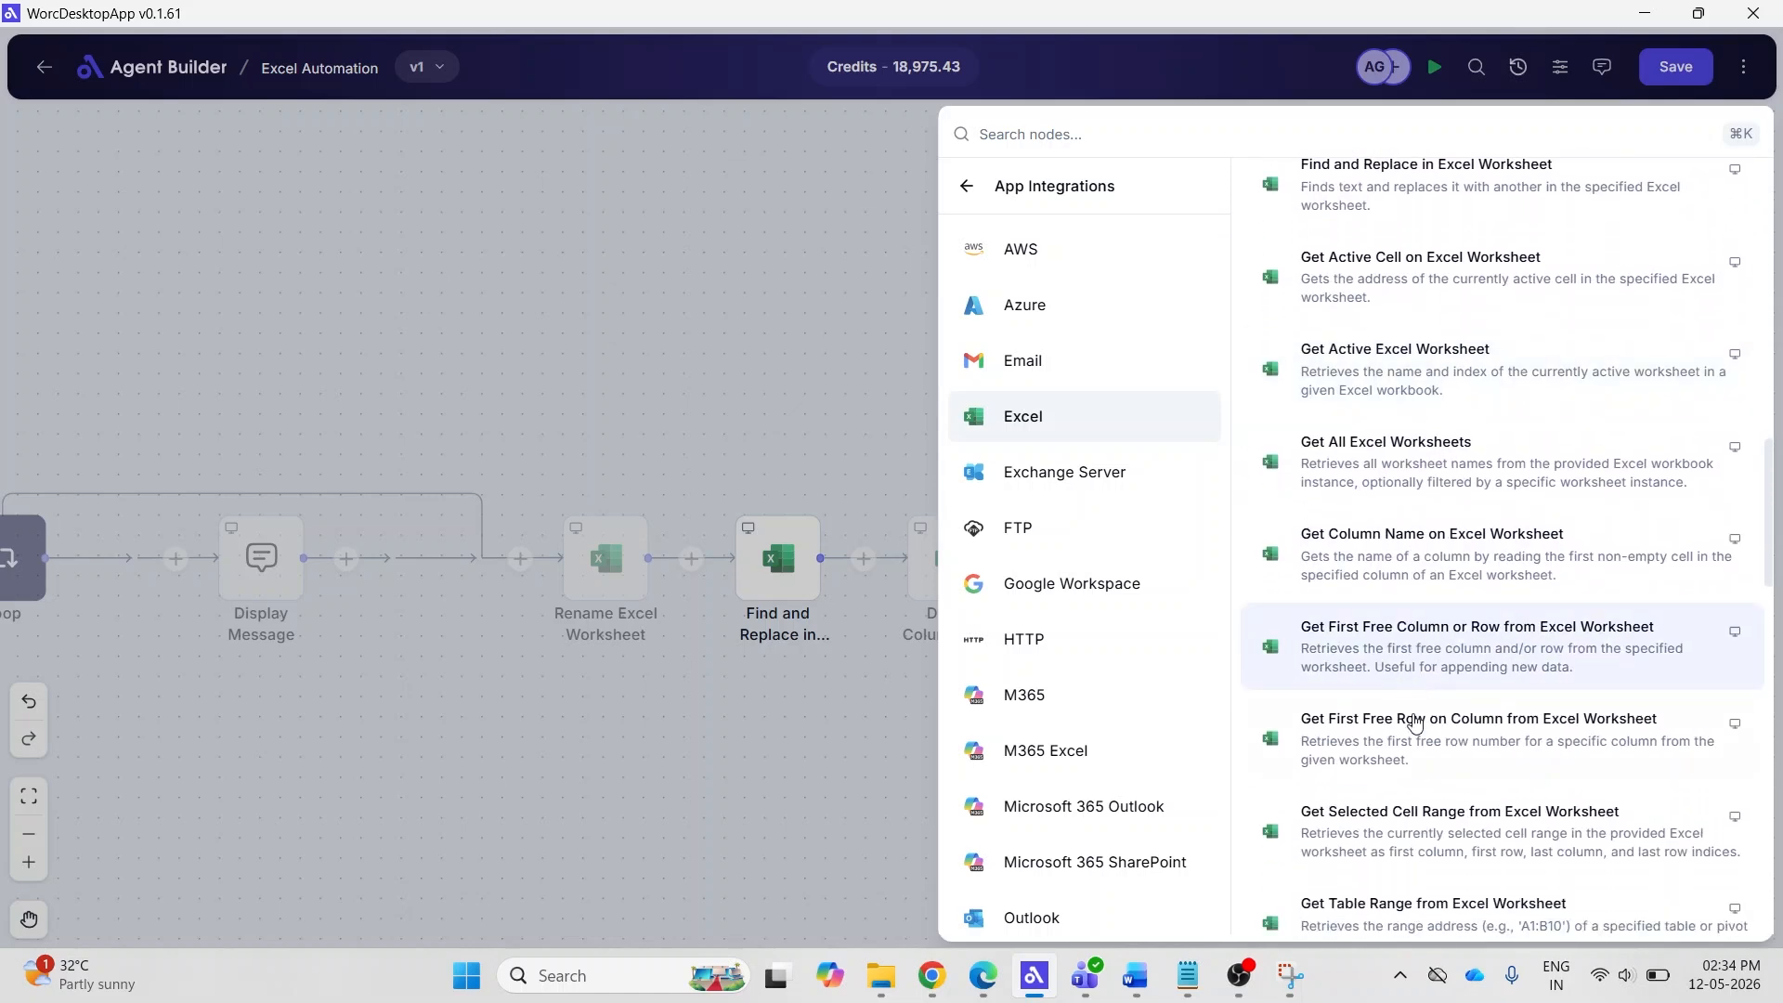
left_click(1447, 664)
Set the Get First Free Column or Row node's worksheet instance to {{WorksheetInstance}} and save the node.
left_click(1337, 297)
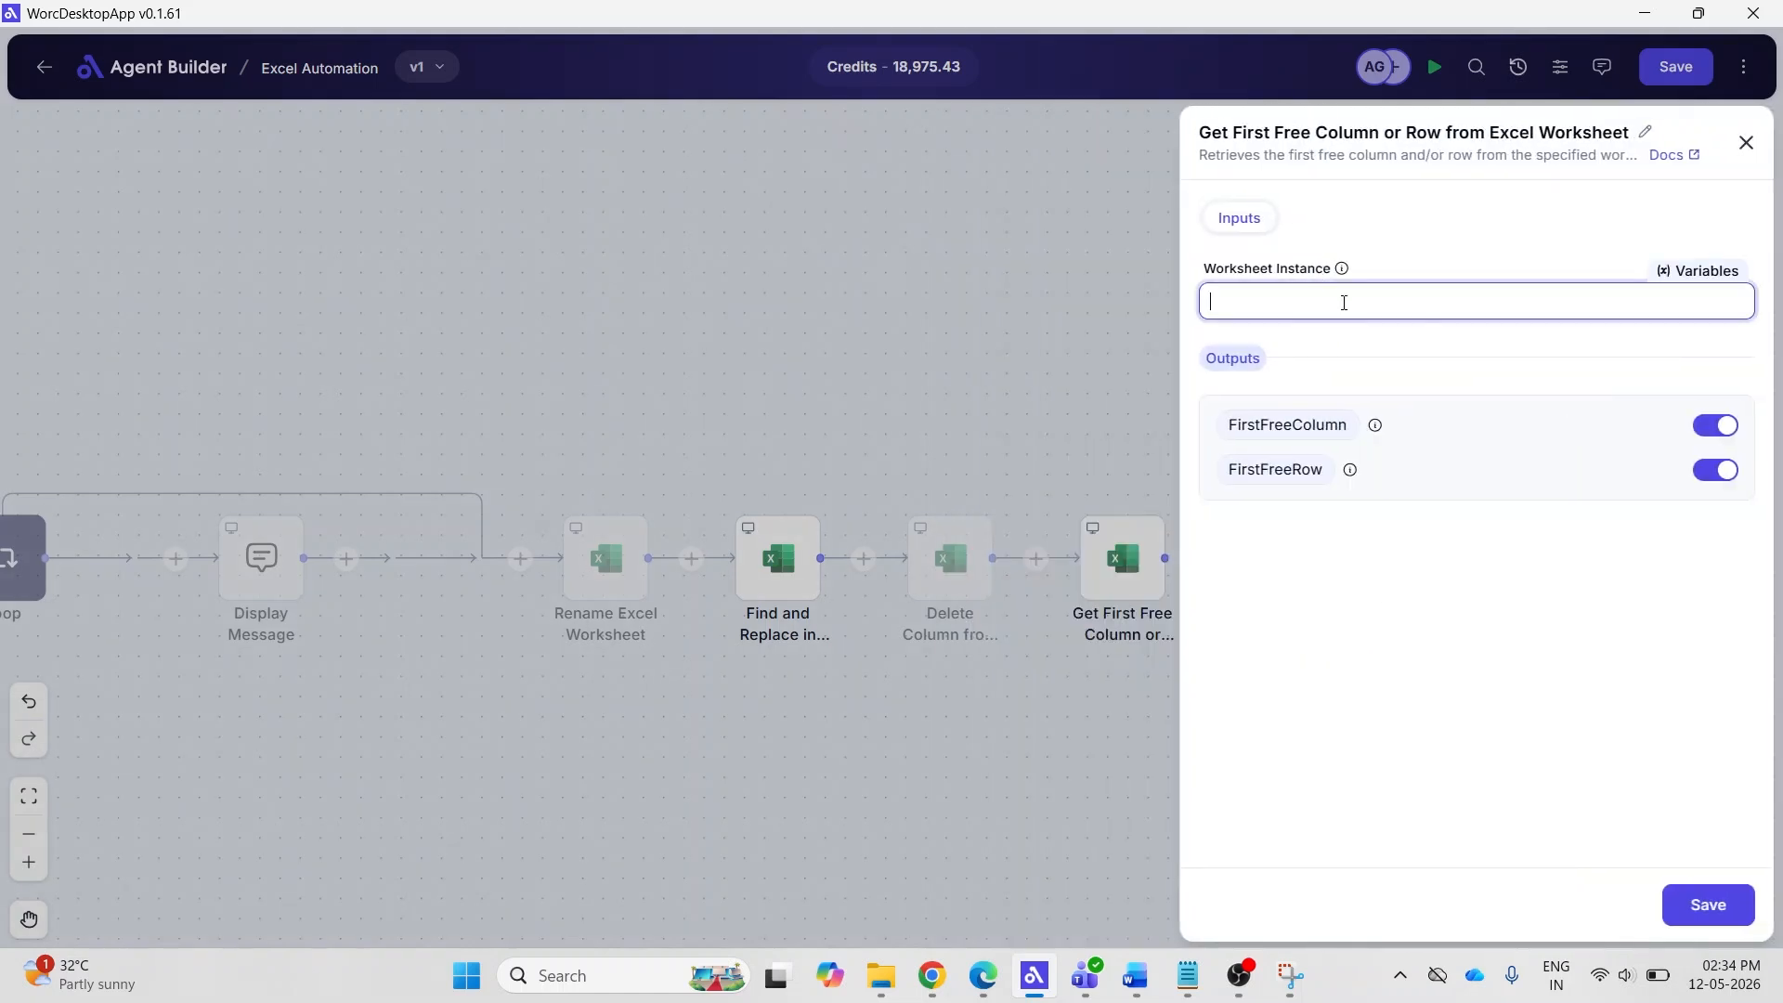
left_click(1690, 274)
left_click(1514, 487)
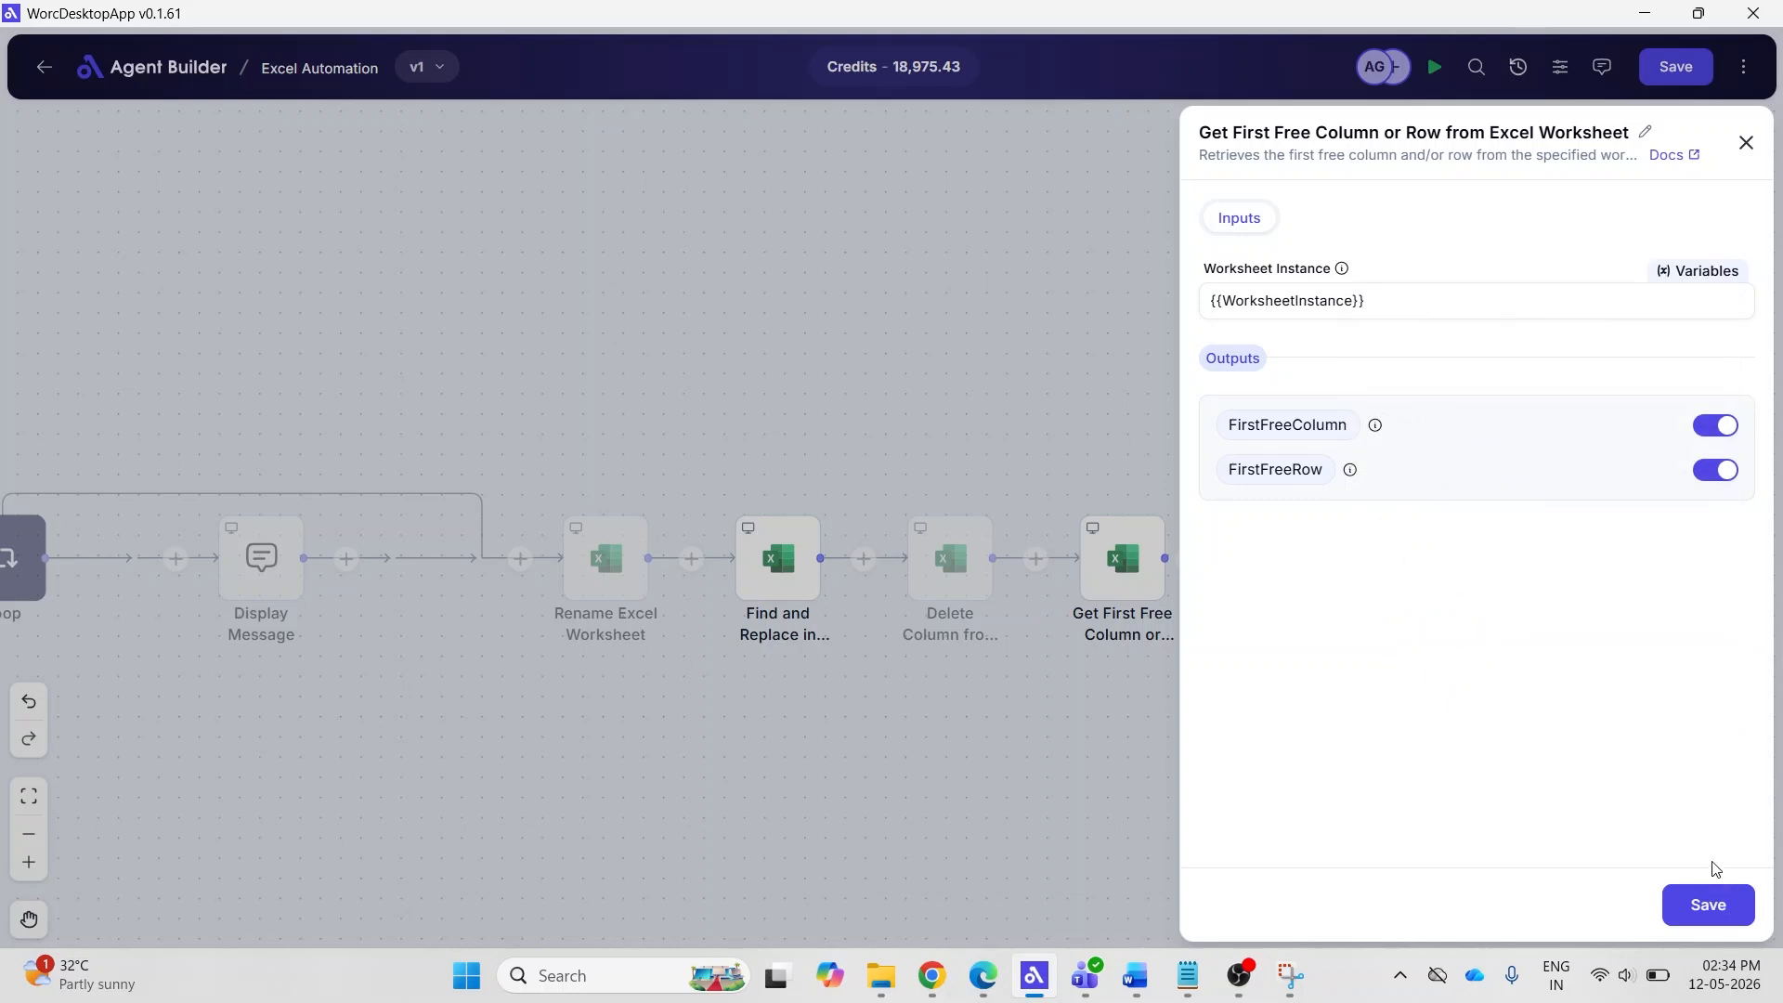
left_click(1704, 906)
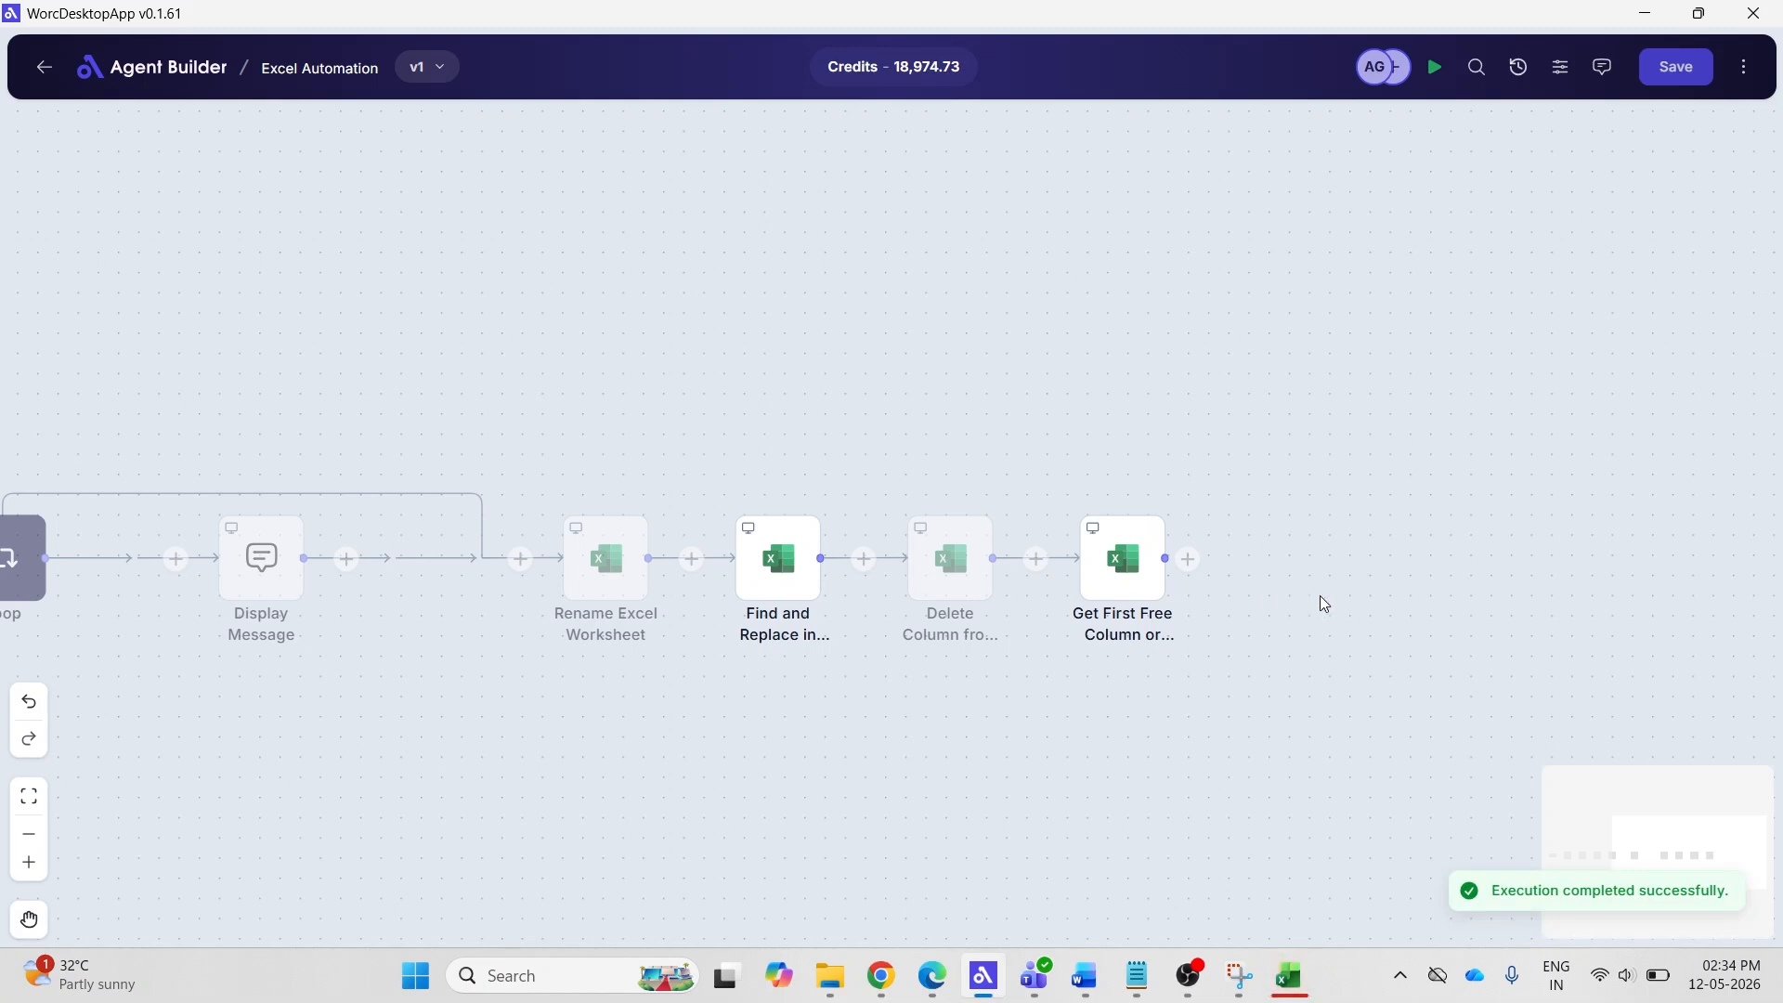
Examine the Get First Free Column or Row node's output in the latest workflow execution, and close the execution history.
left_click(1743, 67)
left_click(1662, 136)
scroll(1198, 644, "right", 8)
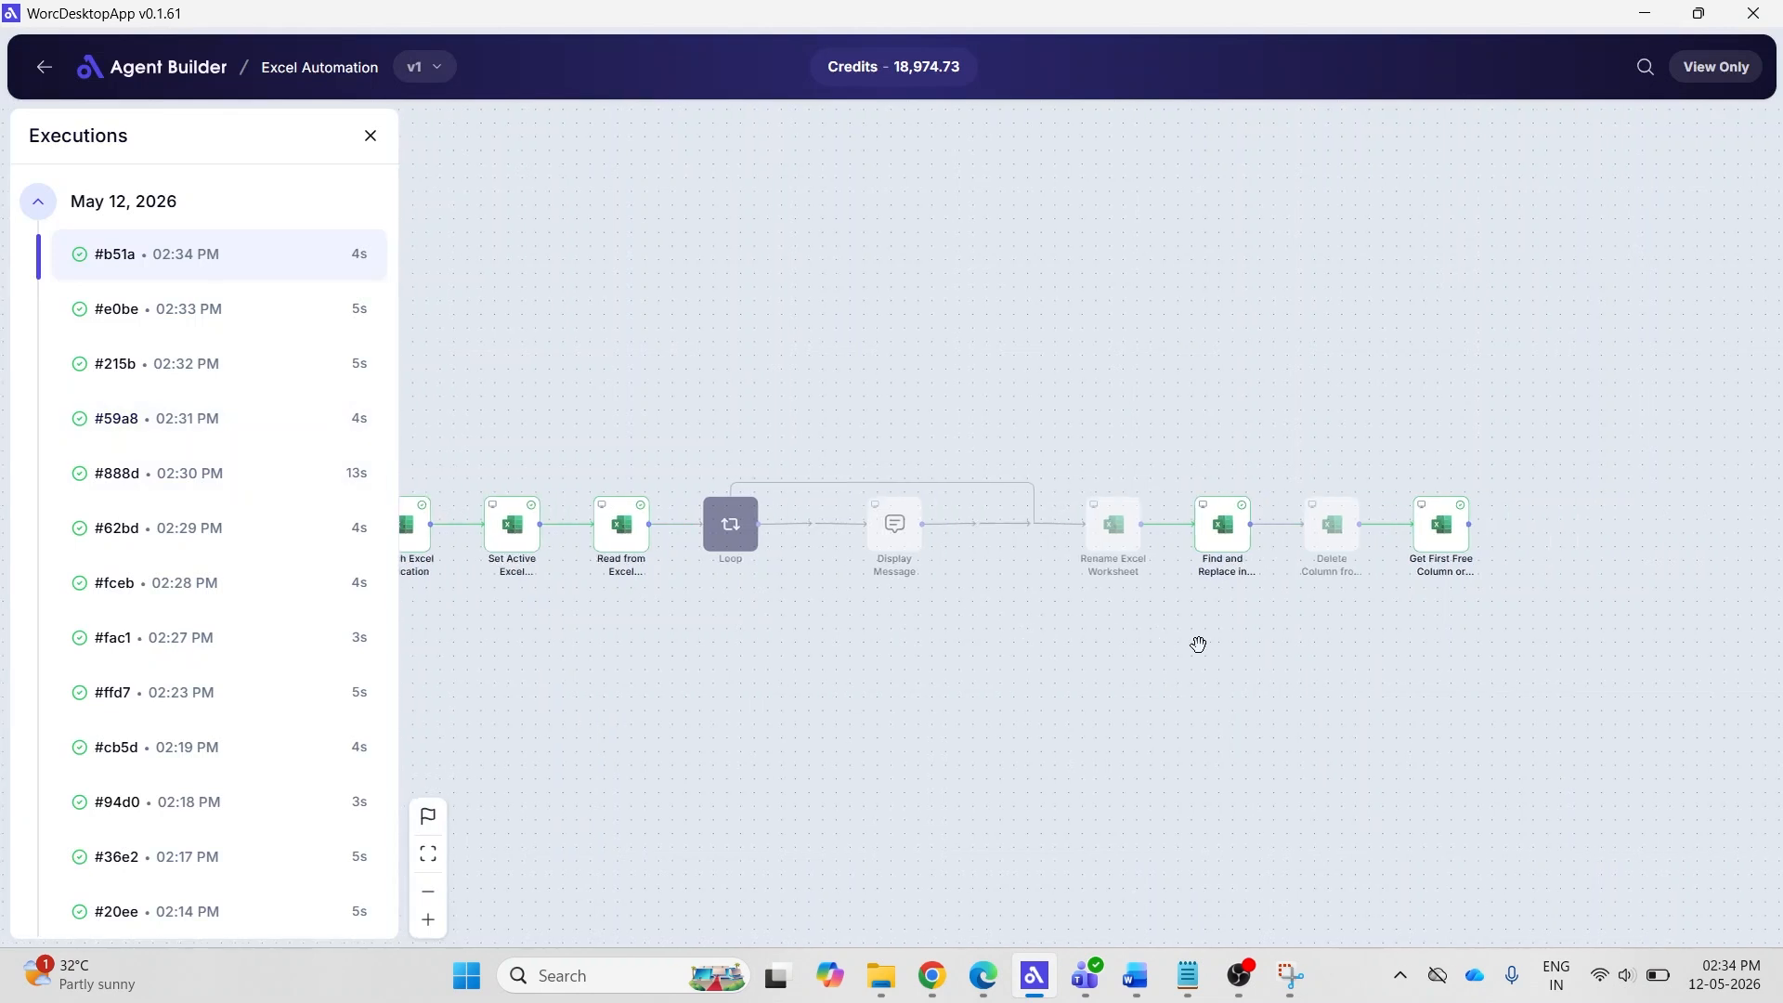
left_click(915, 545)
scroll(919, 600, "down", 3)
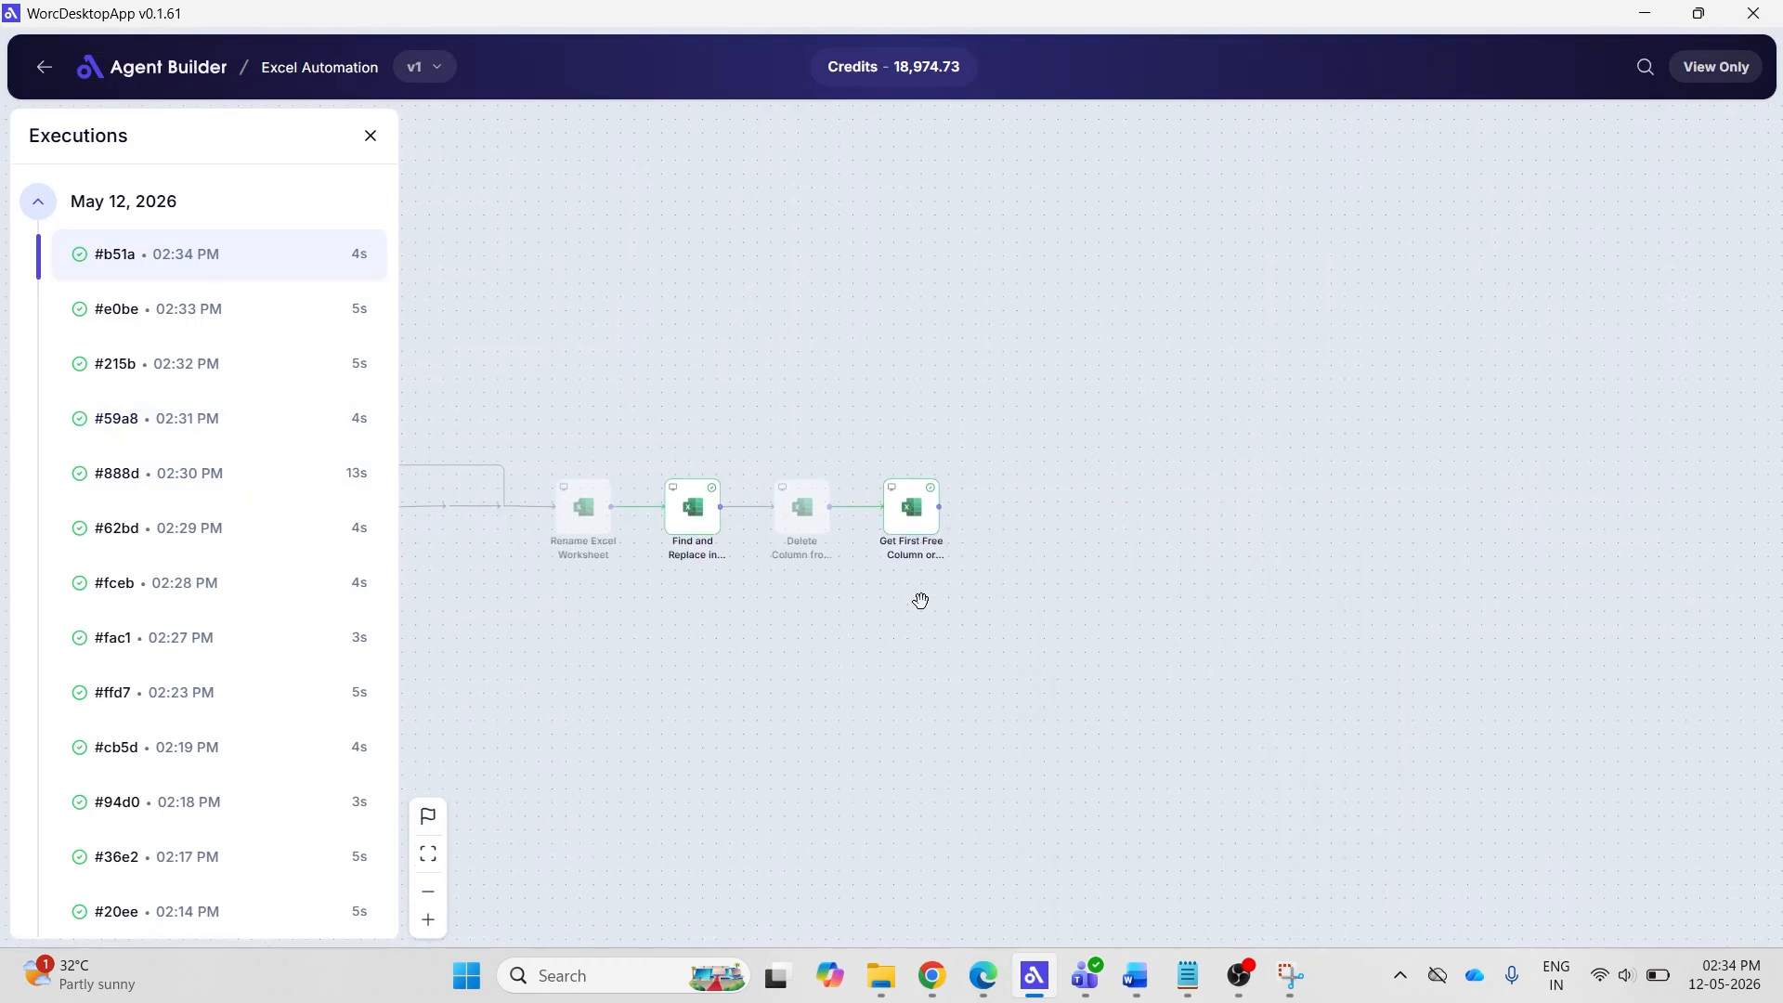
mouse_move(900, 356)
left_click(1166, 776)
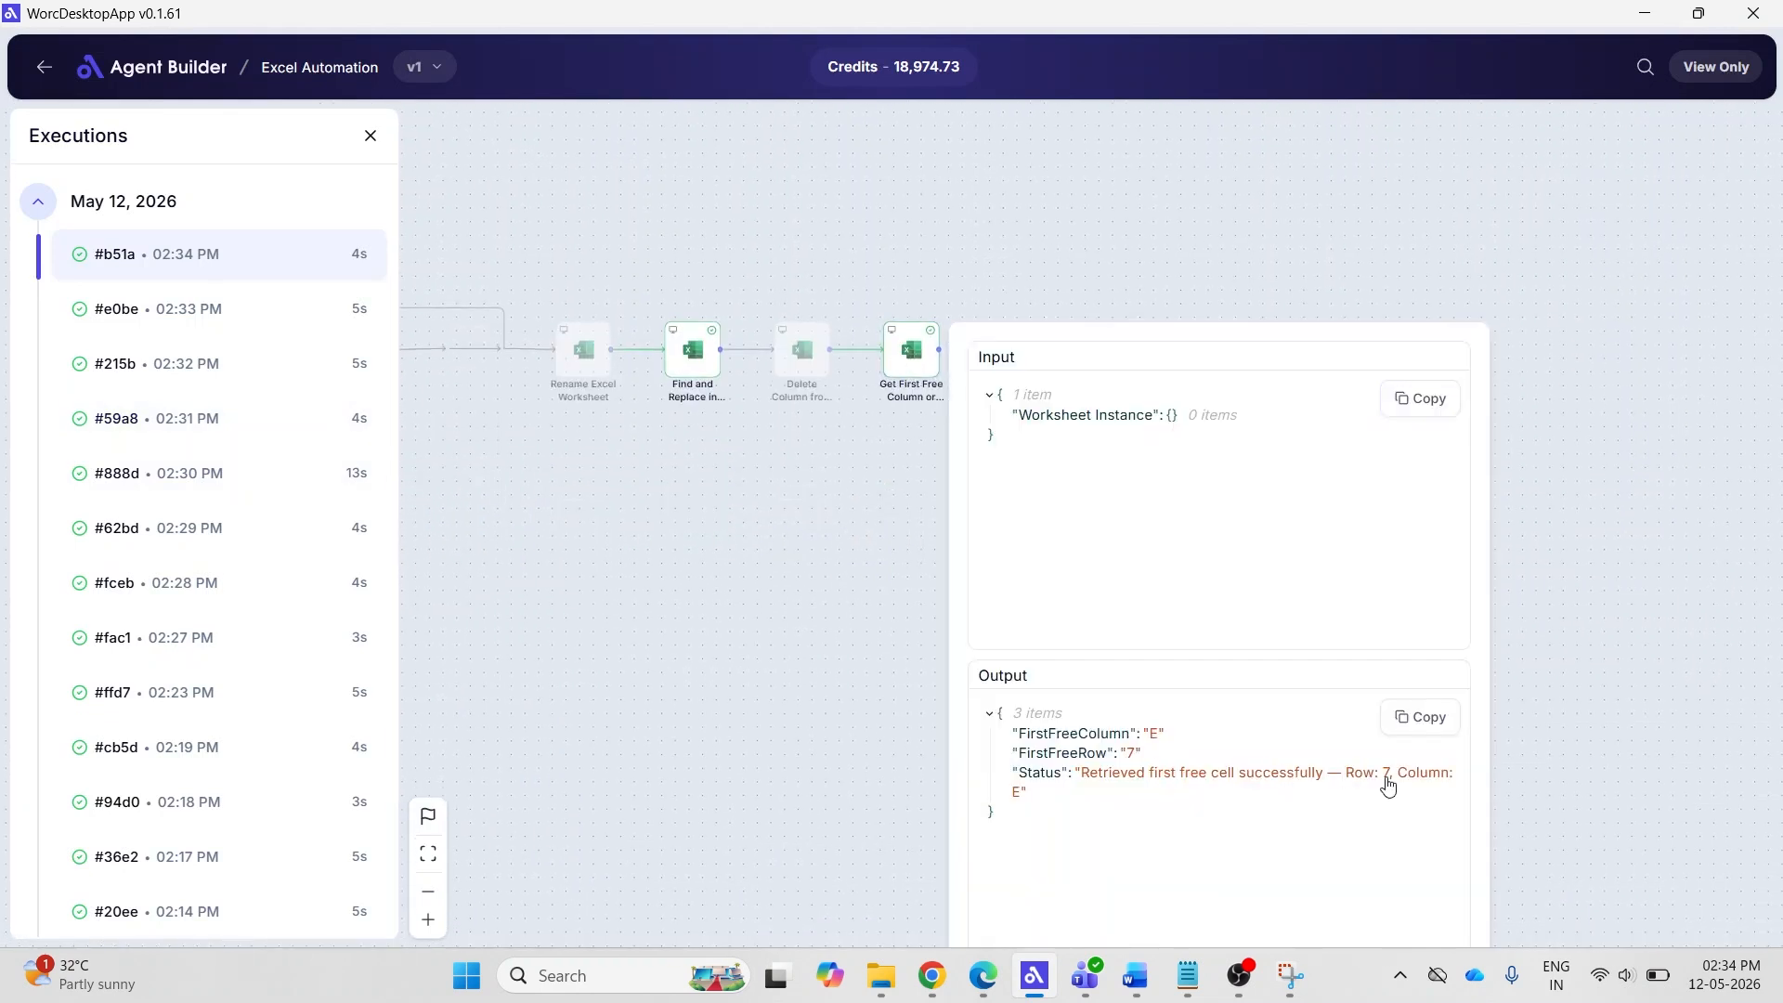
left_click_drag(1345, 775, 1400, 778)
left_click_drag(1210, 774, 1216, 775)
left_click_drag(1135, 753, 1129, 753)
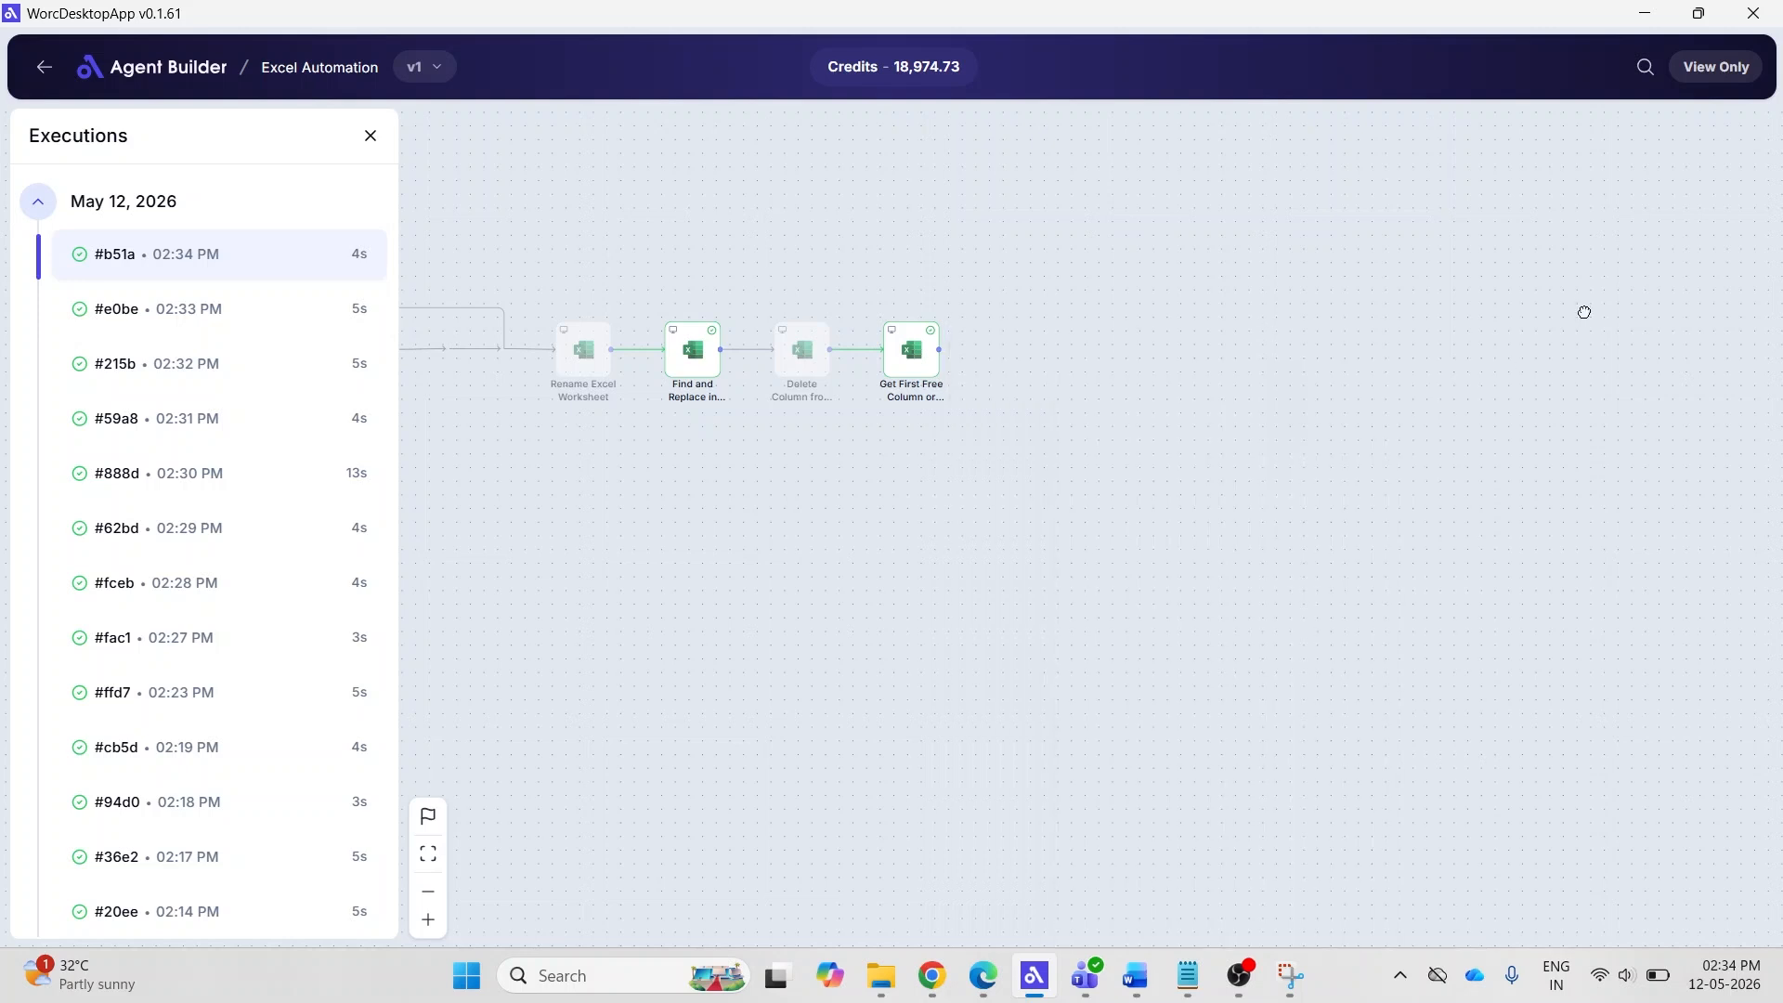
left_click(371, 135)
Add a Write to Excel Worksheet node after the Get First Free Column or Row node.
scroll(1201, 599, "right", 6)
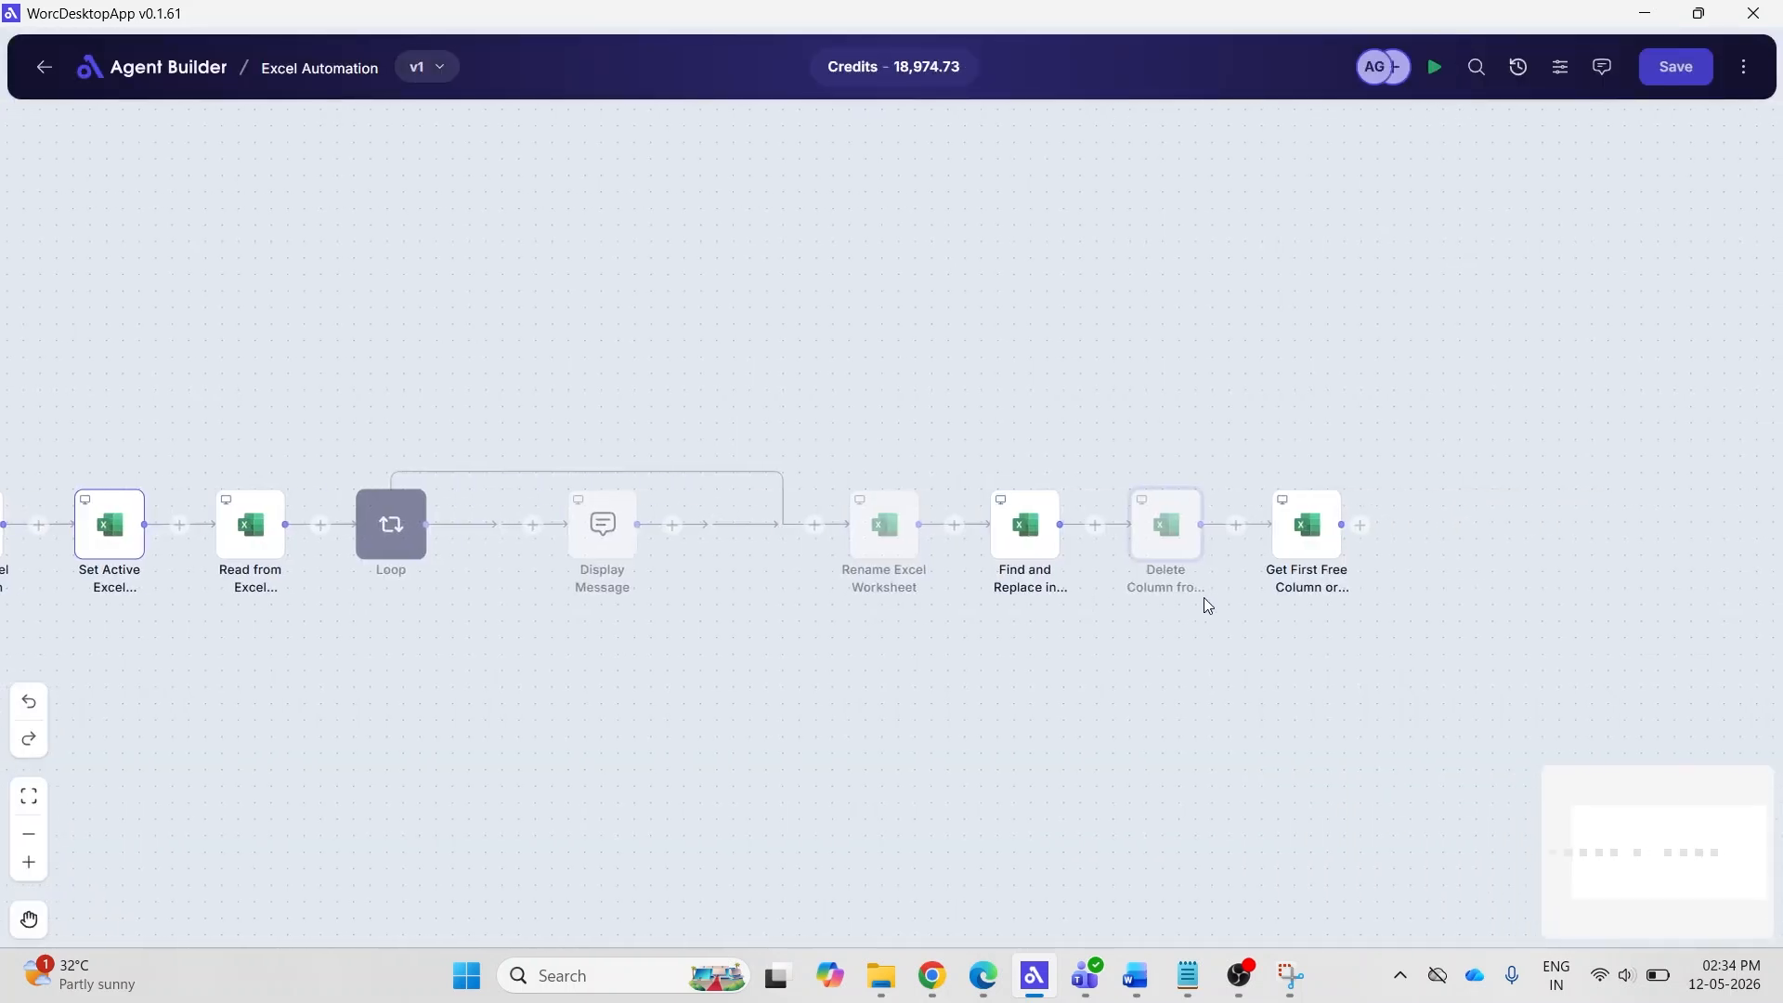
scroll(1196, 605, "right", 3)
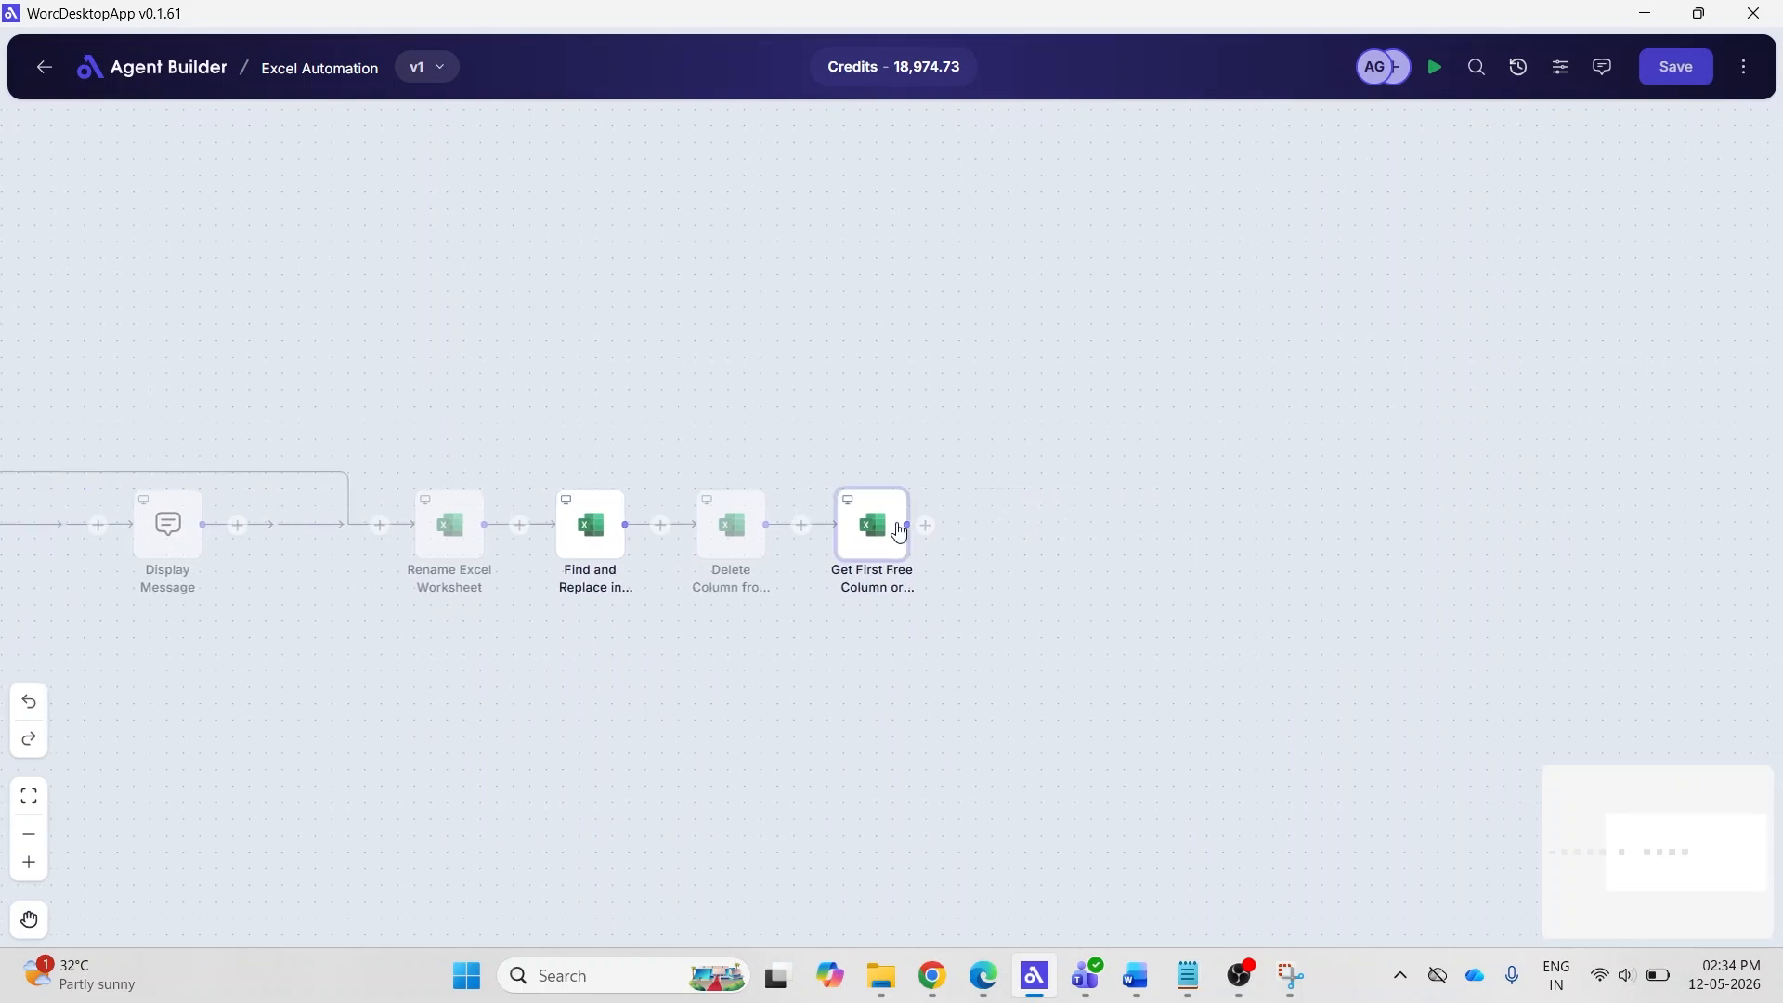
left_click(925, 525)
left_click(1517, 456)
left_click(1022, 416)
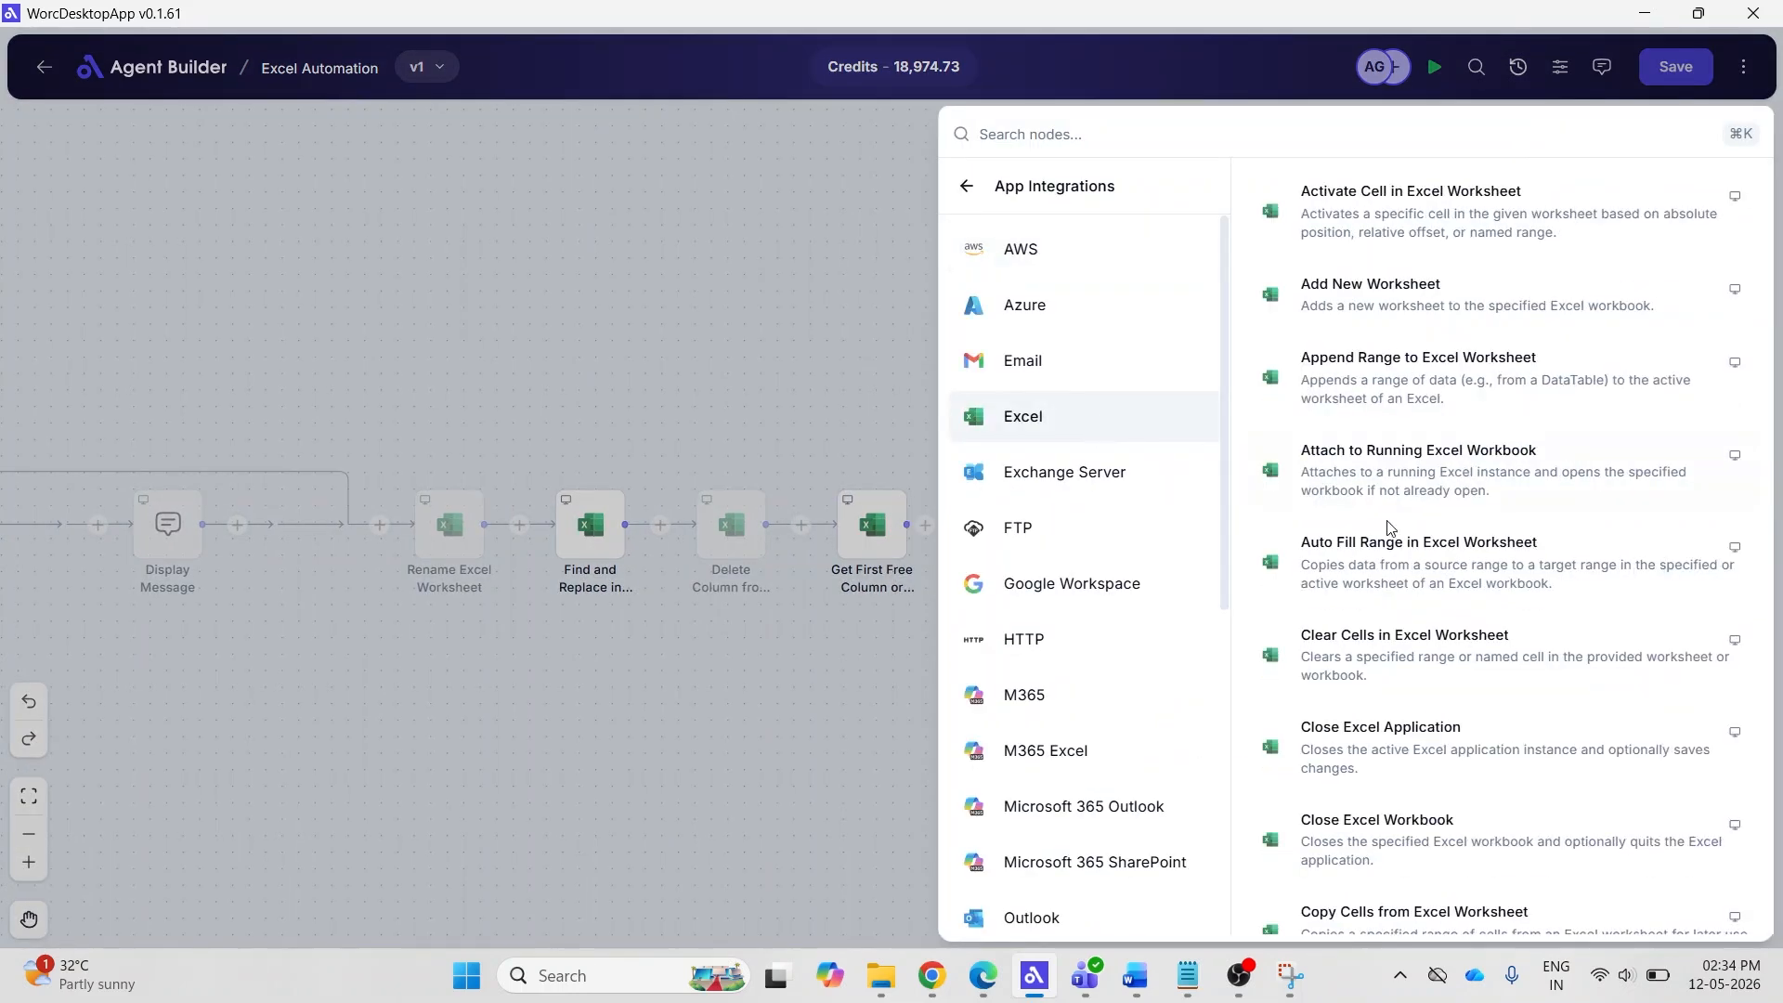
scroll(1424, 666, "down", 8)
scroll(1424, 666, "down", 20)
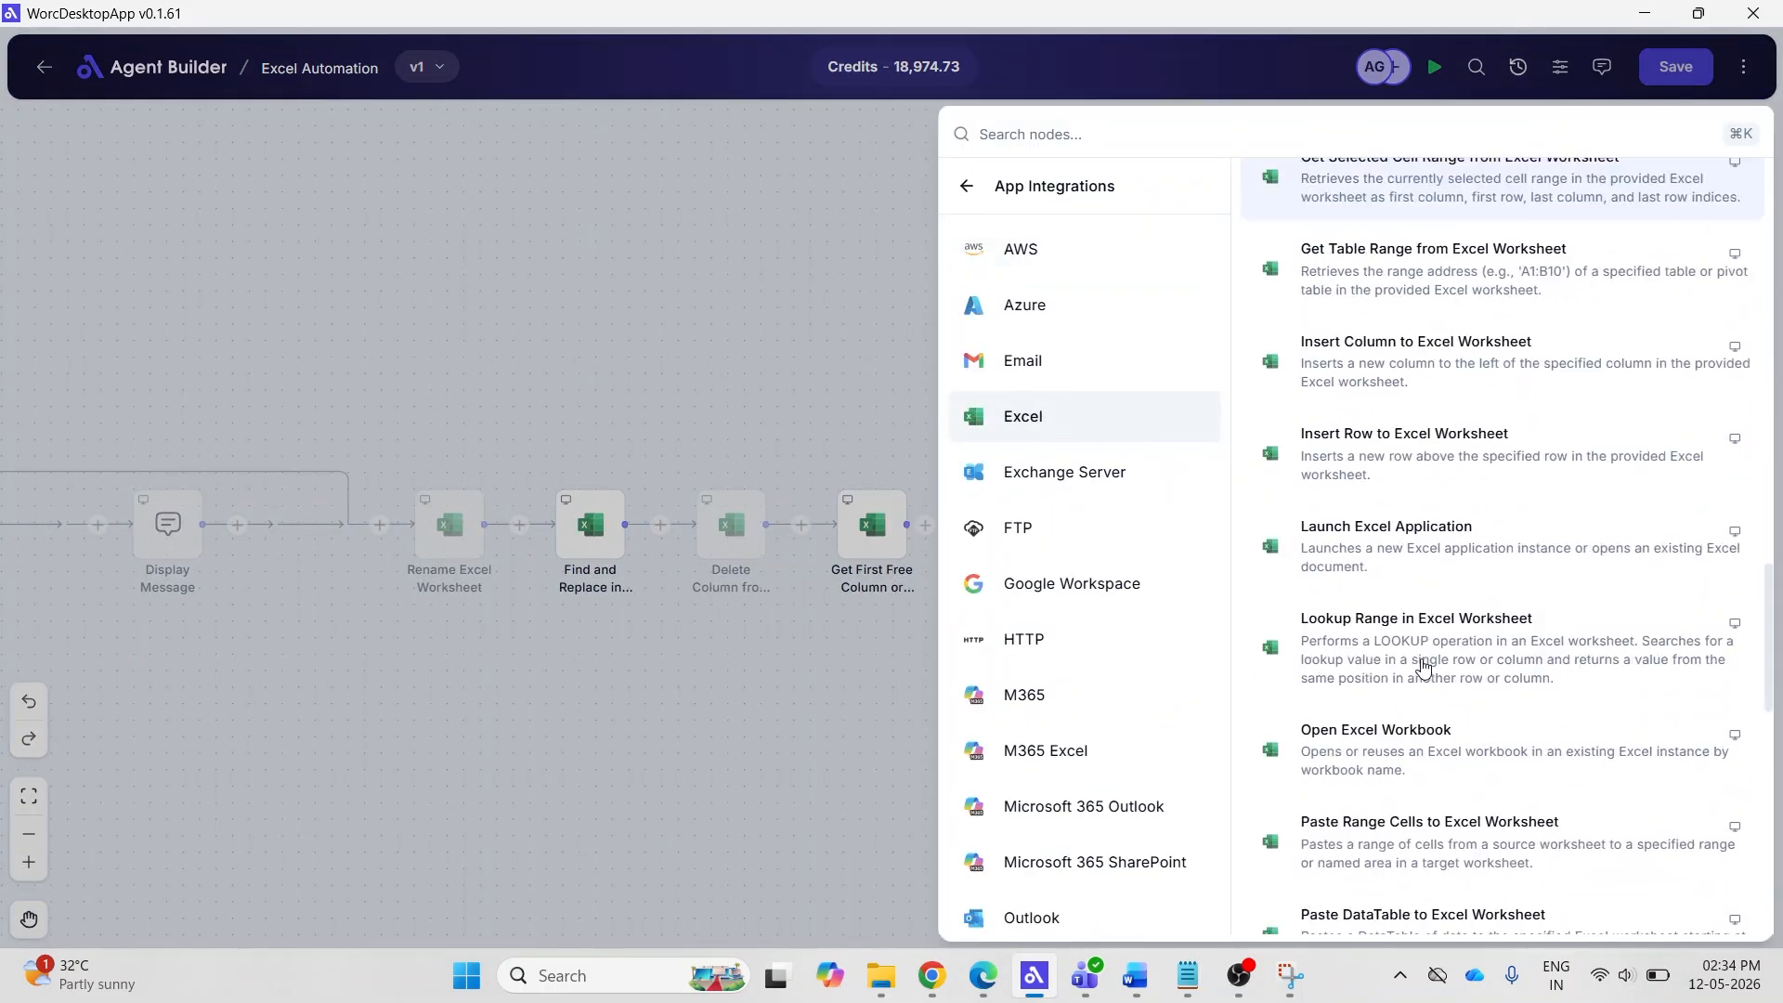
left_click(1327, 796)
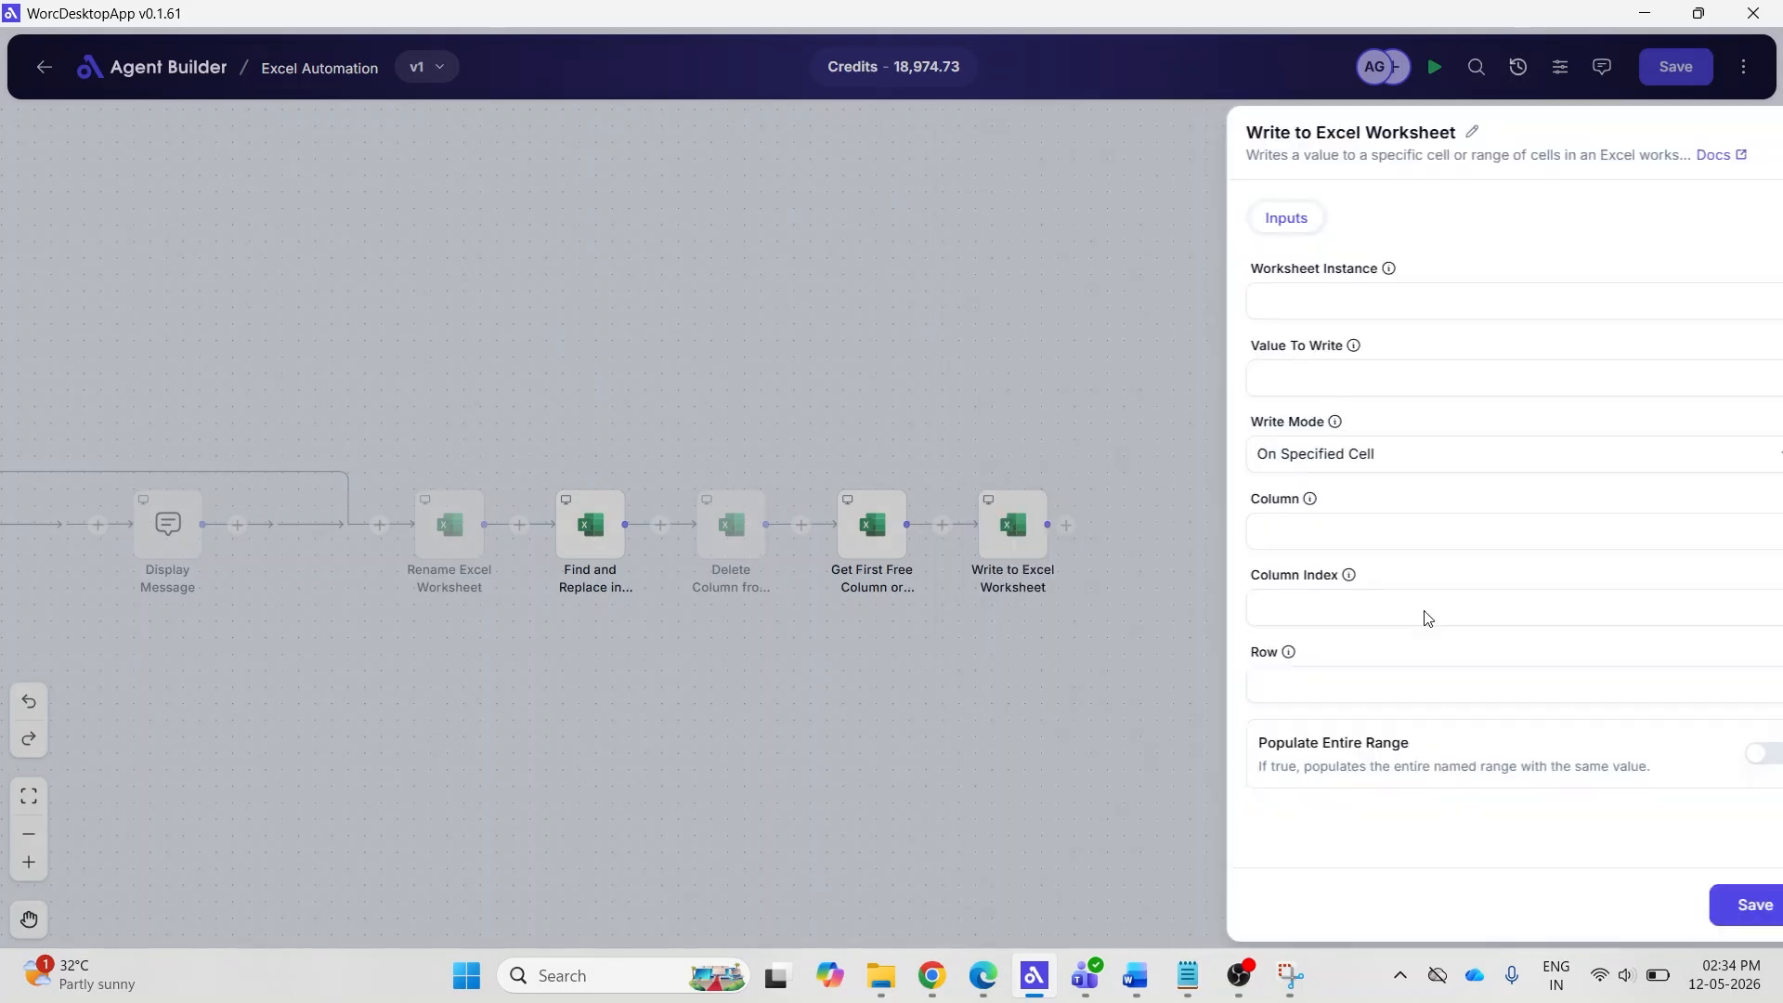
Have the Write node put "Report processed successfully using WORC automation." into {{WorksheetInstance}}, with write mode On Specified Cell.
left_click(1641, 293)
left_click(1458, 489)
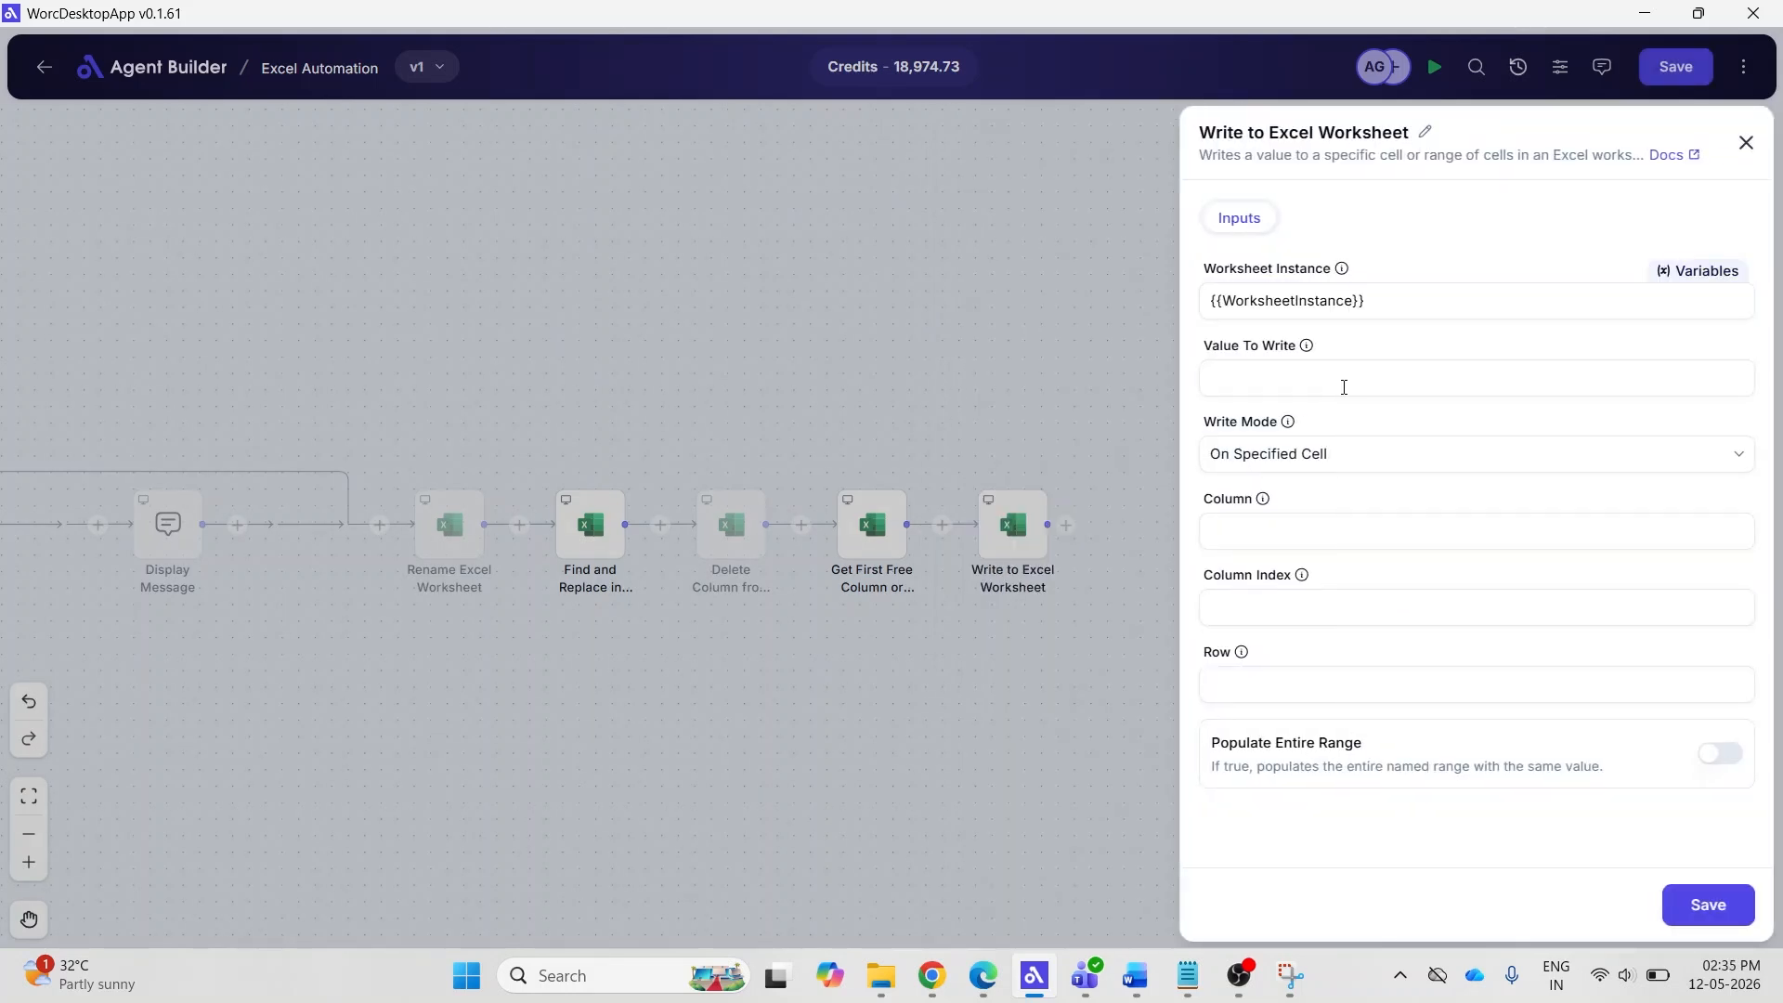
left_click(1404, 374)
key("ctrl+v")
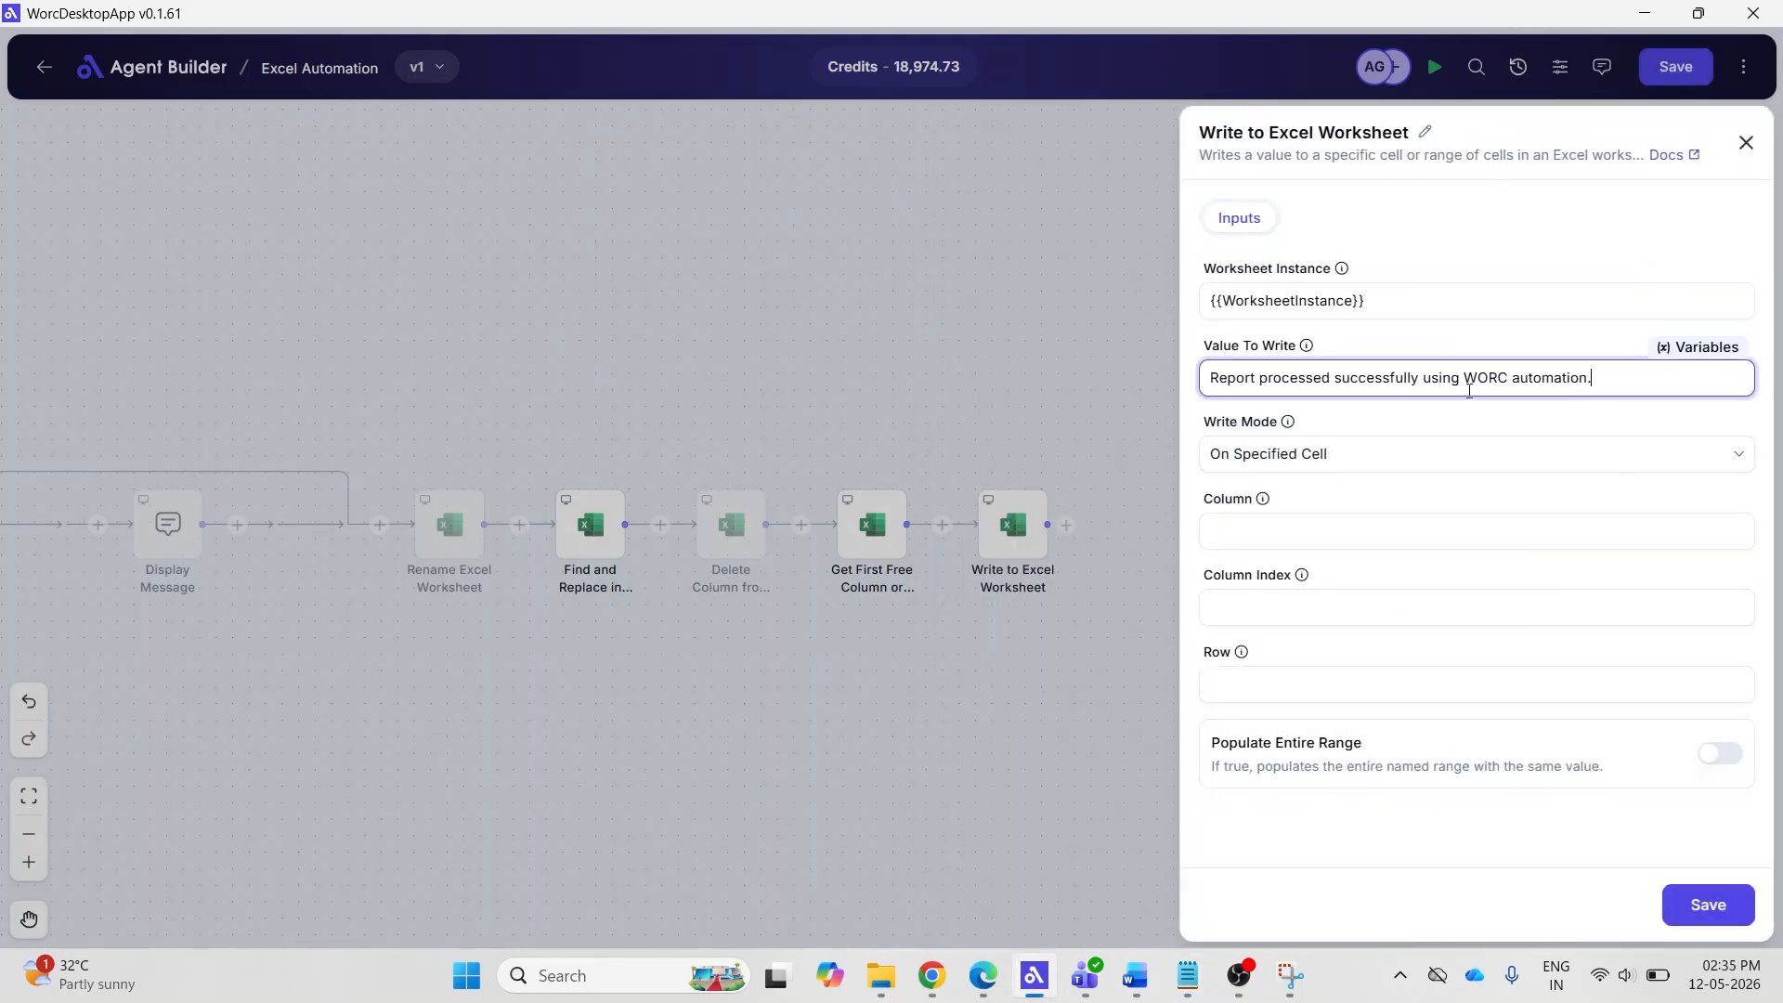
left_click(1435, 464)
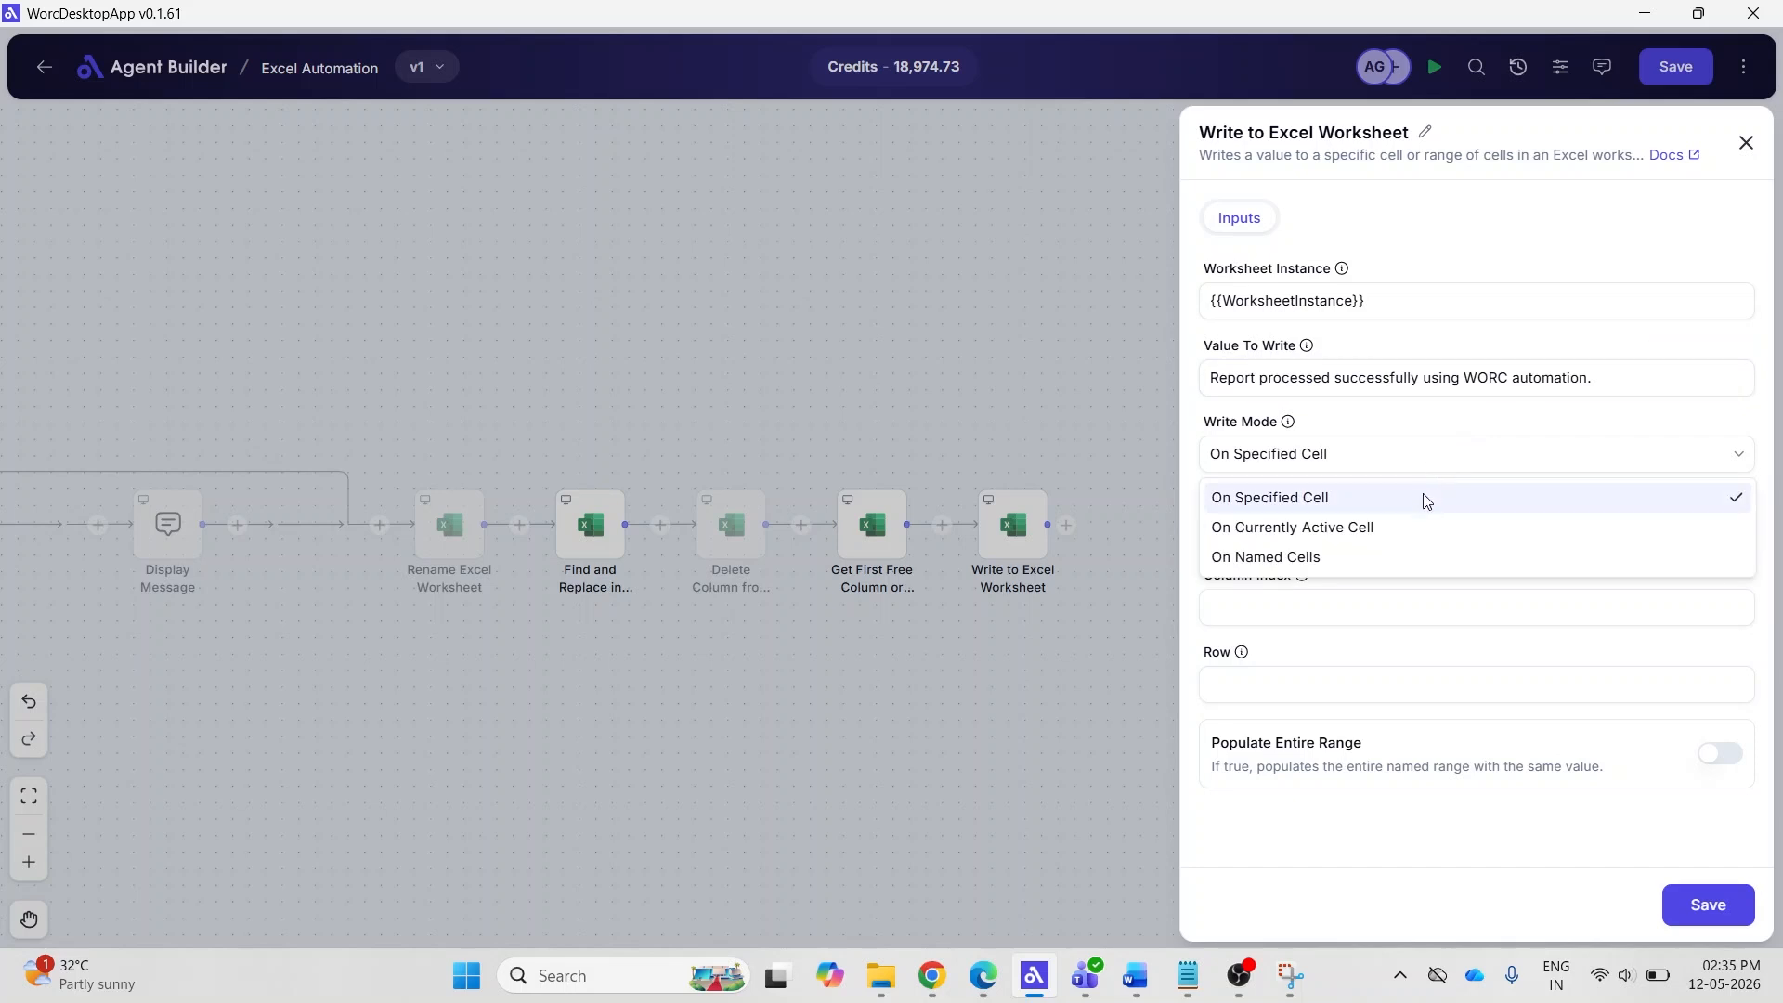
left_click(1425, 501)
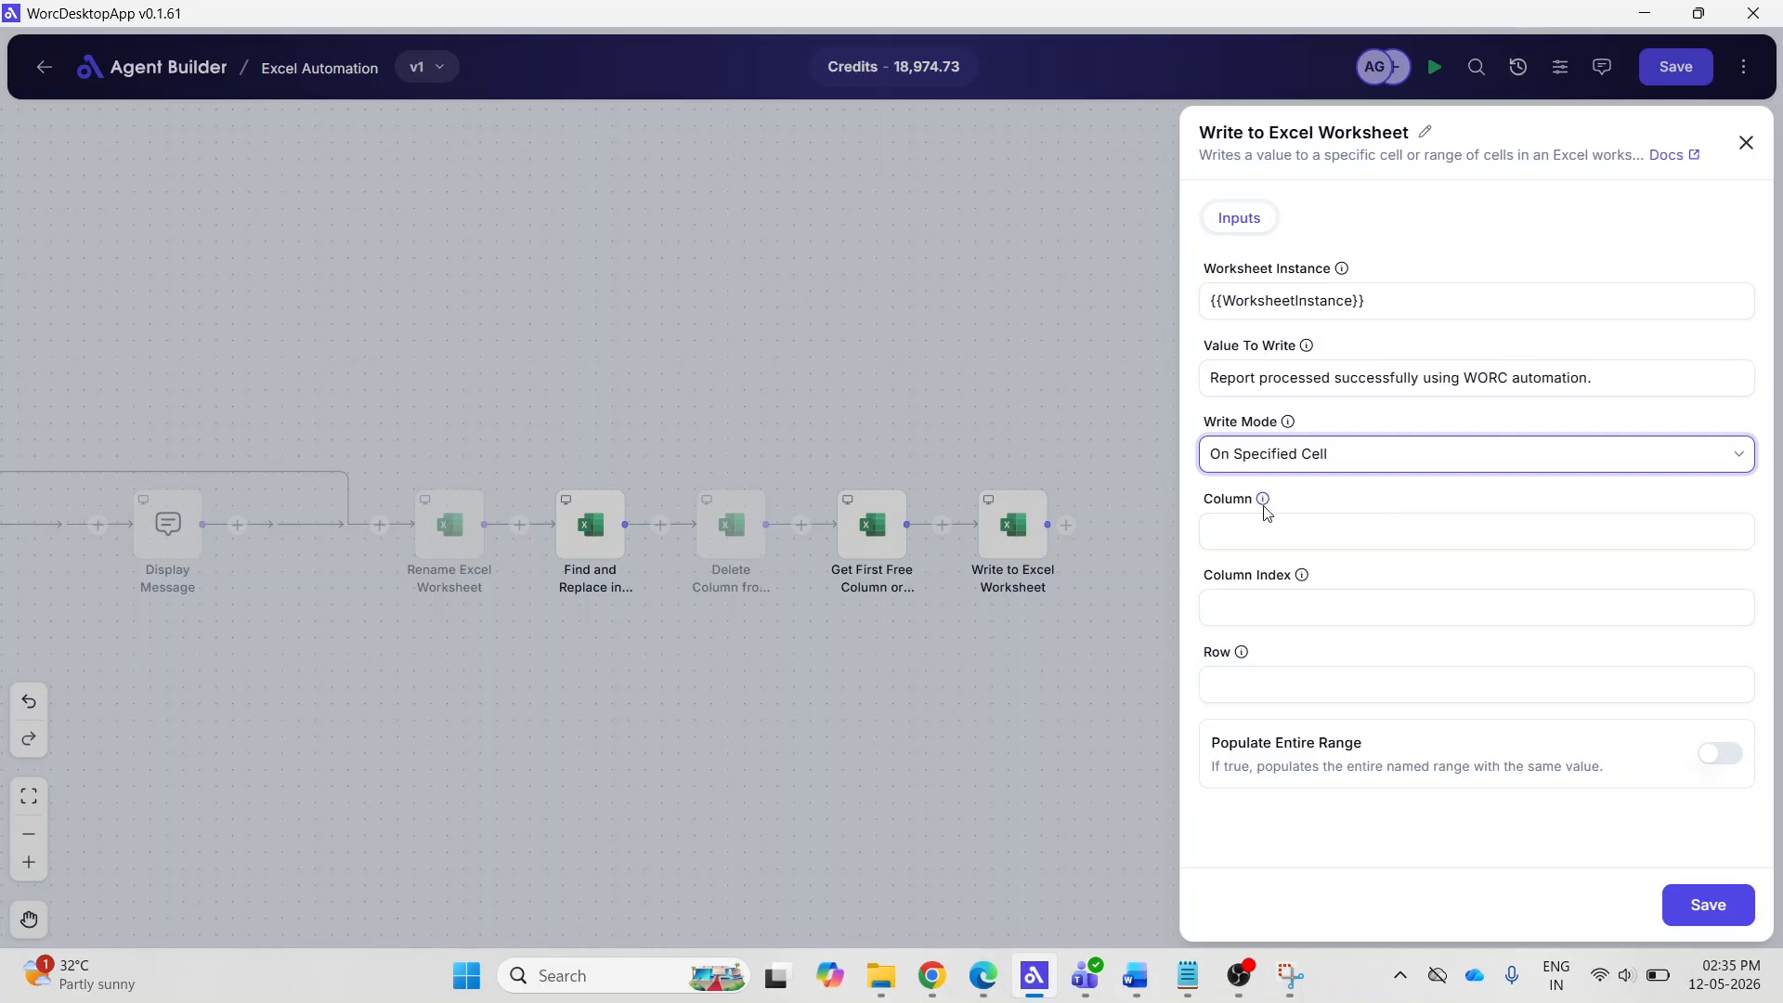
Set the Write node's column to {{FirstFreeColumn}} and row to {{FirstFreeRow}}, and save the node.
left_click(1303, 525)
left_click(1680, 506)
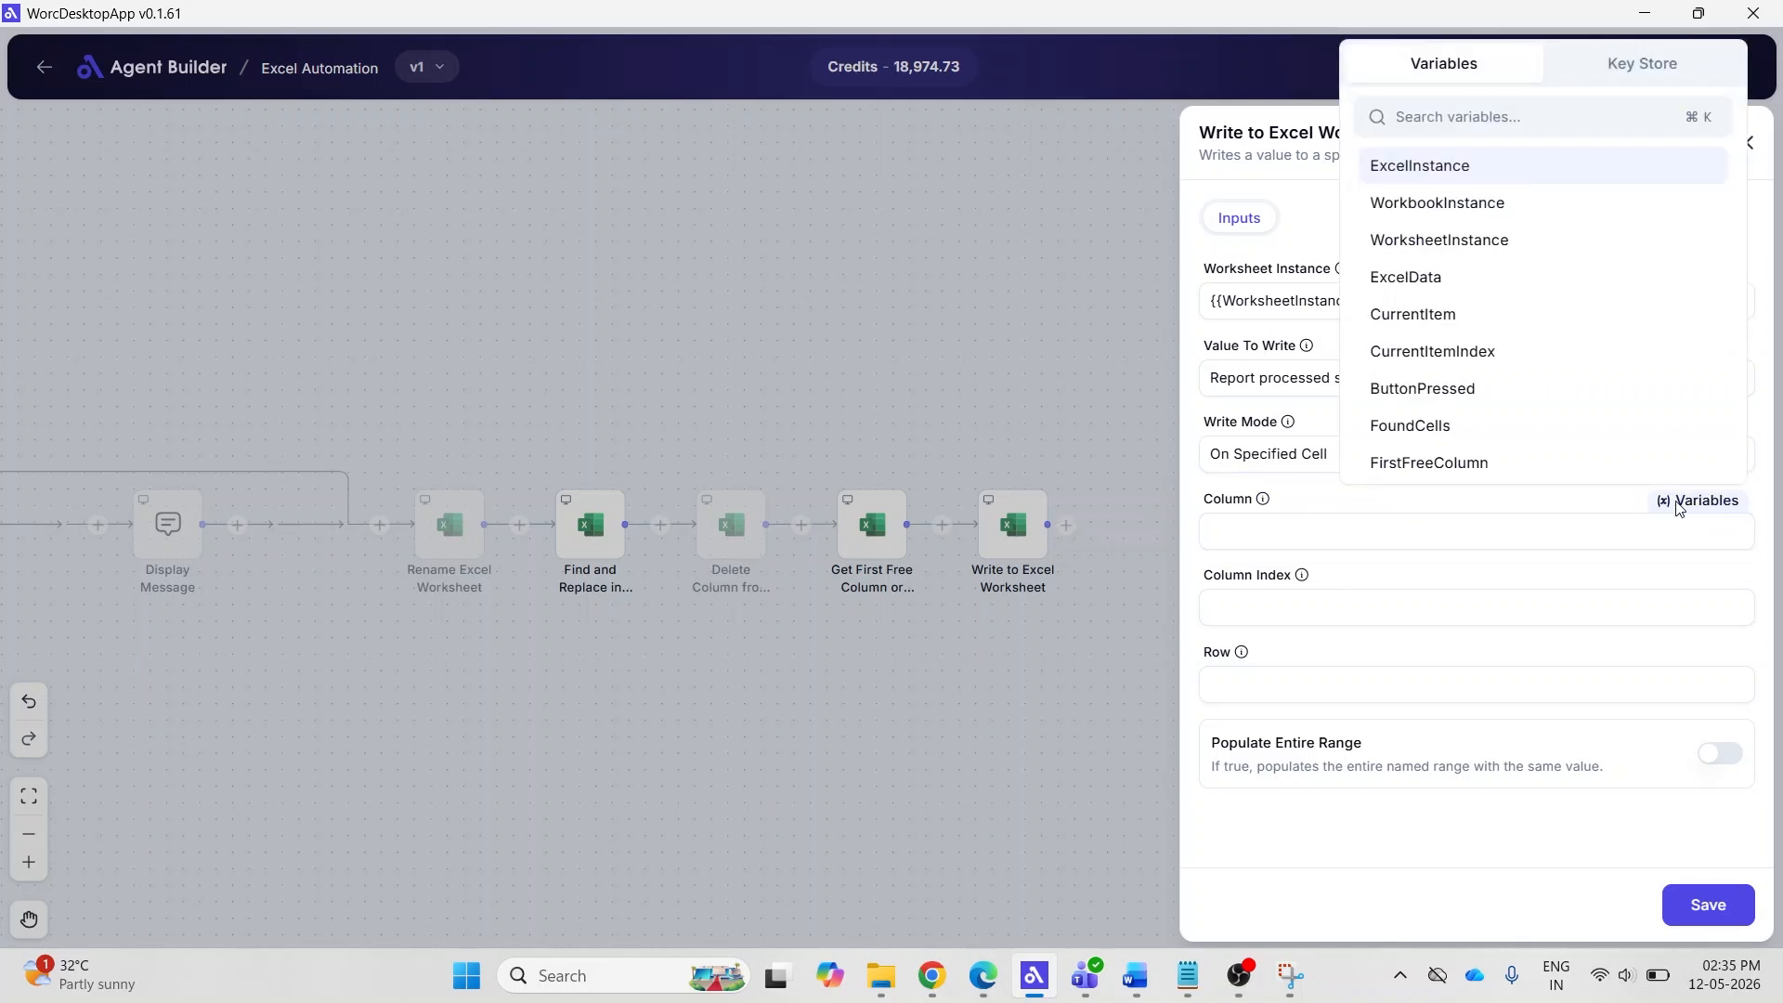
left_click(1488, 464)
left_click(1337, 676)
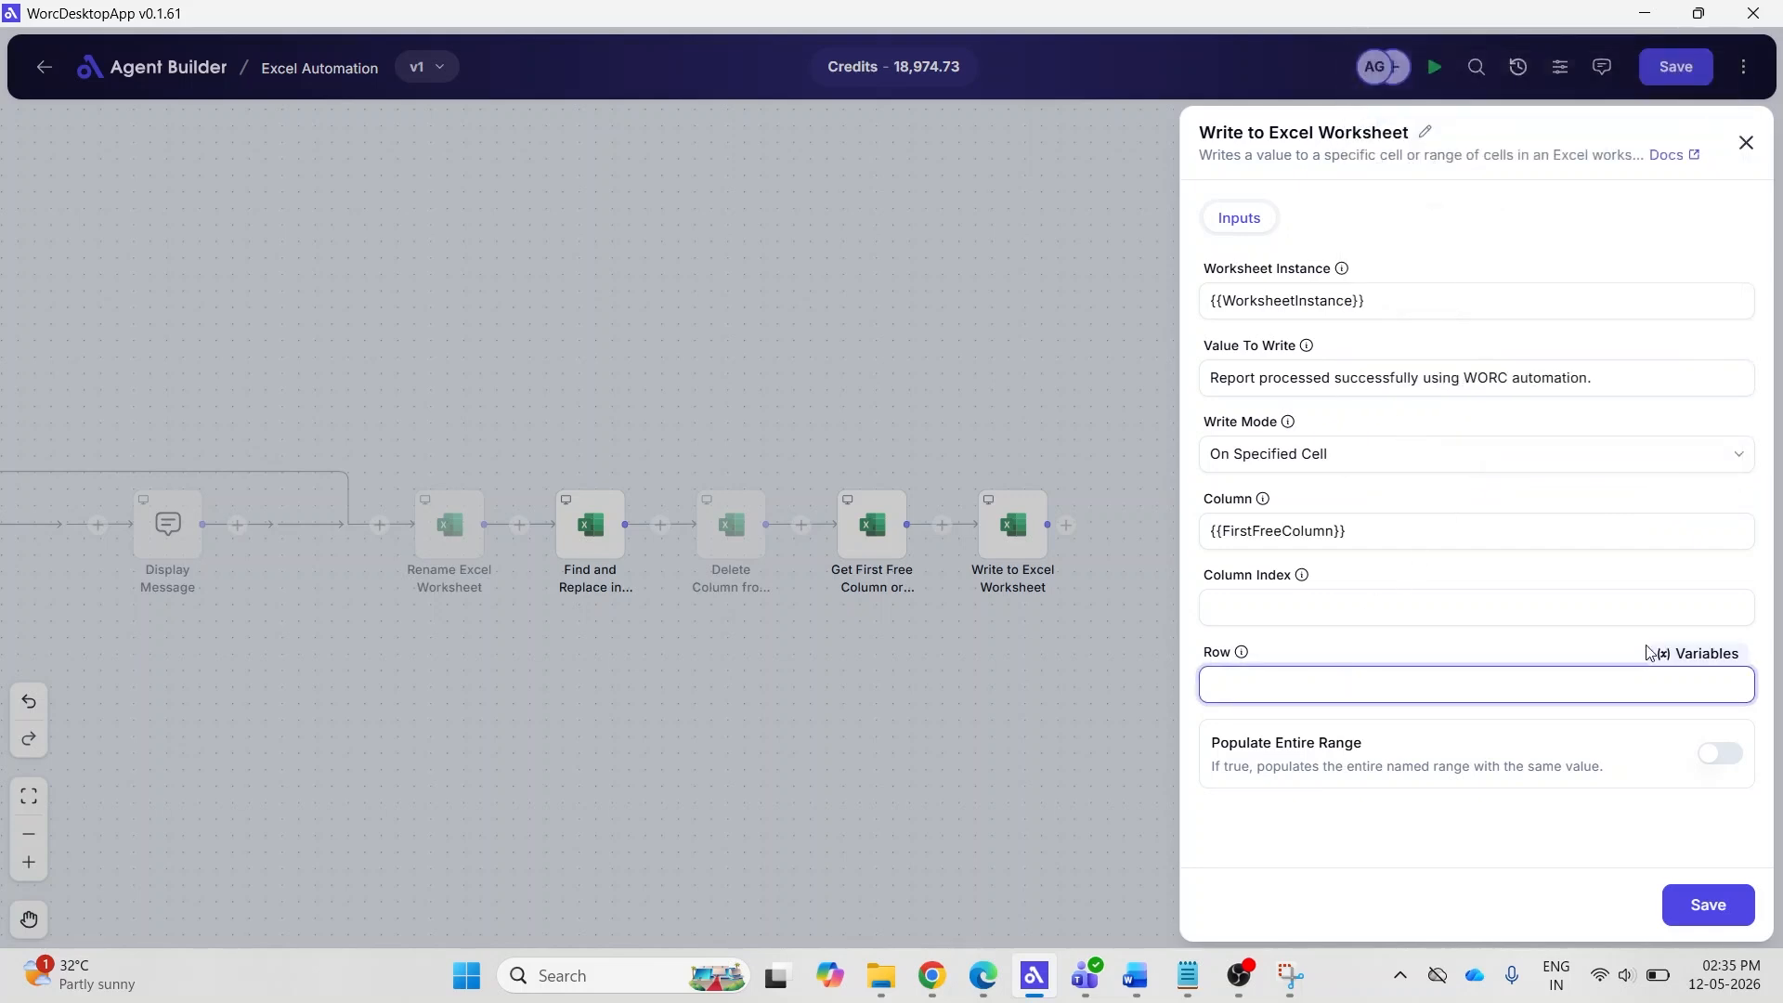
left_click(1696, 652)
type("row")
left_click(1448, 316)
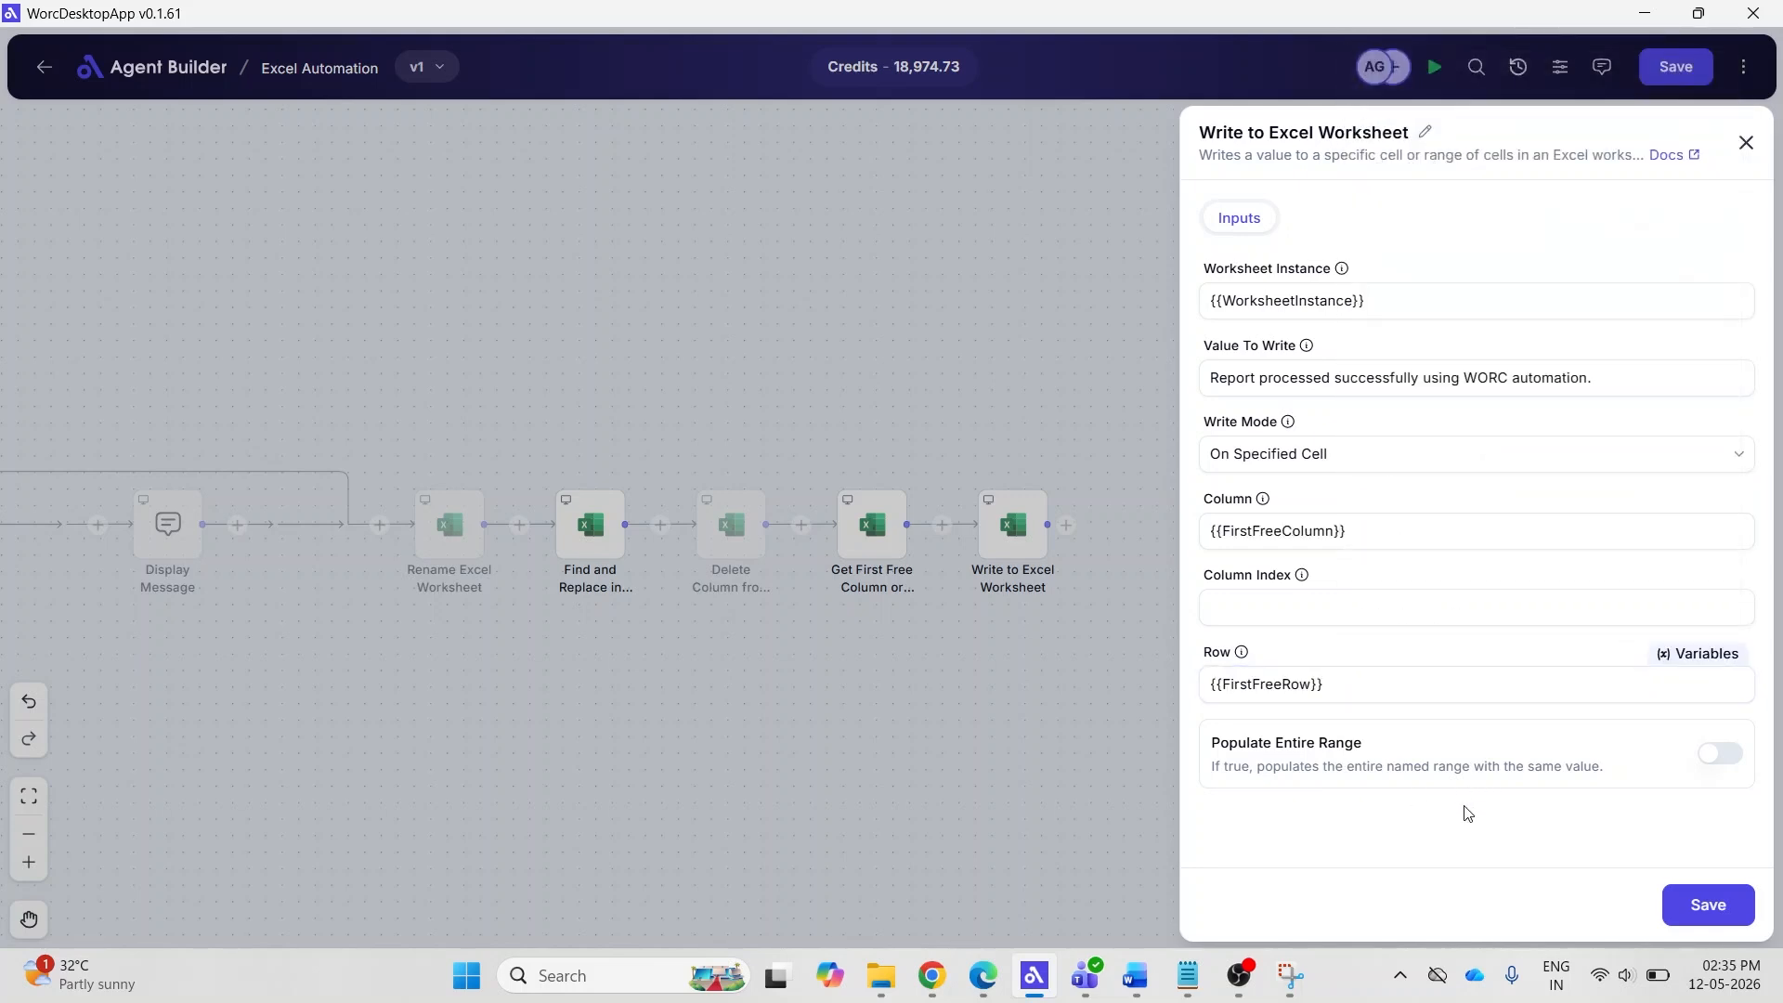
left_click(1697, 915)
Save and run the workflow, and switch to the workbook in Excel to check the written message.
left_click(1669, 71)
left_click(1434, 67)
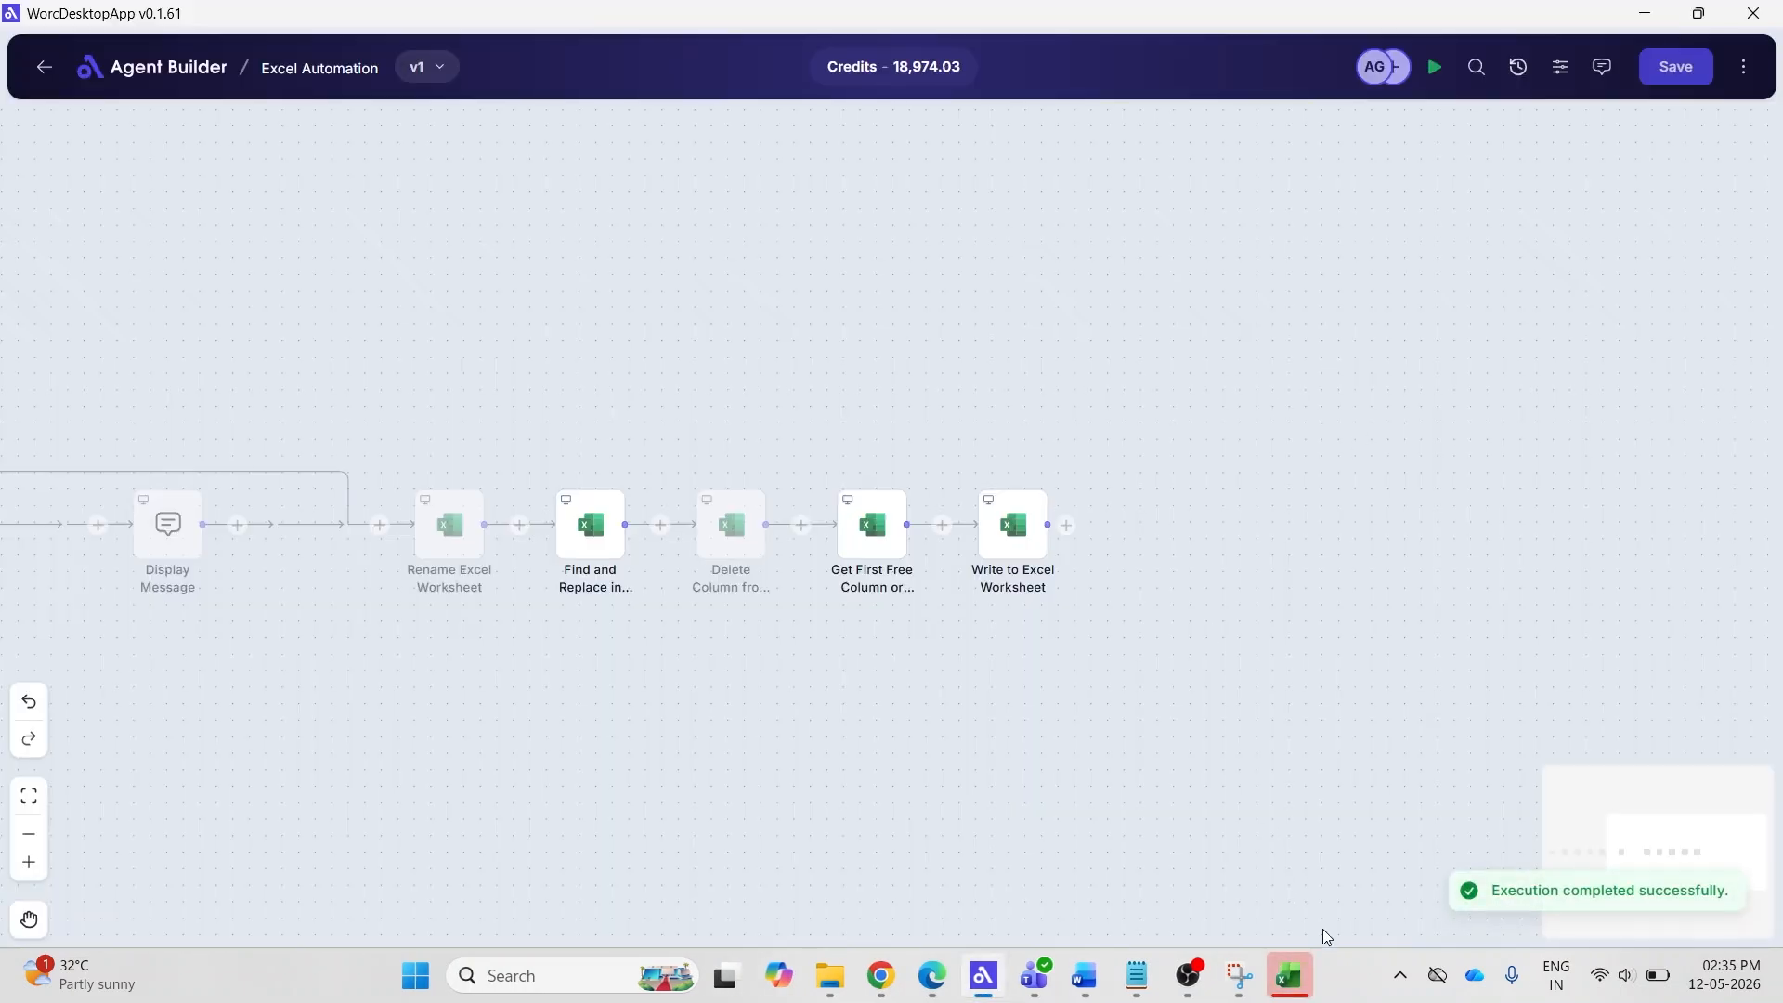
left_click(1289, 975)
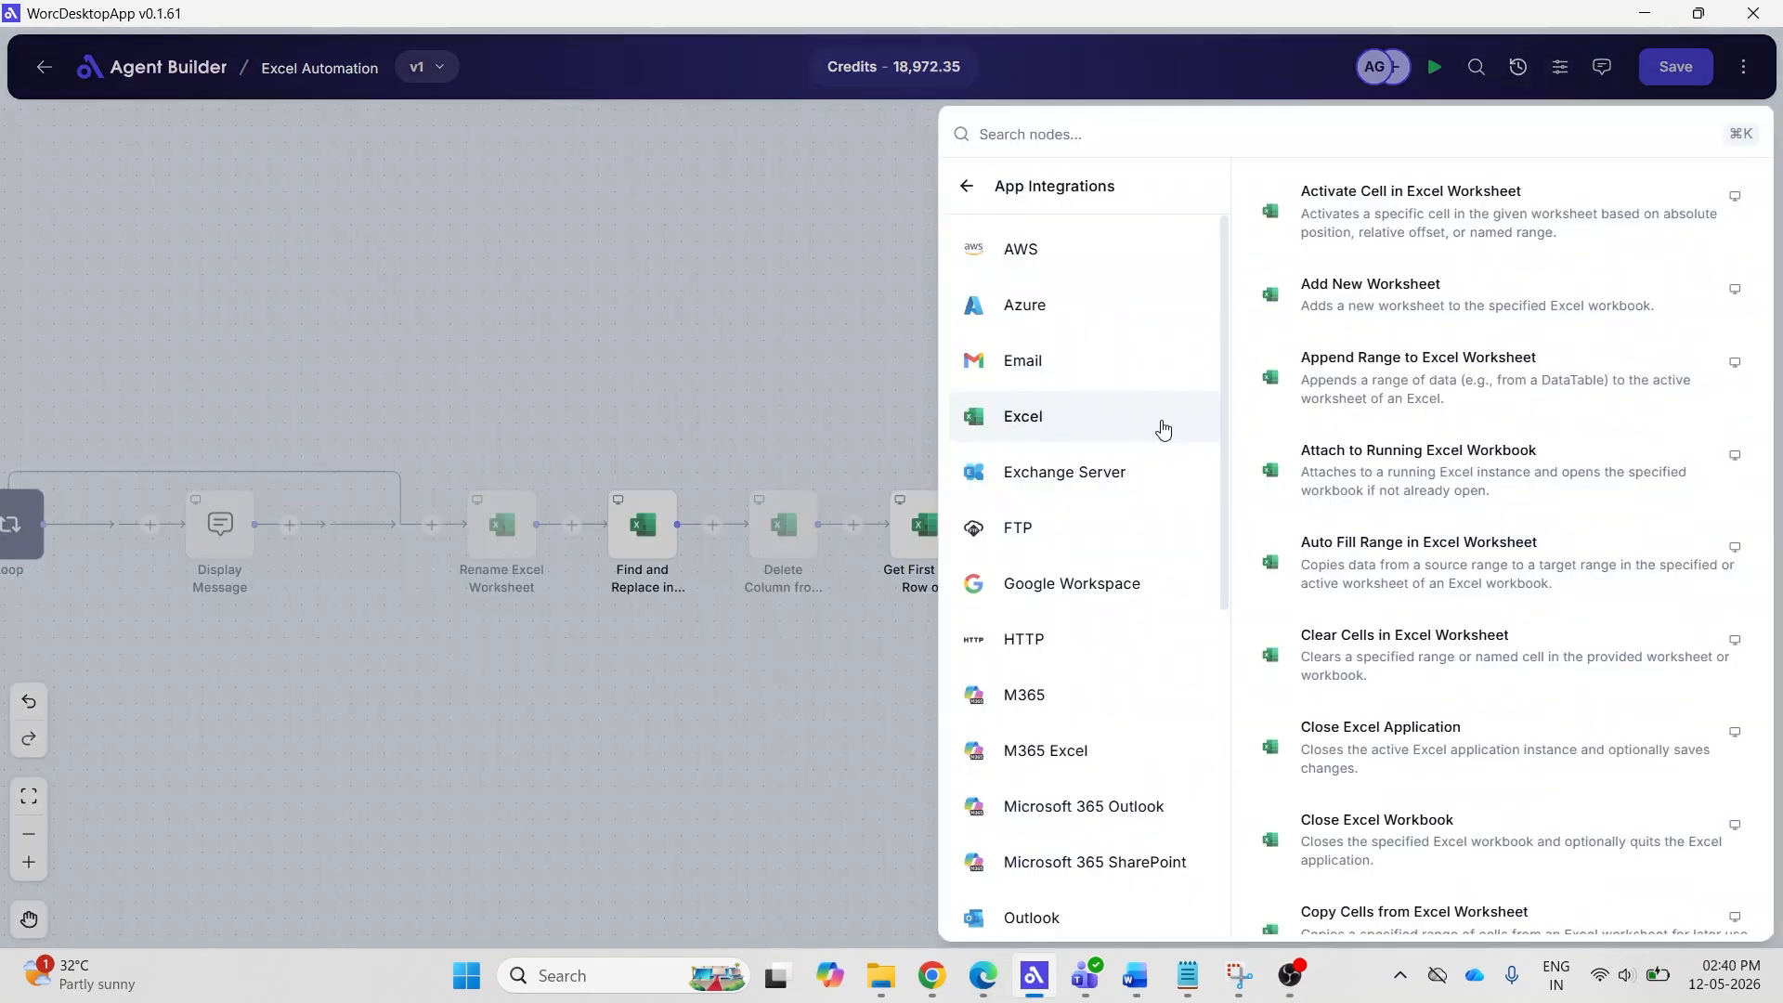
Add a Close Excel Application node after the Write node and set its Excel application to {{ExcelInstance}}.
left_click(1448, 740)
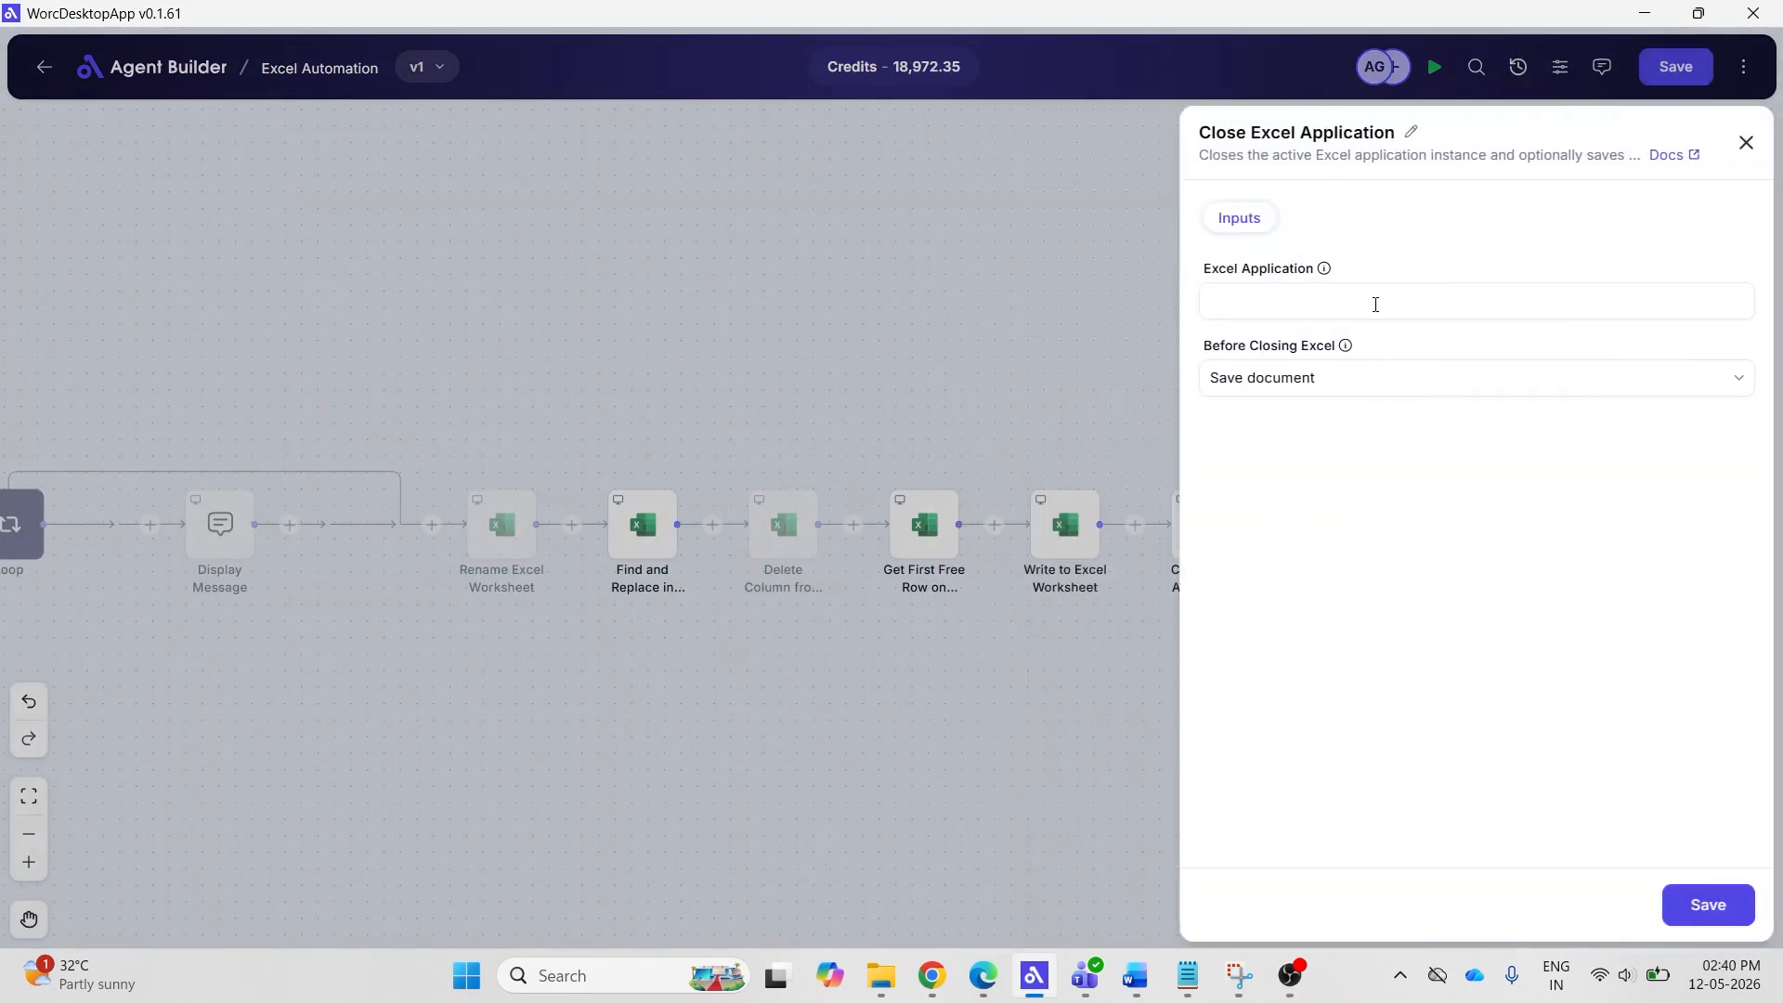
left_click(1379, 302)
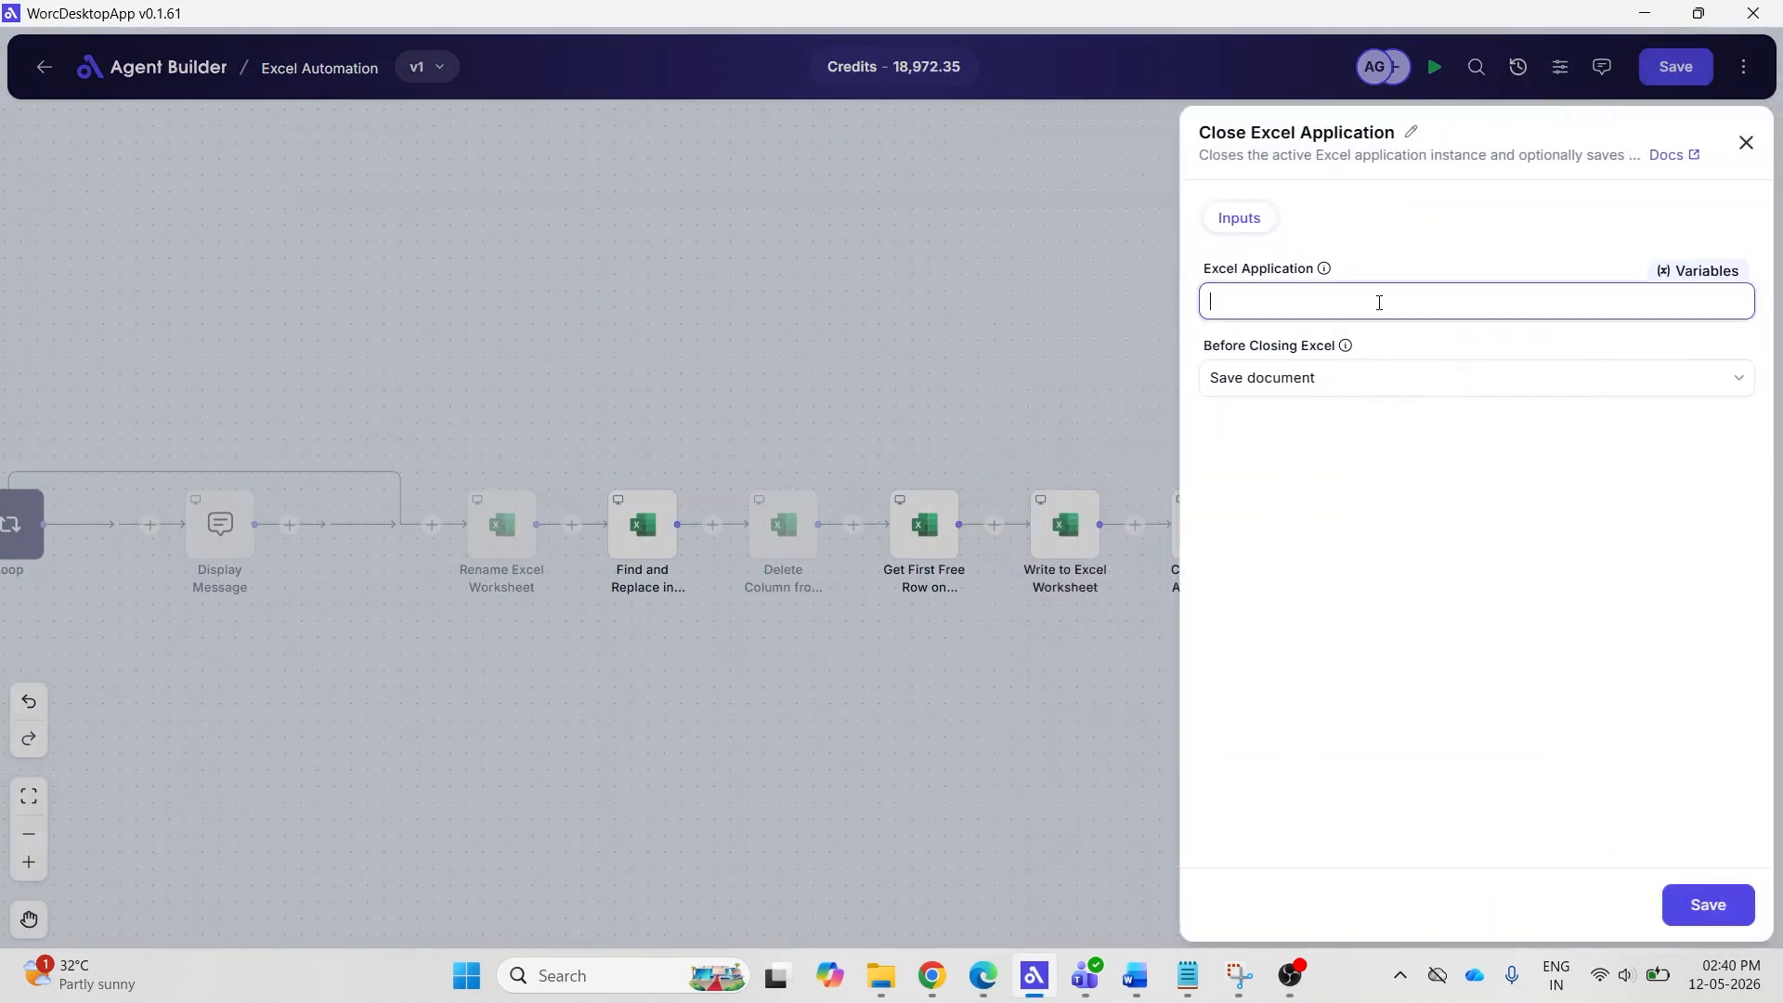
left_click(1691, 279)
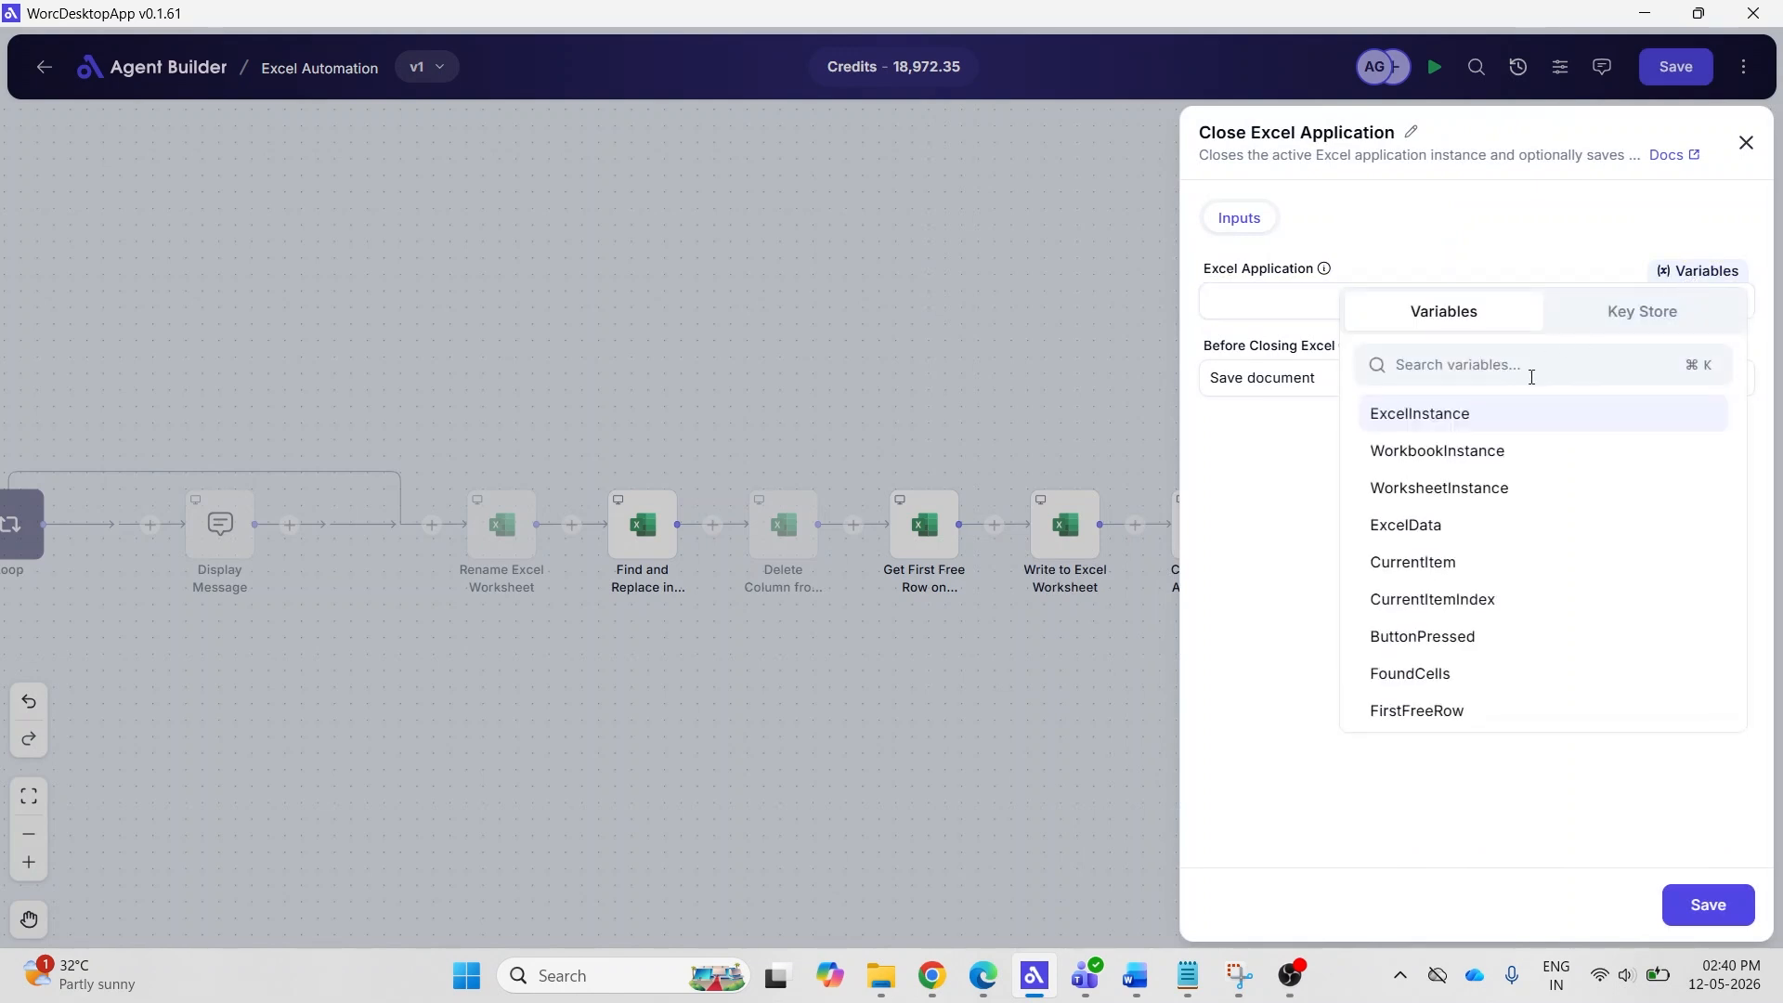
left_click(1500, 414)
Make the Close Excel node save the document as Monthly_Sales_Report_Processed.xlsx in the OneDrive Excel Automation folder, and save the node.
left_click(1513, 379)
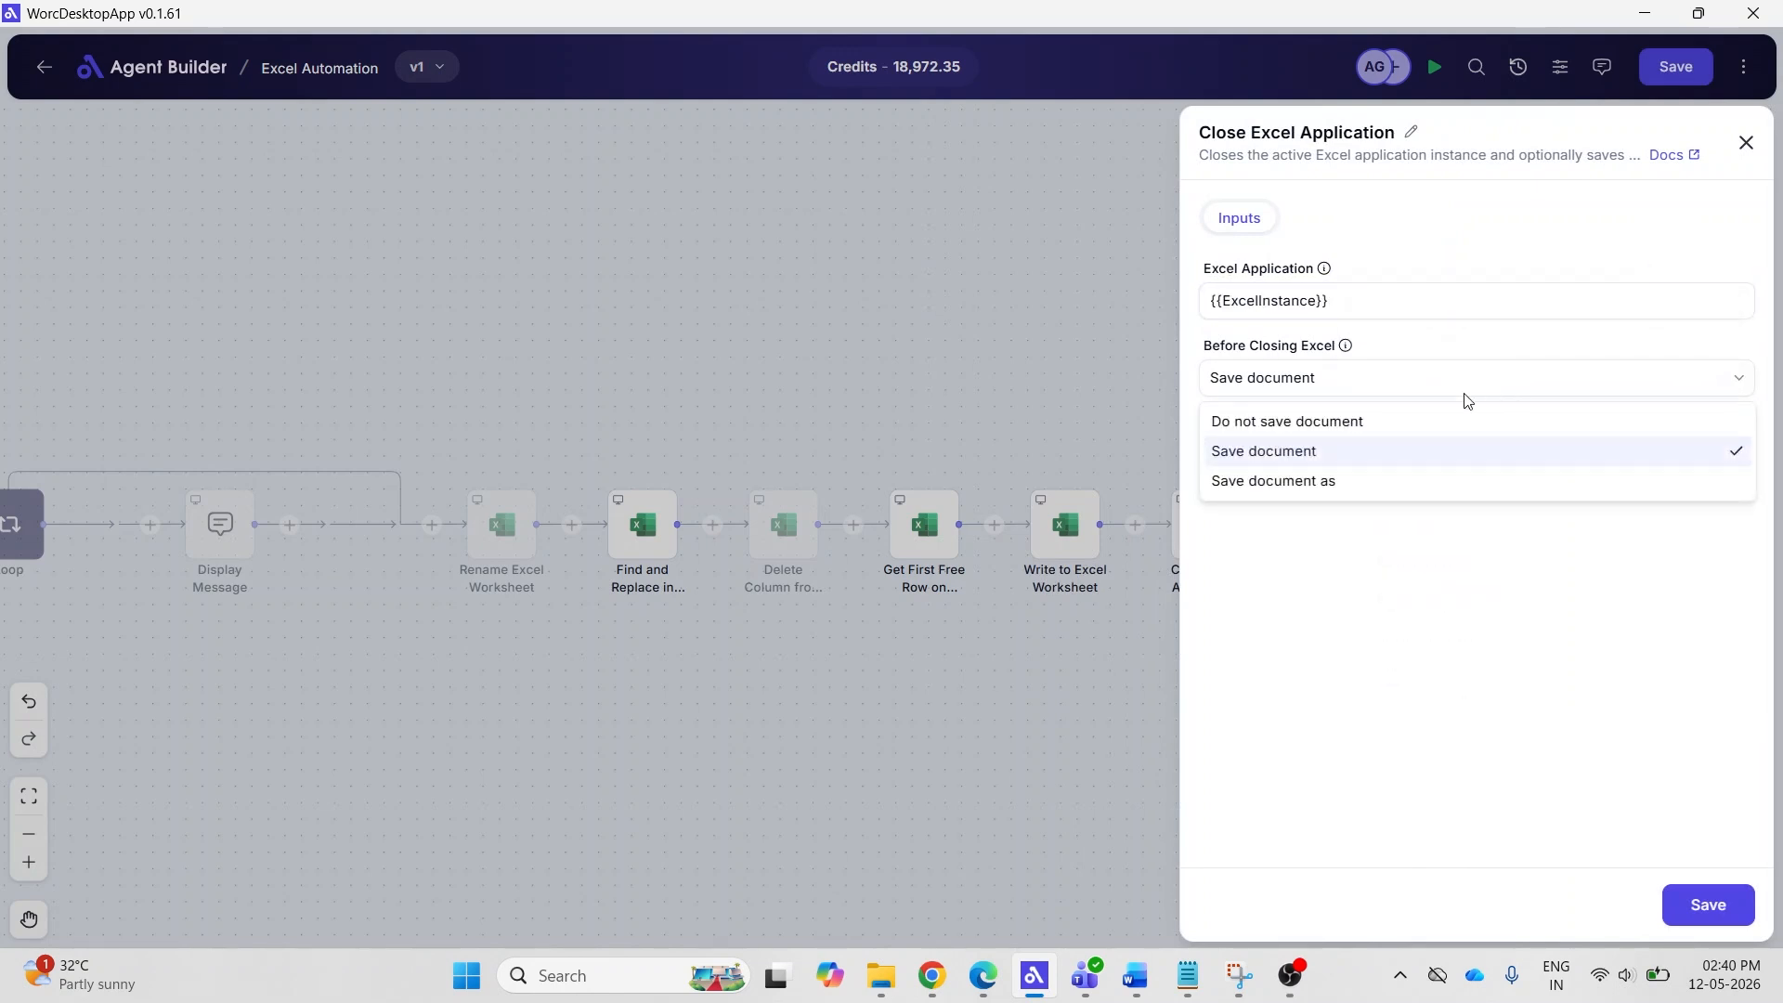
left_click(1347, 490)
left_click(1365, 462)
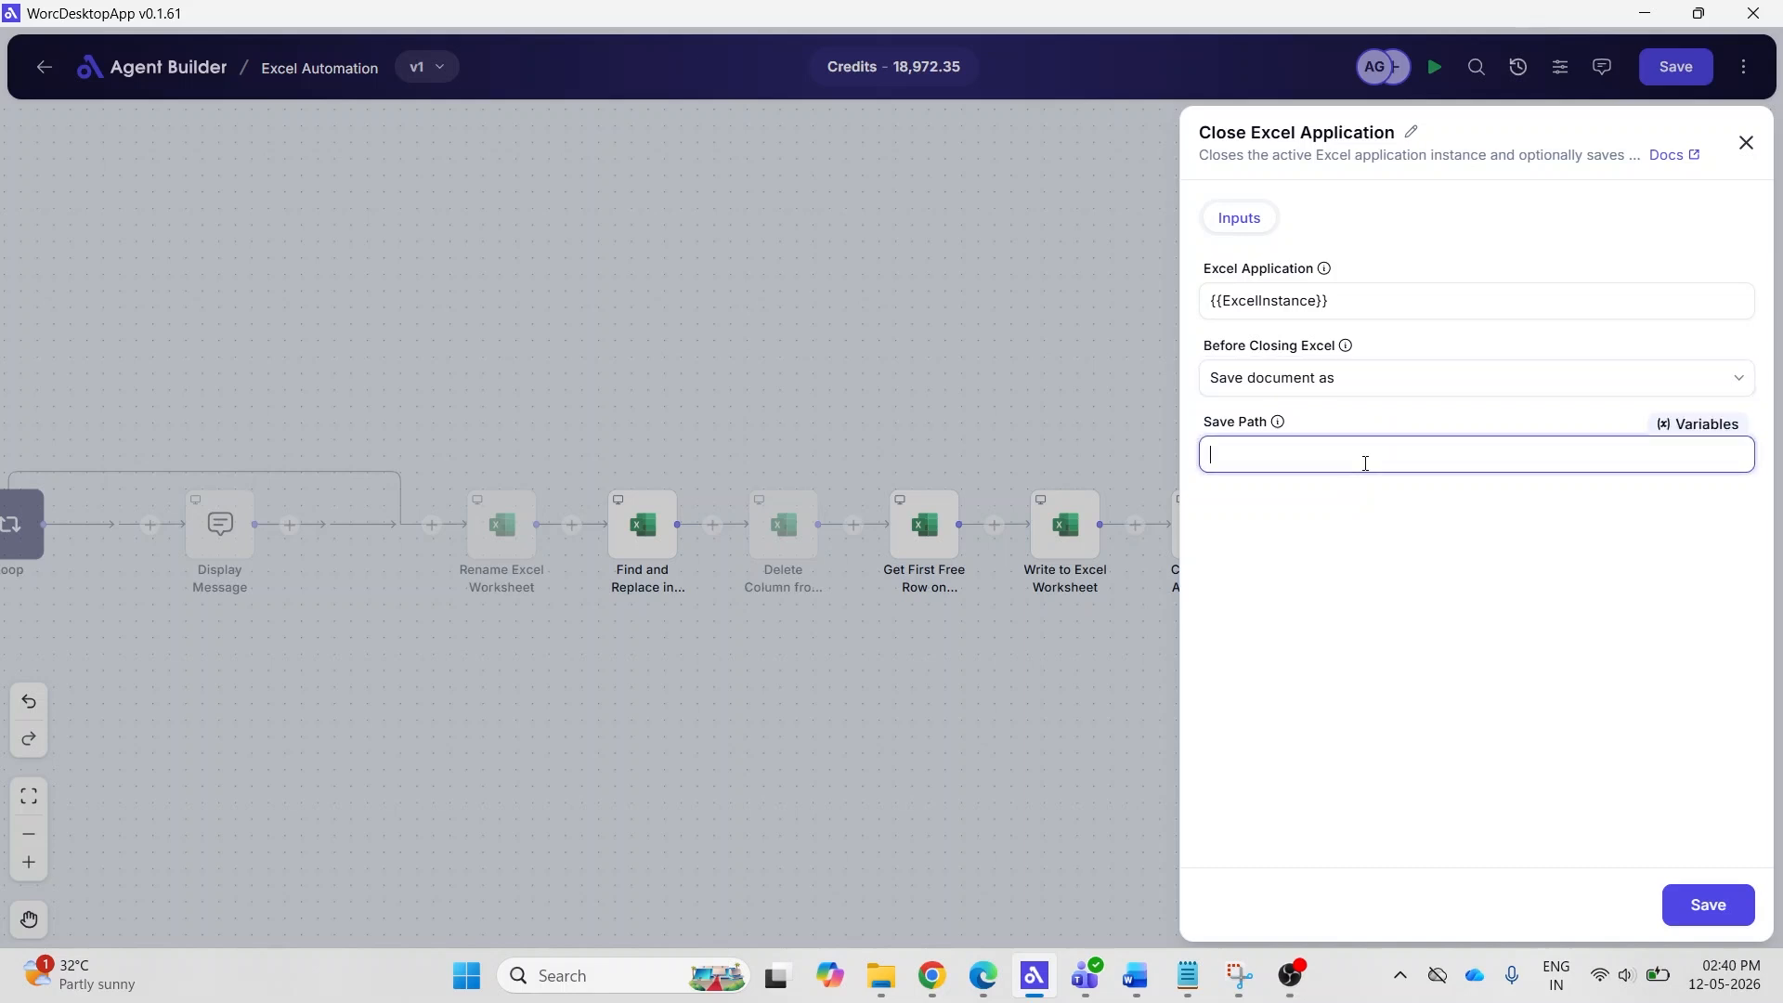
type("C:\\Users\\anjal\\OneDrive - Aventisia Technologies Pvt Ltd\\Excel Automation\\Monthly_Sales_Report_Processed.xlsx")
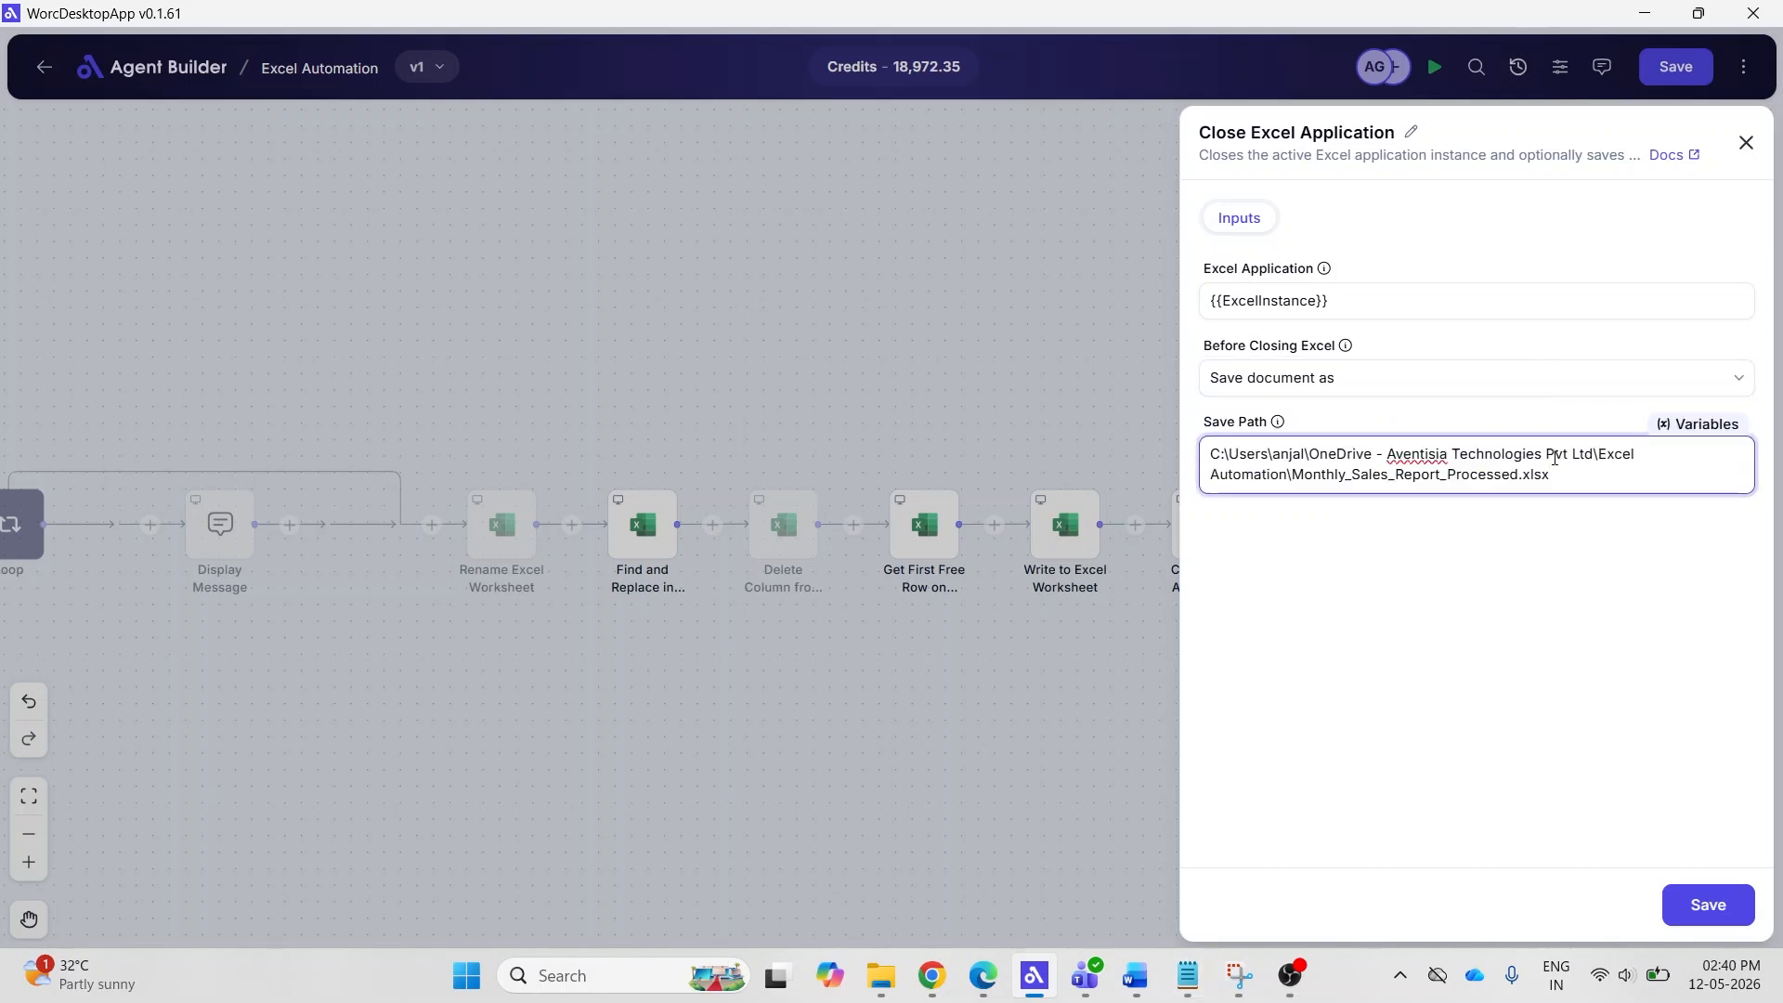
left_click_drag(1451, 473, 1525, 482)
left_click(1651, 482)
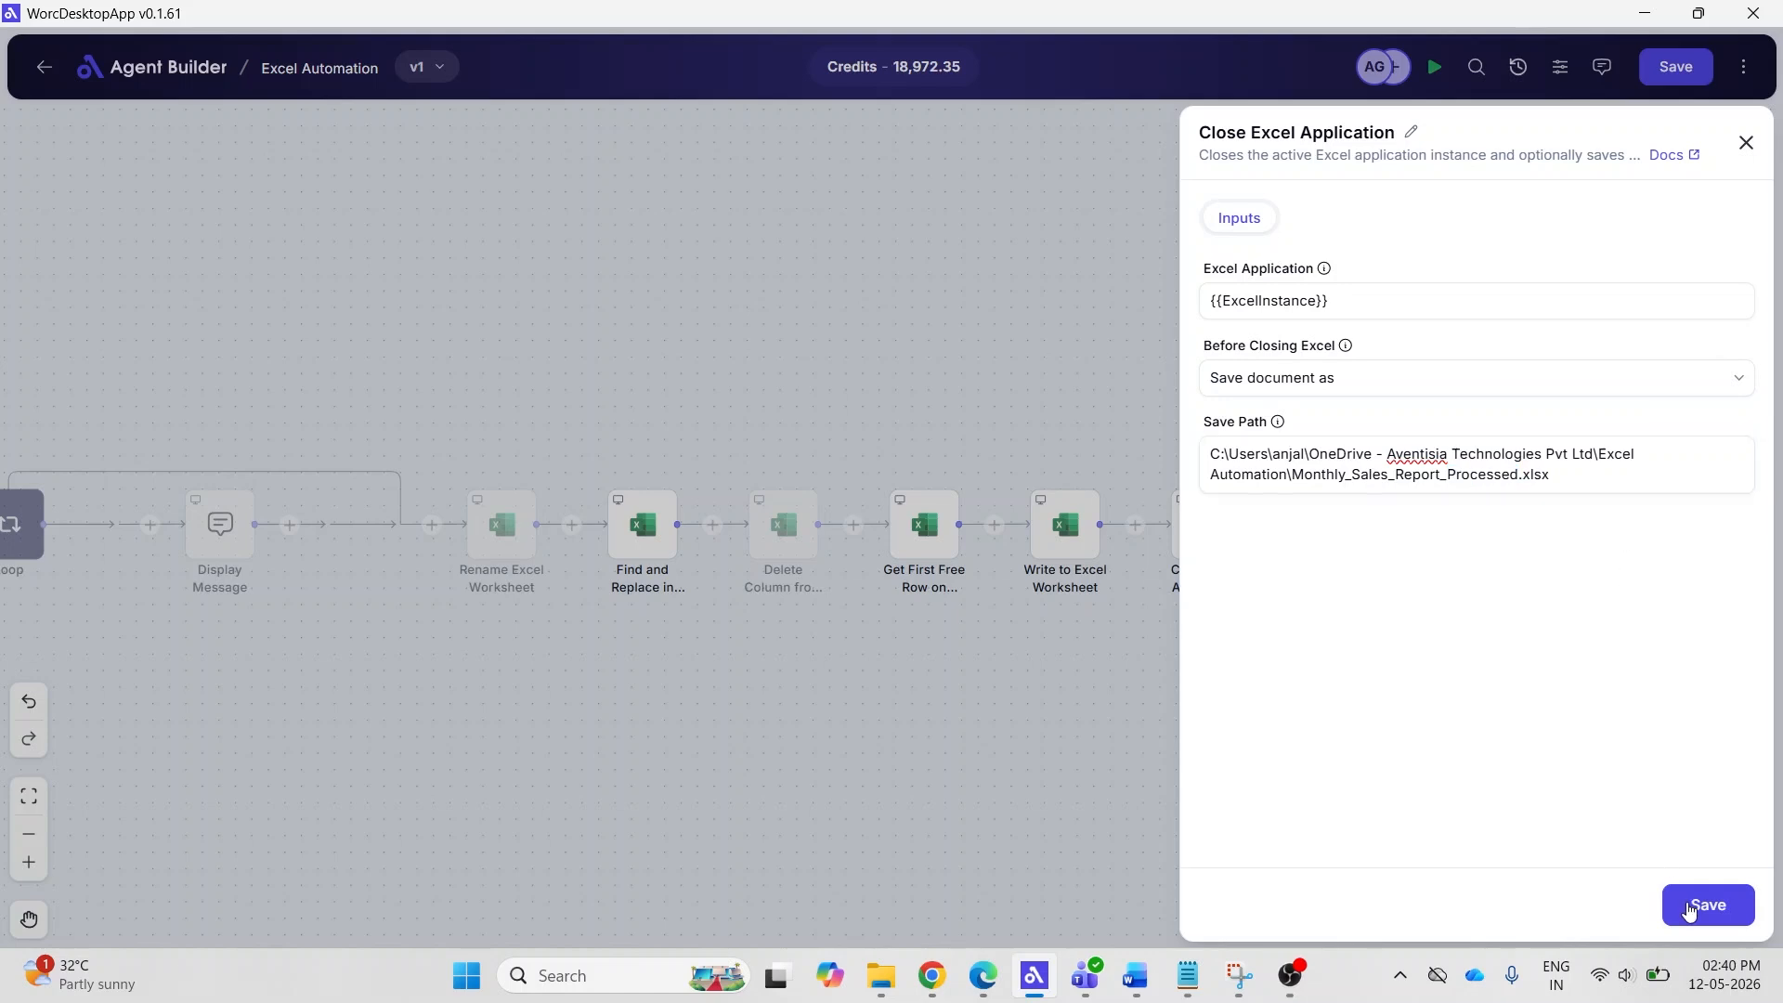
left_click(1704, 905)
Save and run the workflow, and locate Monthly_Sales_Report_Processed in the Excel Automation folder in File Explorer.
left_click(1681, 70)
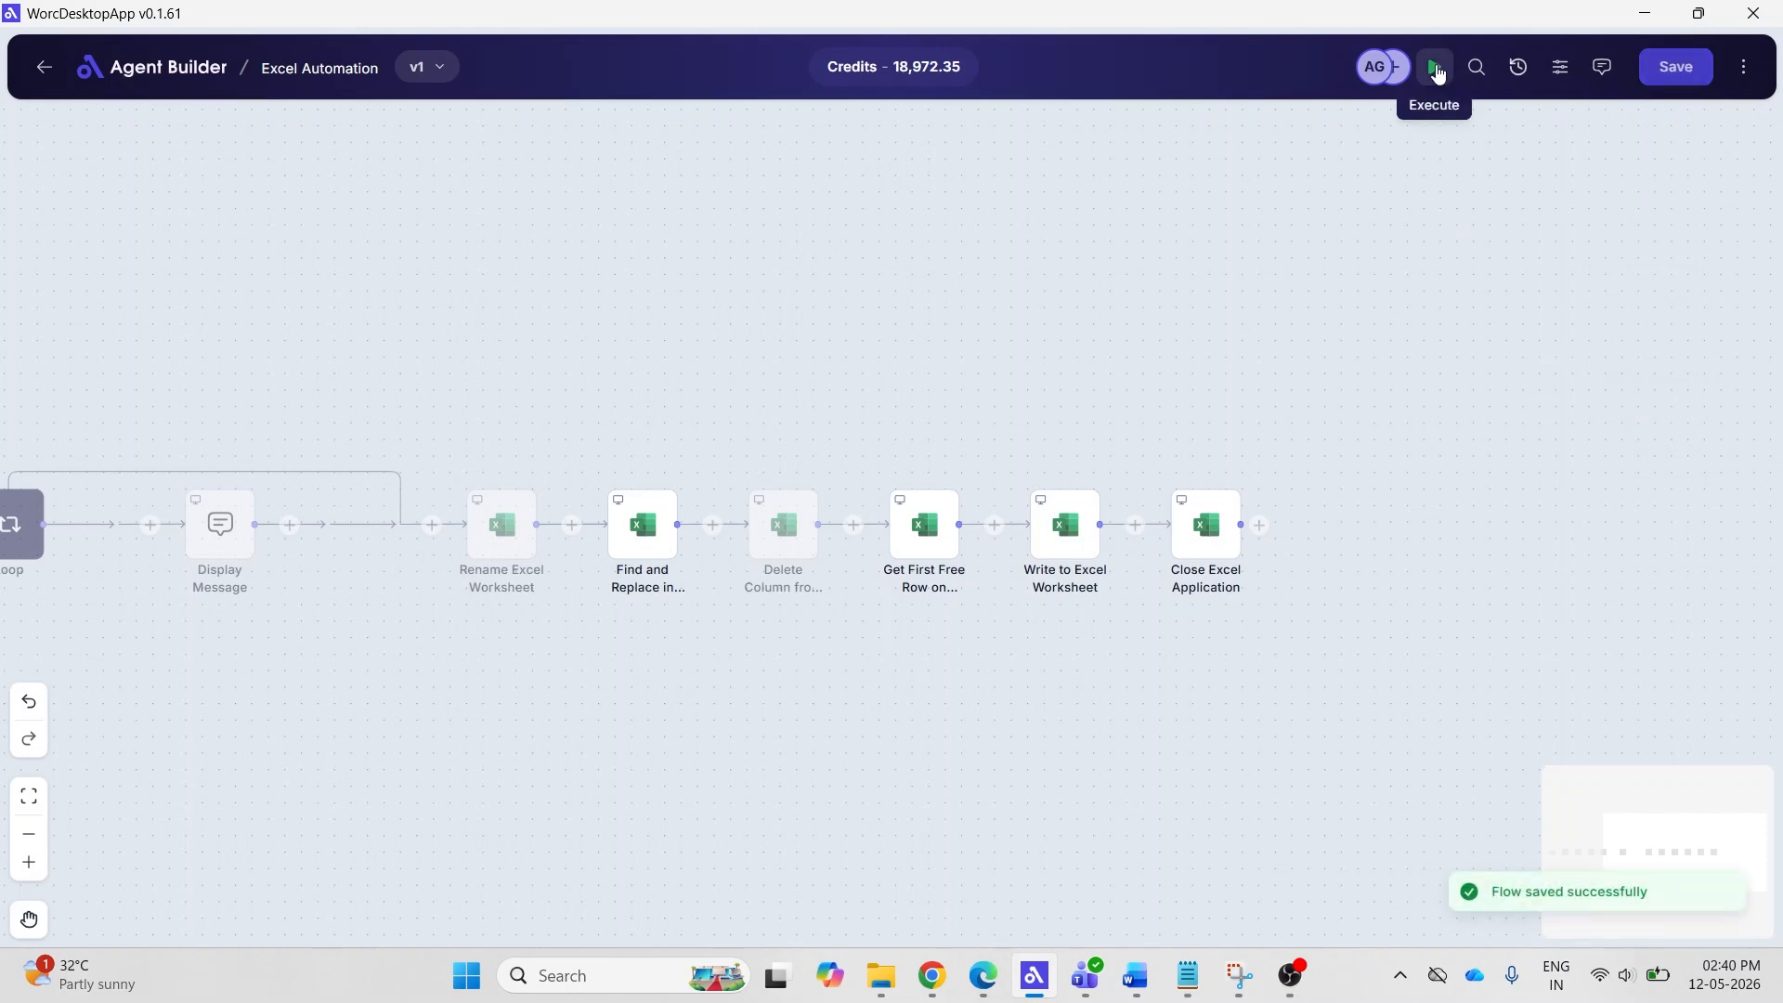
left_click(1437, 75)
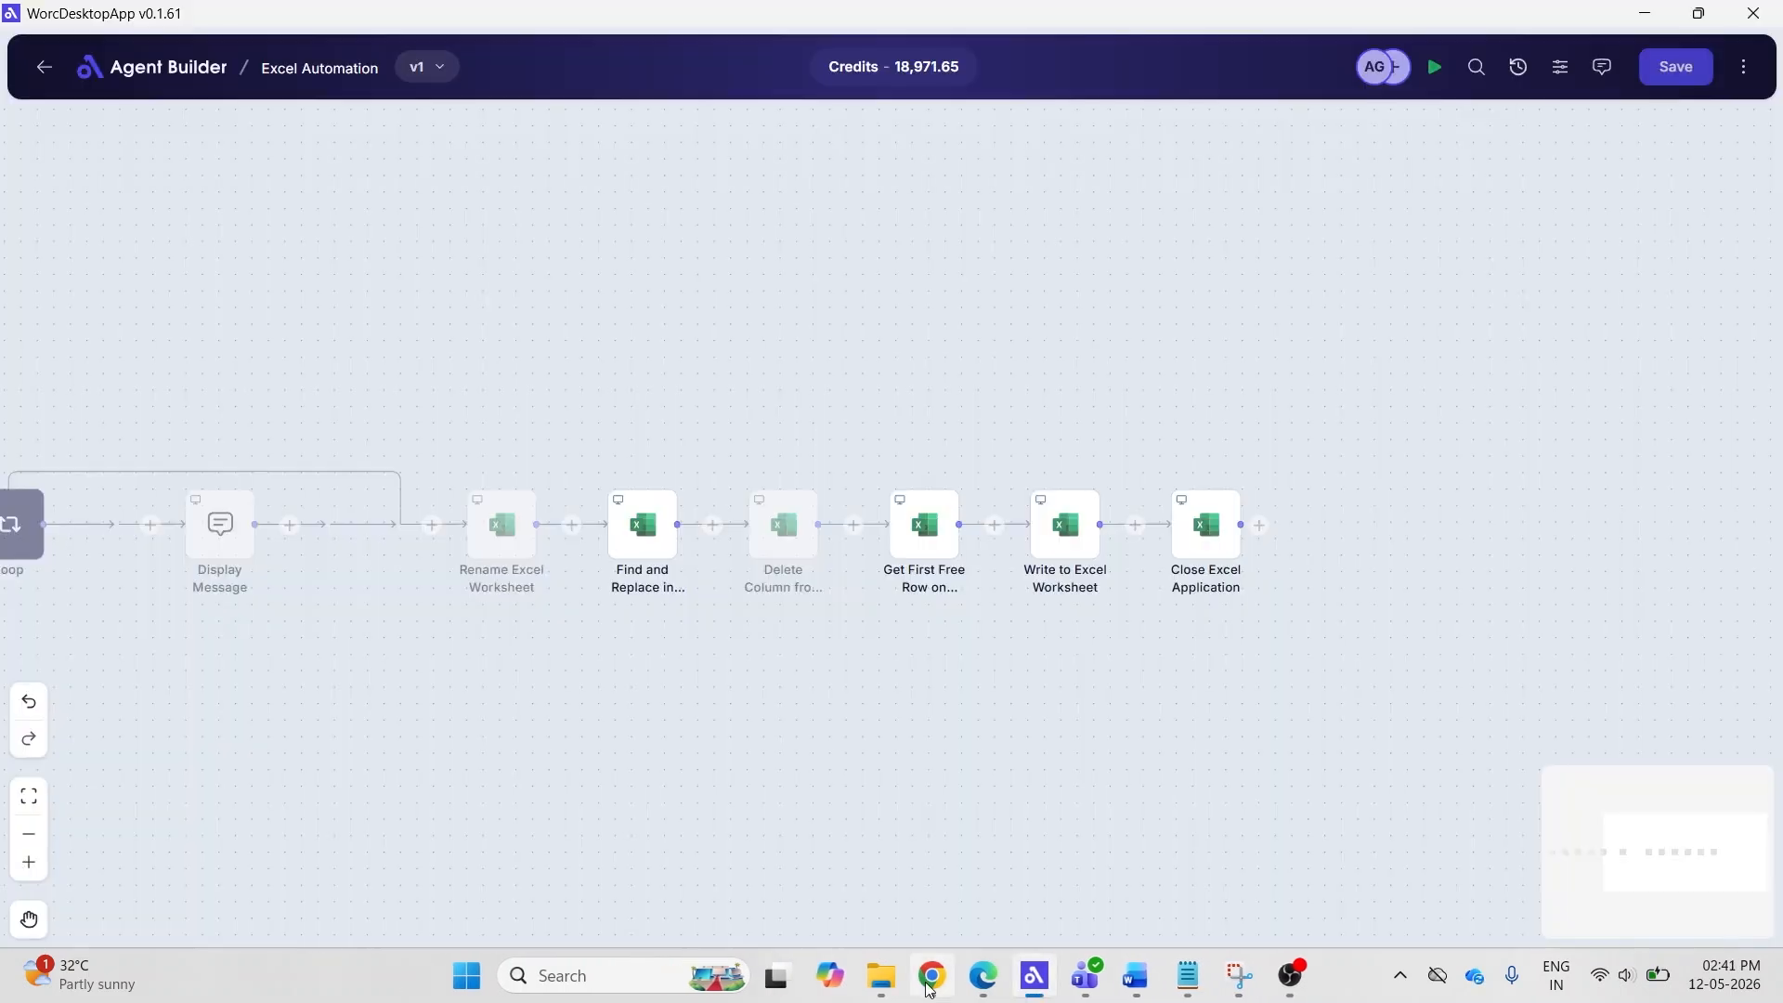
mouse_move(884, 993)
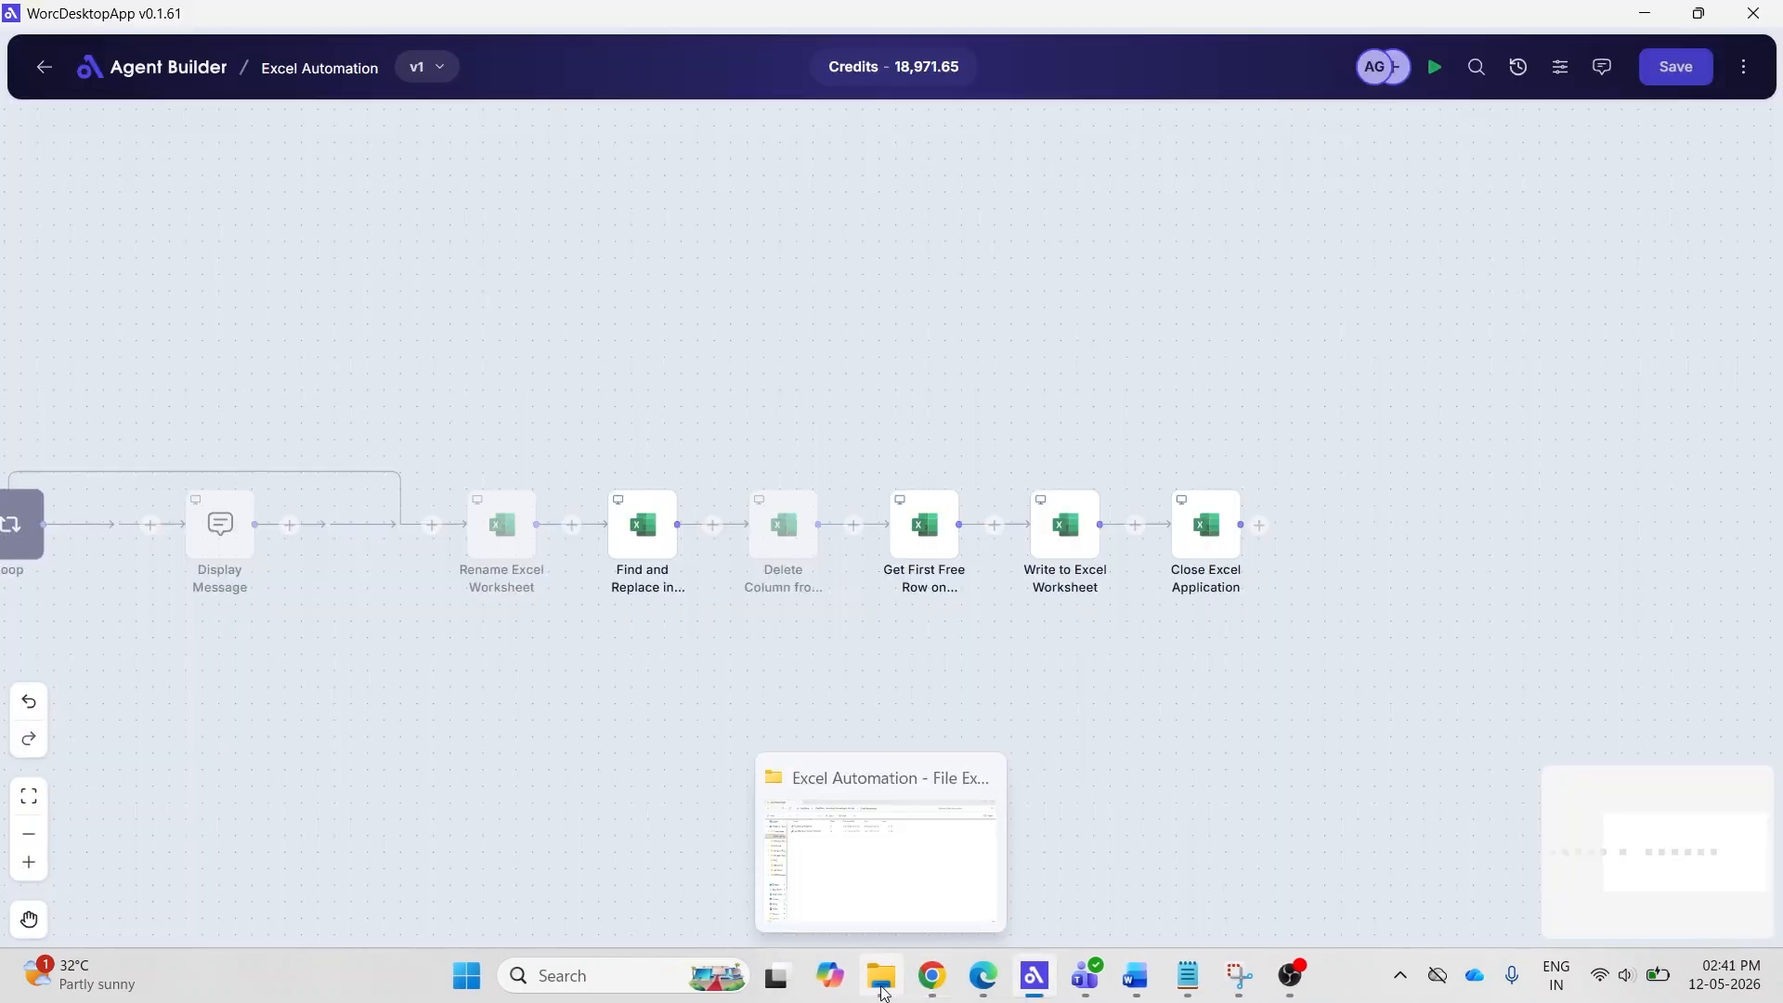
left_click(884, 994)
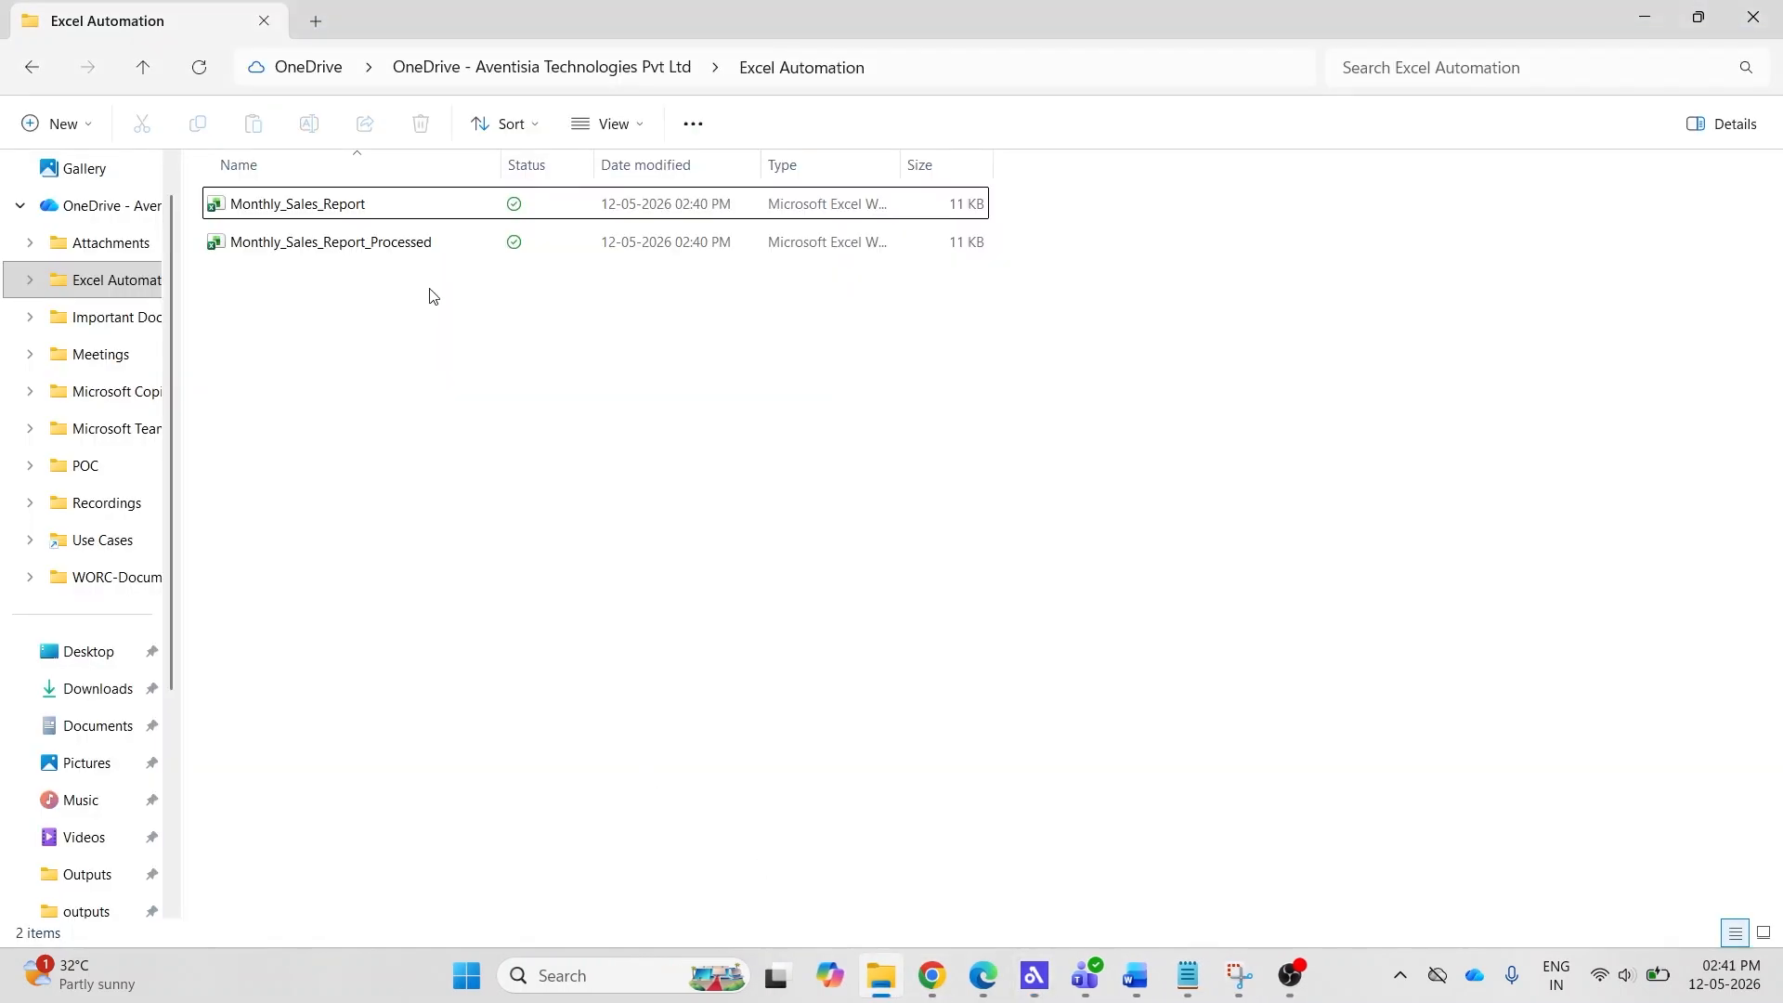
left_click(443, 248)
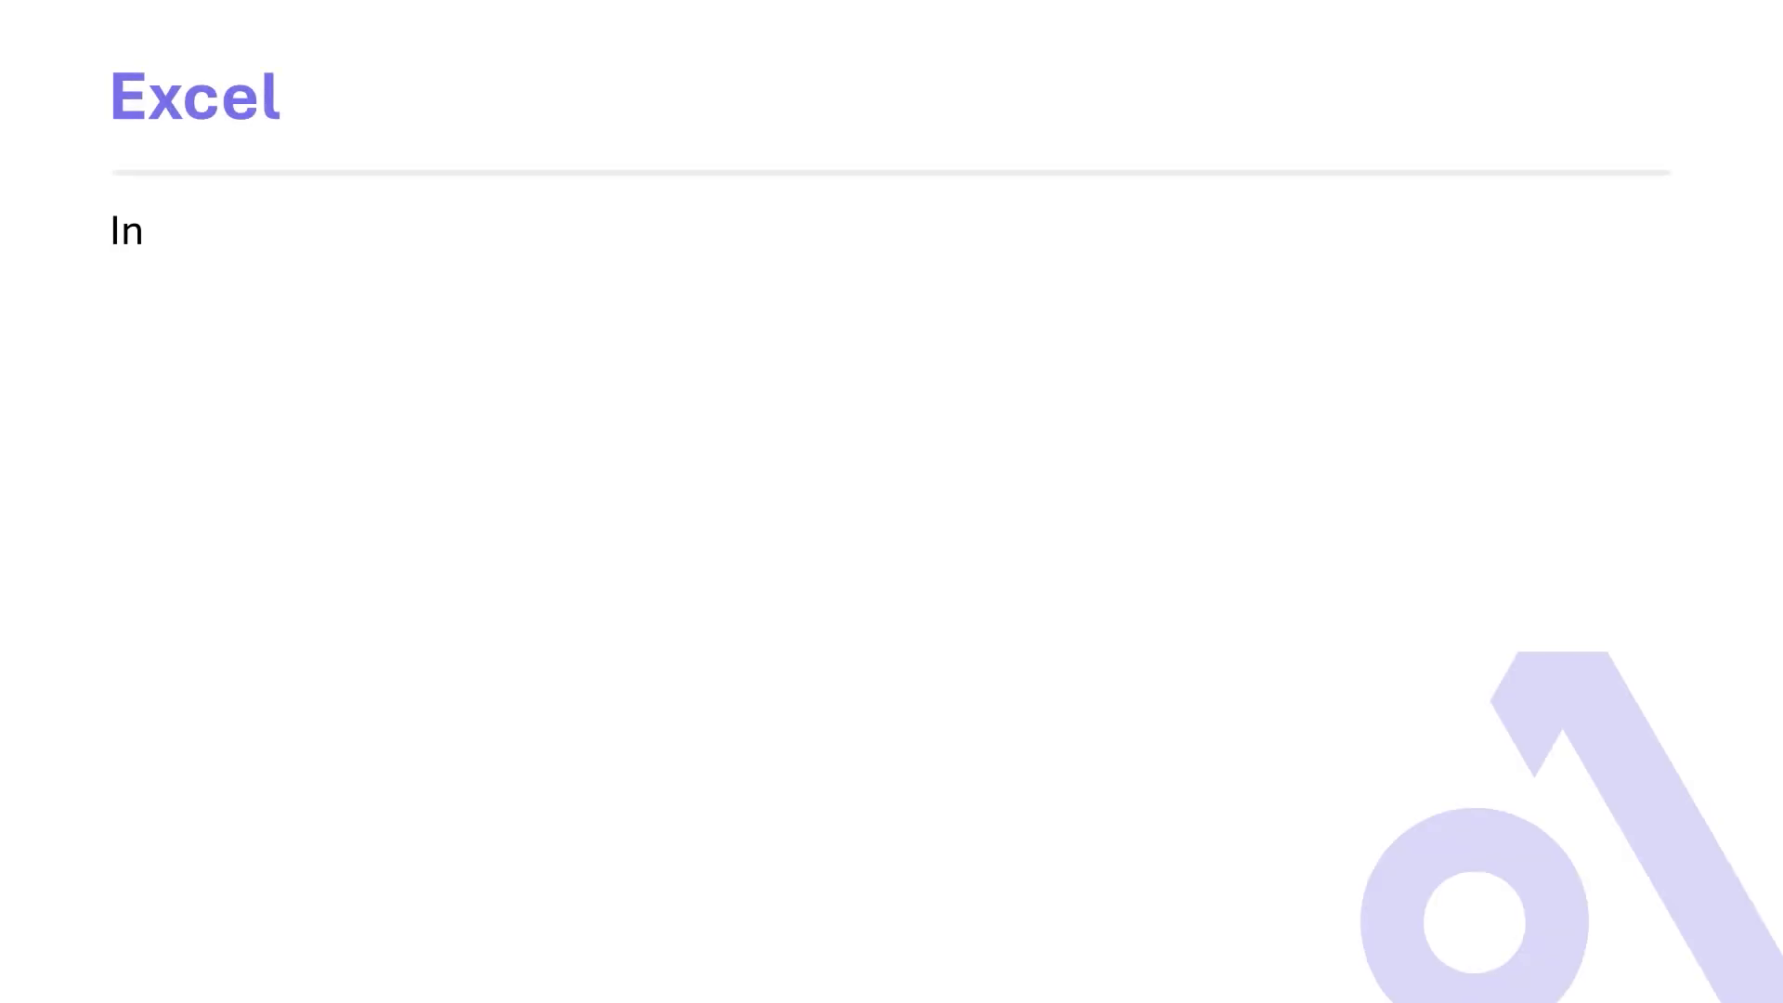